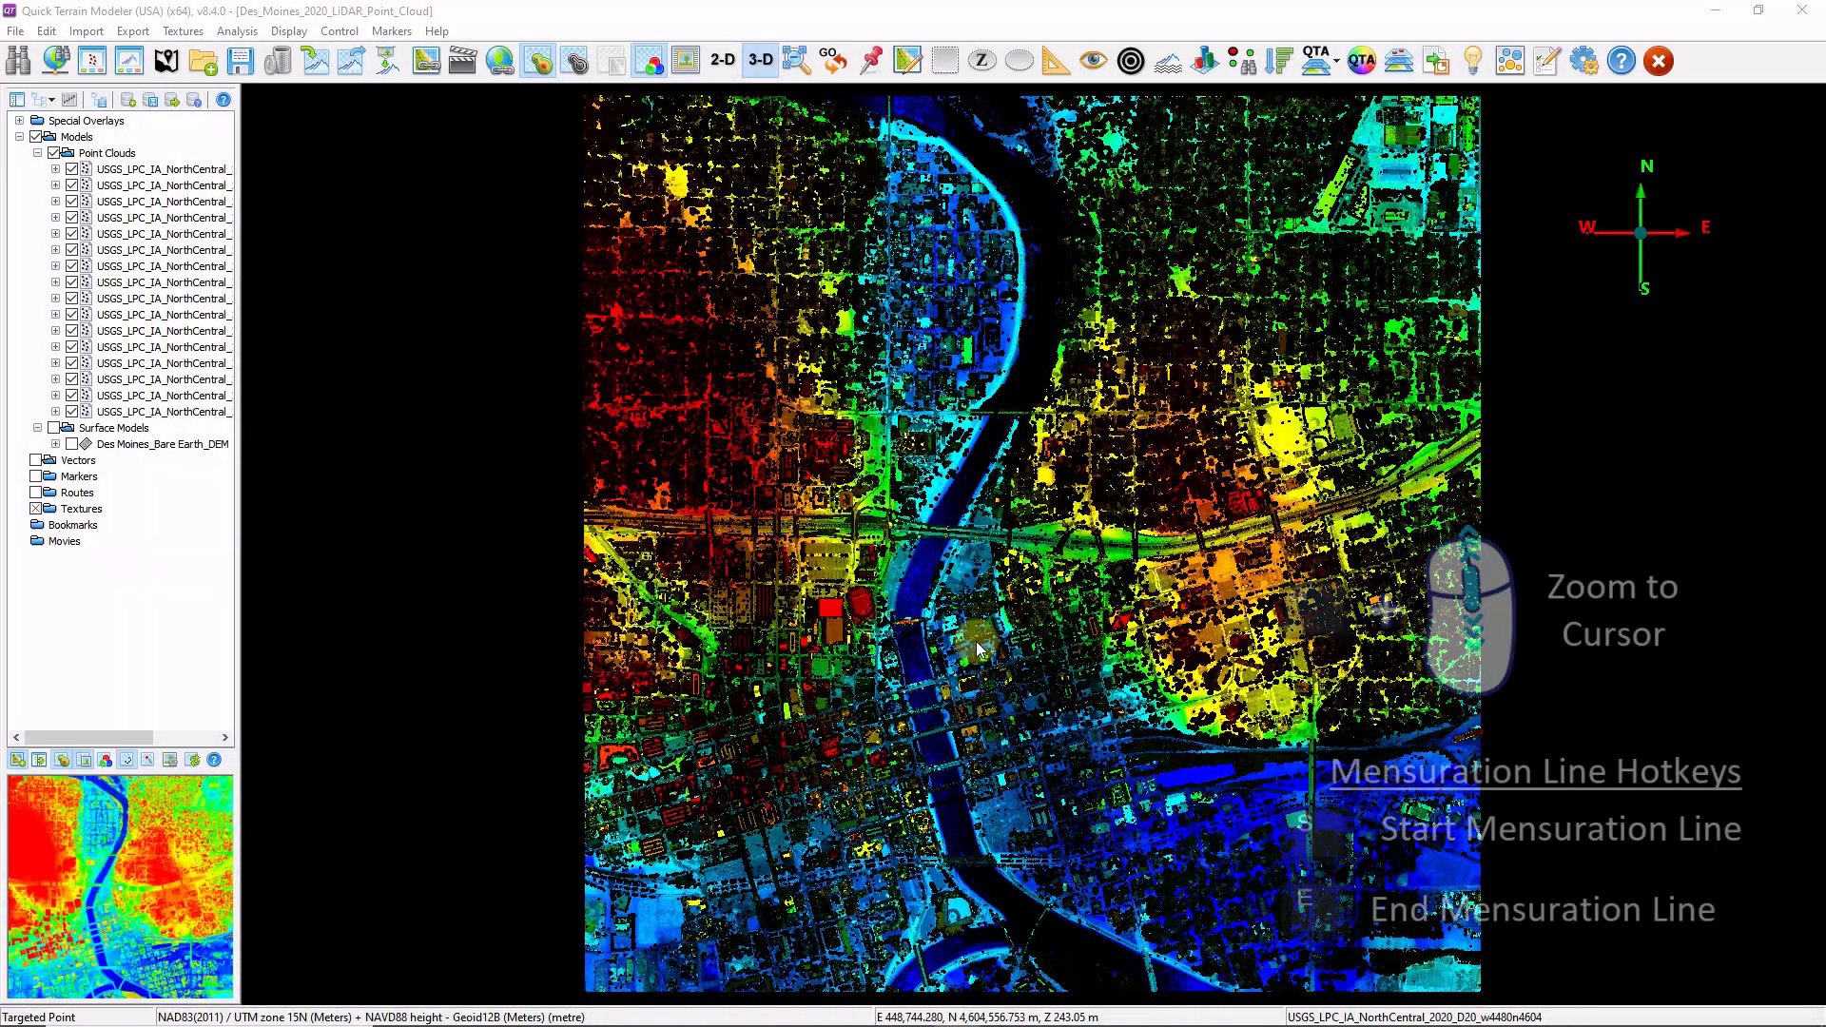
Zoom onto the footbridge and draw a 170.297 m mensuration line across it.
ctrl+scroll(912, 630, up, 5)
ctrl+scroll(912, 630, up, 6)
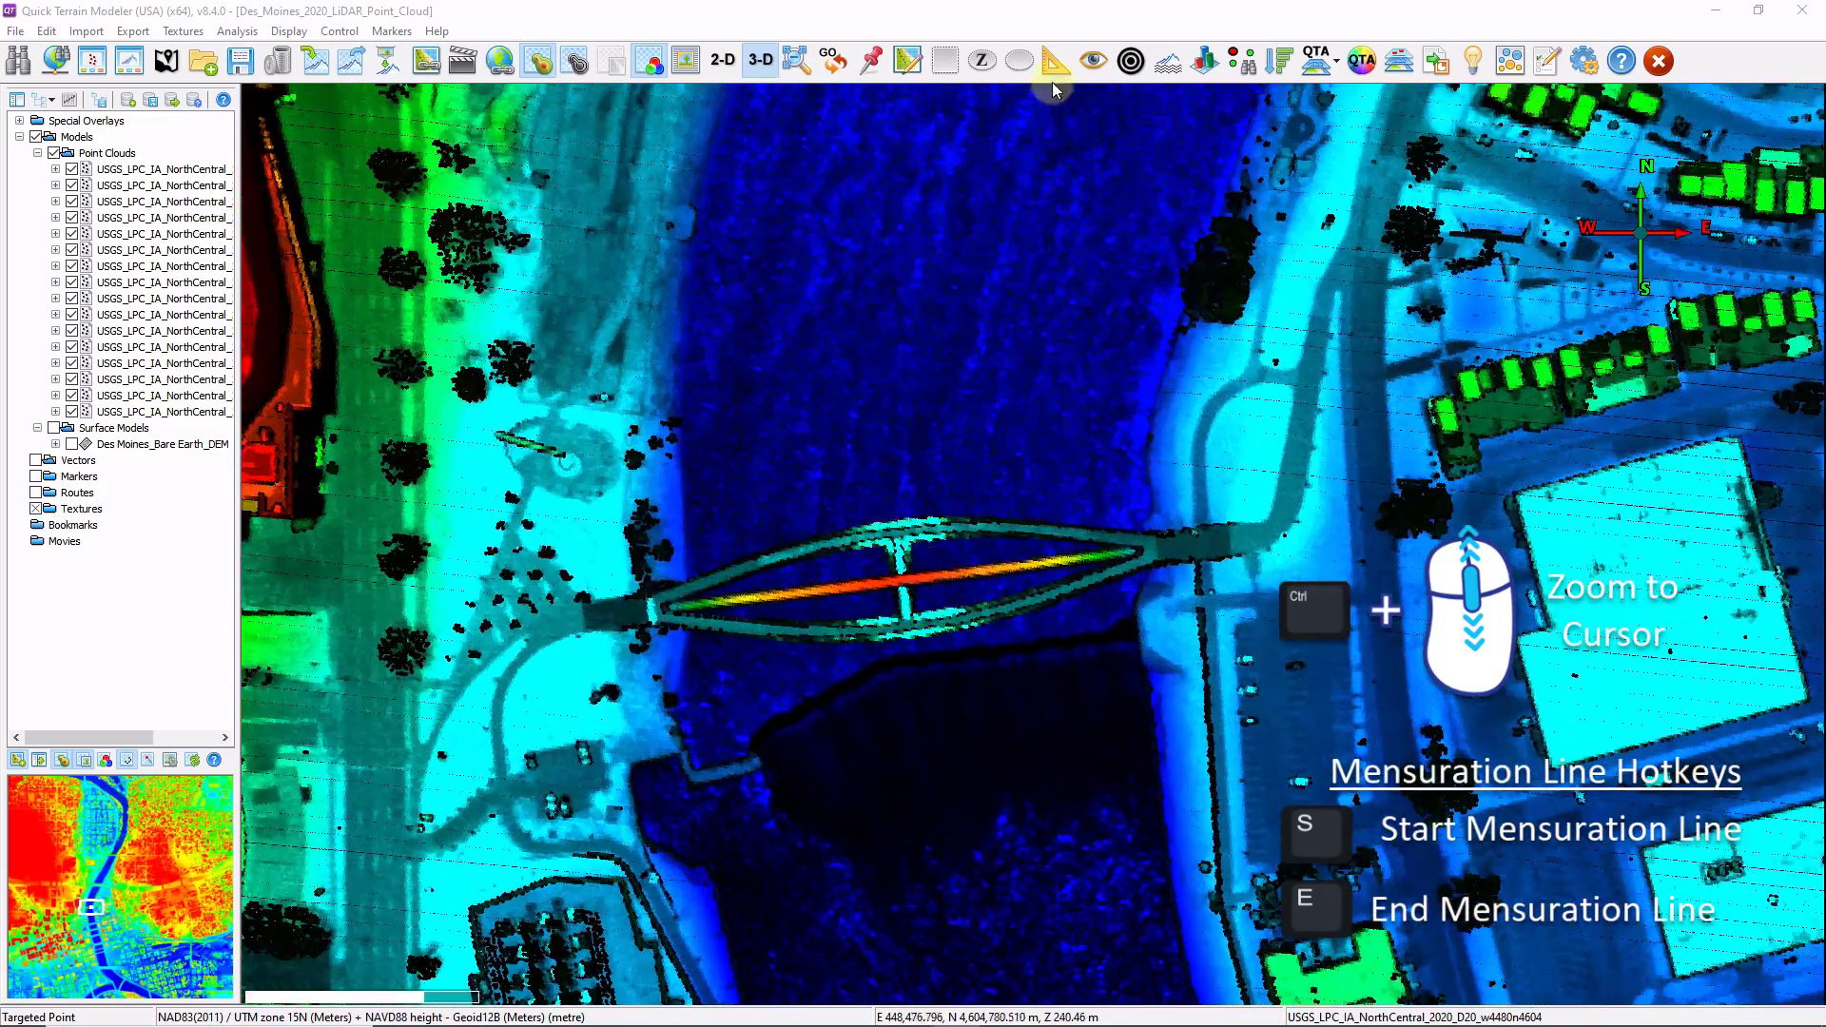
click(1053, 65)
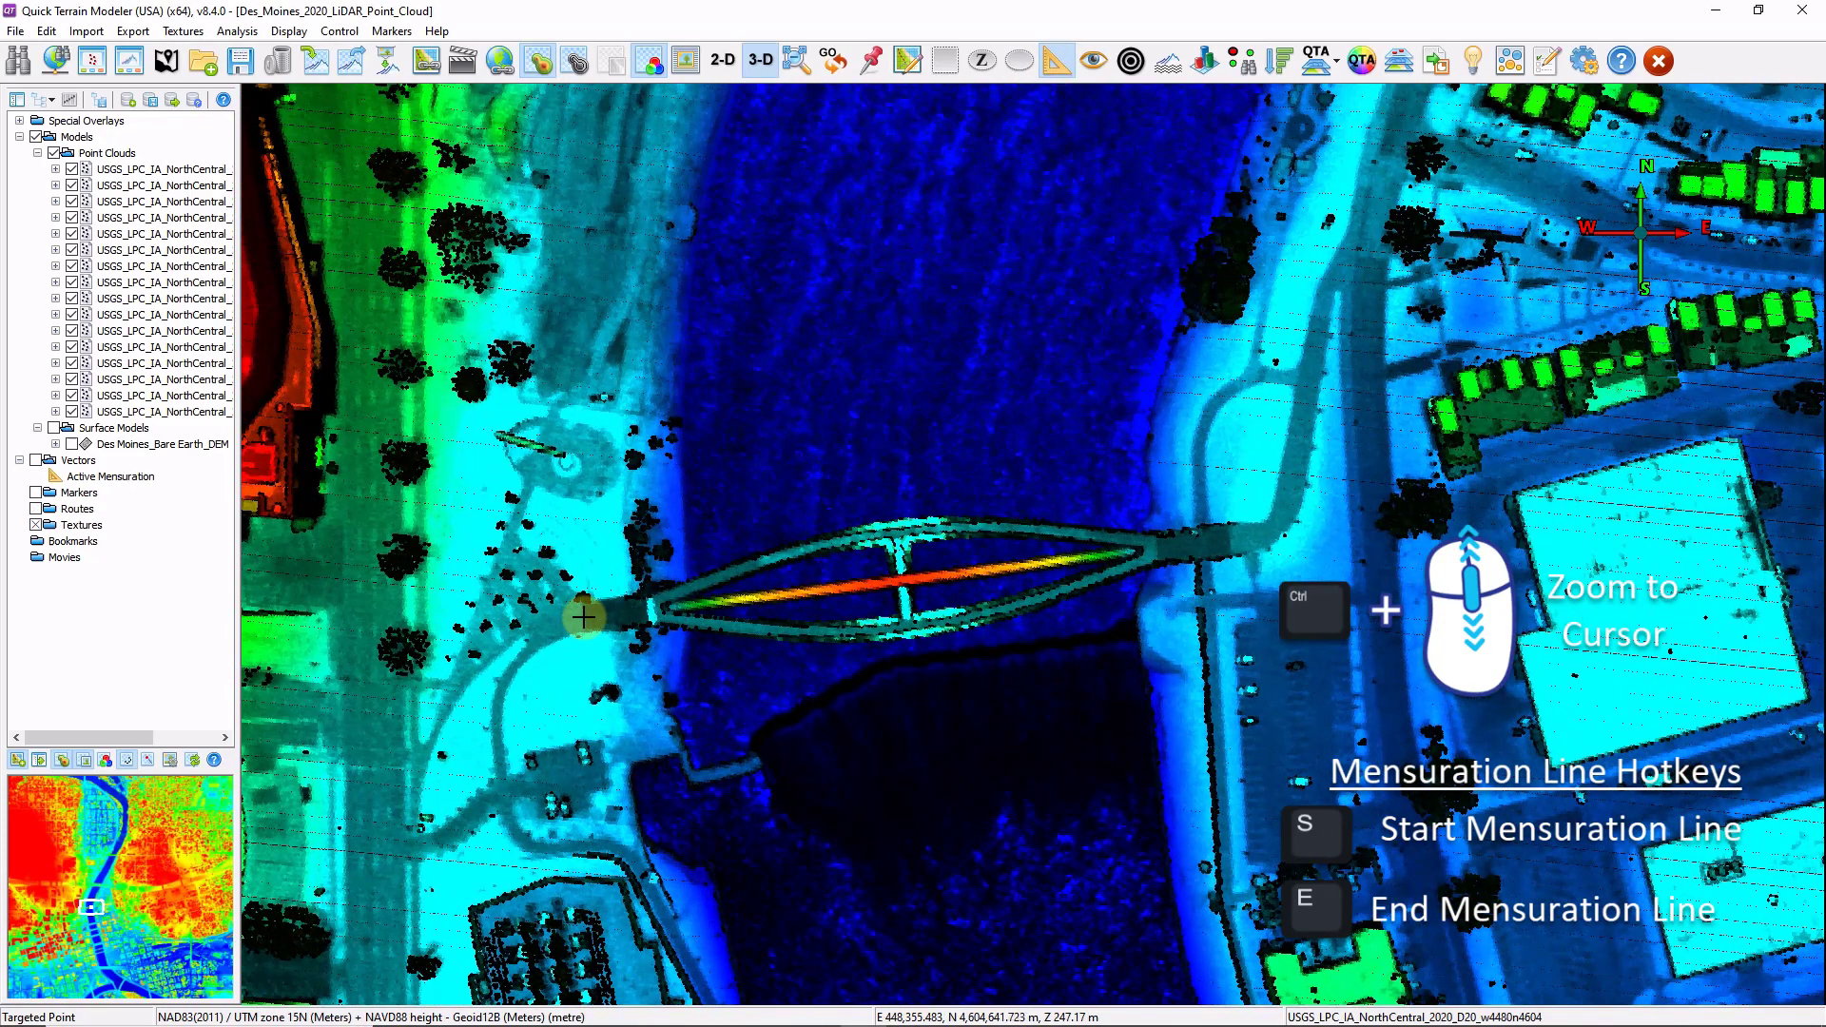
key(s)
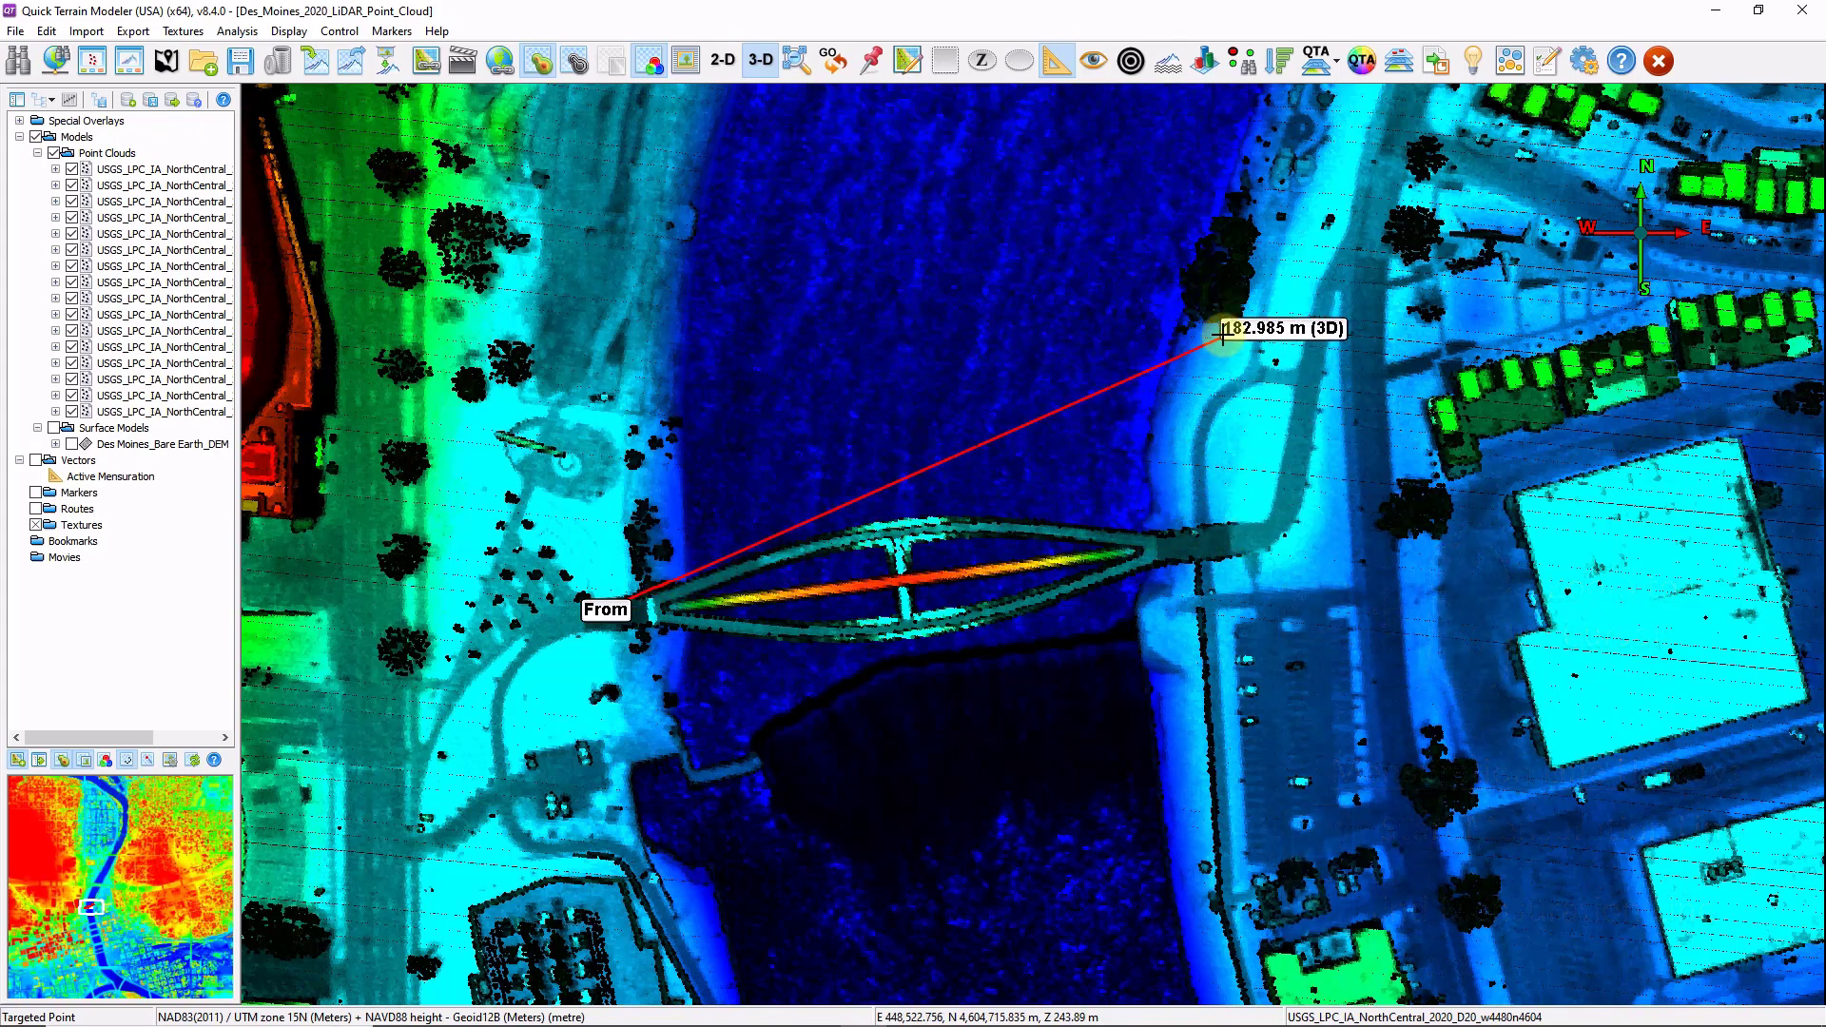
right_click(1232, 536)
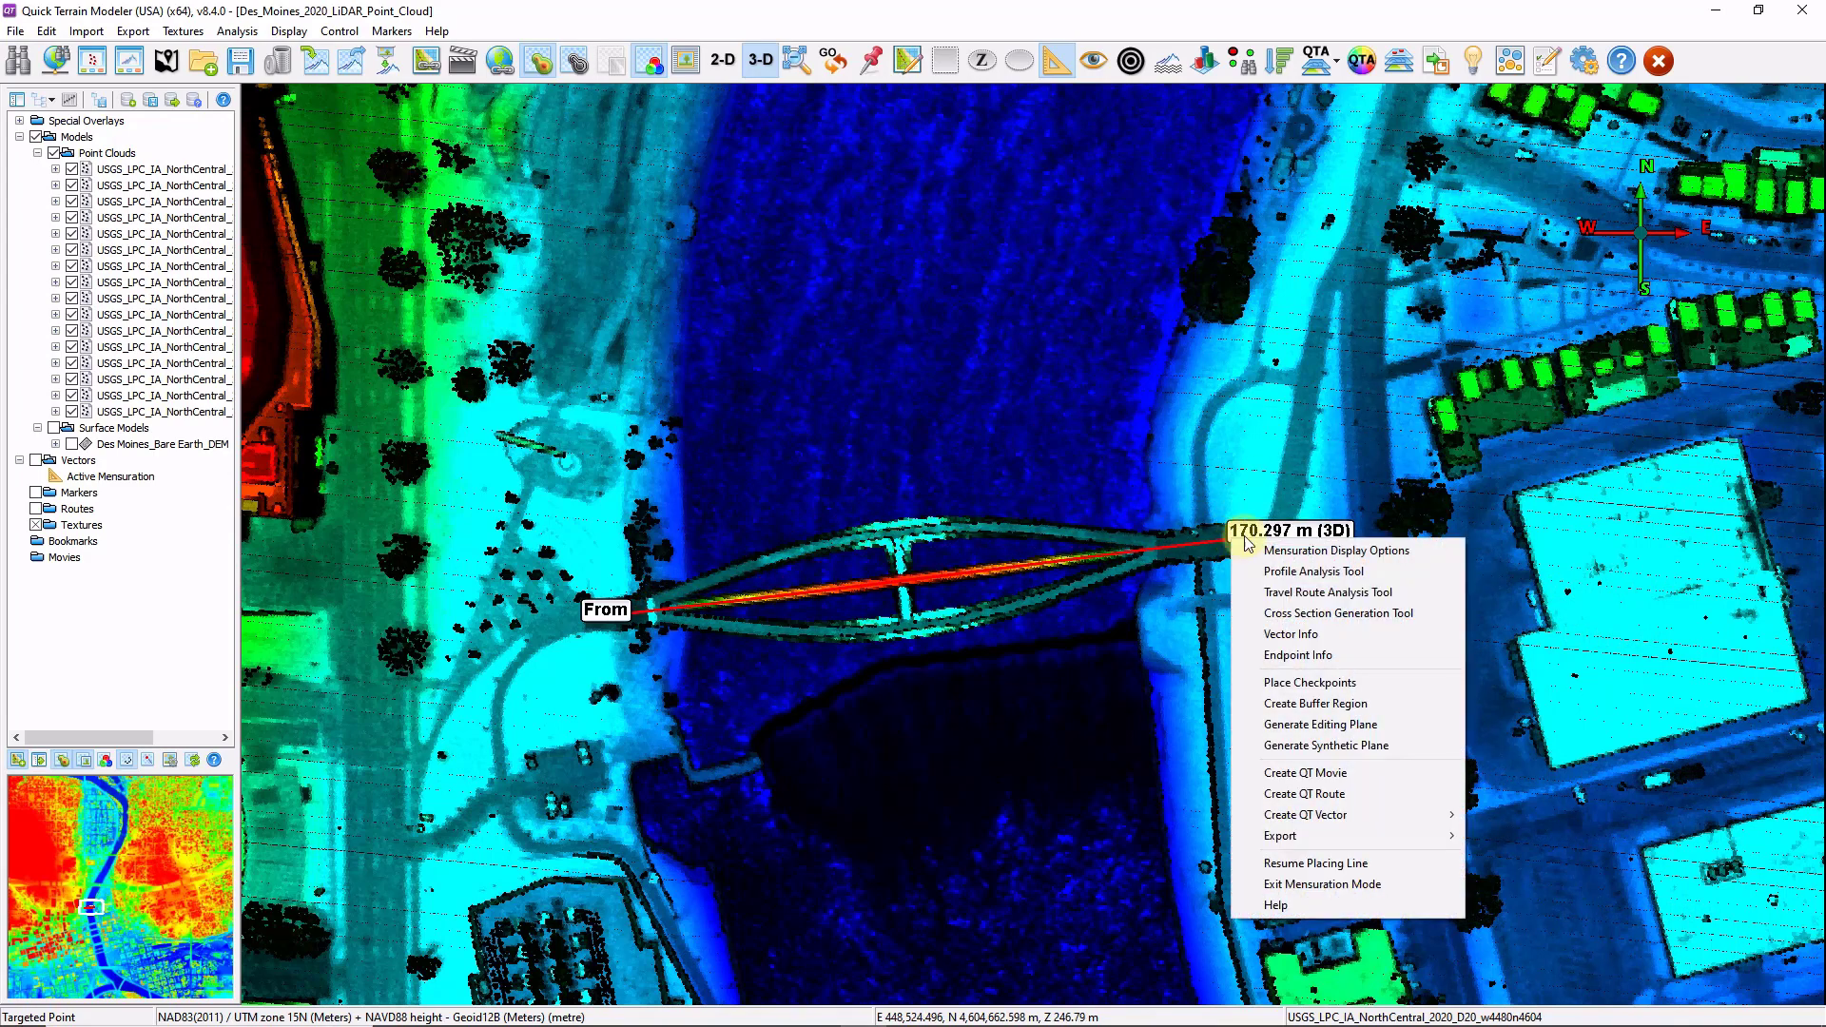
Open the line's elevation profile, measure the arch's 28.46 m rise, then clear the measurement.
click(1339, 572)
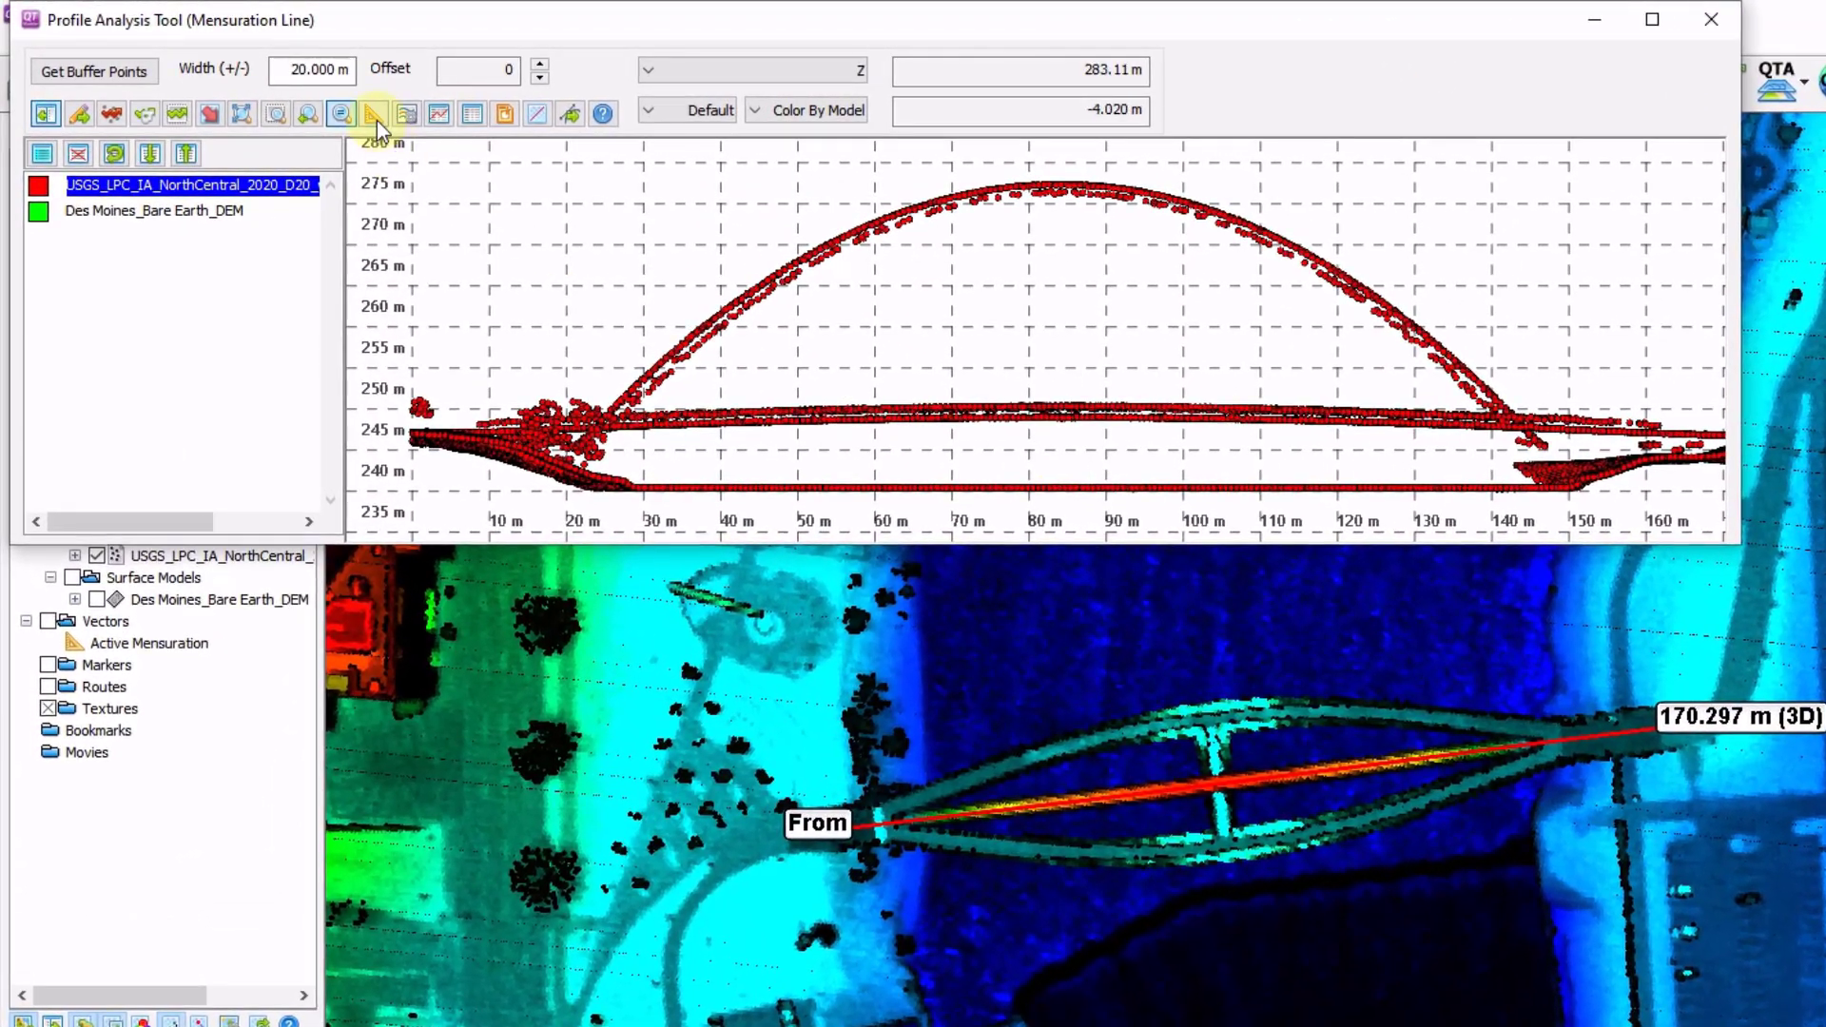
click(377, 120)
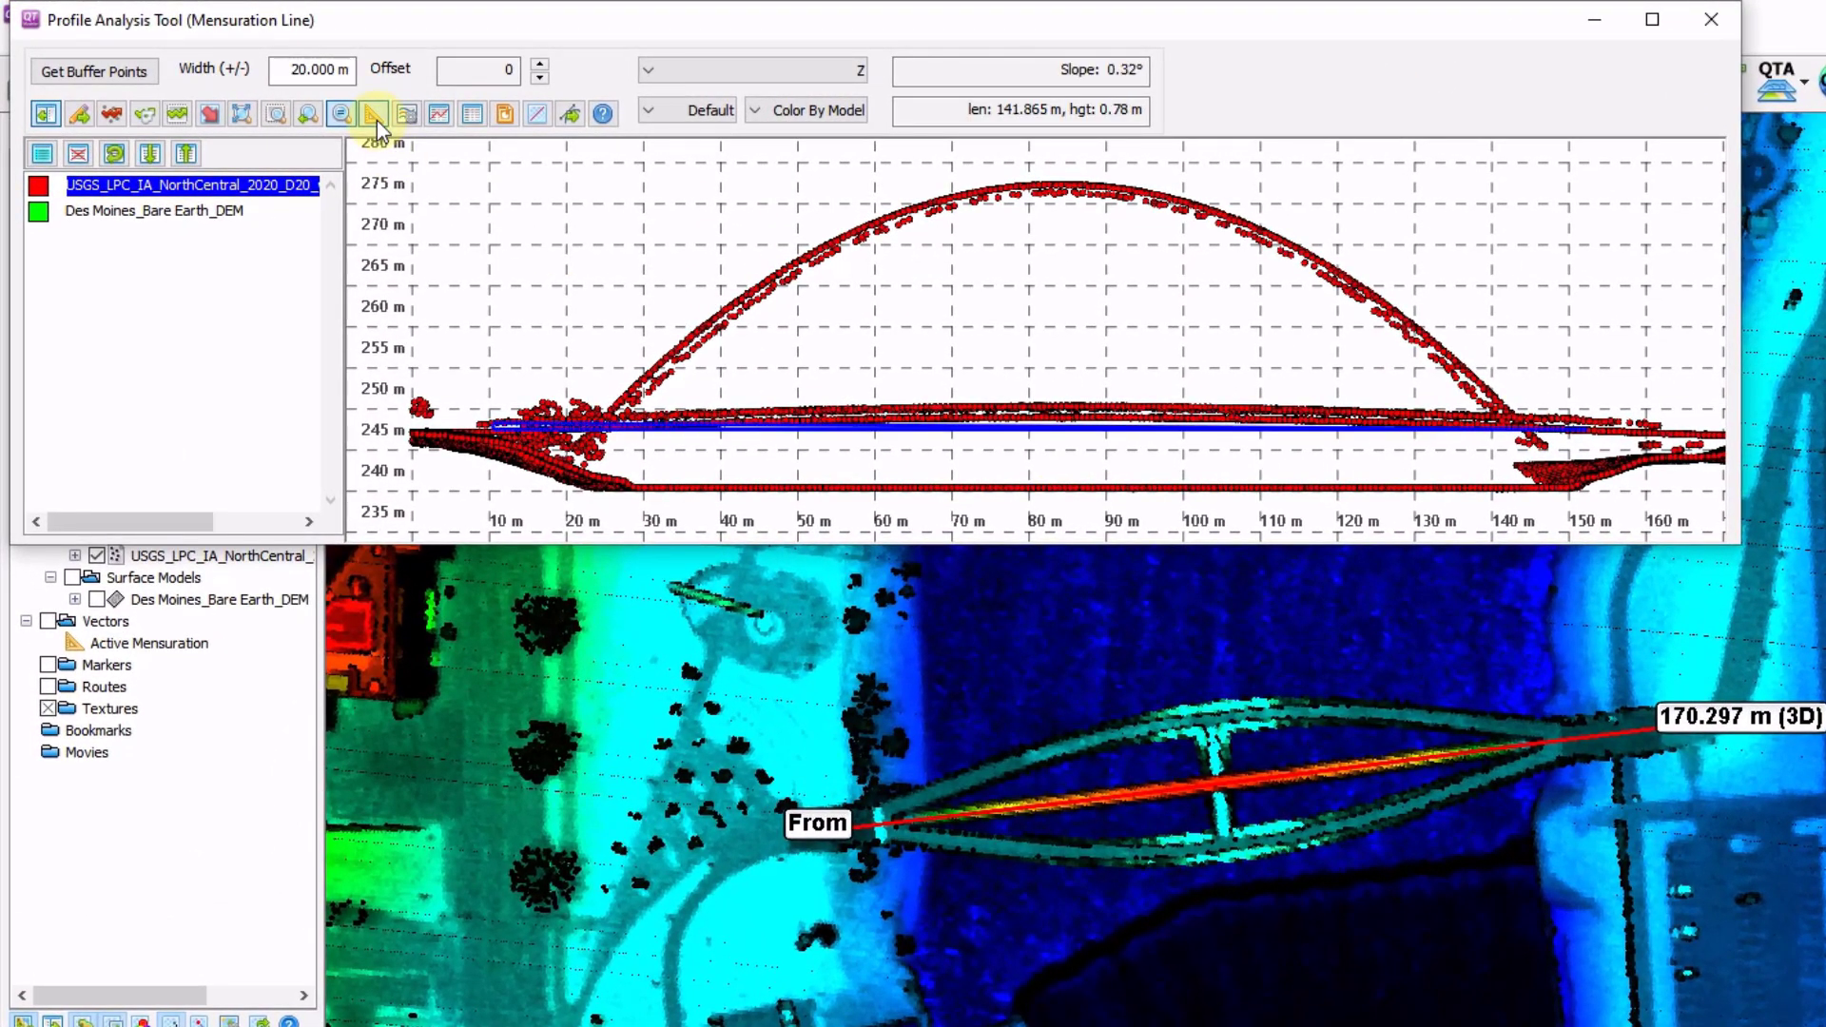
drag(1064, 188, 1552, 427)
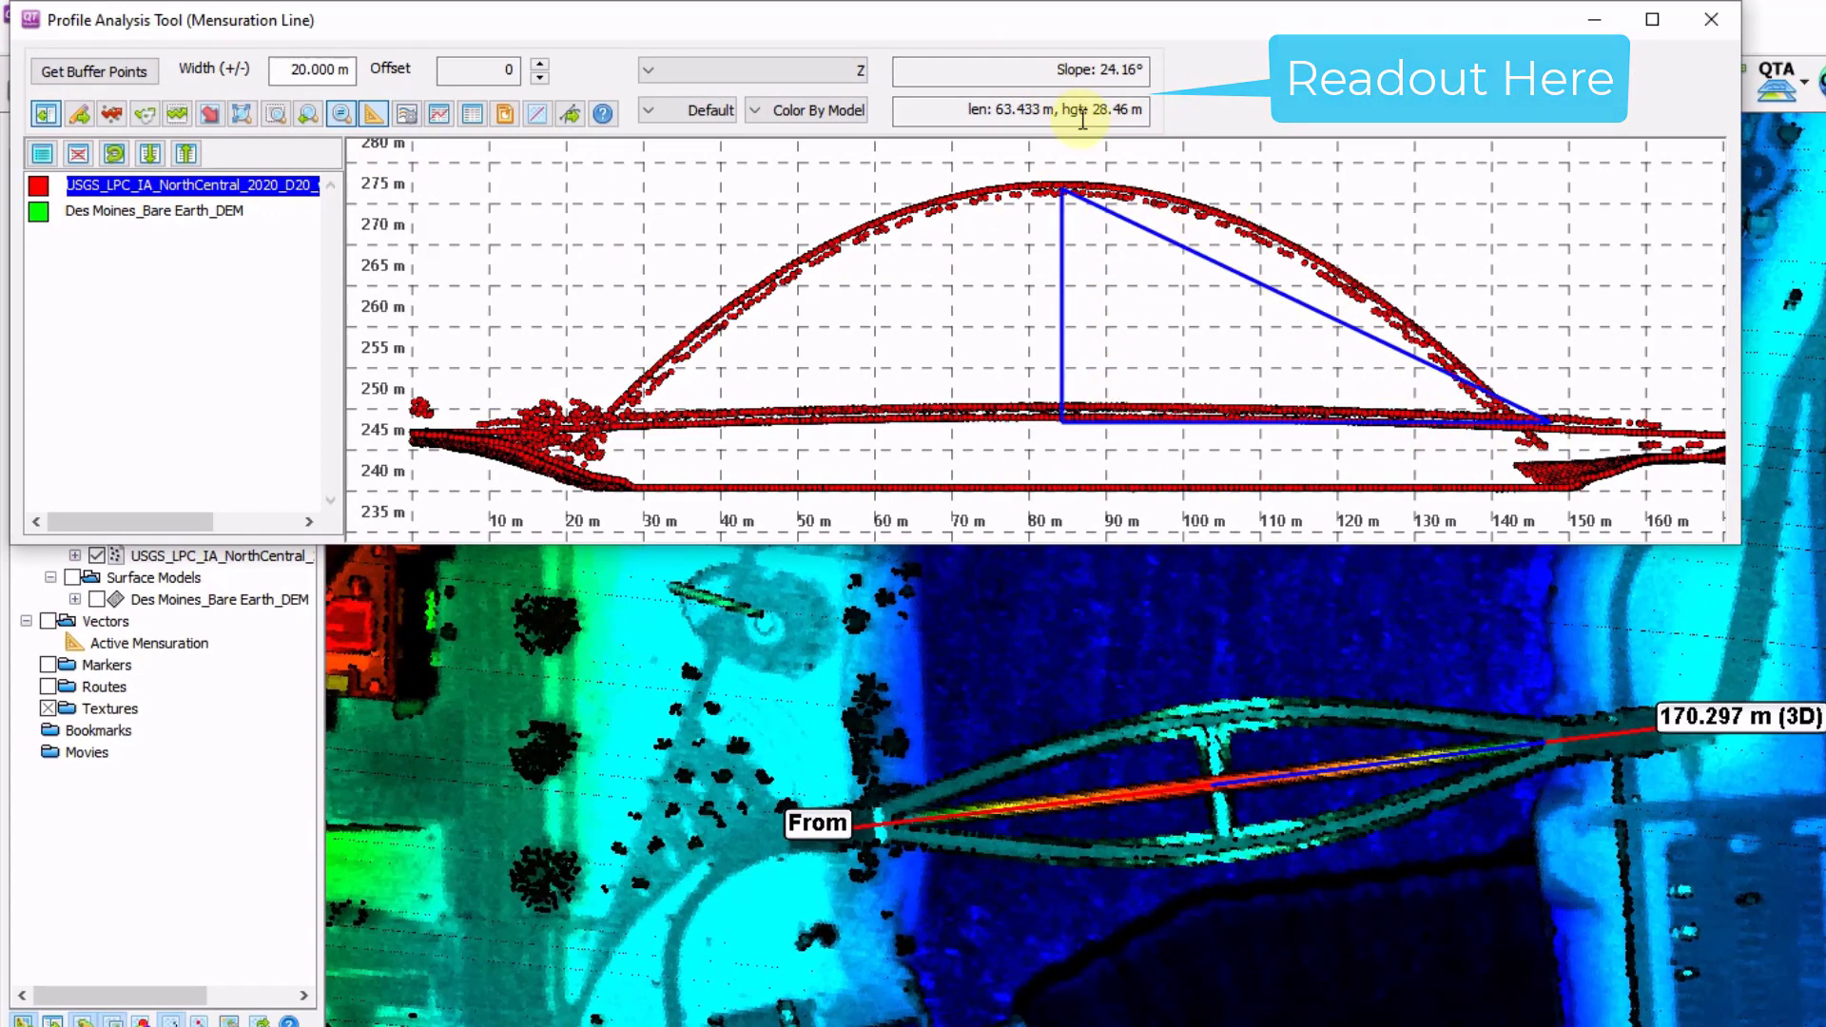
click(372, 113)
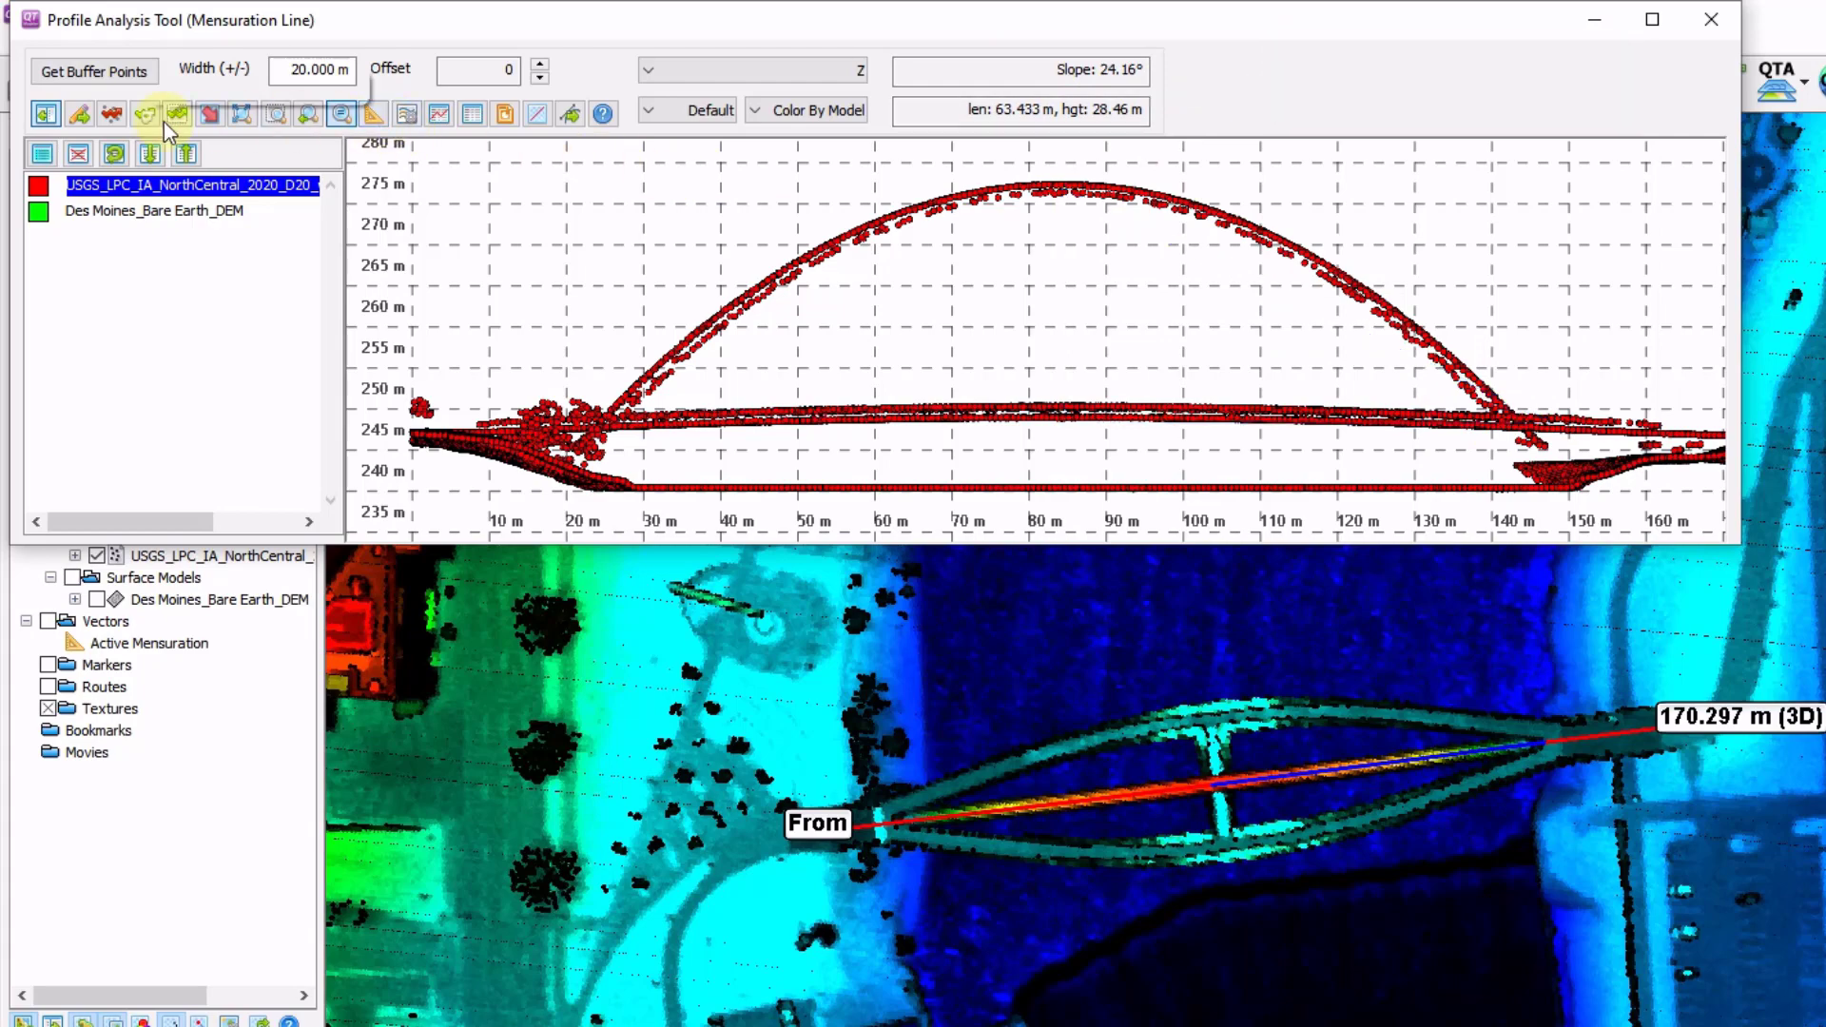
Mask the 3D view to the bridge strip, mark the cursor in 3D, and zoom the profile to the east end.
click(141, 115)
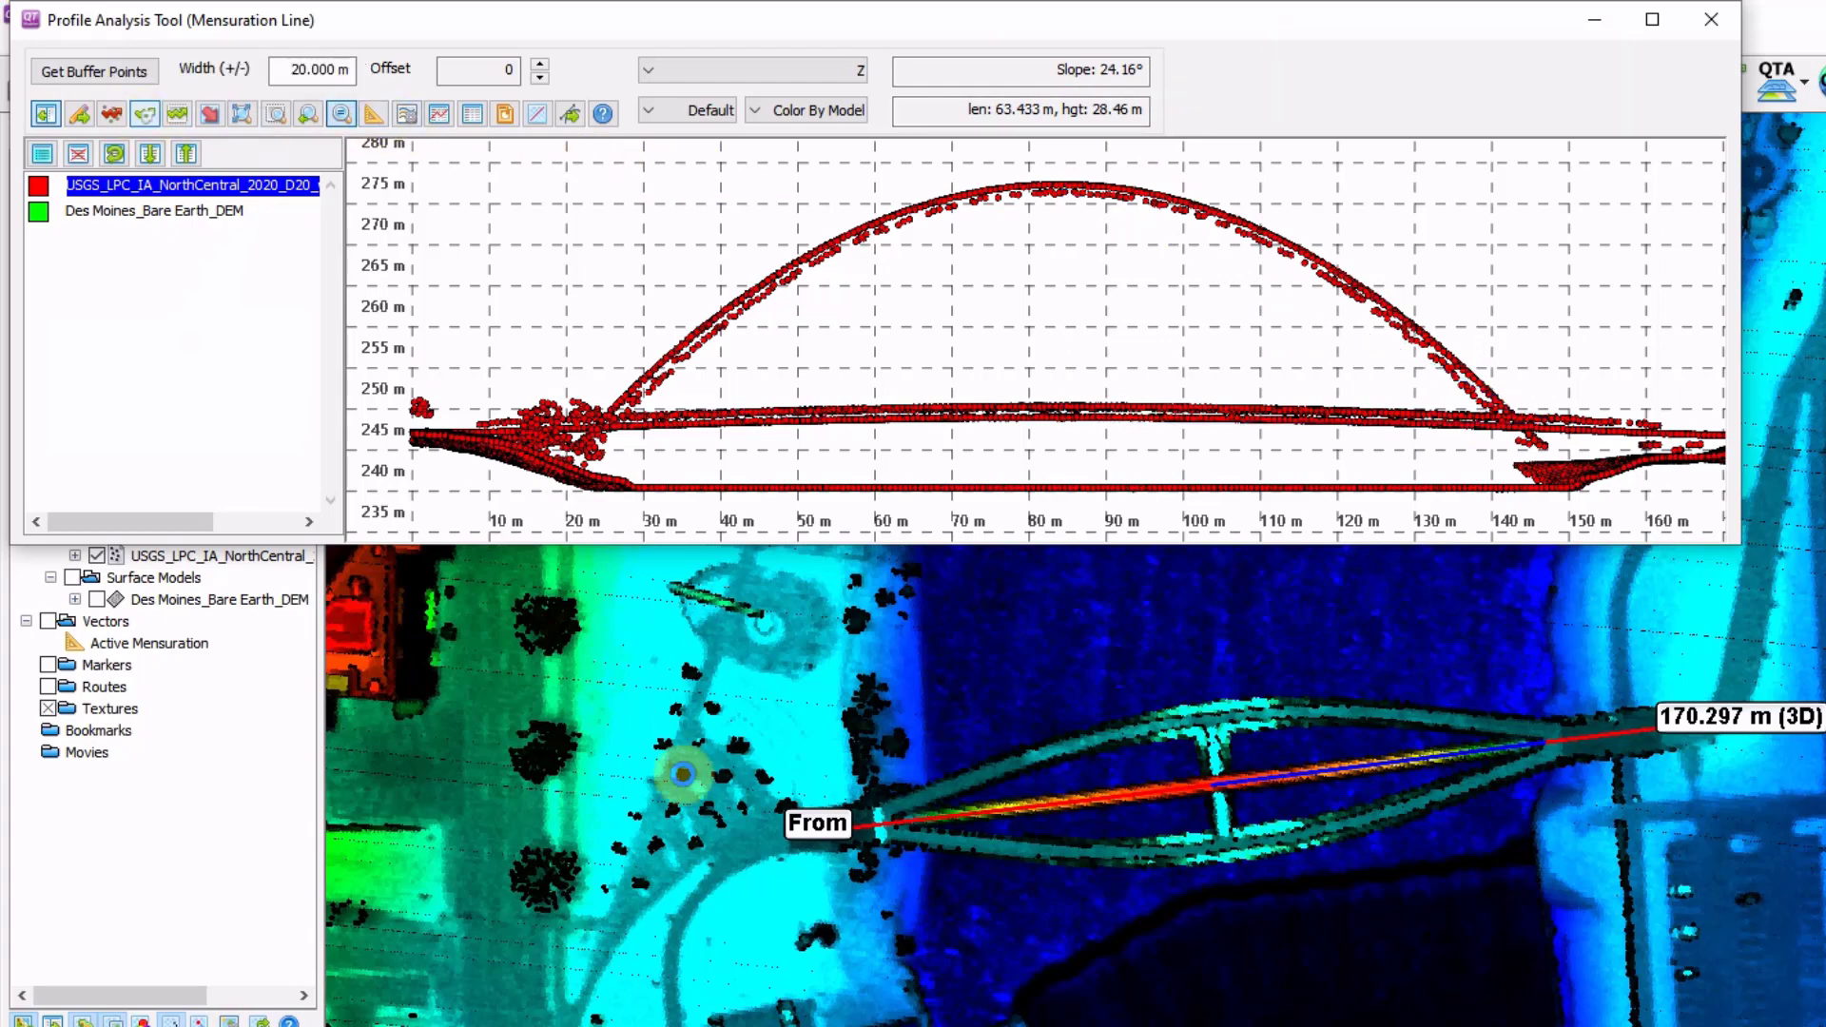
drag(902, 941, 945, 808)
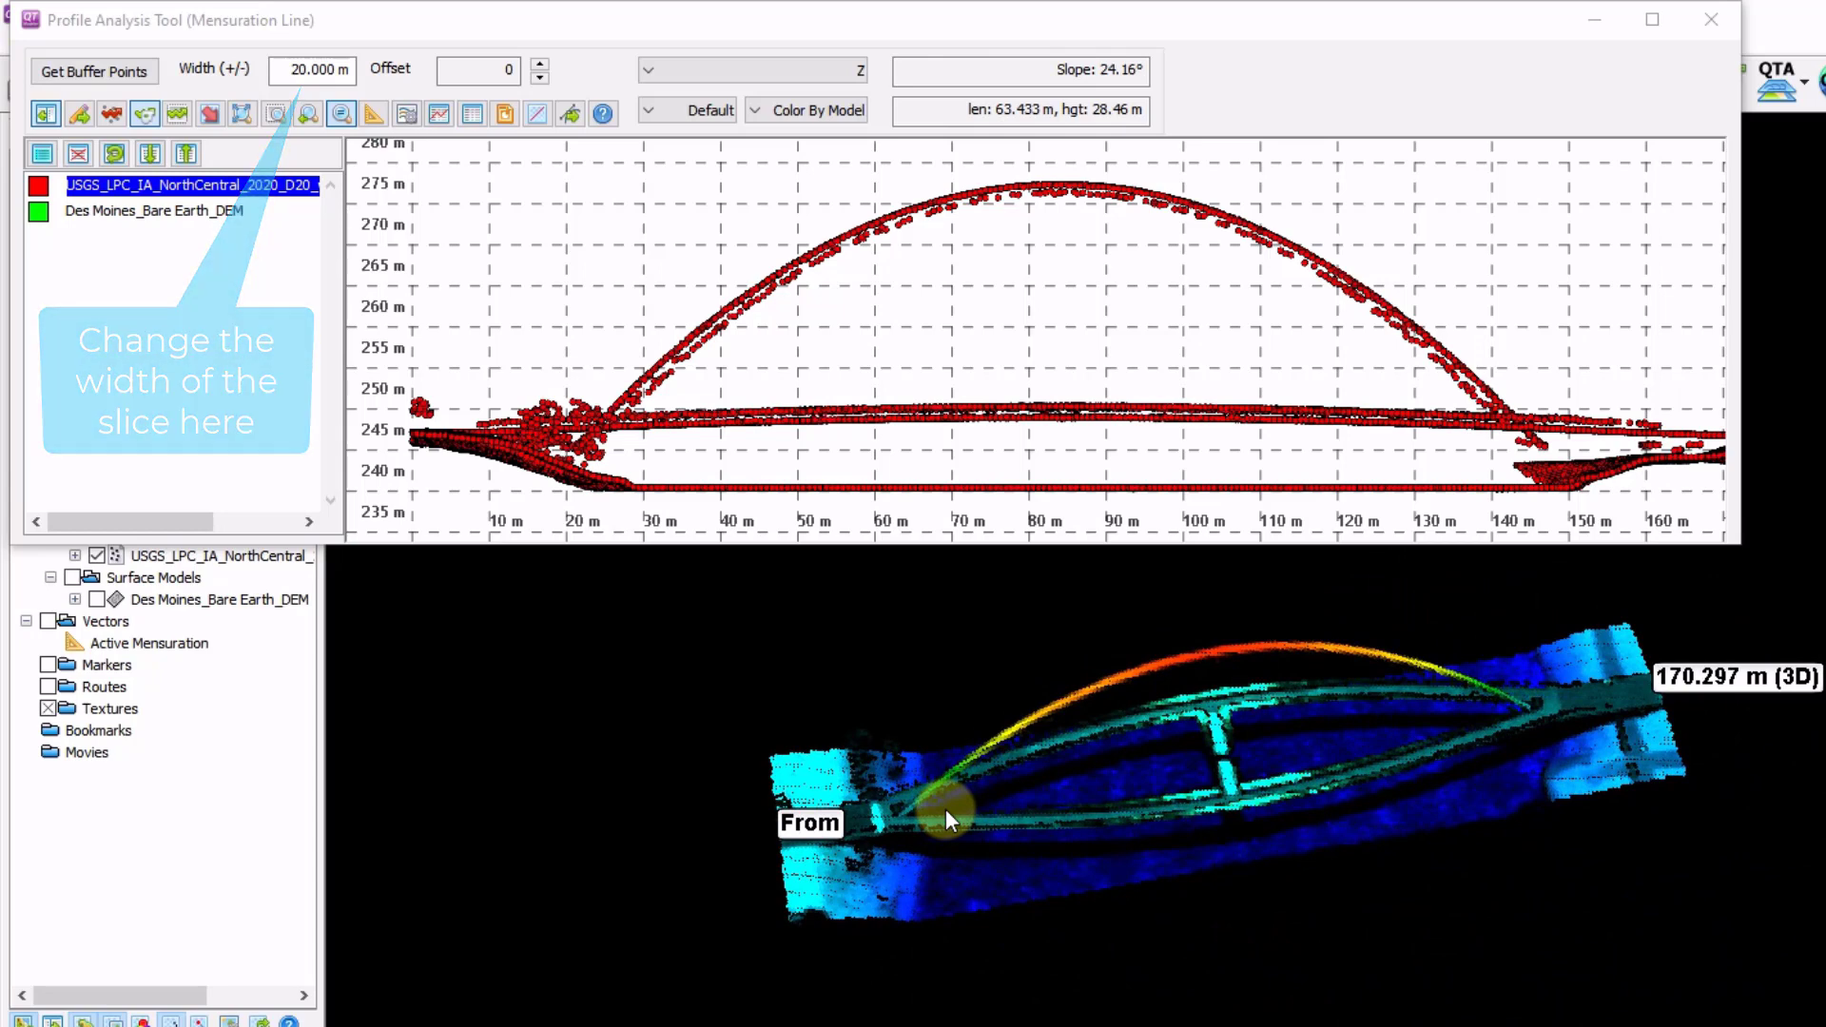
click(208, 117)
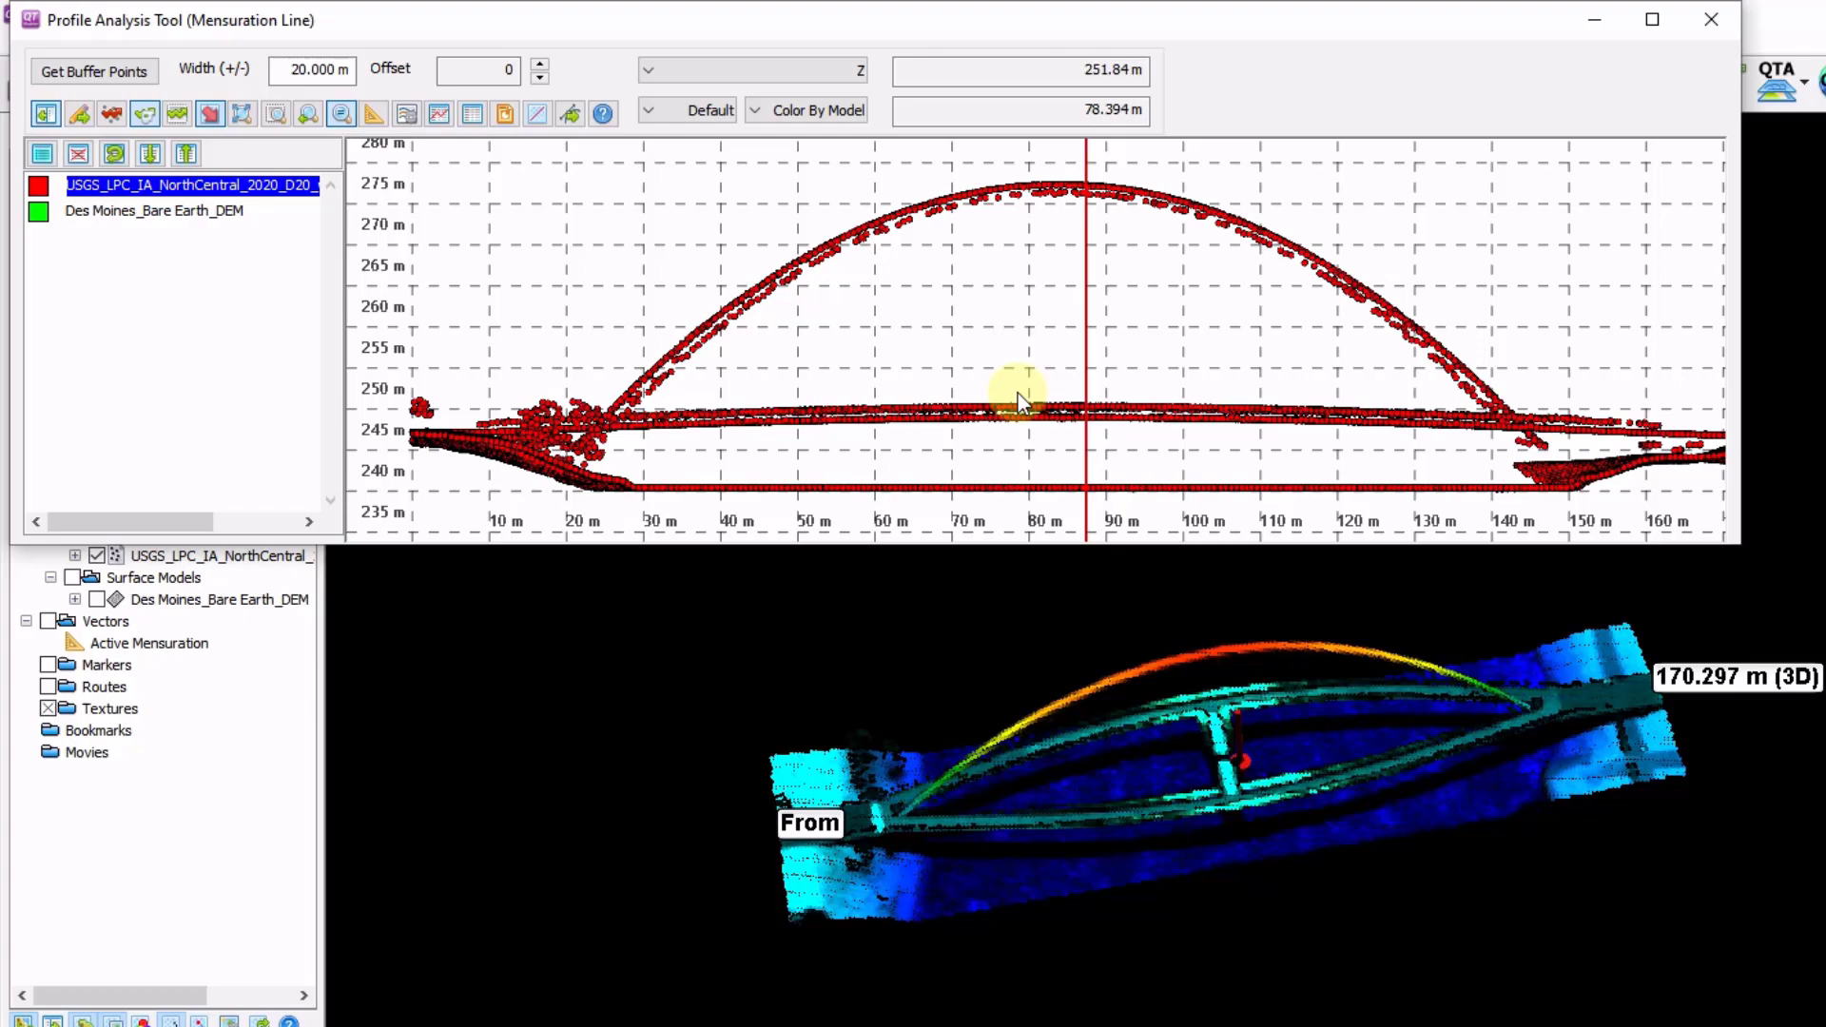
scroll(1089, 414, up, 5)
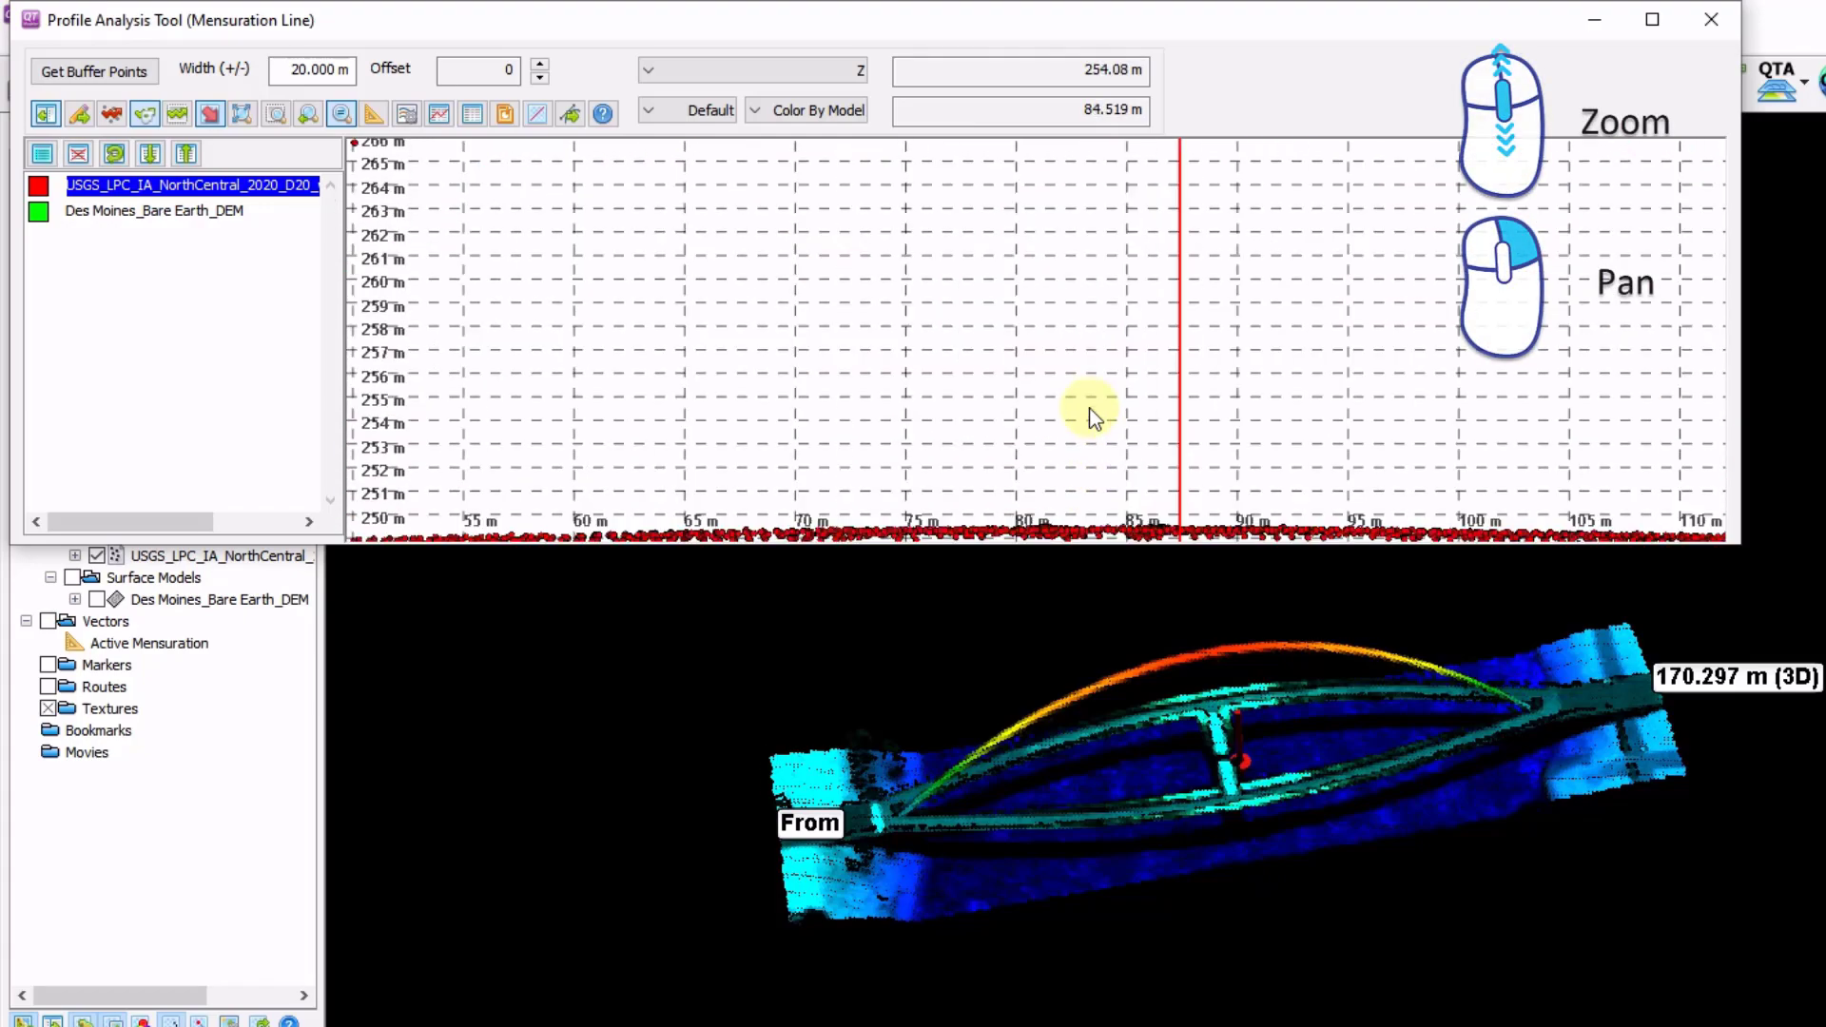
scroll(1092, 416, down, 5)
scroll(1092, 419, up, 2)
right_drag(1429, 484, 555, 411)
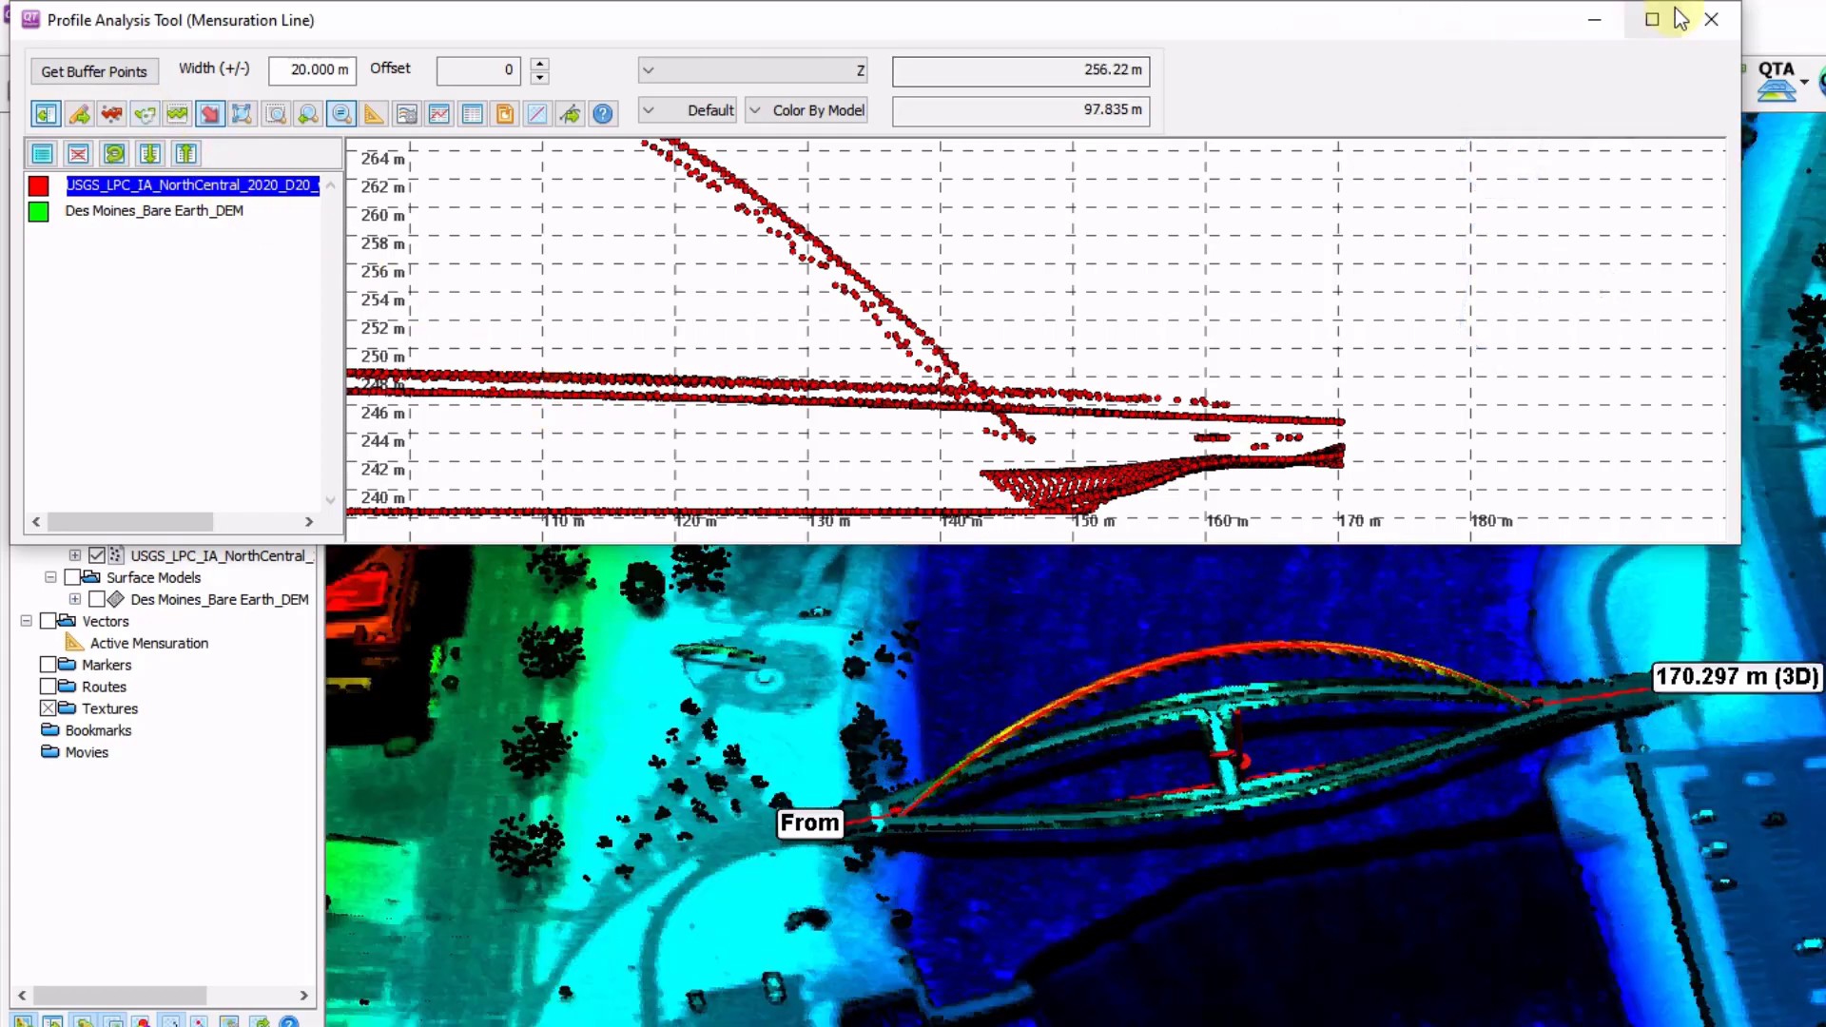
Close the profile and draw a freehand path along the west bank and across the river, dropping its last two points.
click(1703, 19)
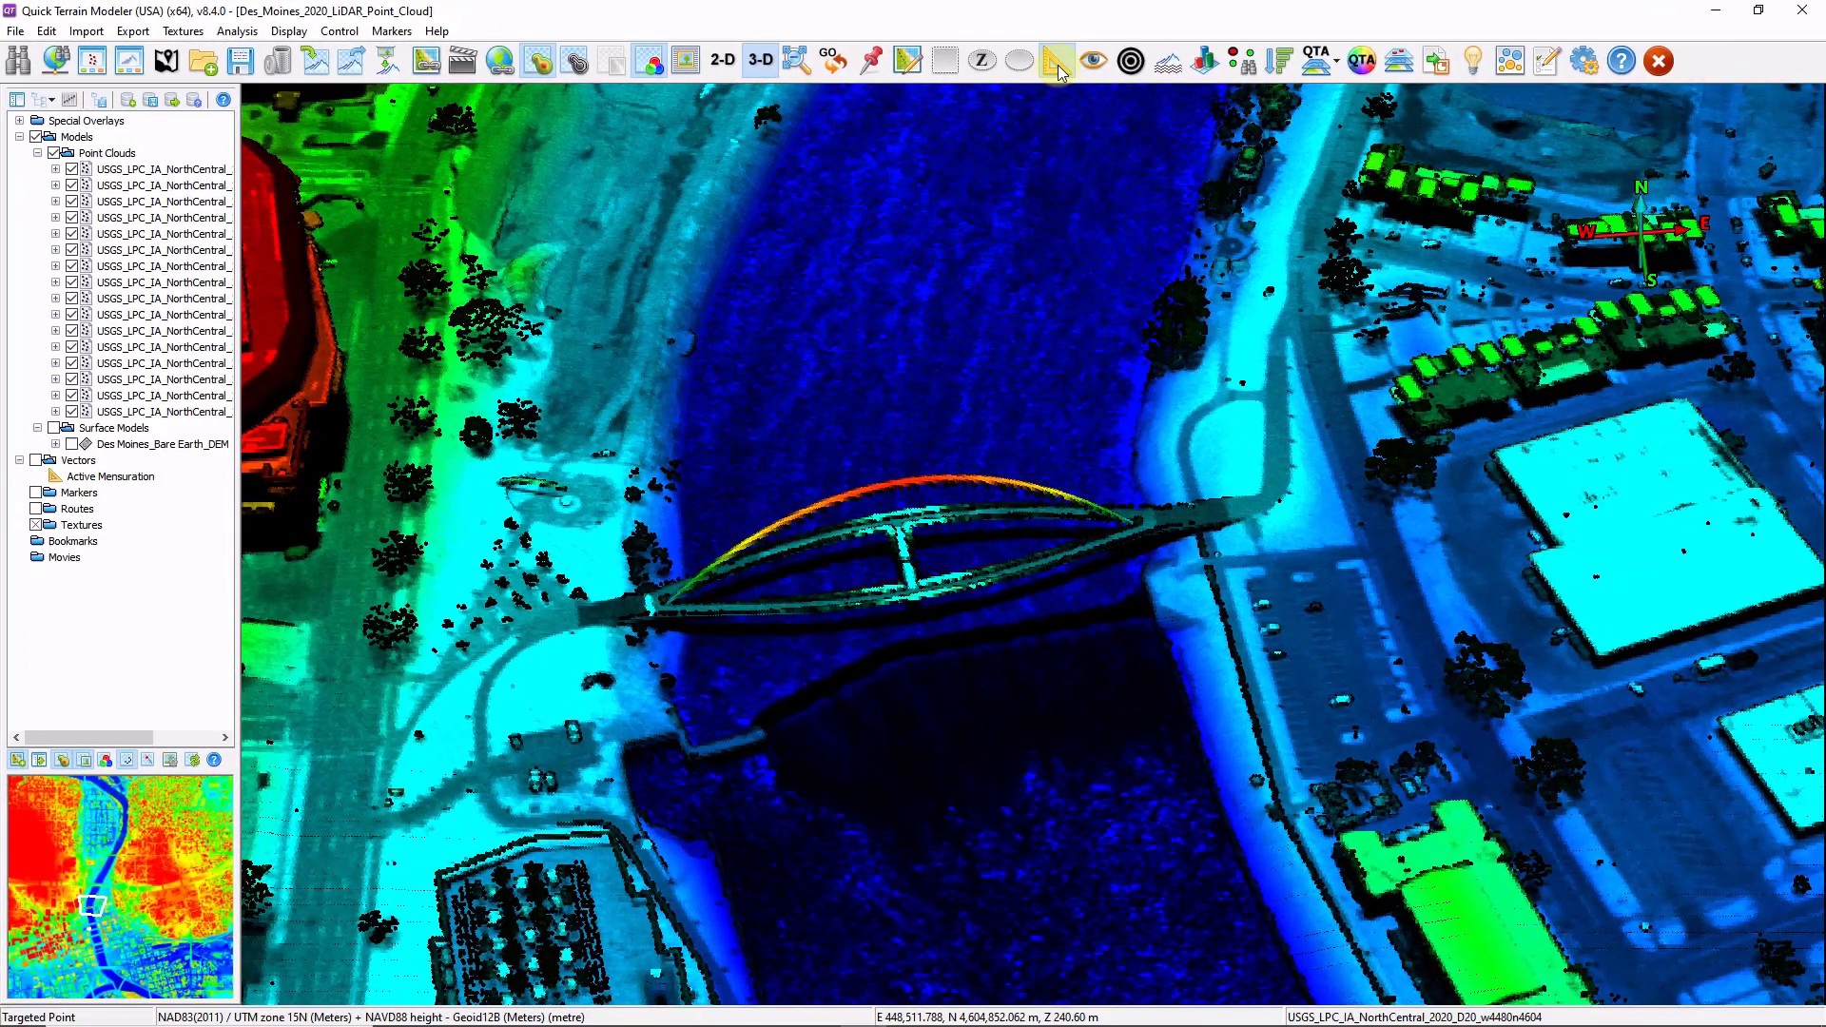
click(1057, 63)
mouse_move(337, 897)
mouse_down()
mouse_move(346, 745)
mouse_move(419, 683)
mouse_move(583, 617)
mouse_move(562, 525)
mouse_move(437, 518)
mouse_move(371, 475)
mouse_move(433, 314)
mouse_move(500, 390)
mouse_up()
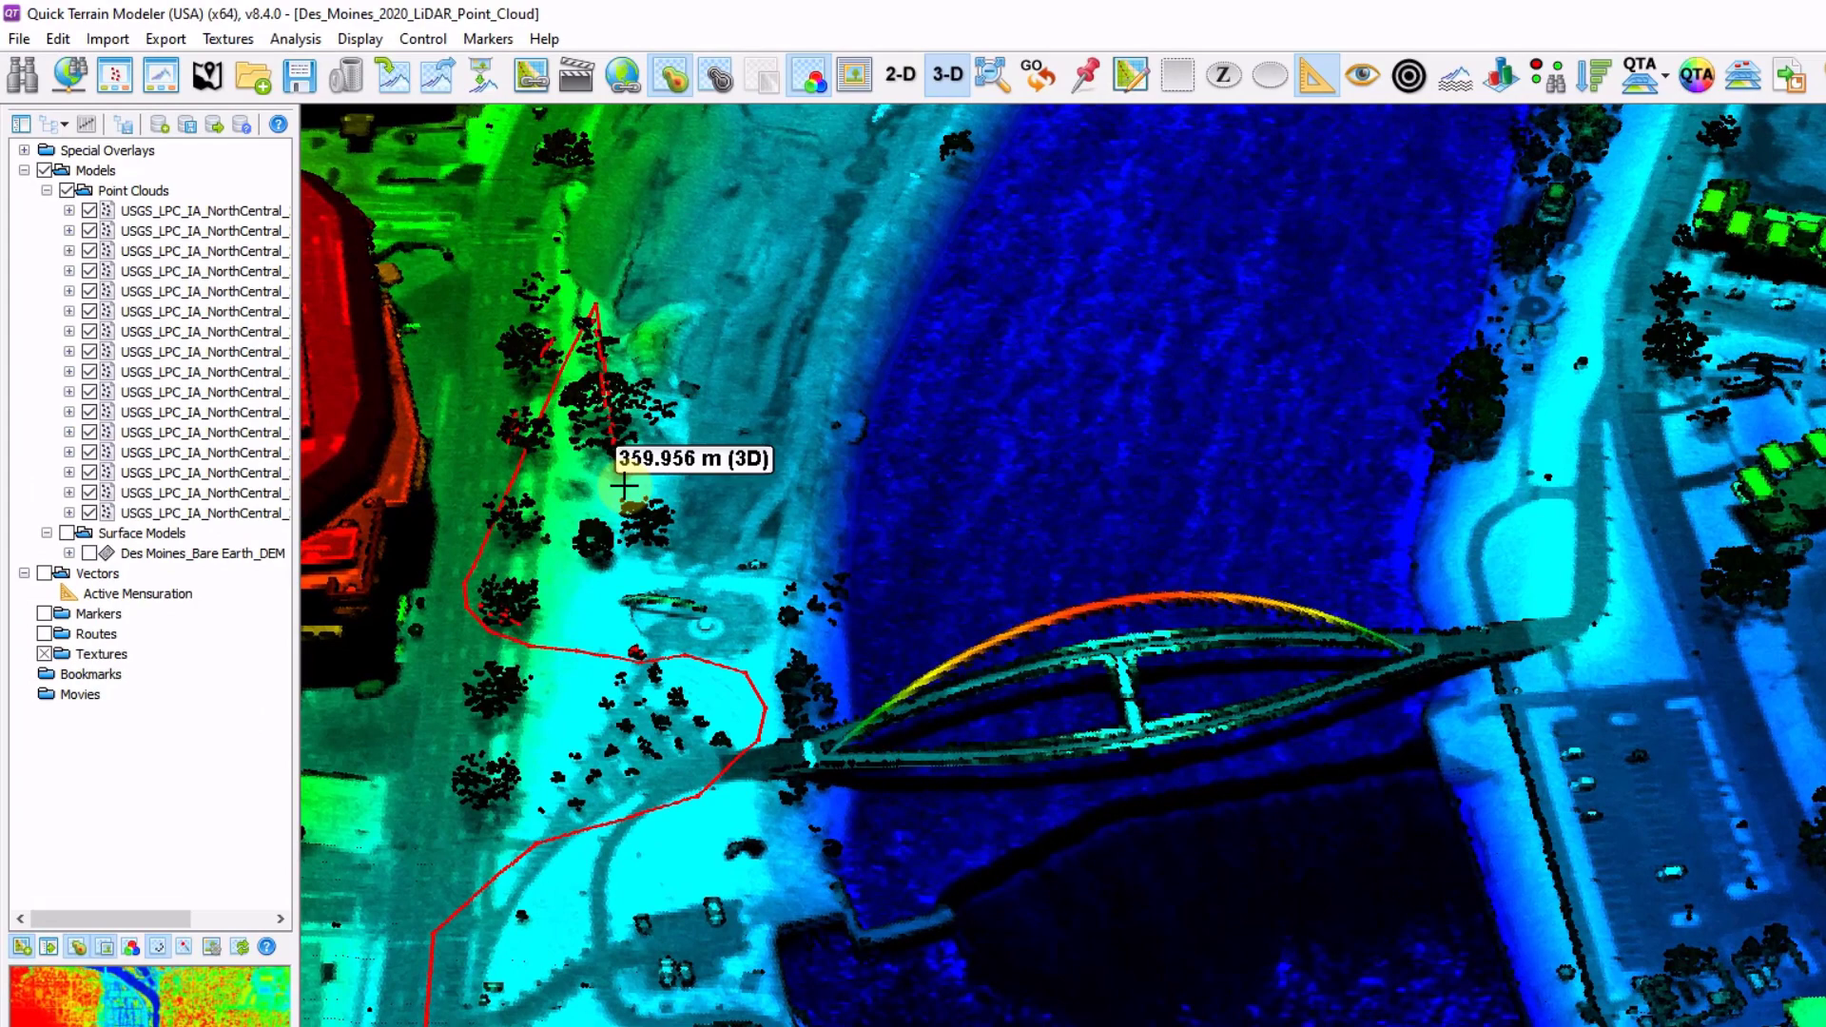
mouse_move(624, 486)
mouse_down()
mouse_move(761, 496)
mouse_move(939, 304)
mouse_move(1000, 492)
mouse_move(1205, 483)
mouse_move(1227, 512)
mouse_move(1282, 518)
mouse_up()
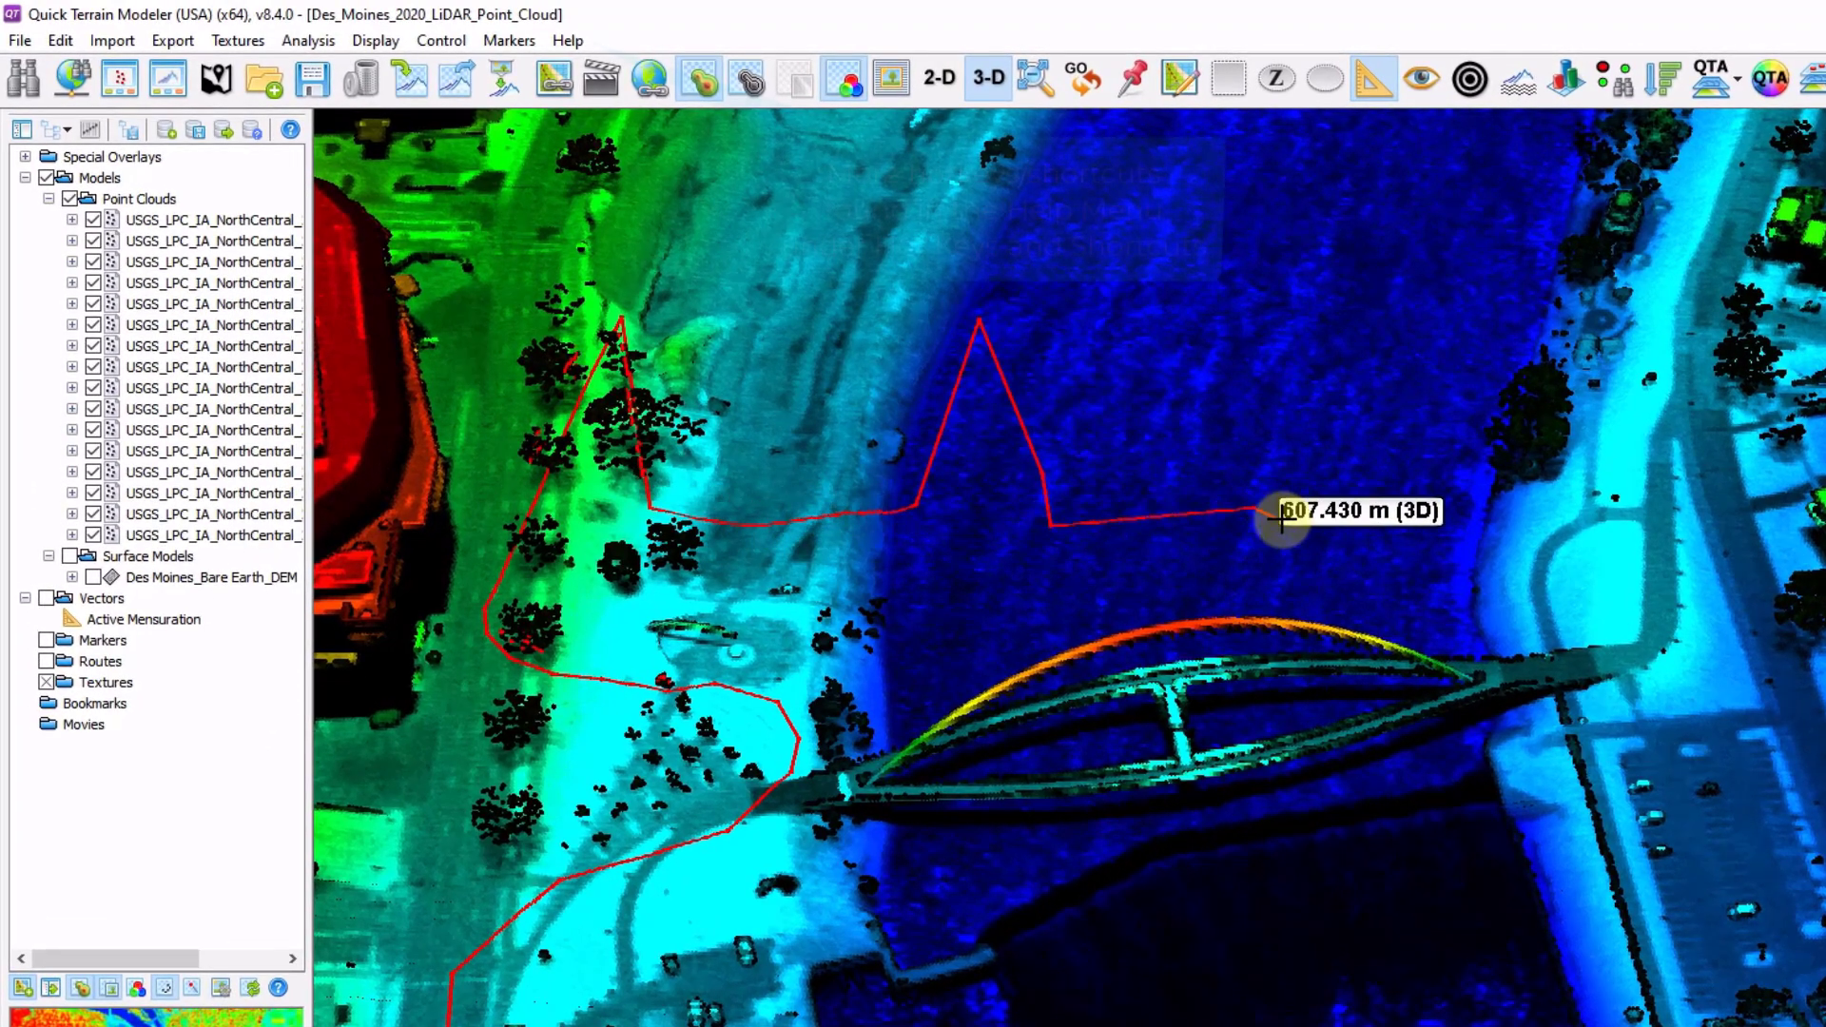
key(BackSpace)
key(BackSpace)
key(BackSpace)
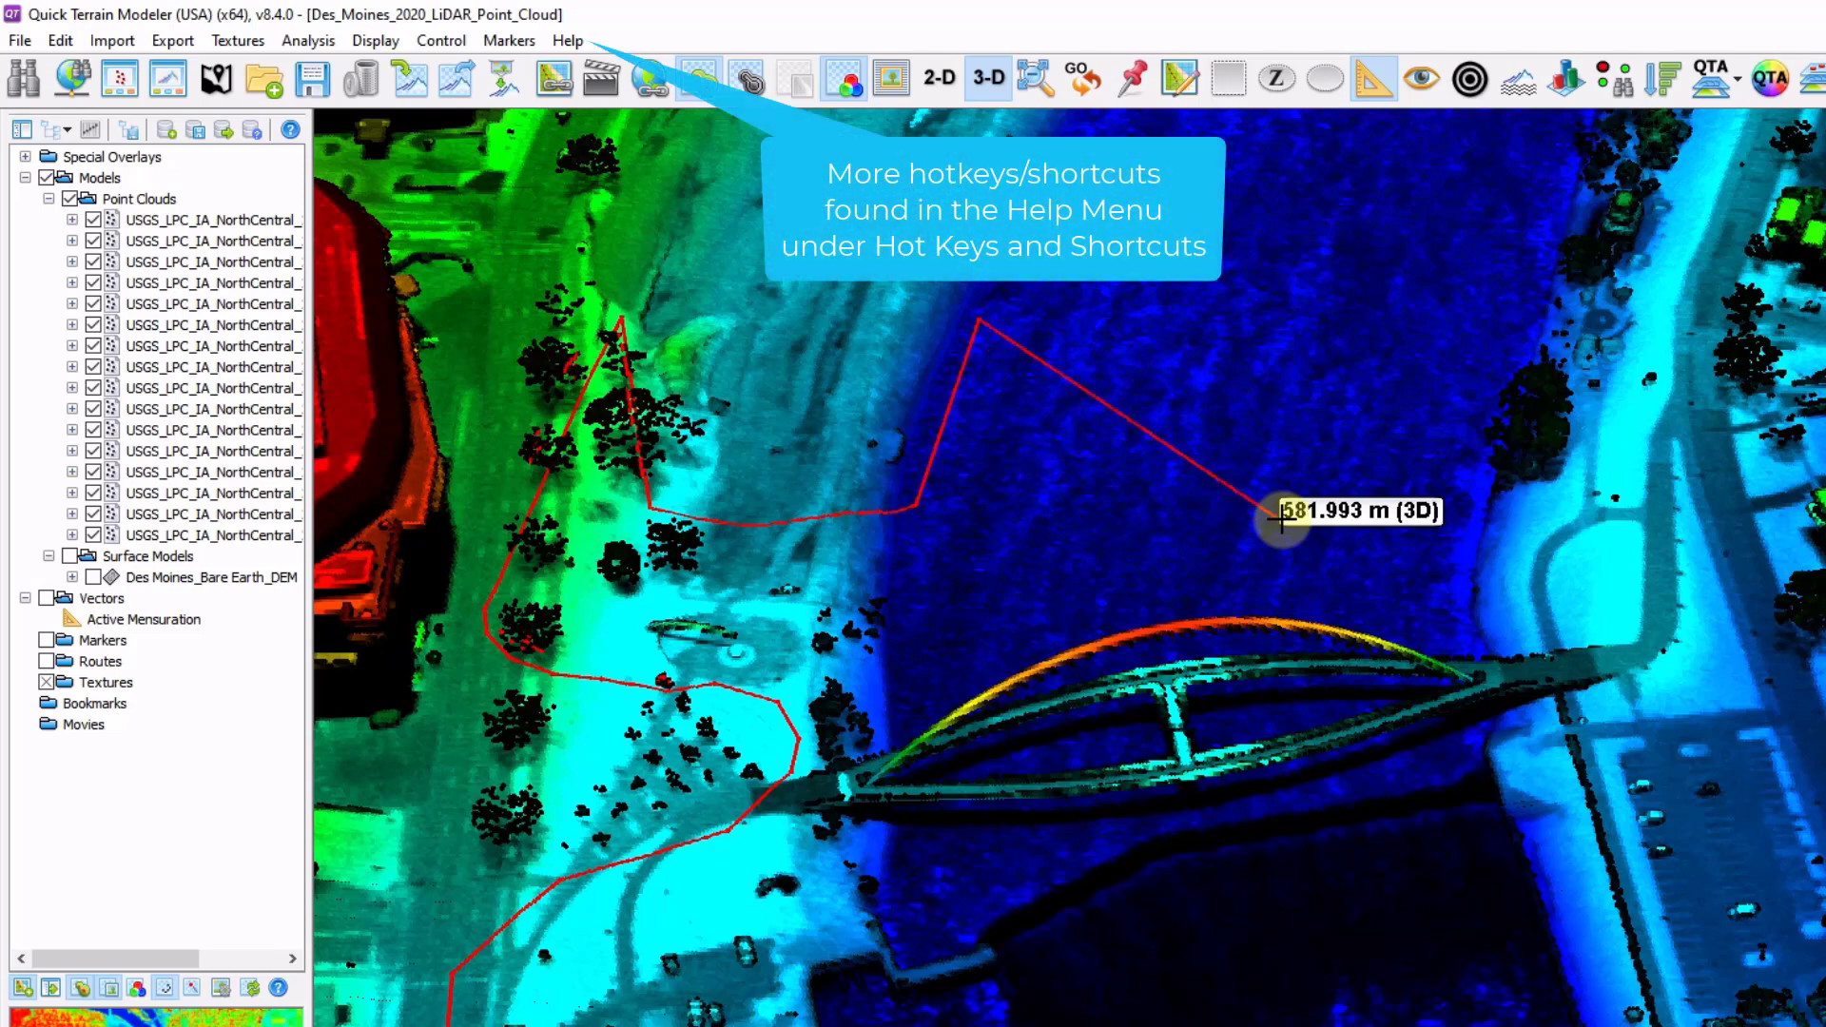
key(BackSpace)
Reshape the path's vertices, pulling the peak down, so it reads 397.841 m.
right_click(1282, 519)
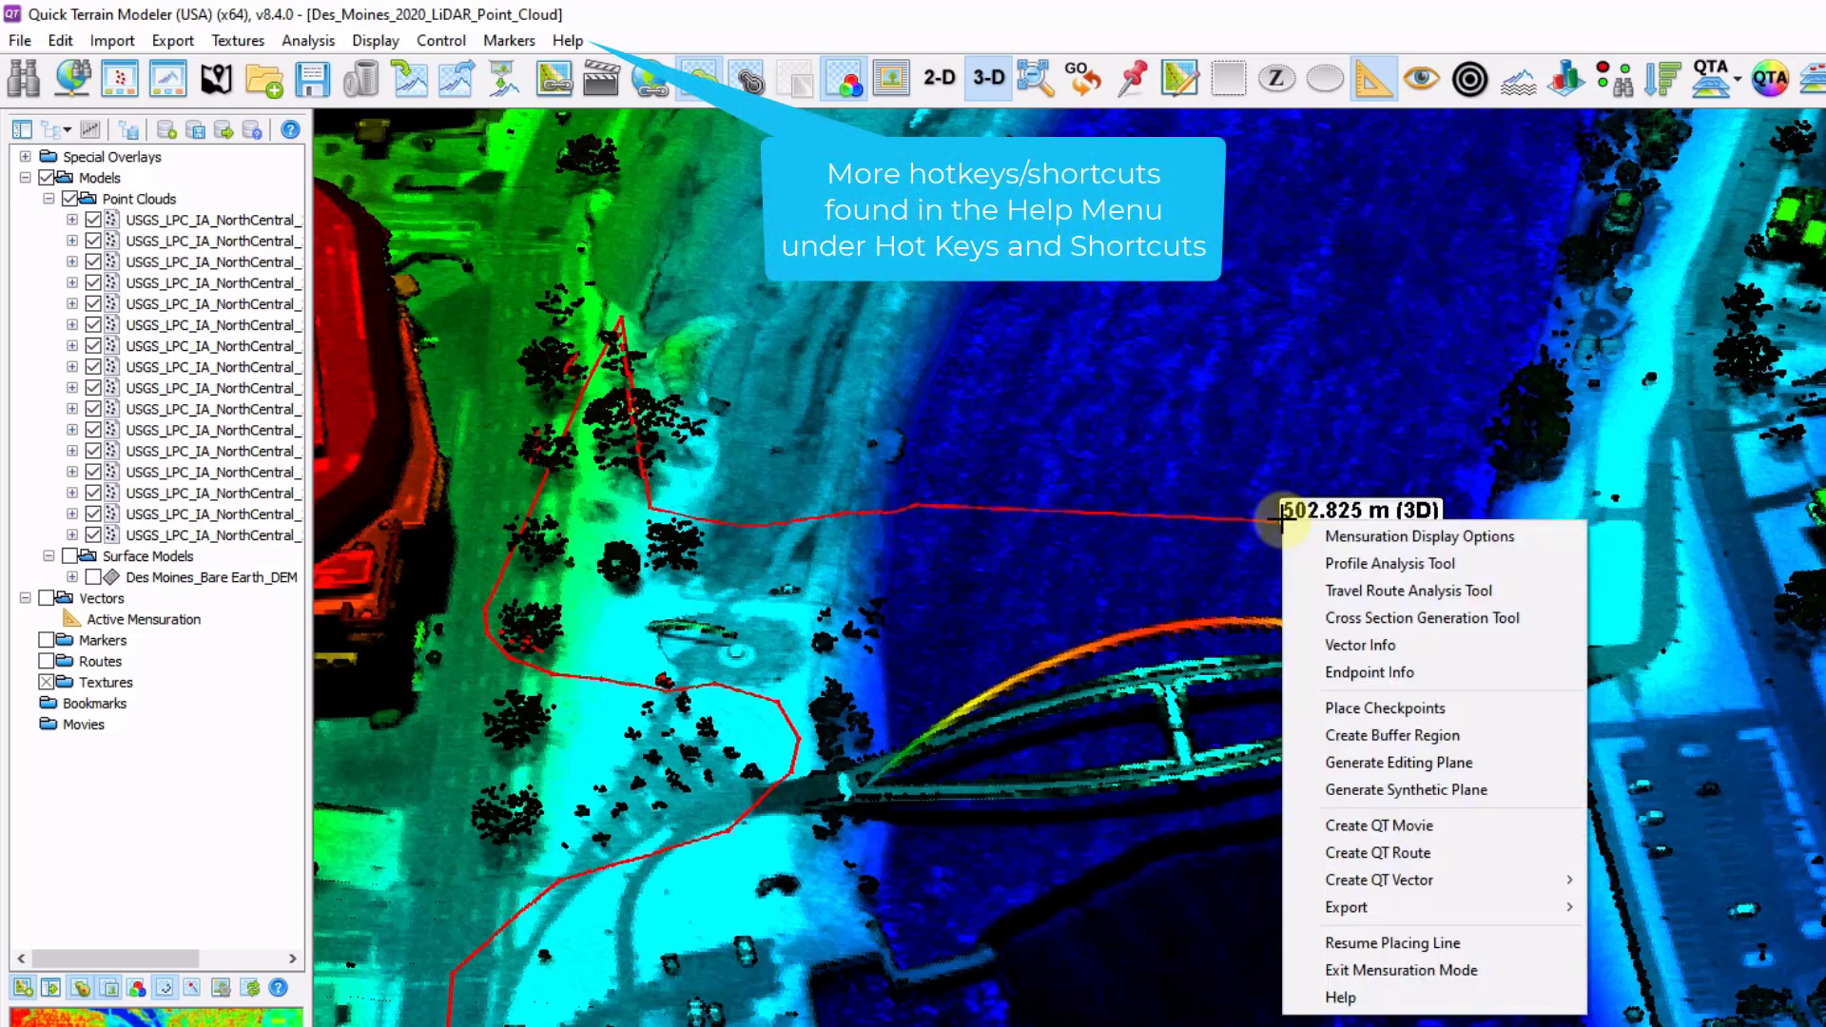
key(Escape)
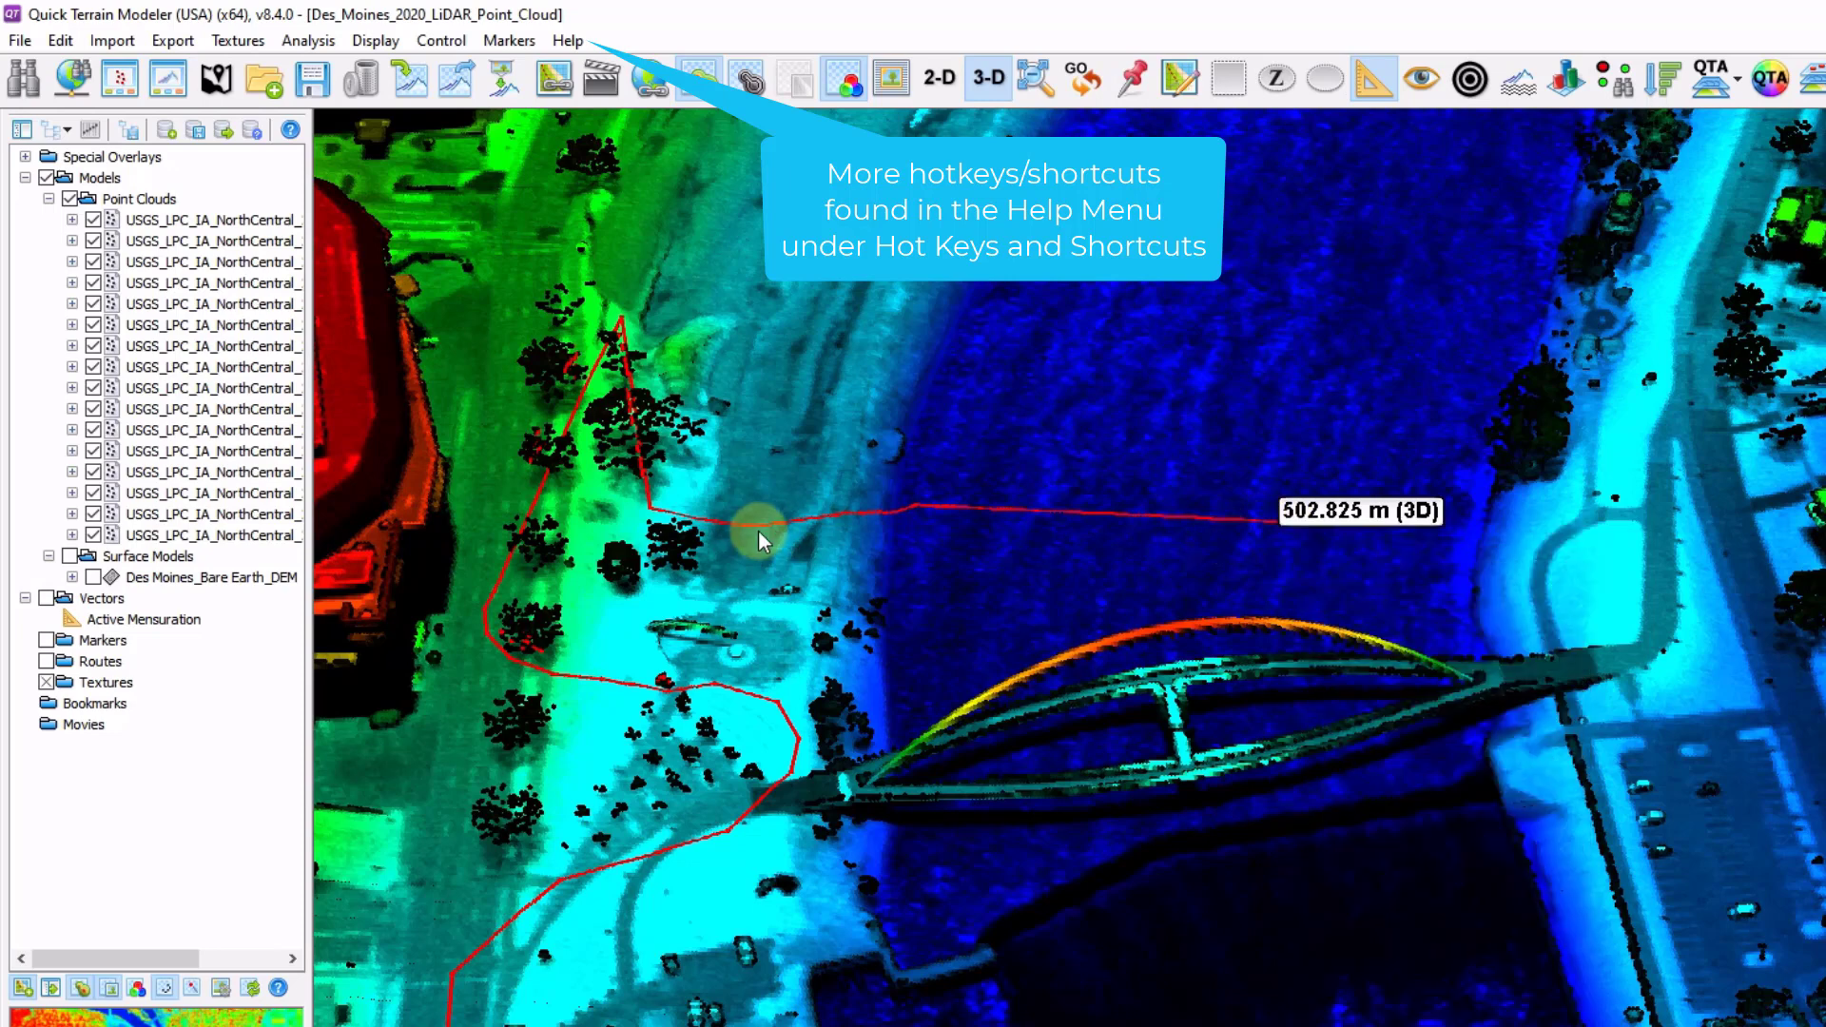
click(757, 525)
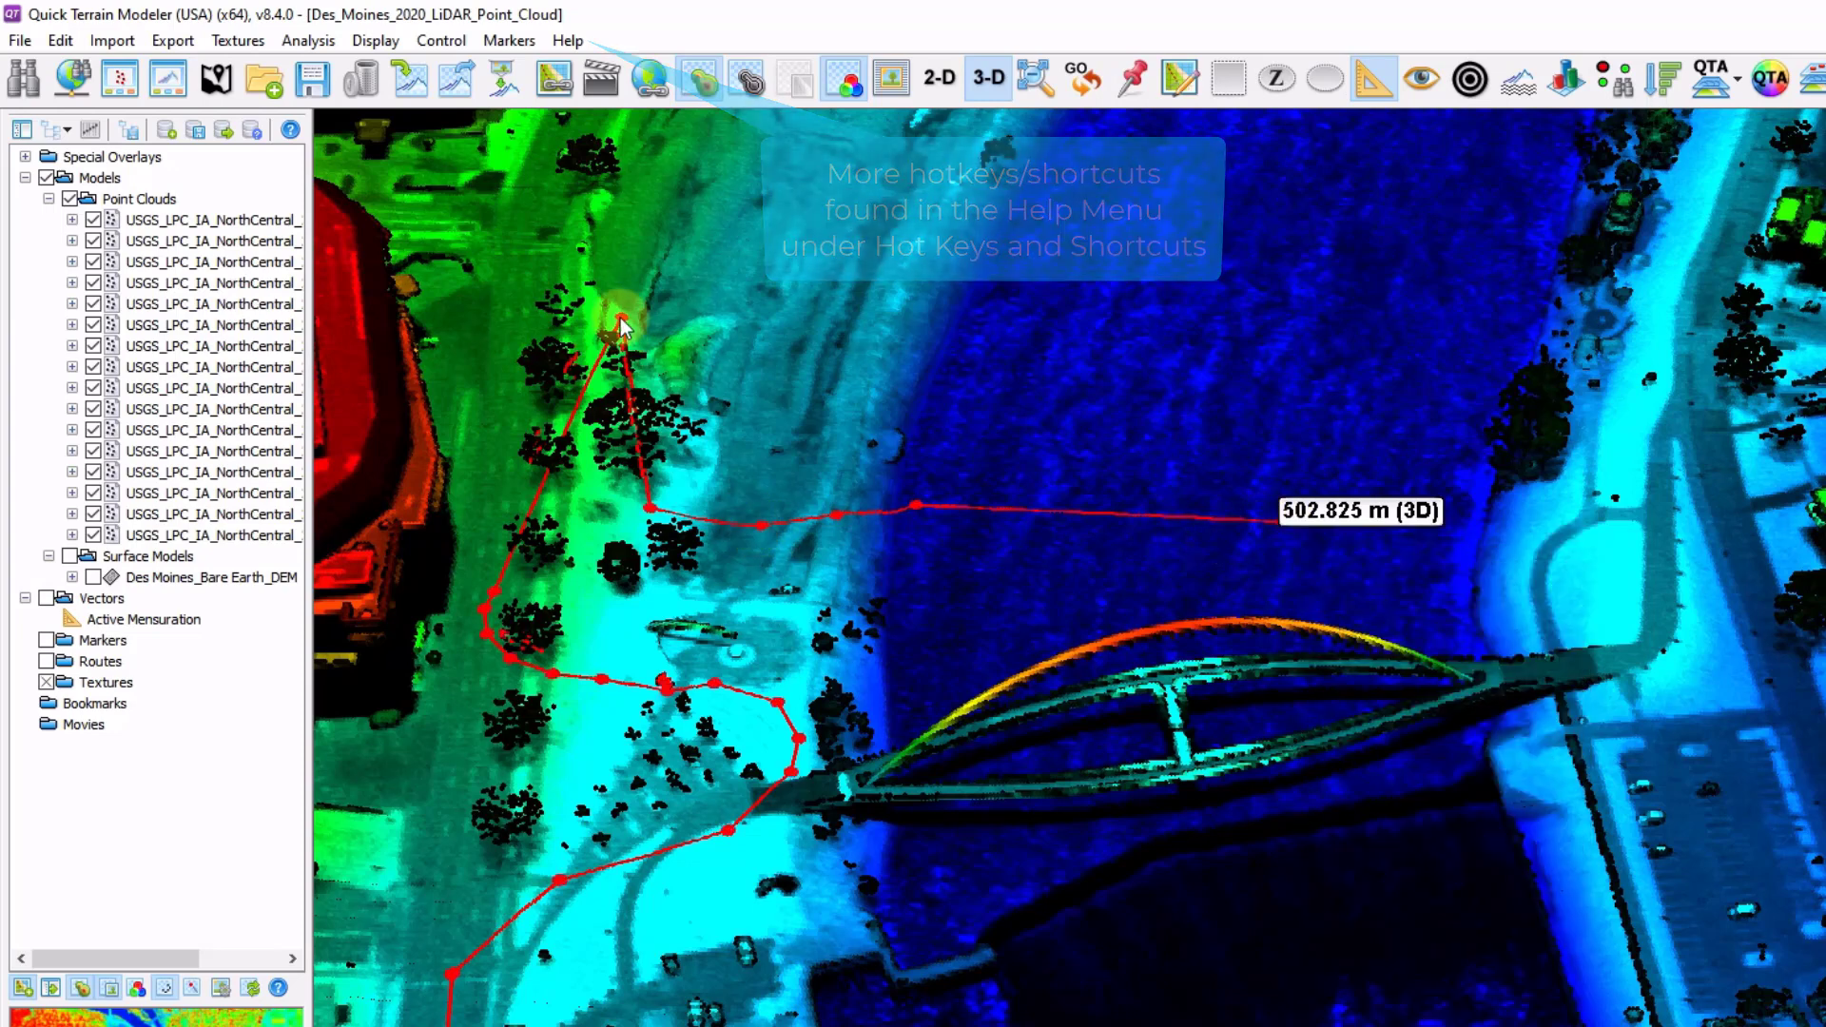
drag(620, 324, 592, 519)
right_click(647, 511)
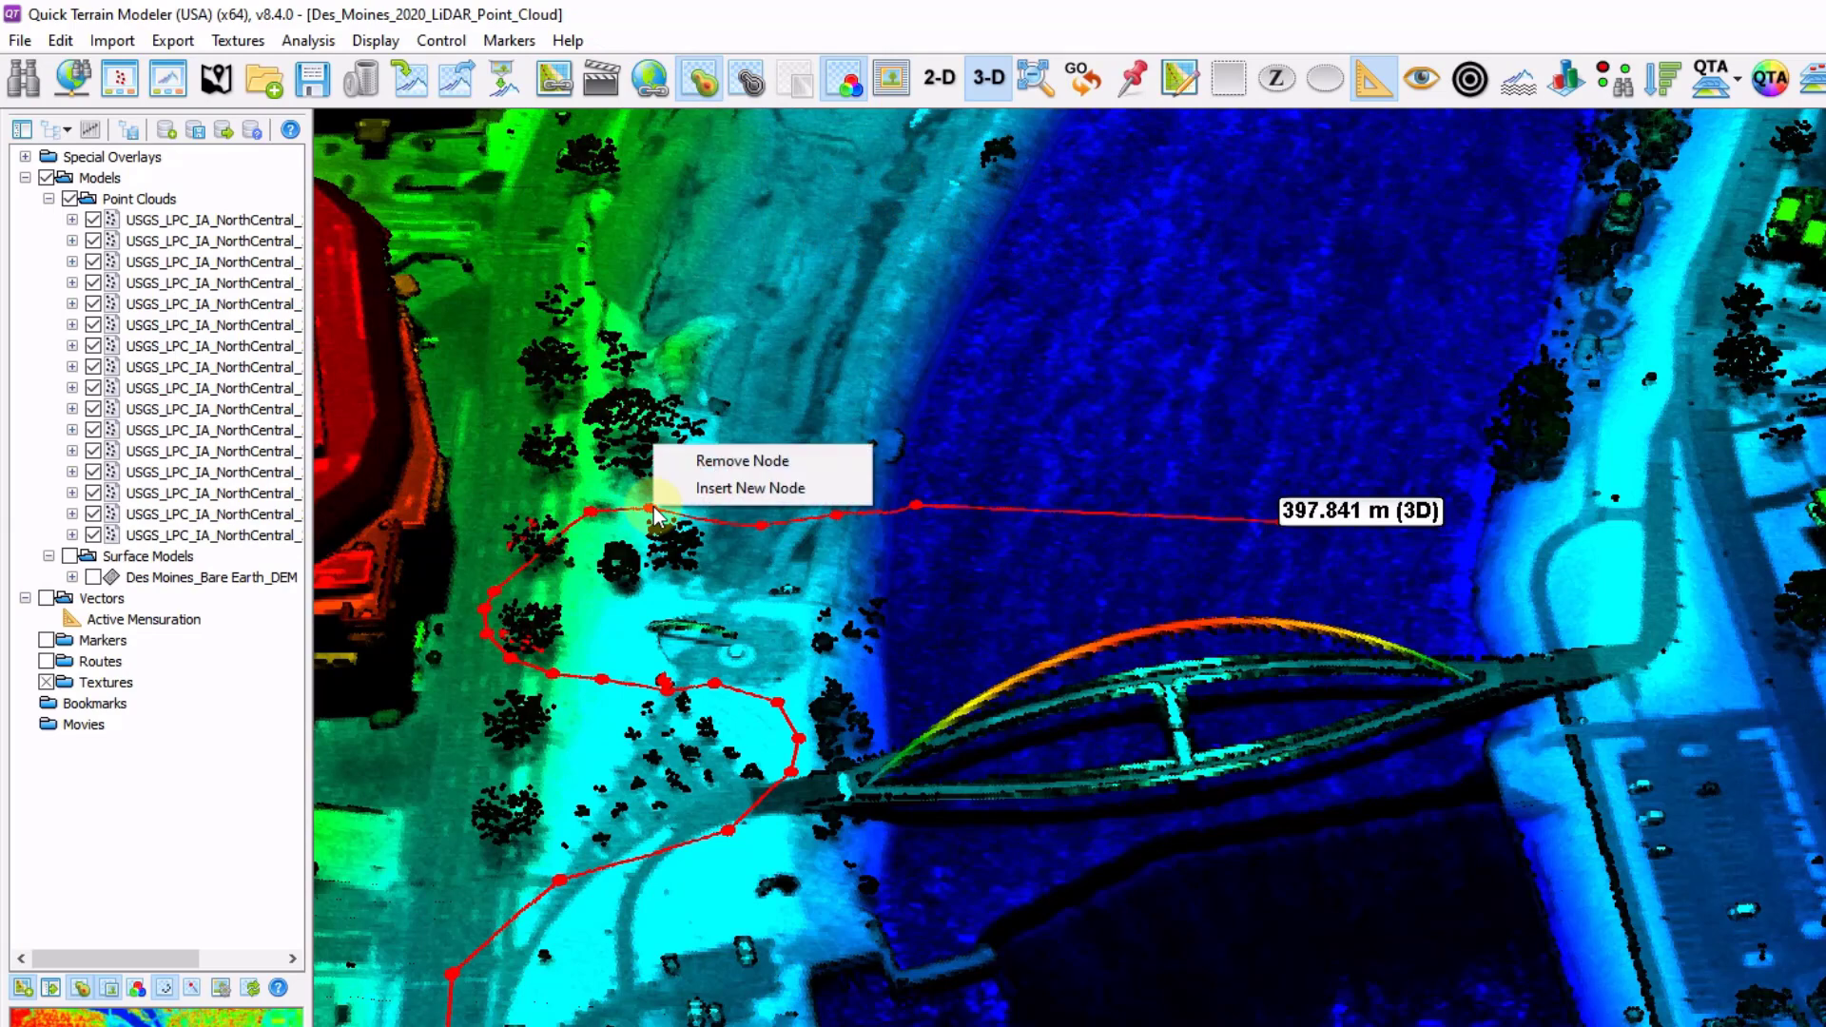
click(780, 582)
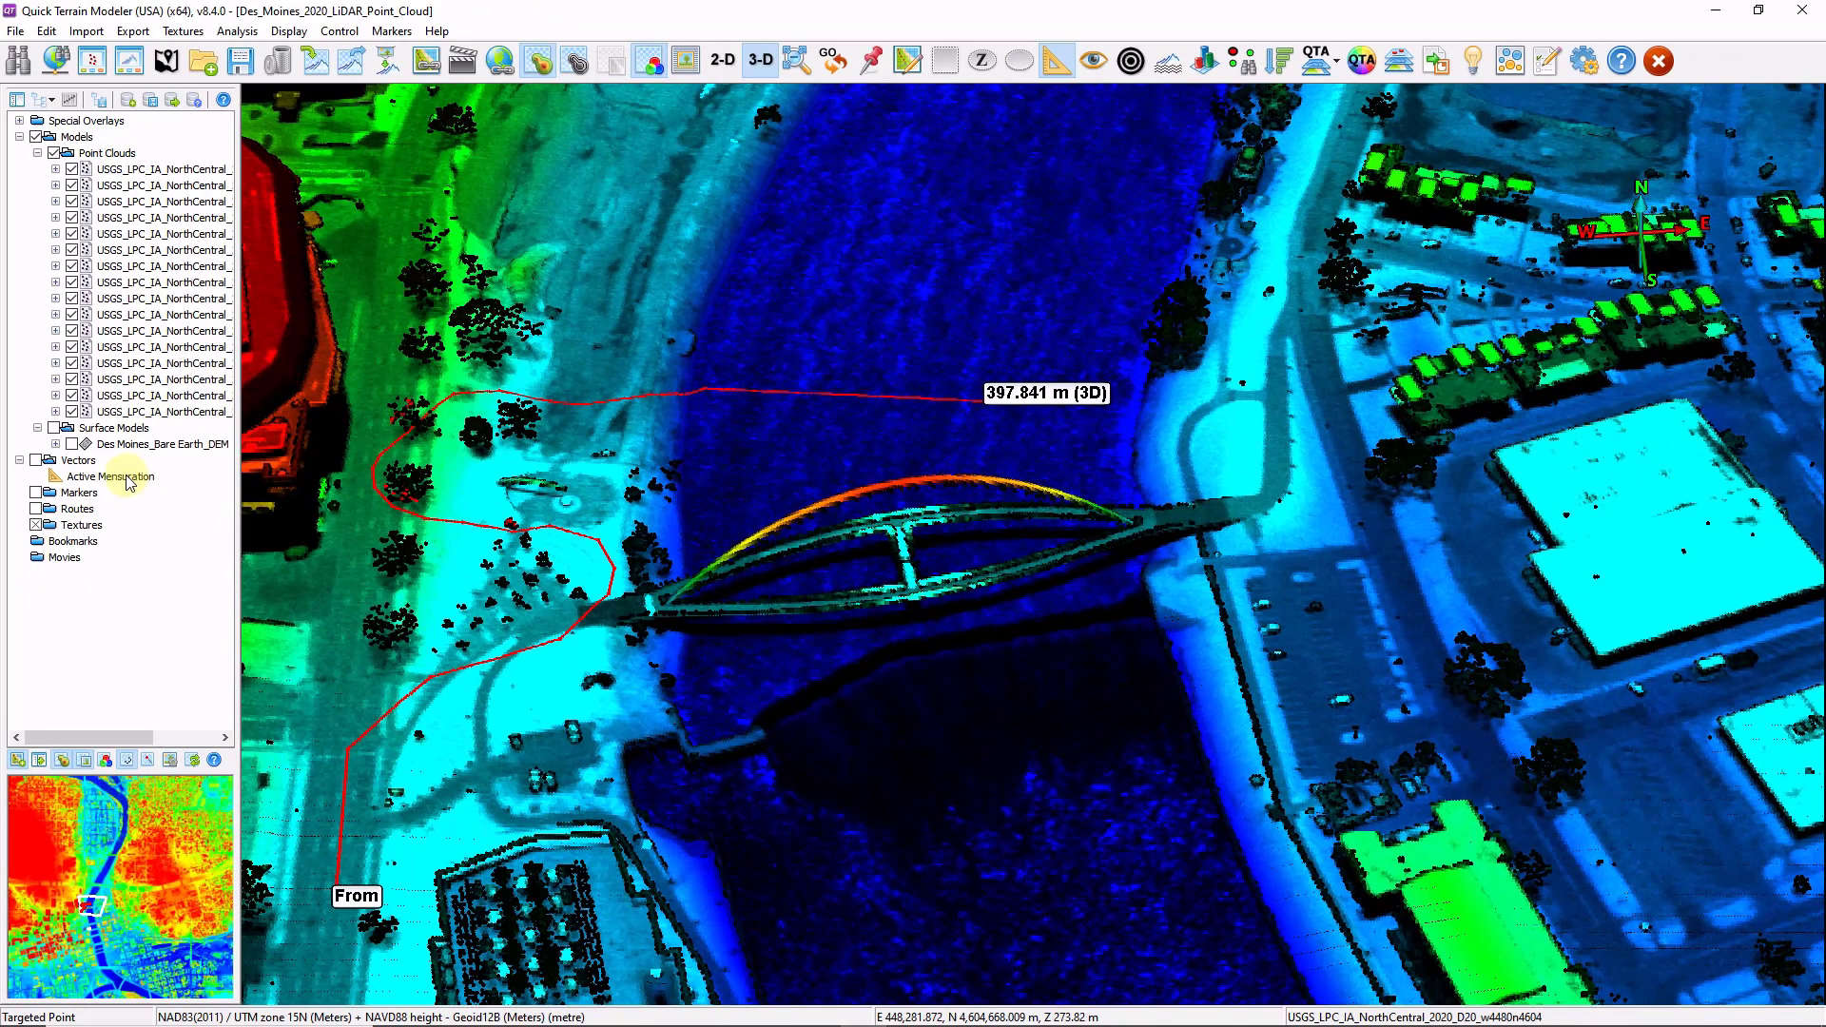
Extend the active measurement line to the east bank, ending at 493.034 m.
right_click(170, 624)
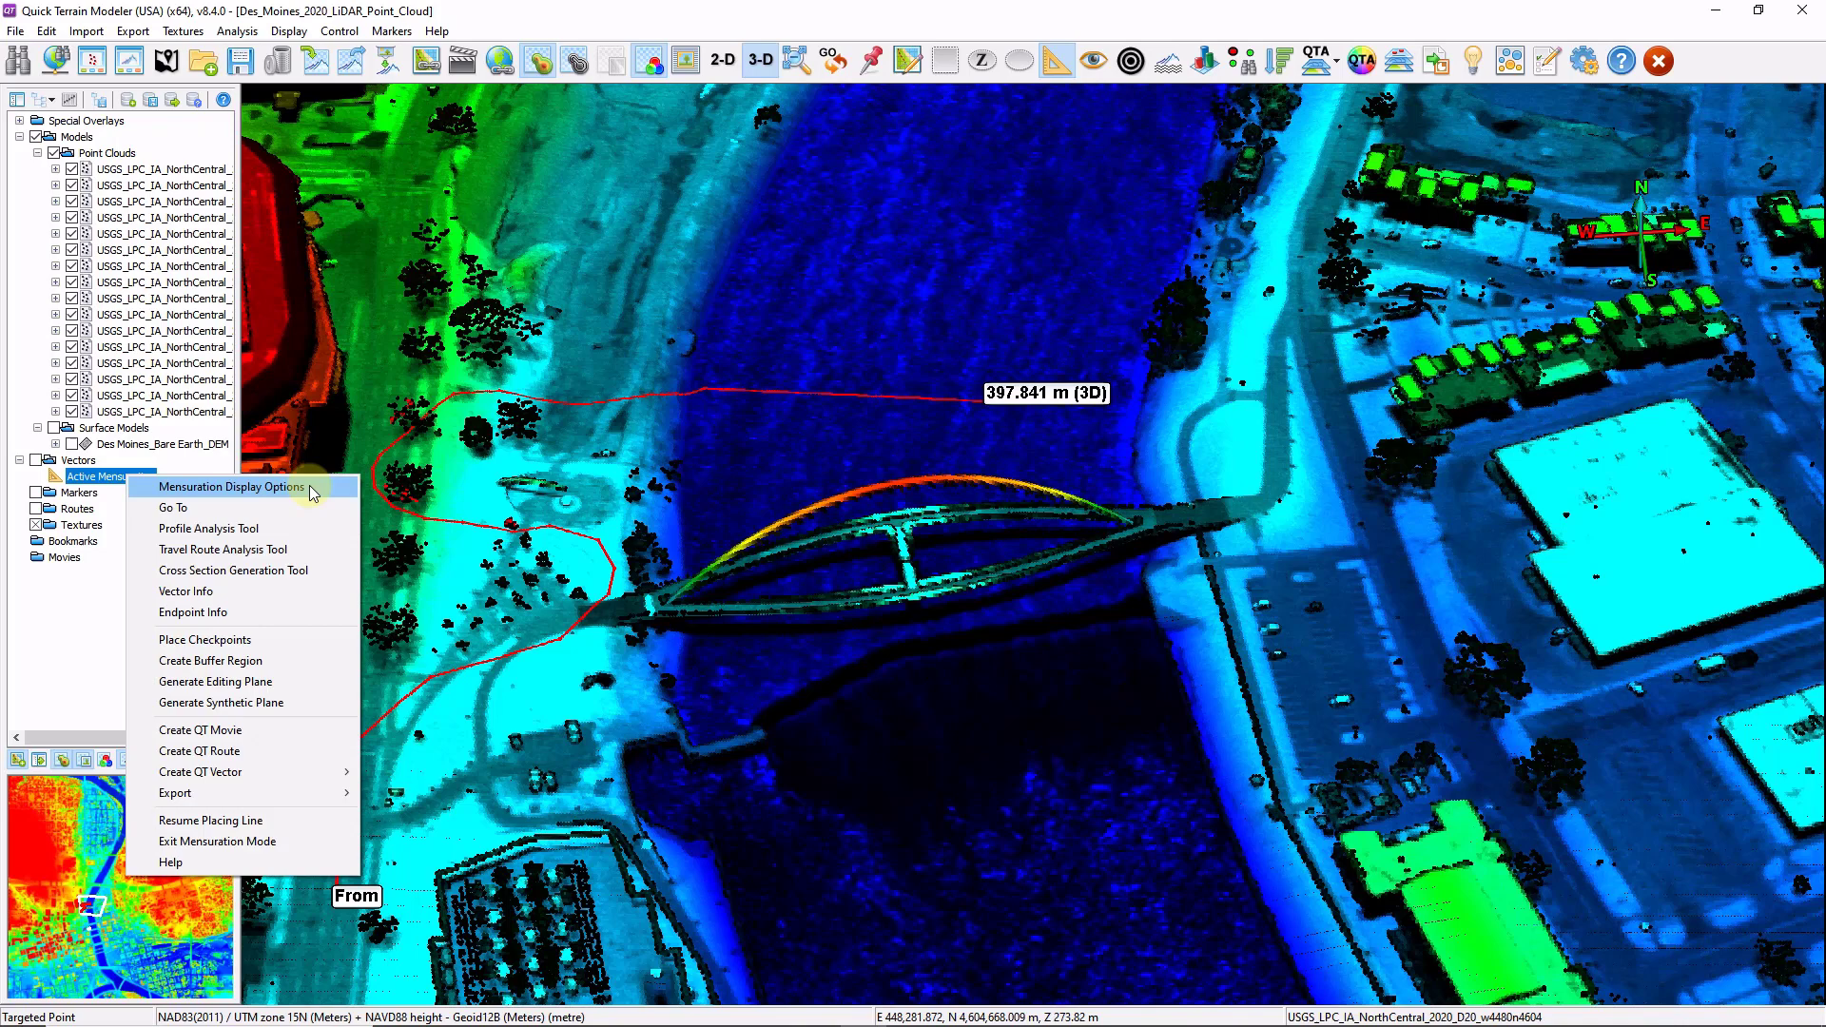
click(323, 833)
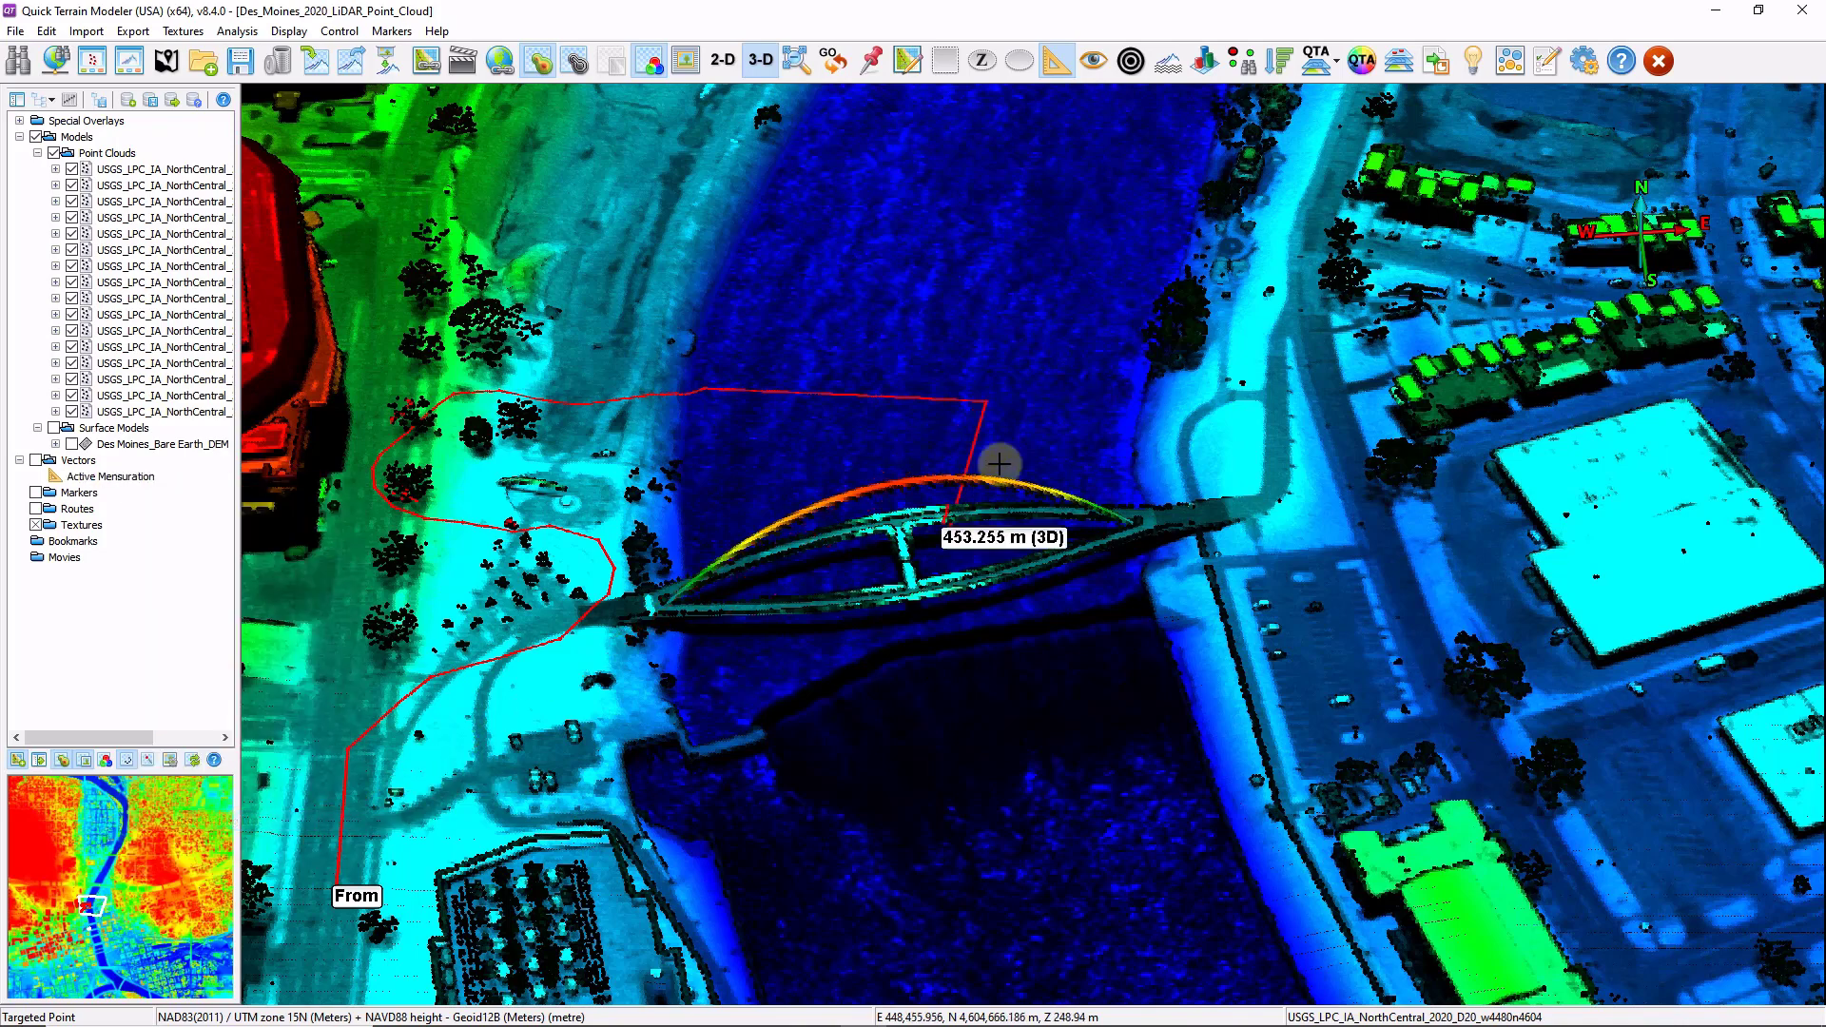
right_click(1279, 344)
click(1286, 356)
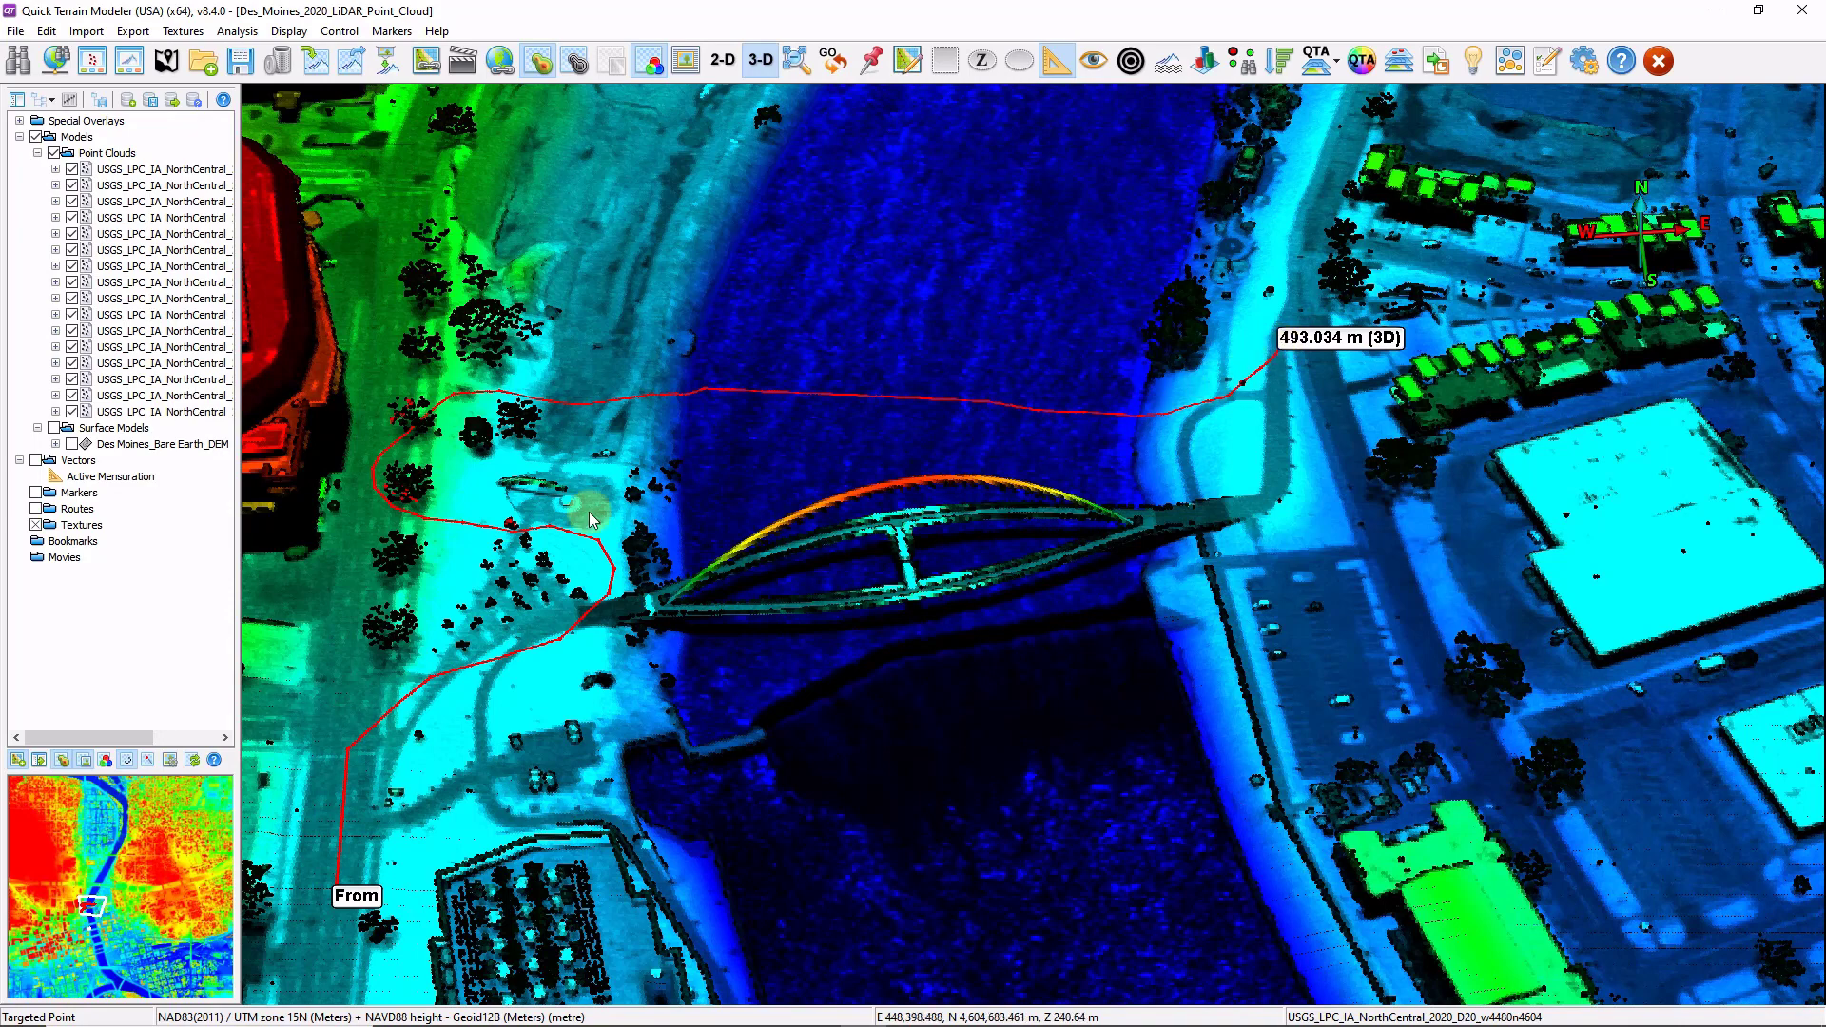
Recover the earlier 169.727 m bridge measurement from the Vectors cache.
right_click(88, 467)
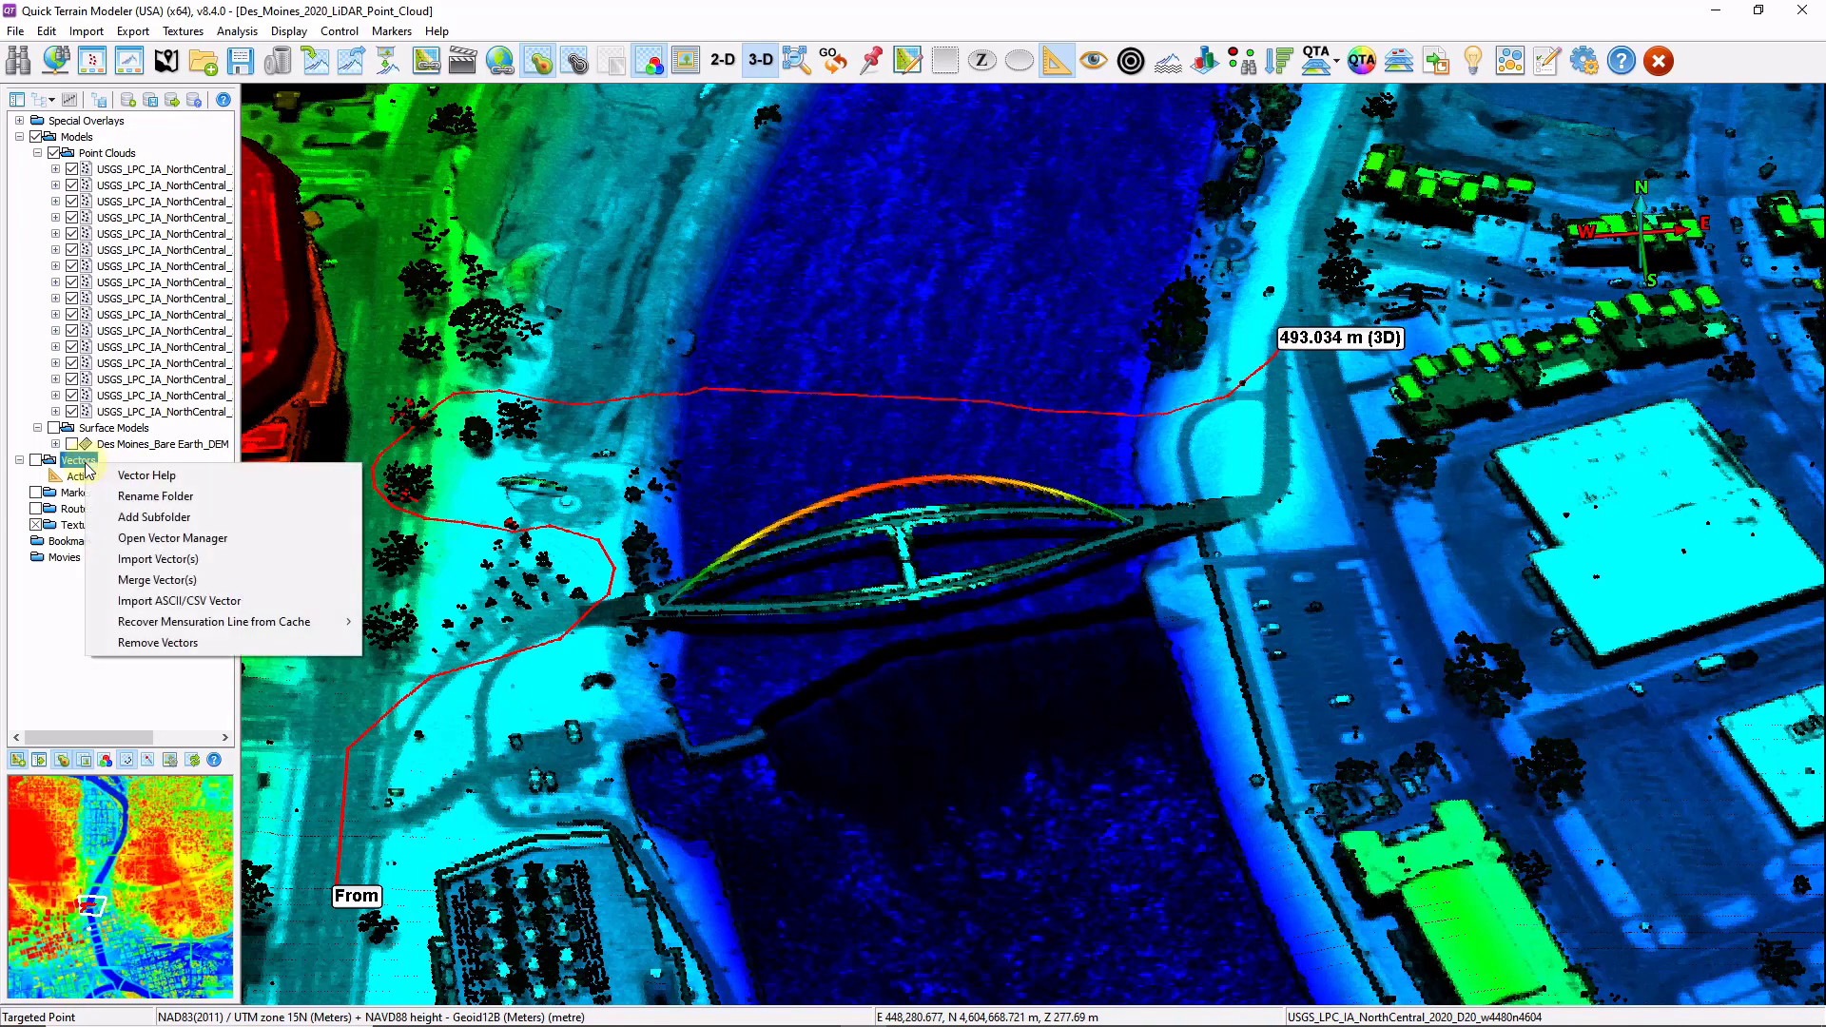
click(291, 626)
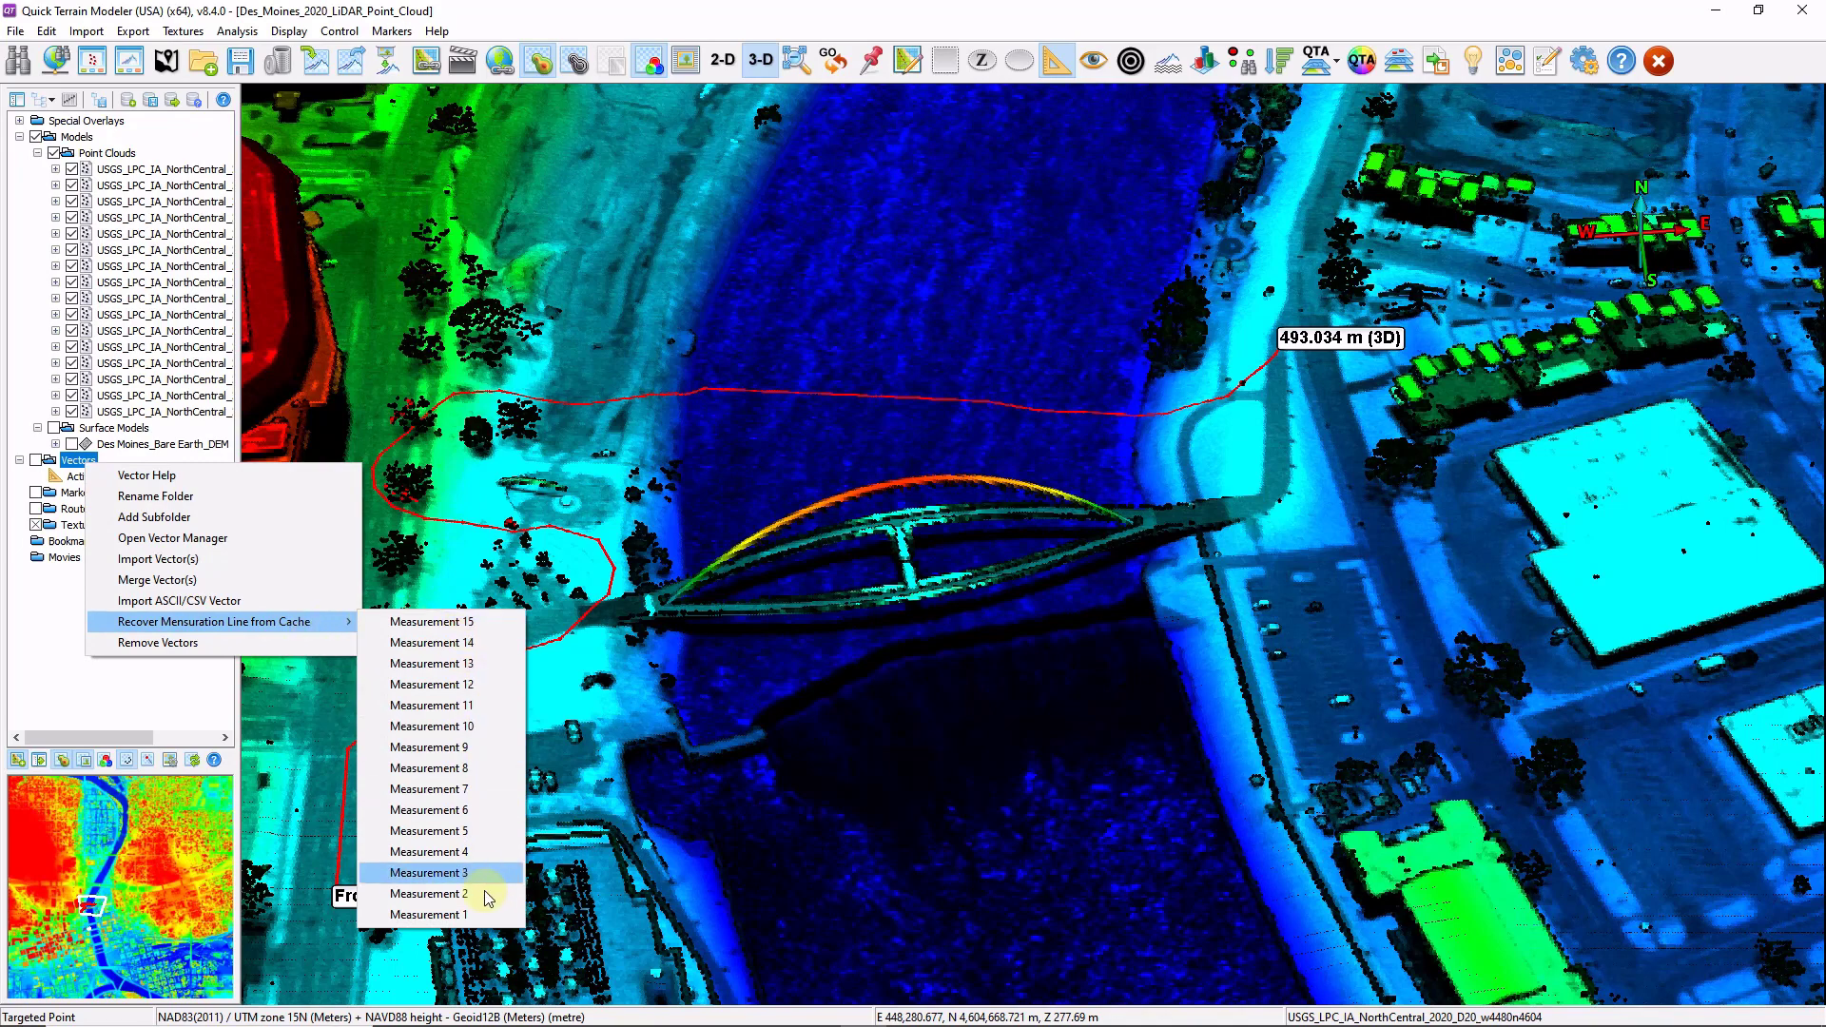
click(470, 685)
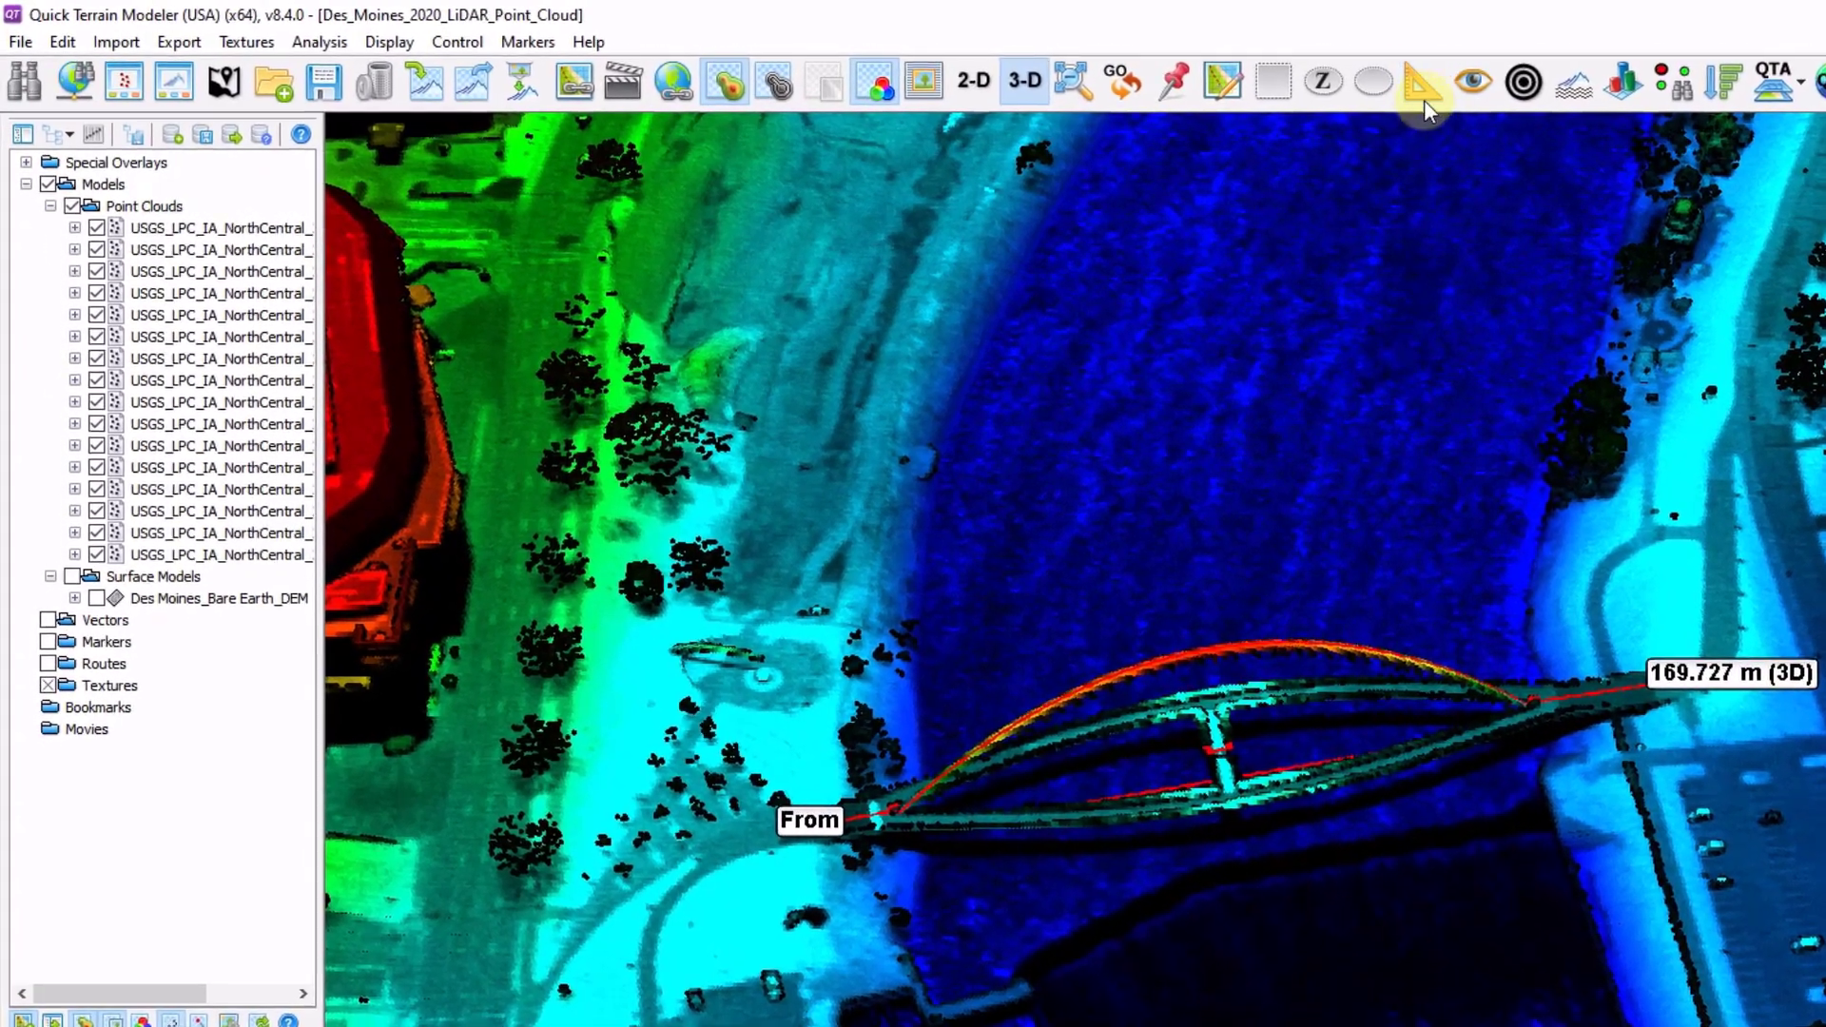
Turn off the ruler and add a Bottom Up dropline on the arch with 5 m bins and 3 m sampling radius.
click(1366, 84)
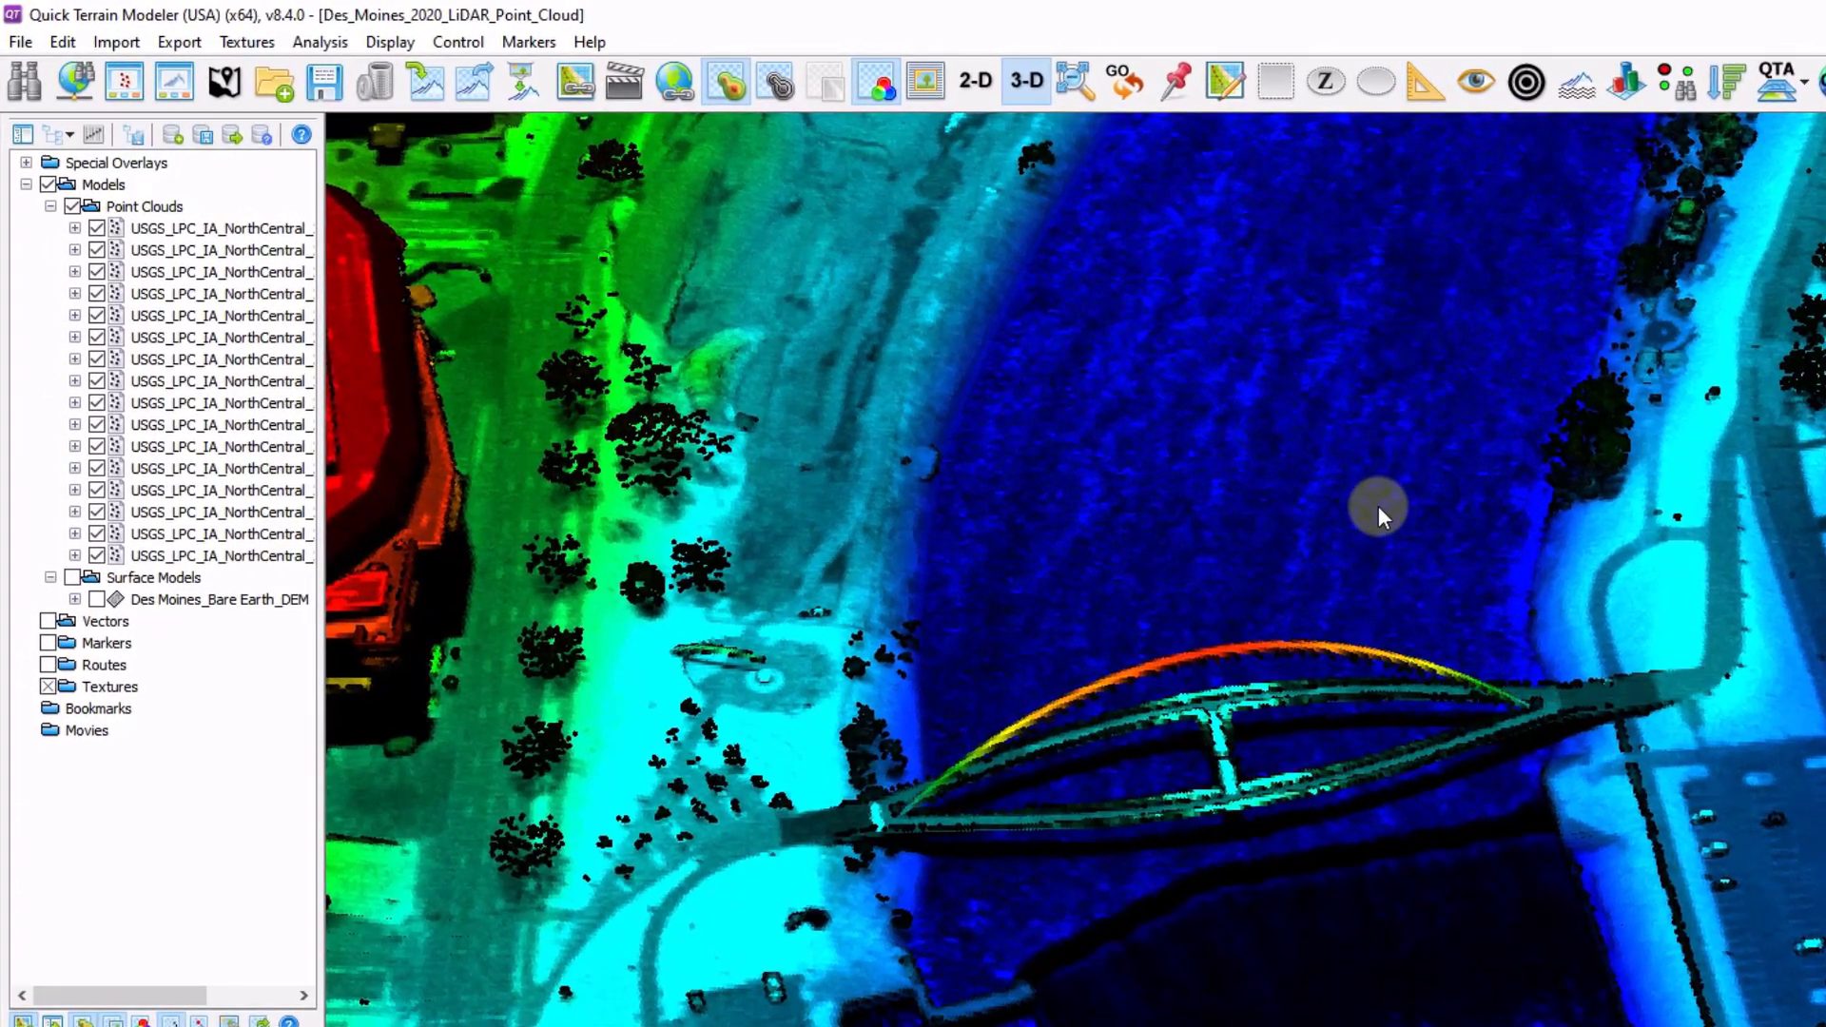
shift+right_click(1210, 653)
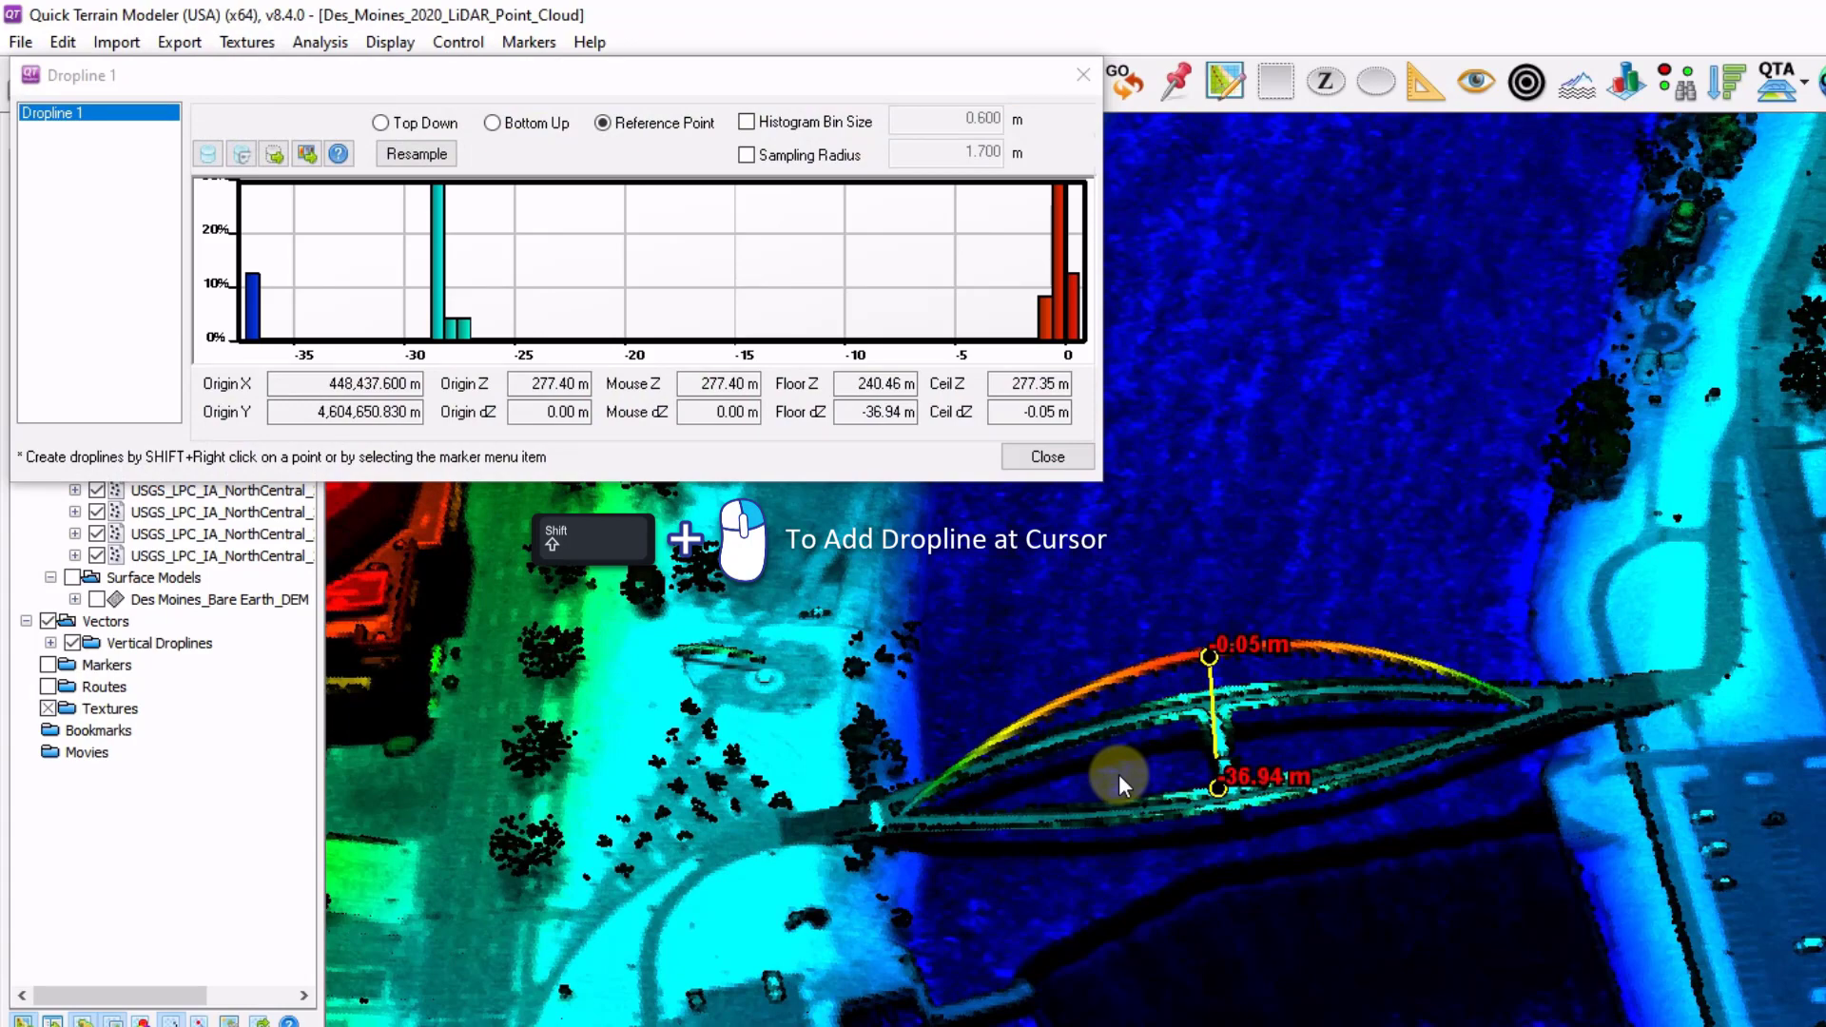
click(500, 124)
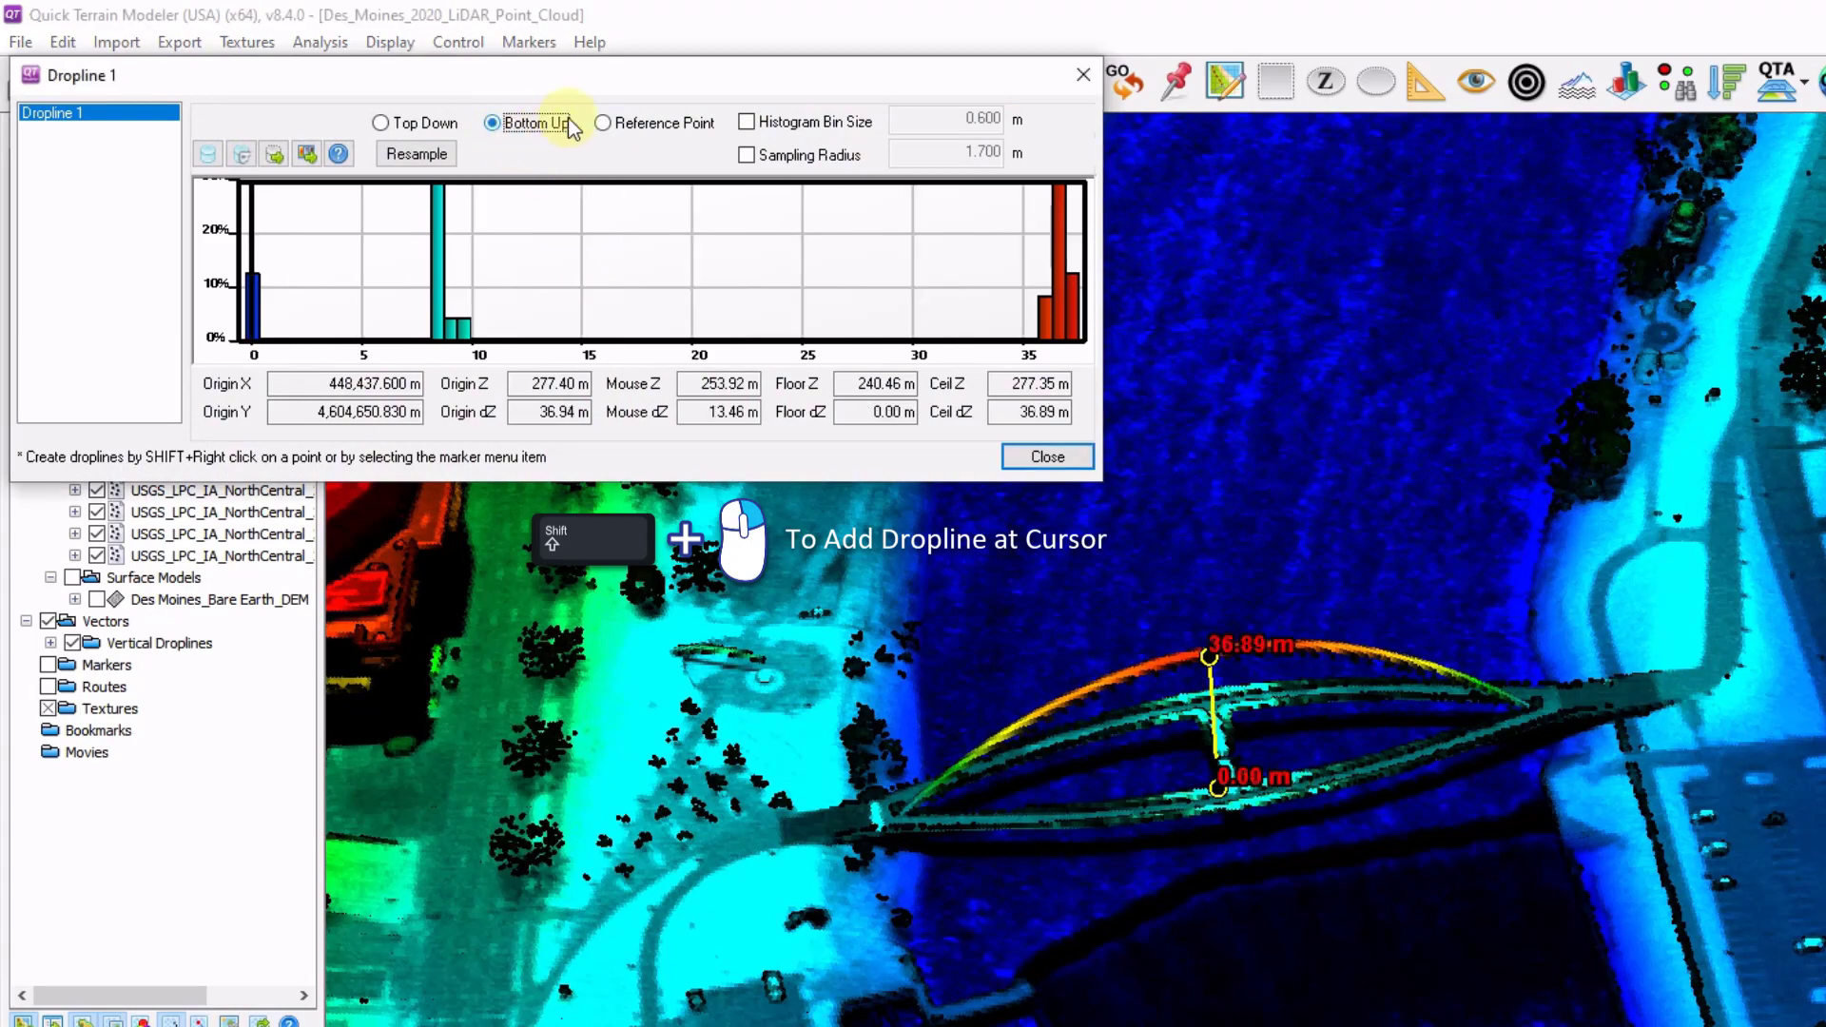
click(746, 121)
click(747, 155)
double_click(982, 152)
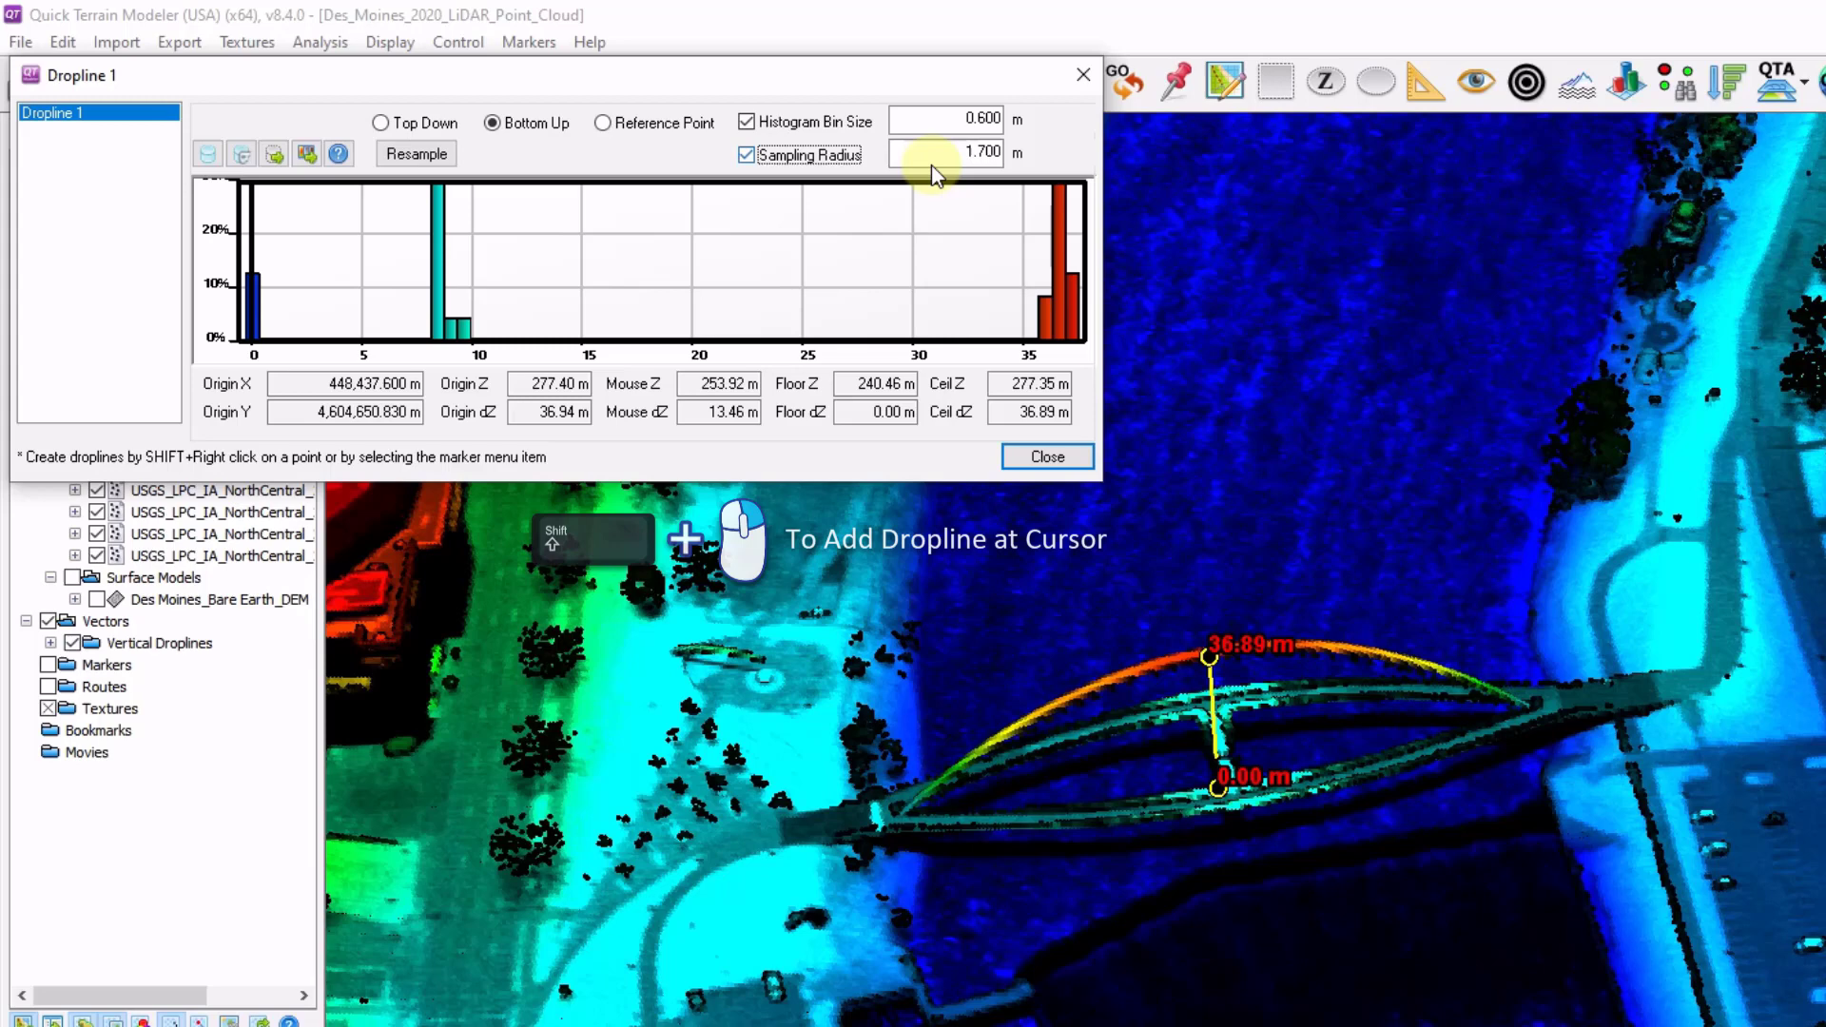
text(3)
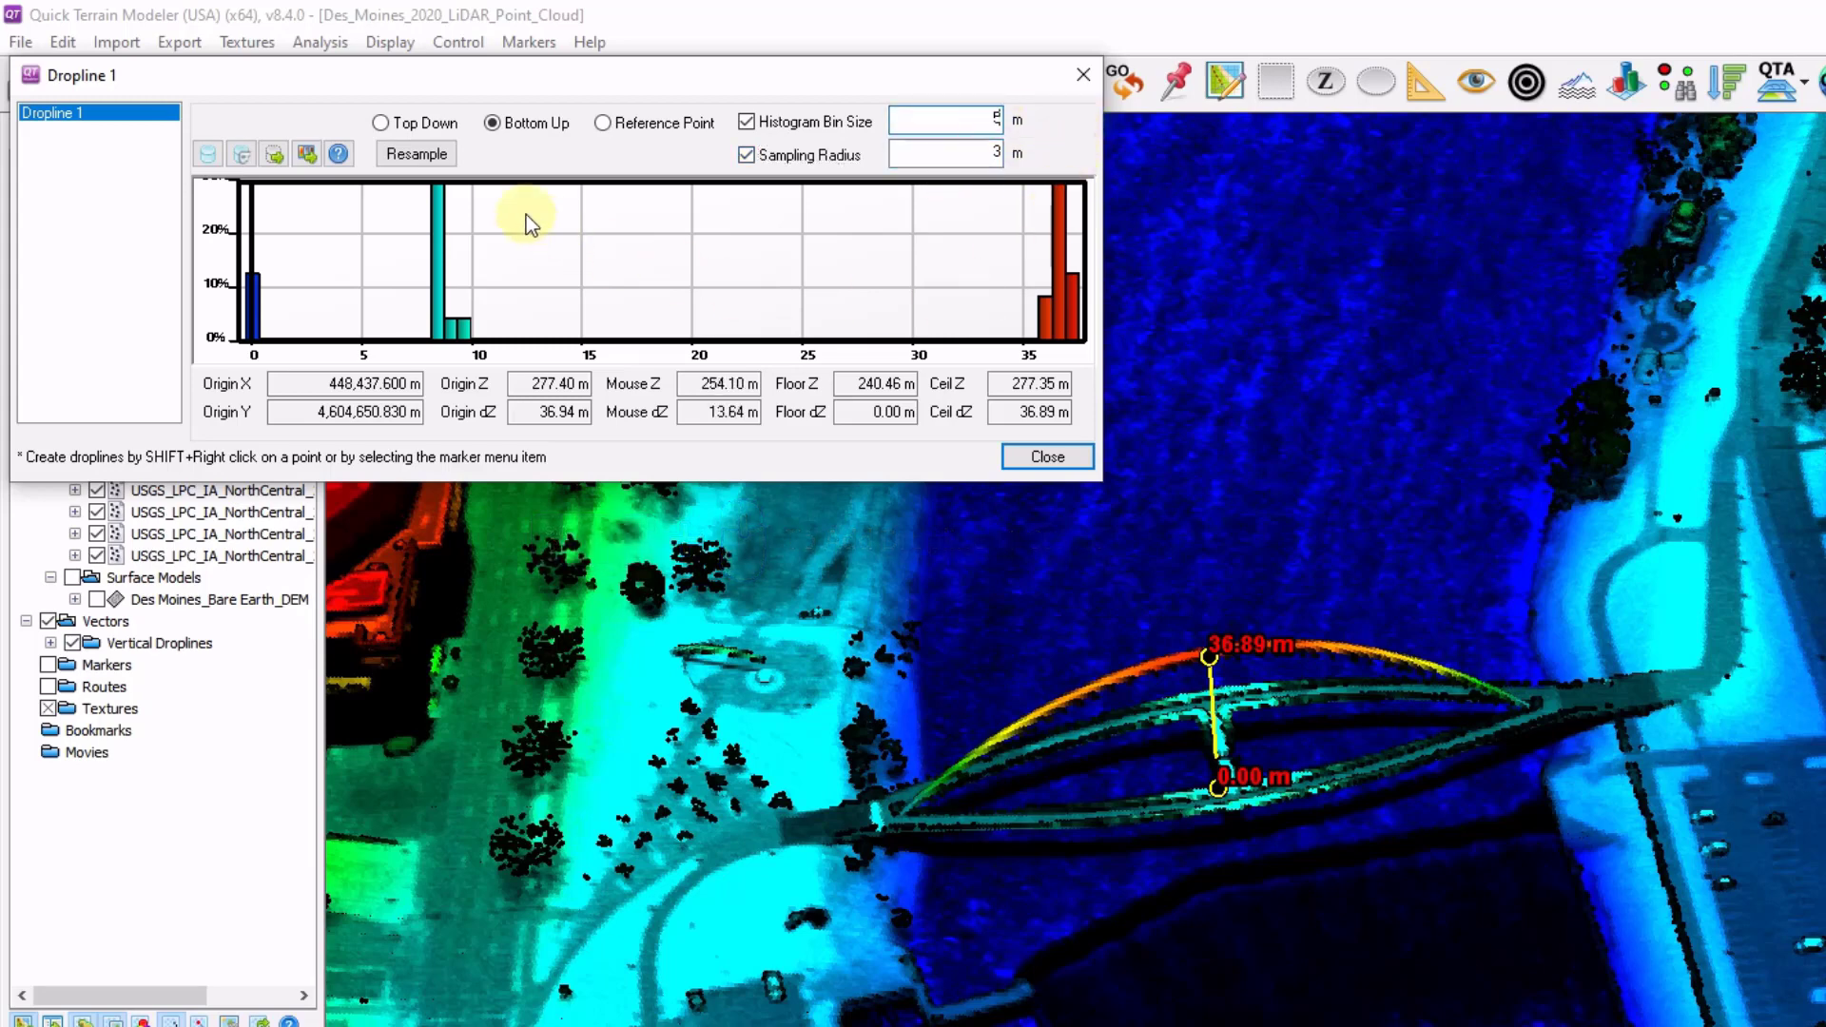
click(444, 157)
Show the dropline's sampling cylinder in 3D and orbit the view around it.
drag(950, 716, 1464, 725)
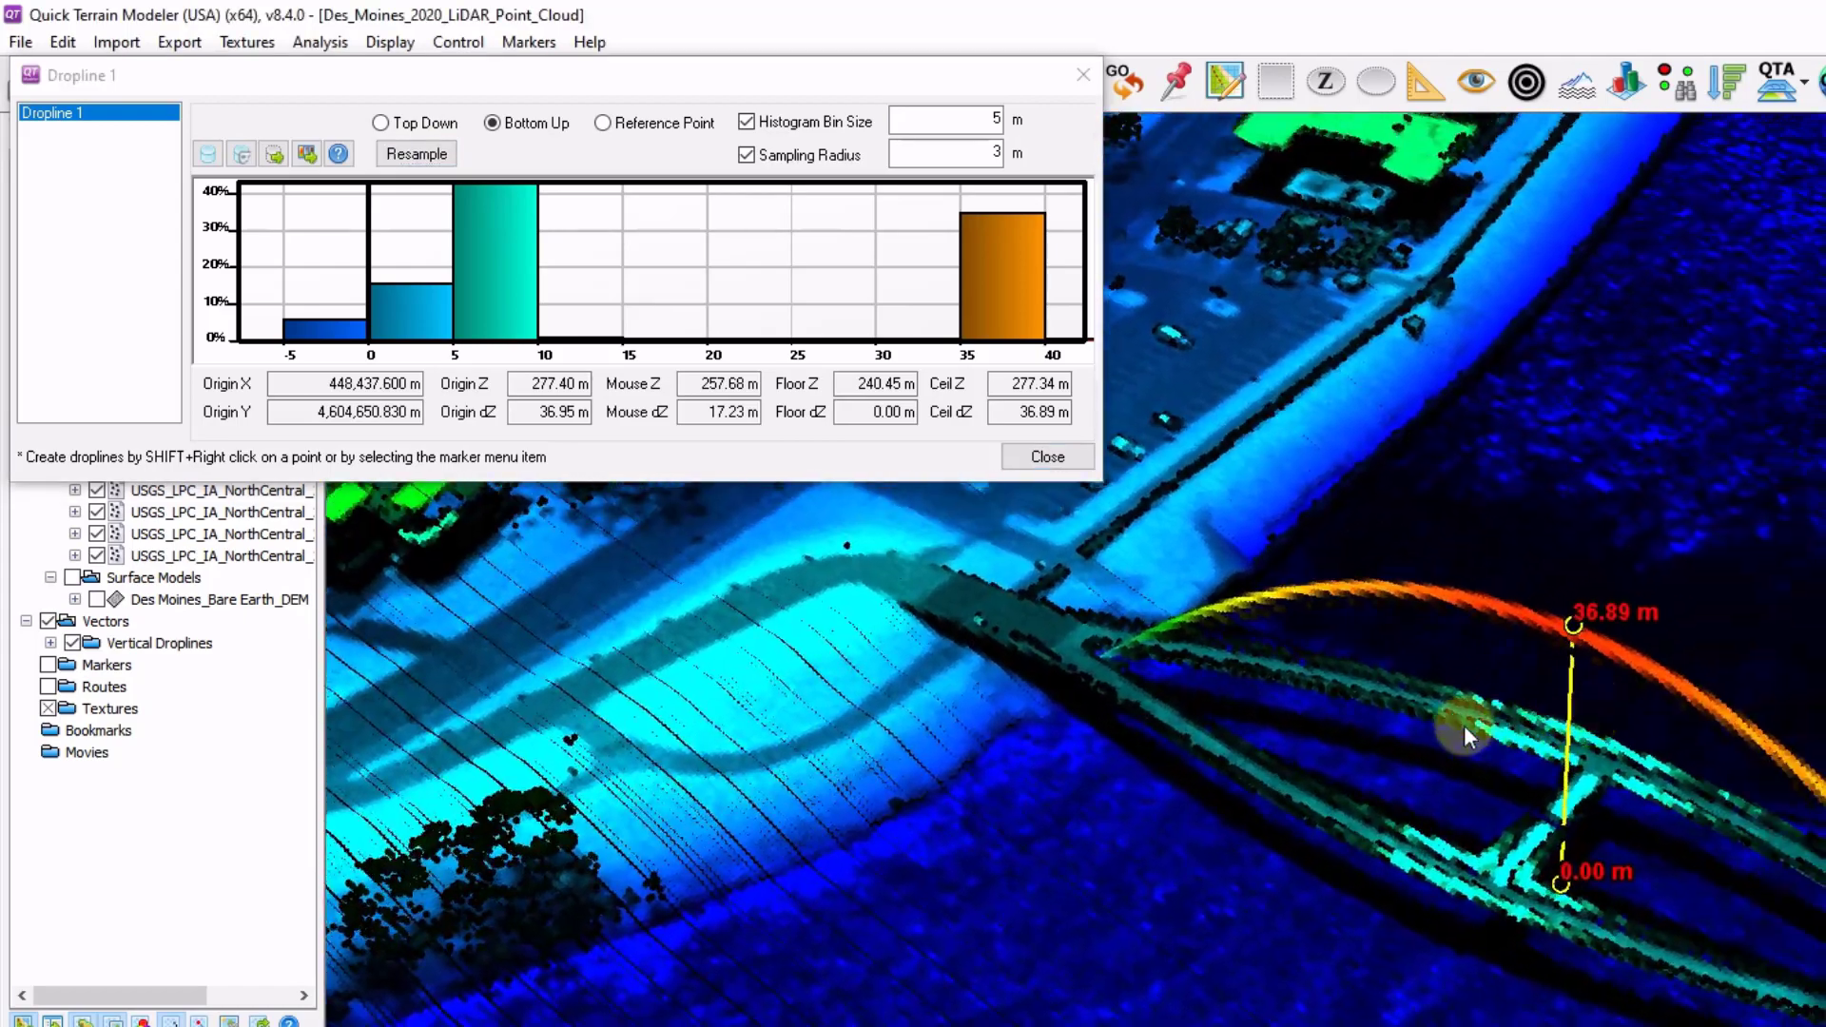
click(207, 154)
drag(1420, 681, 1585, 792)
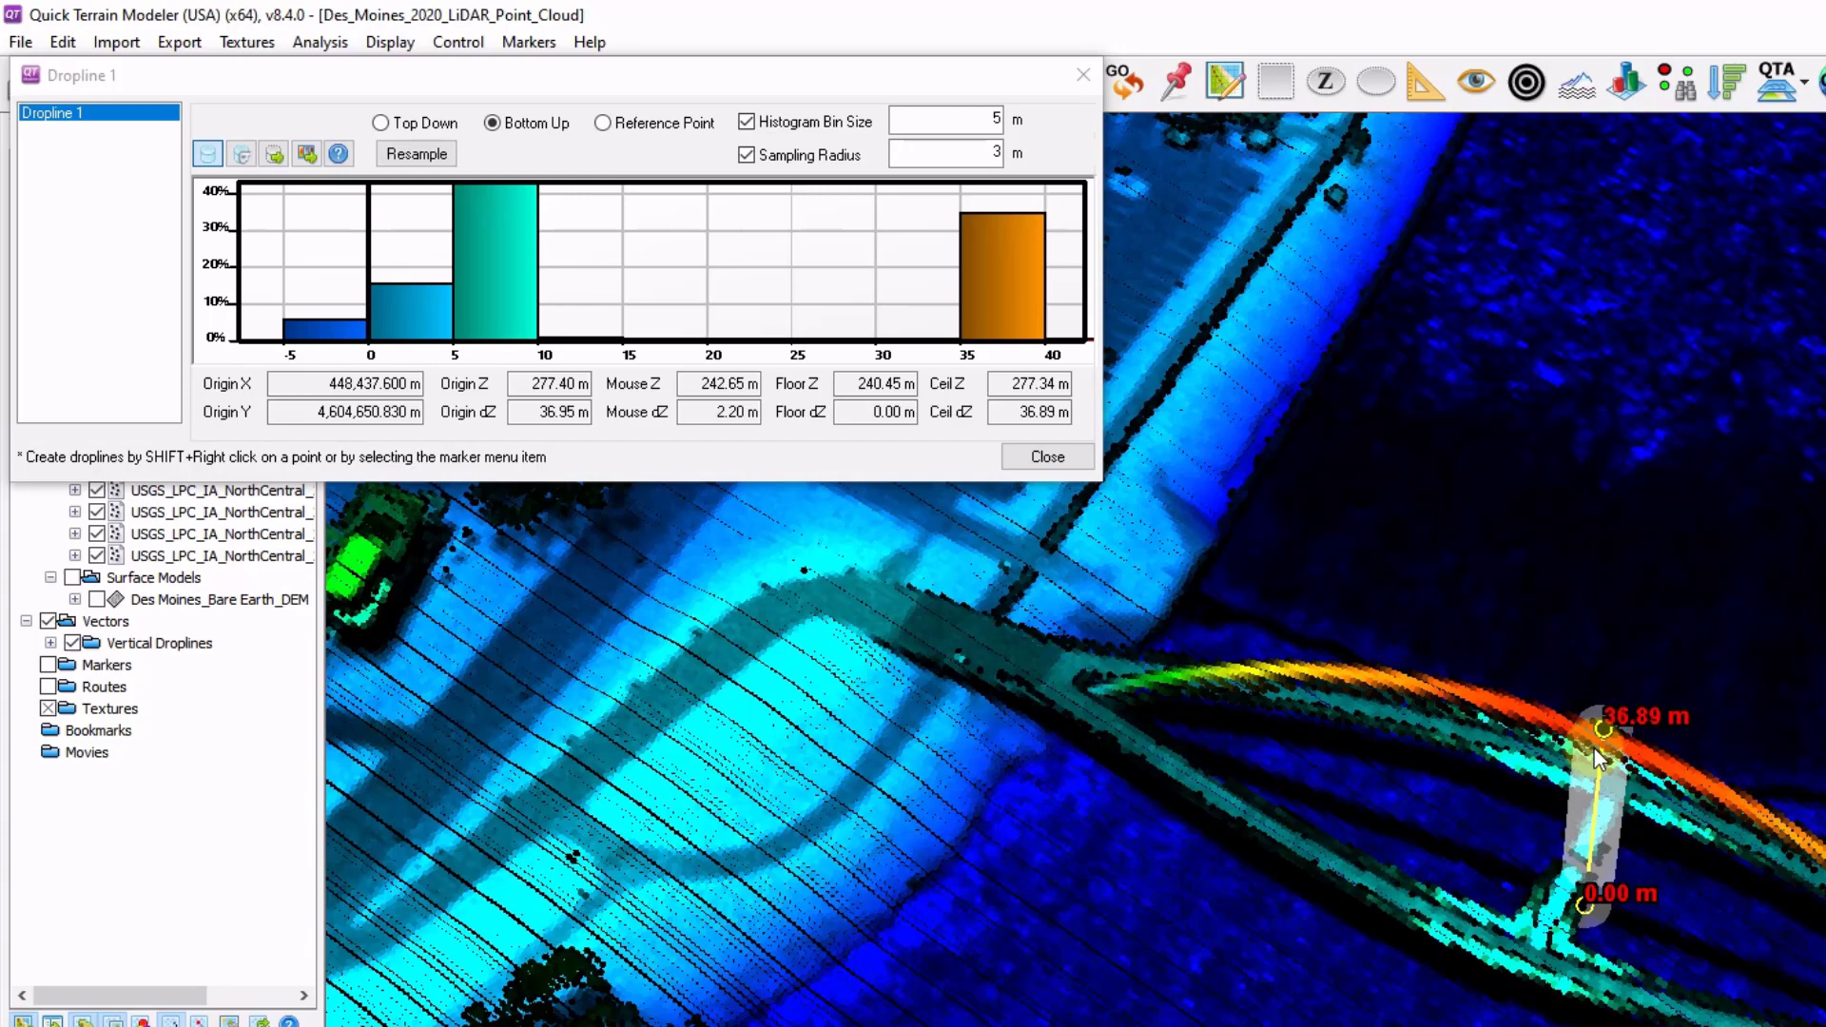
drag(1621, 740, 1625, 691)
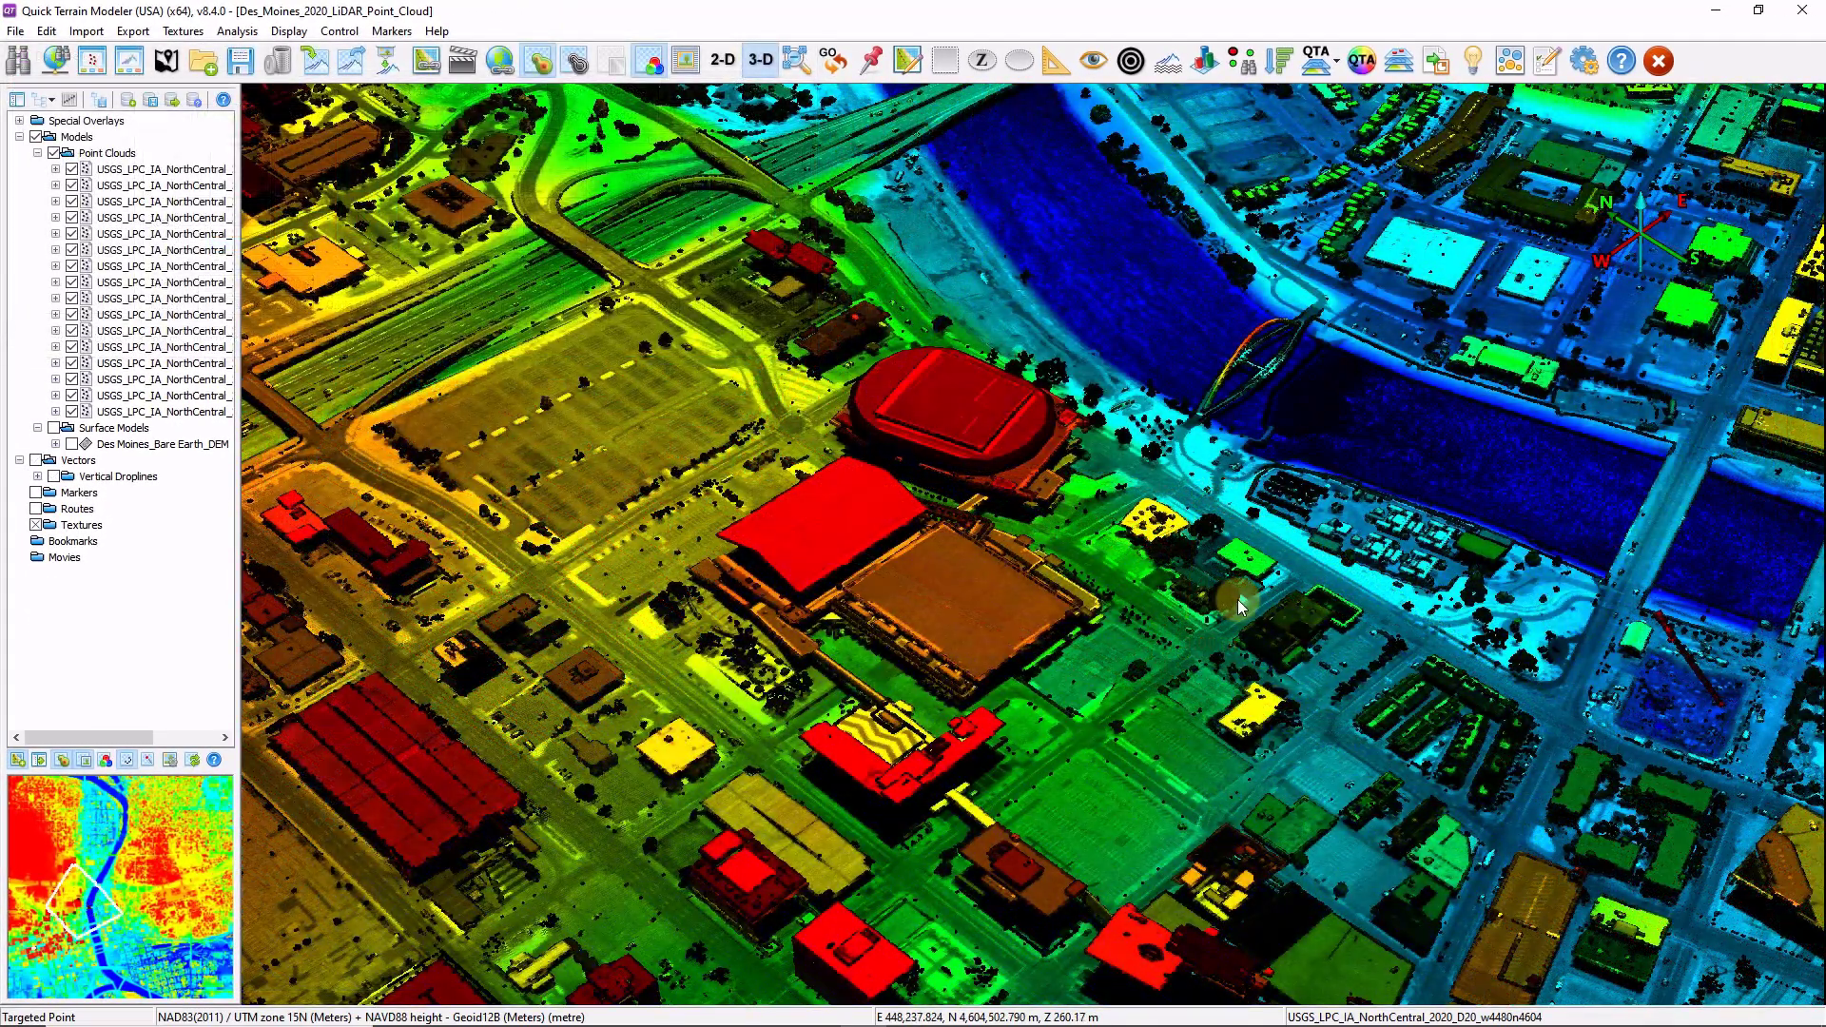
Place MyMarker 0, 1 and 2 on the brown roof, red roof and stadium roof.
click(966, 597)
click(819, 512)
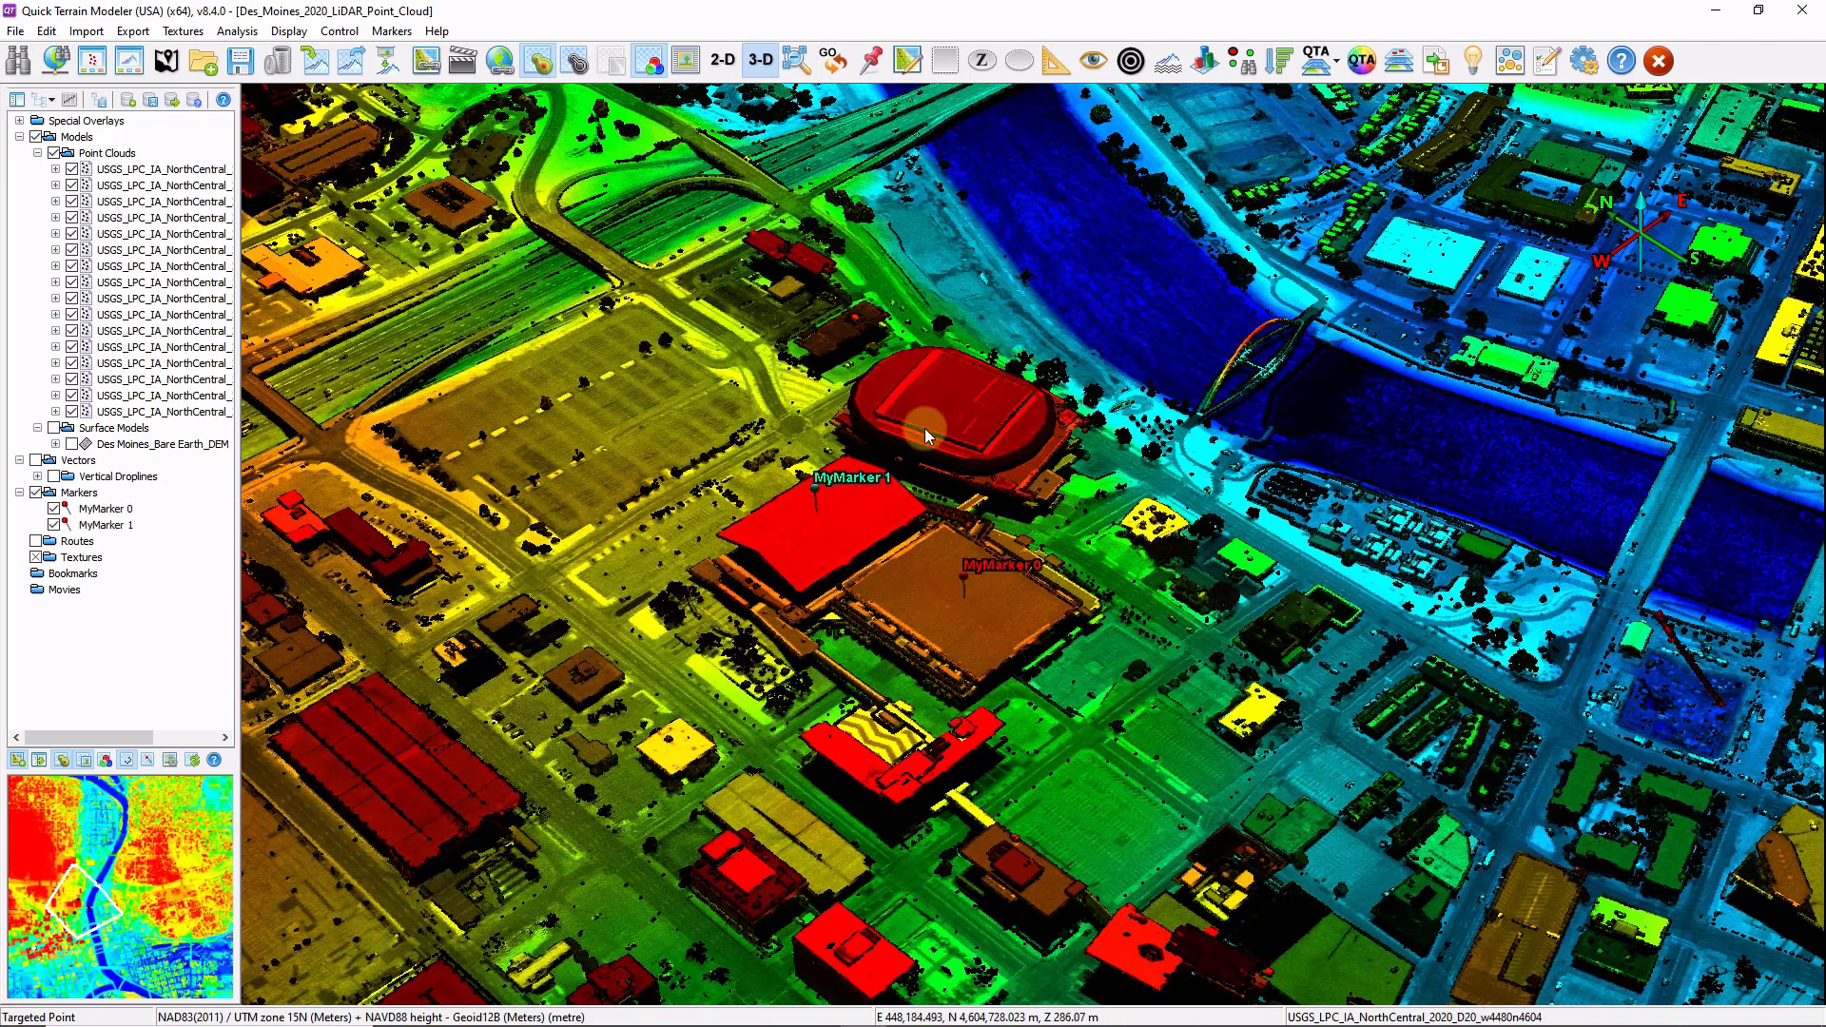
click(963, 394)
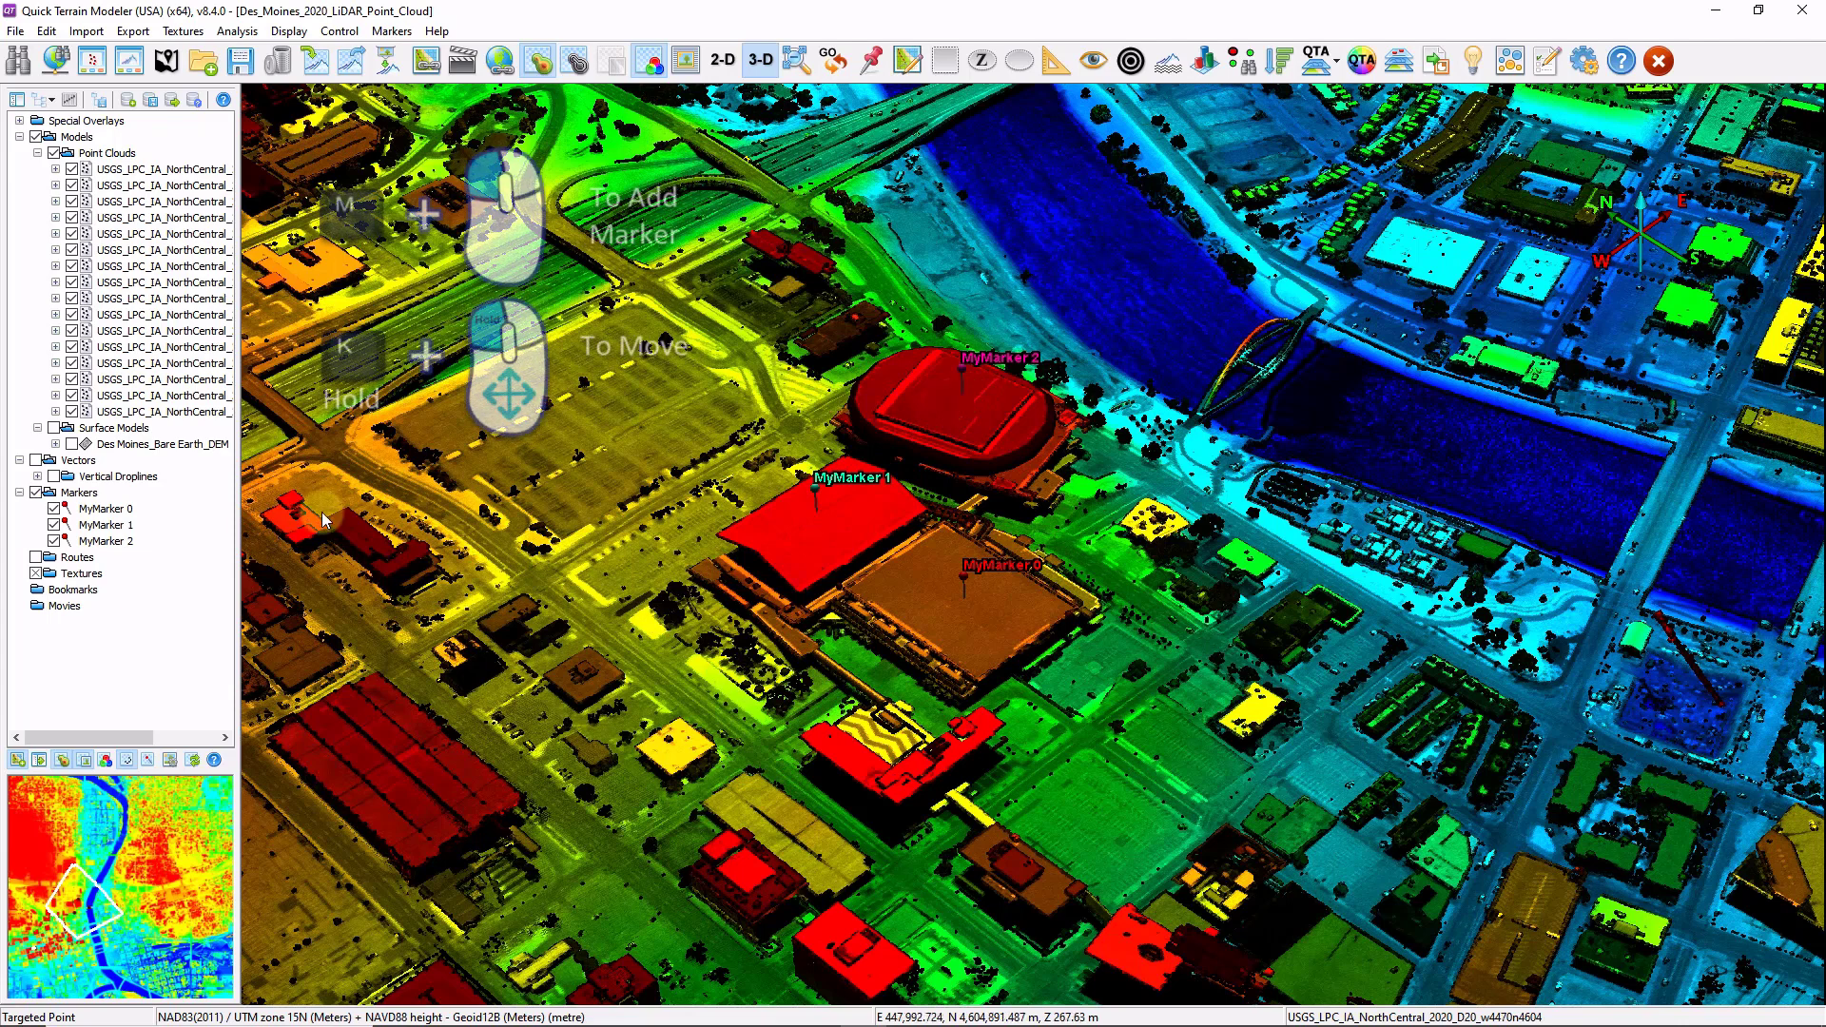
right_click(78, 492)
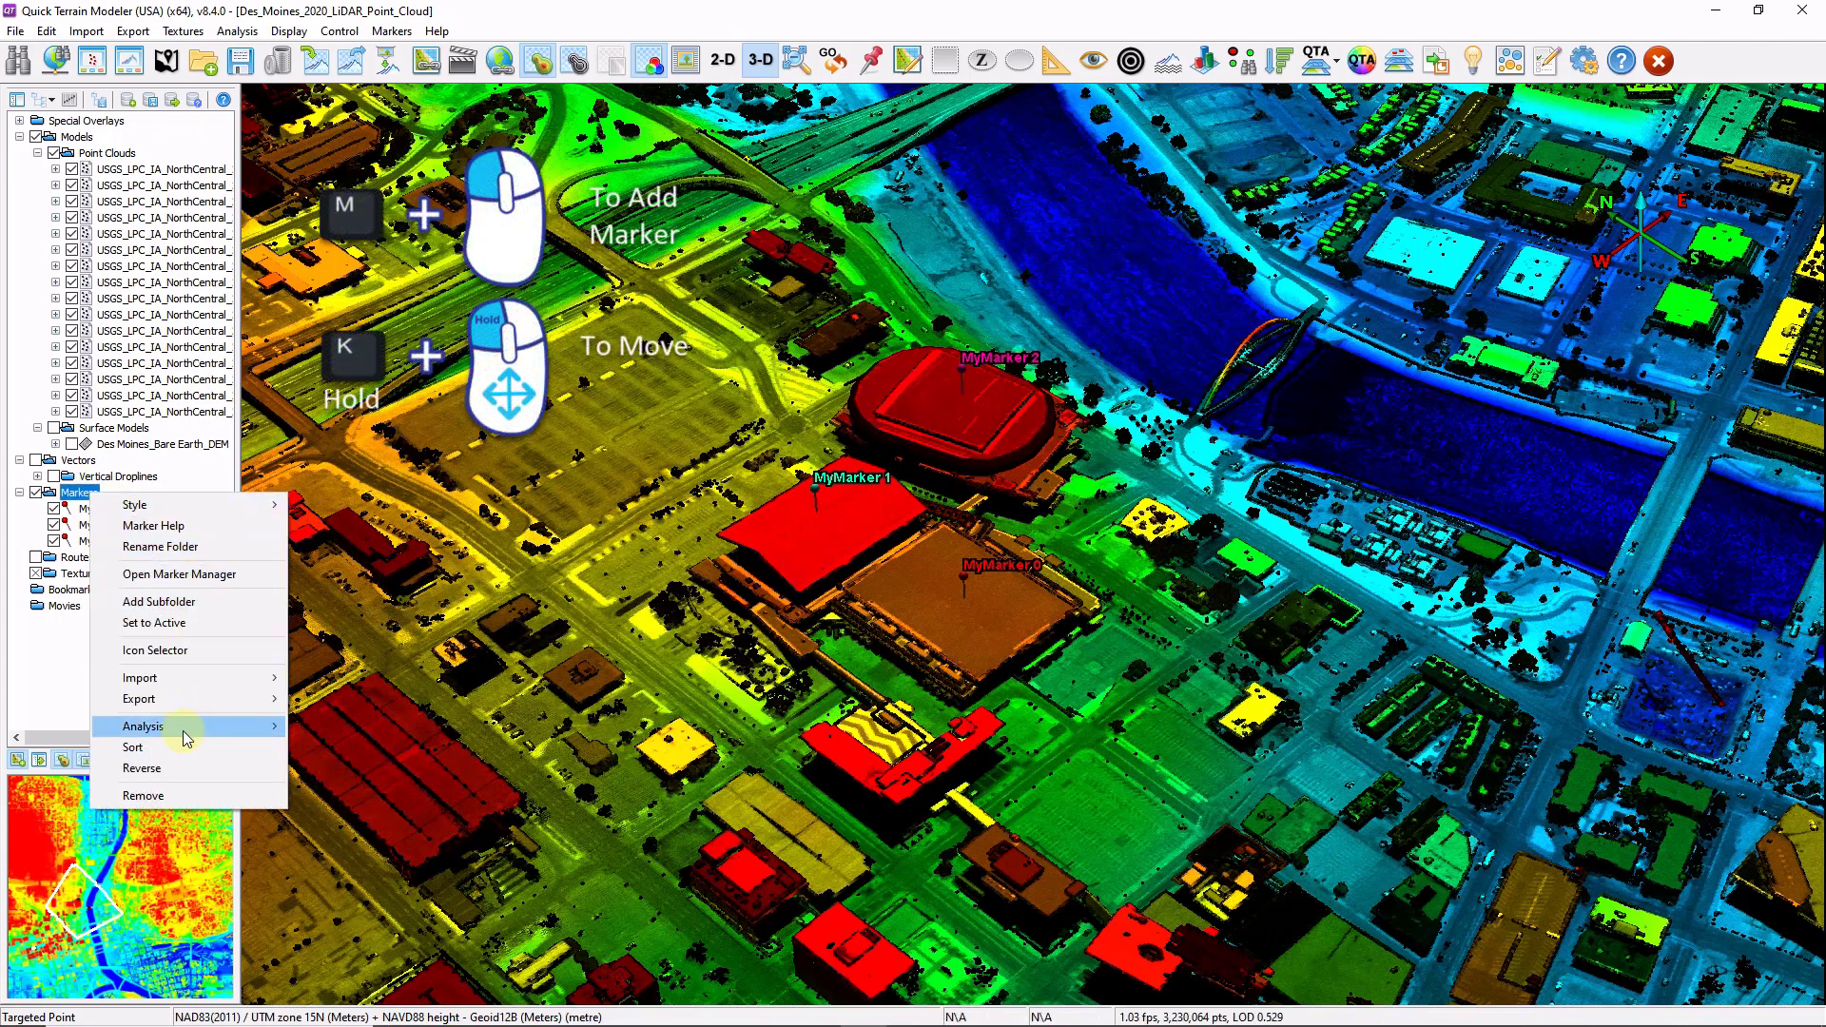
mouse_move(203, 671)
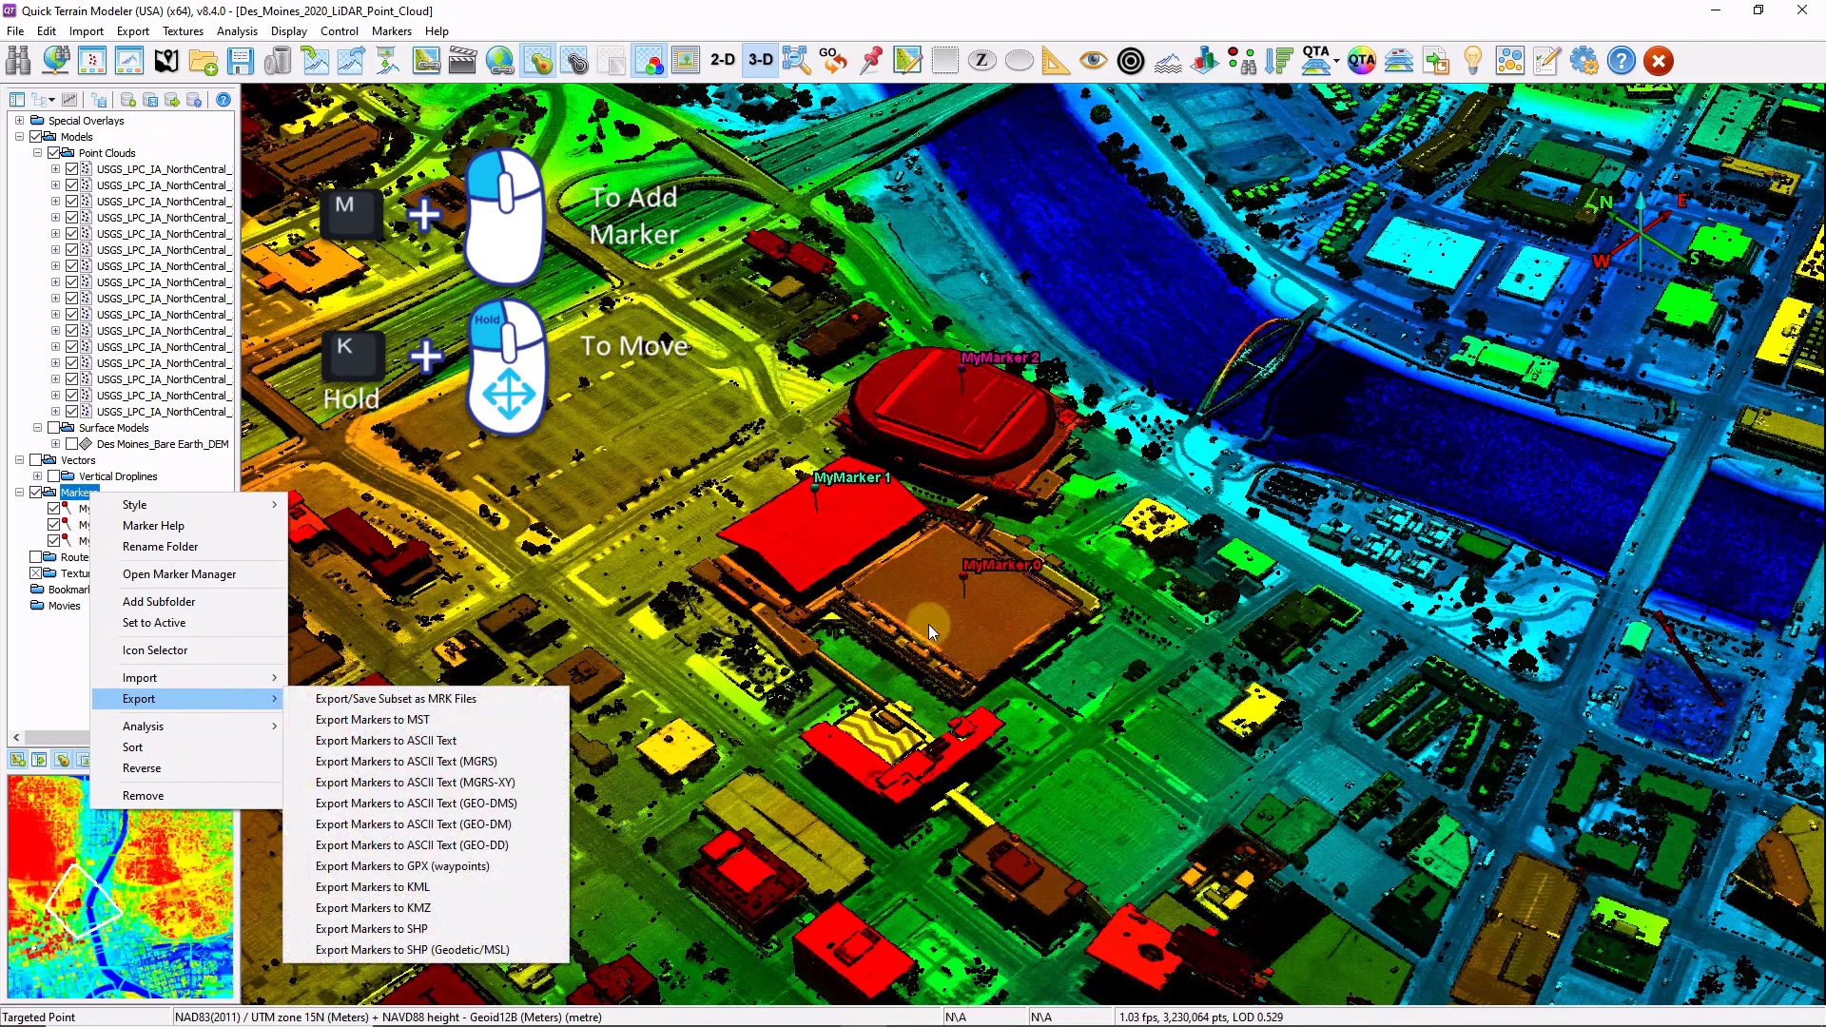
Move MyMarker 0 onto the building's edge and bring up its options.
mouse_move(928, 630)
mouse_down()
mouse_move(964, 597)
mouse_move(957, 574)
mouse_move(919, 582)
mouse_move(961, 595)
mouse_up()
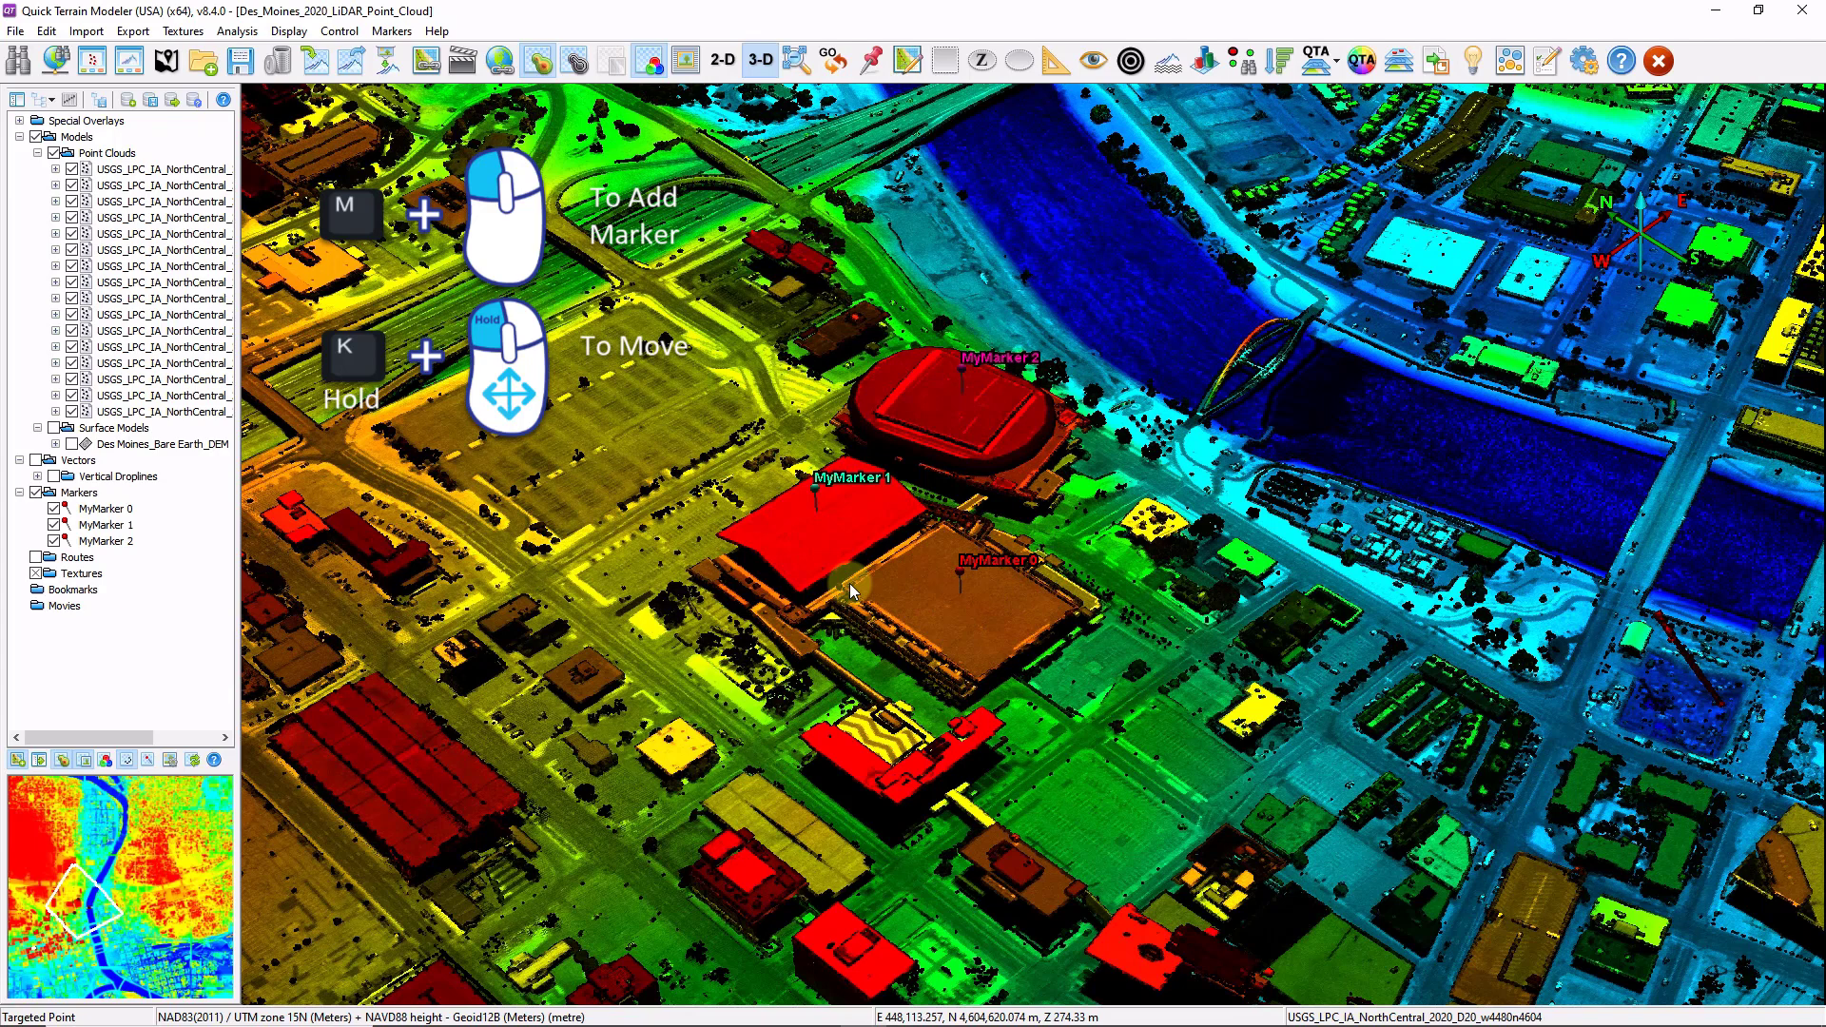
right_click(75, 493)
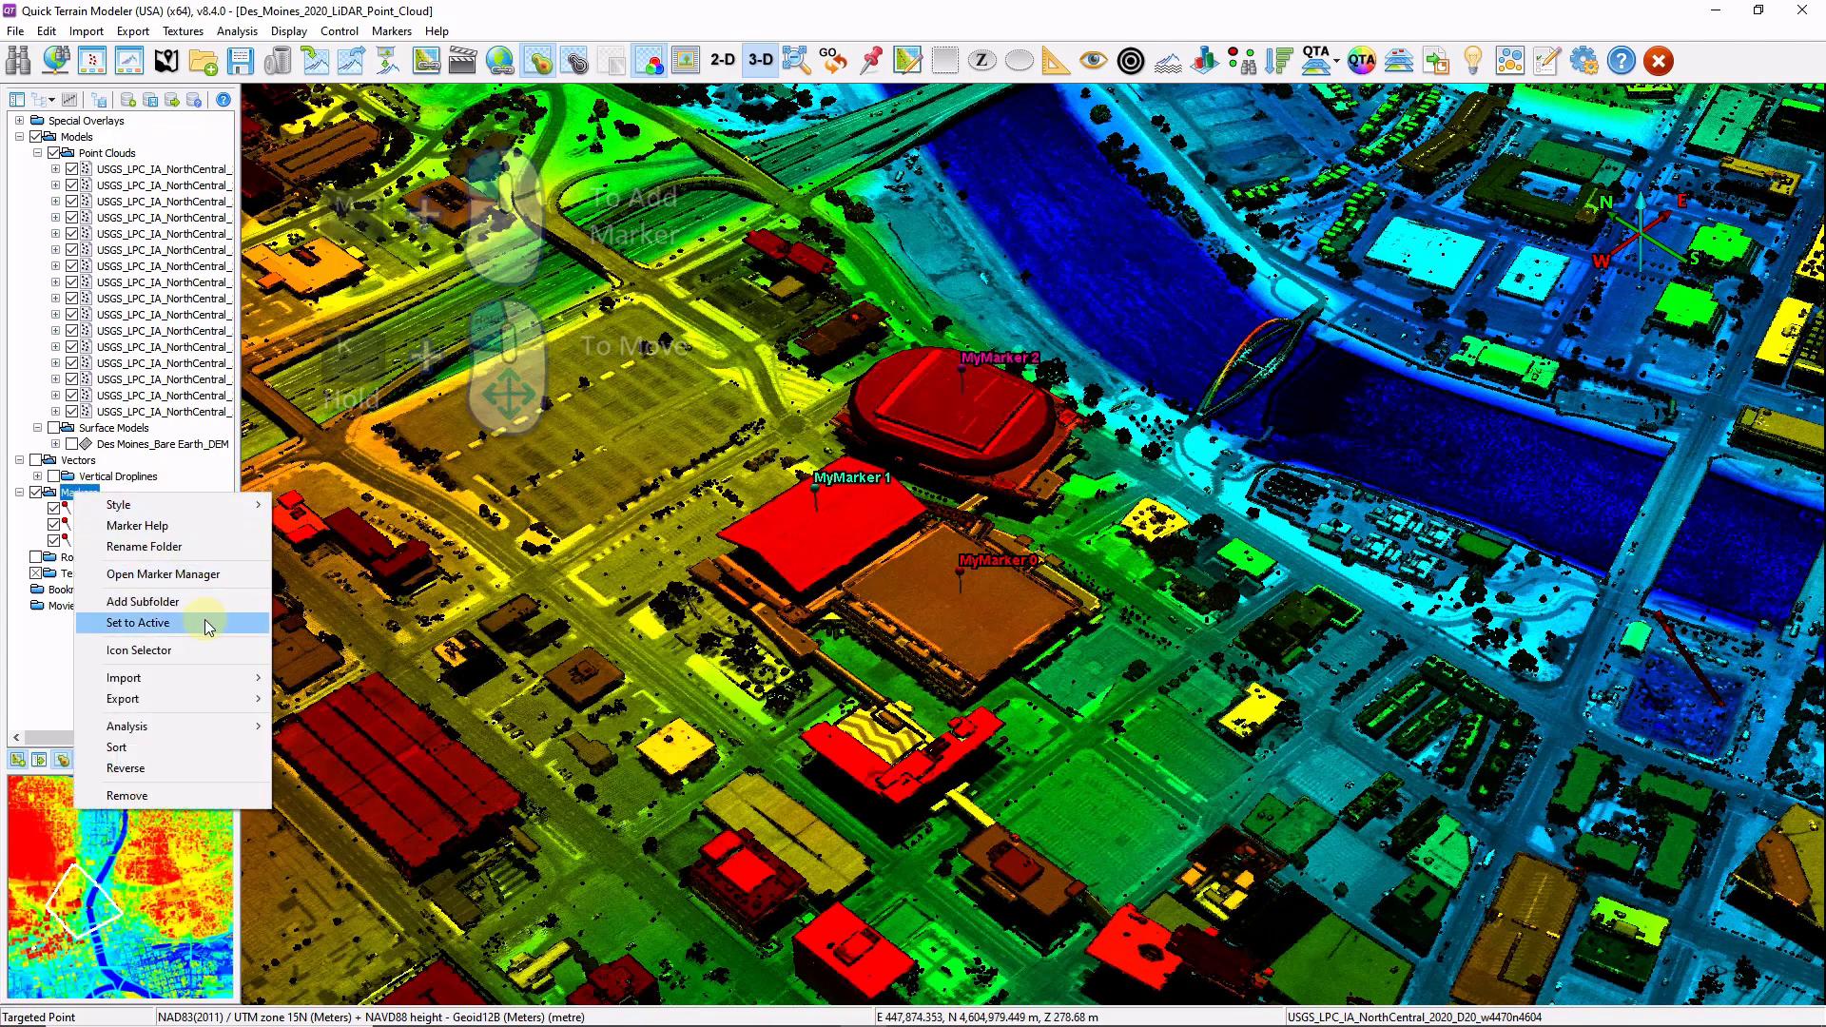
right_click(93, 512)
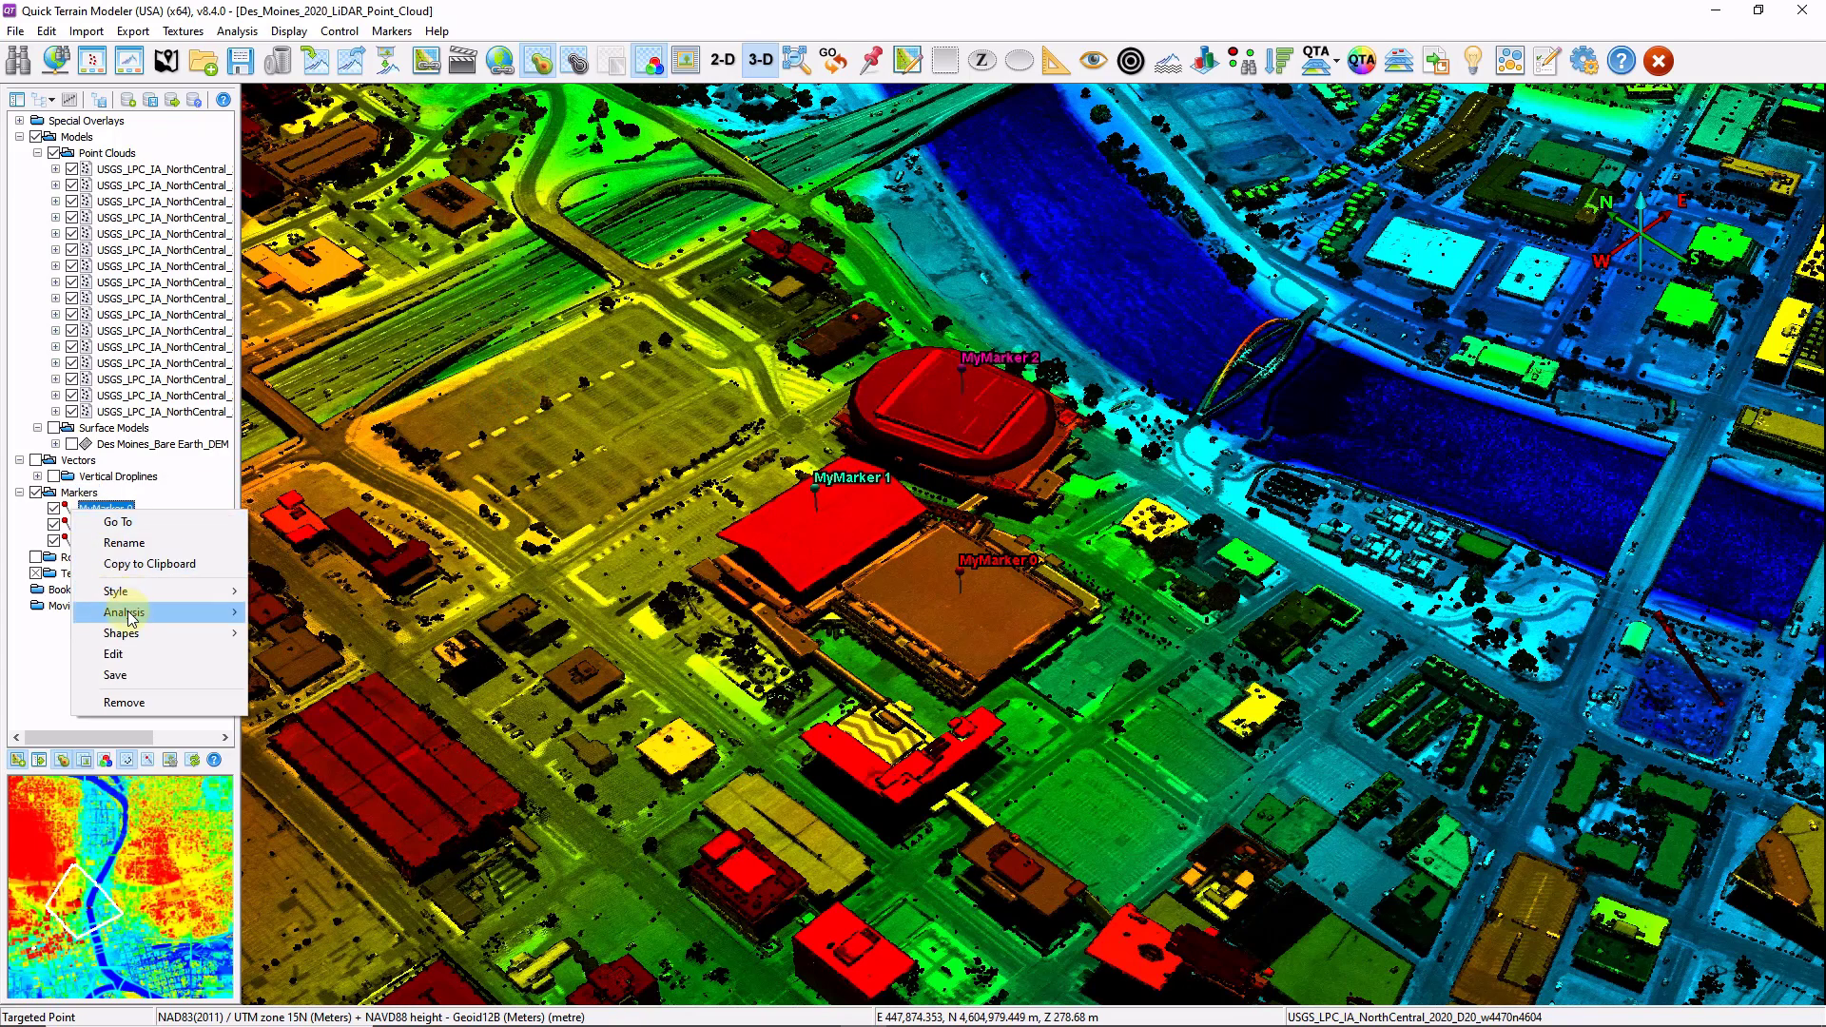
mouse_move(131, 616)
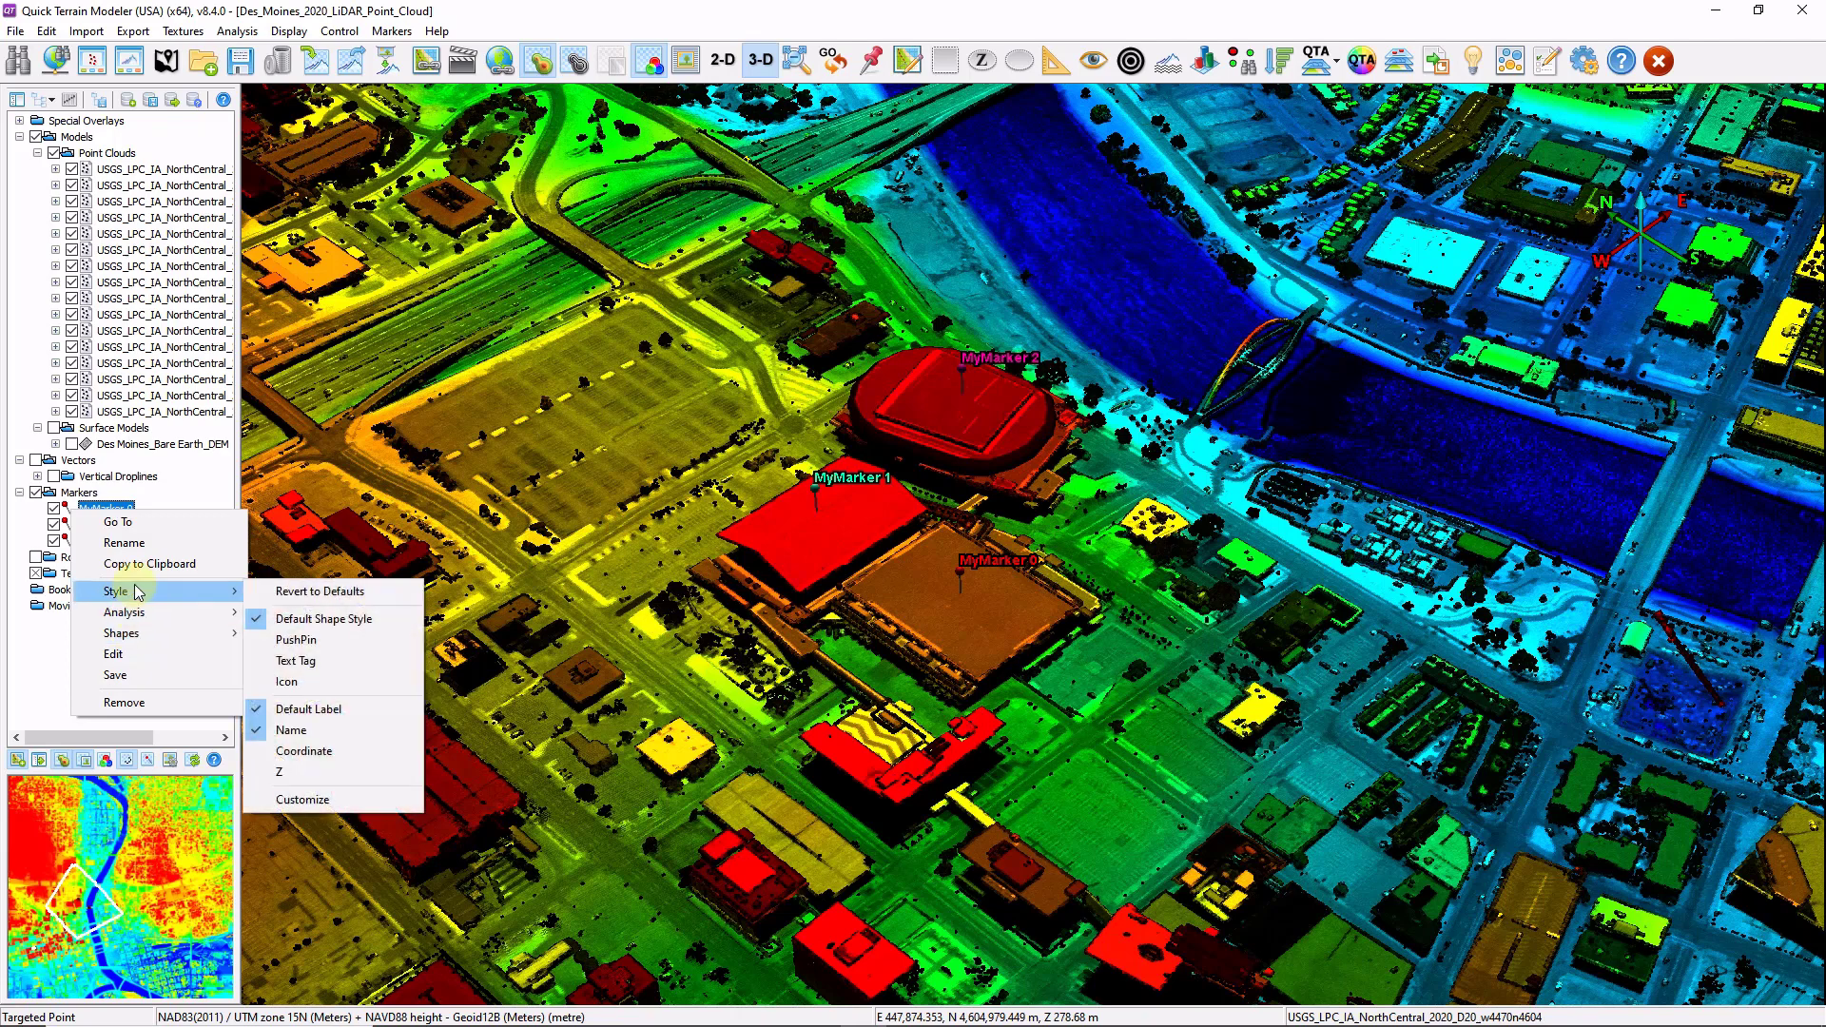
Open and widen the Marker Manager, then sample intensity, classification and other attributes from visible models.
right_click(78, 494)
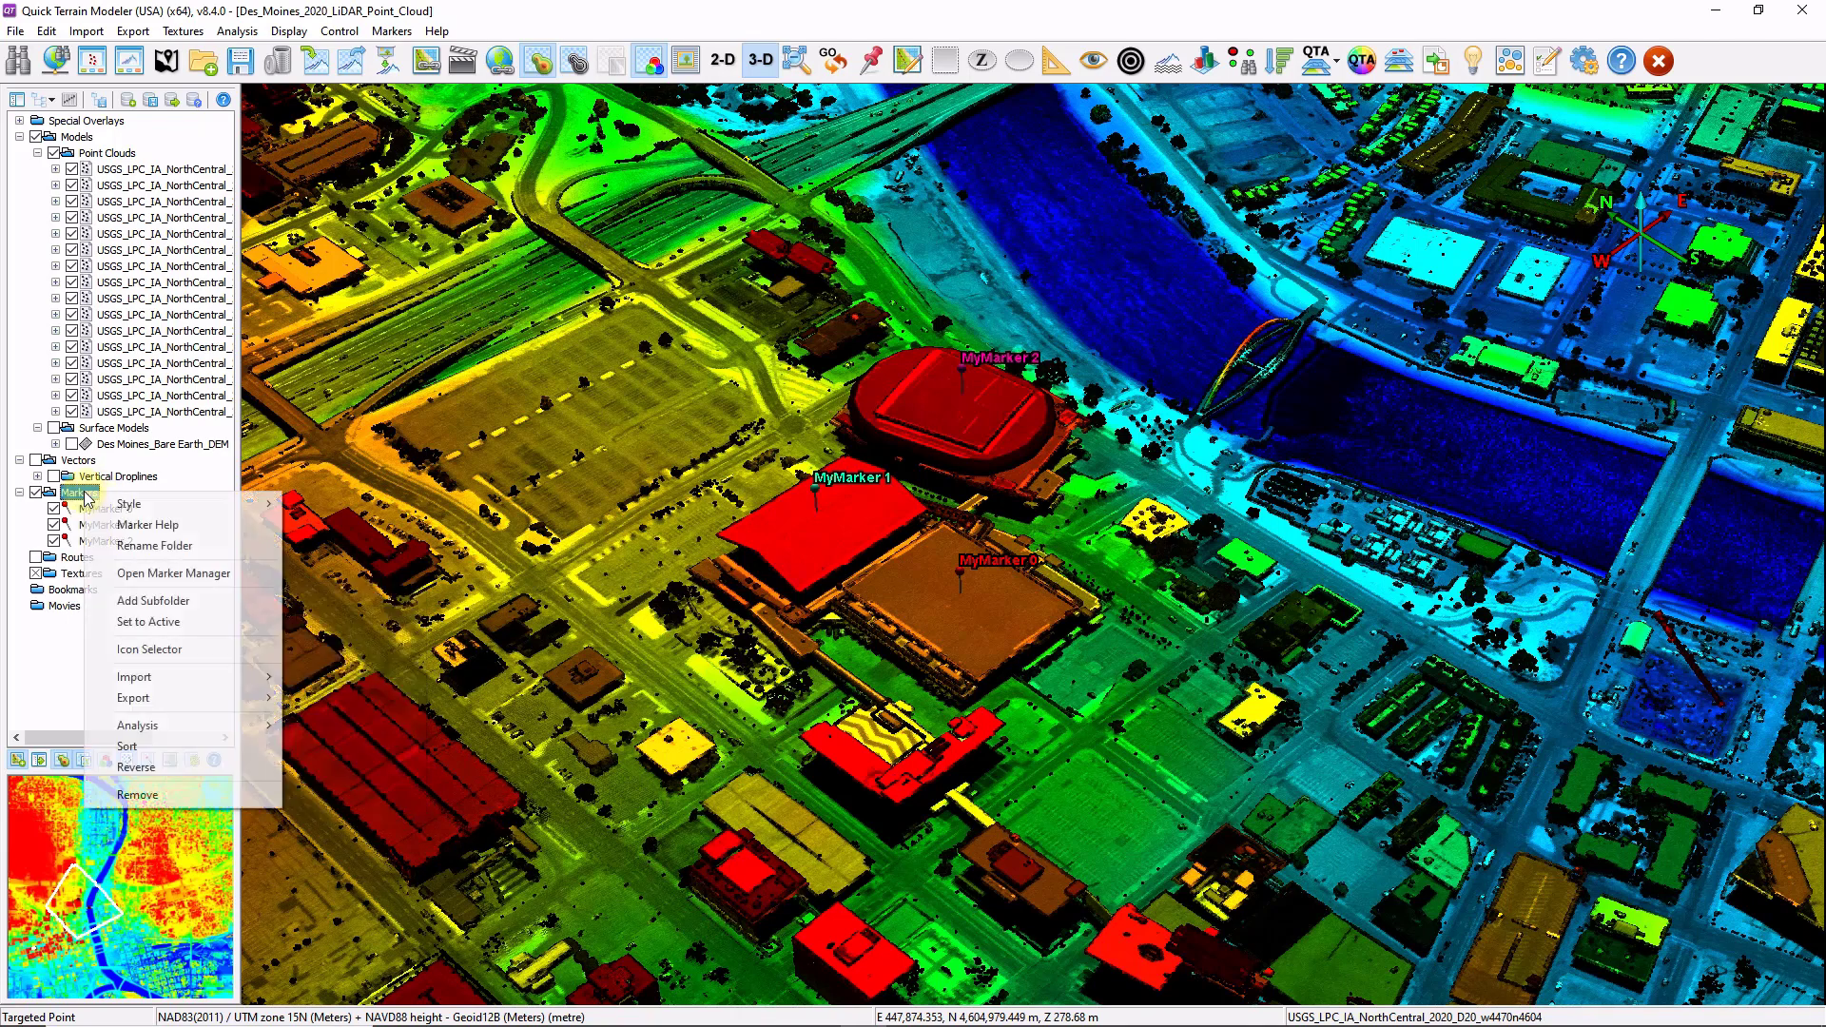
click(176, 573)
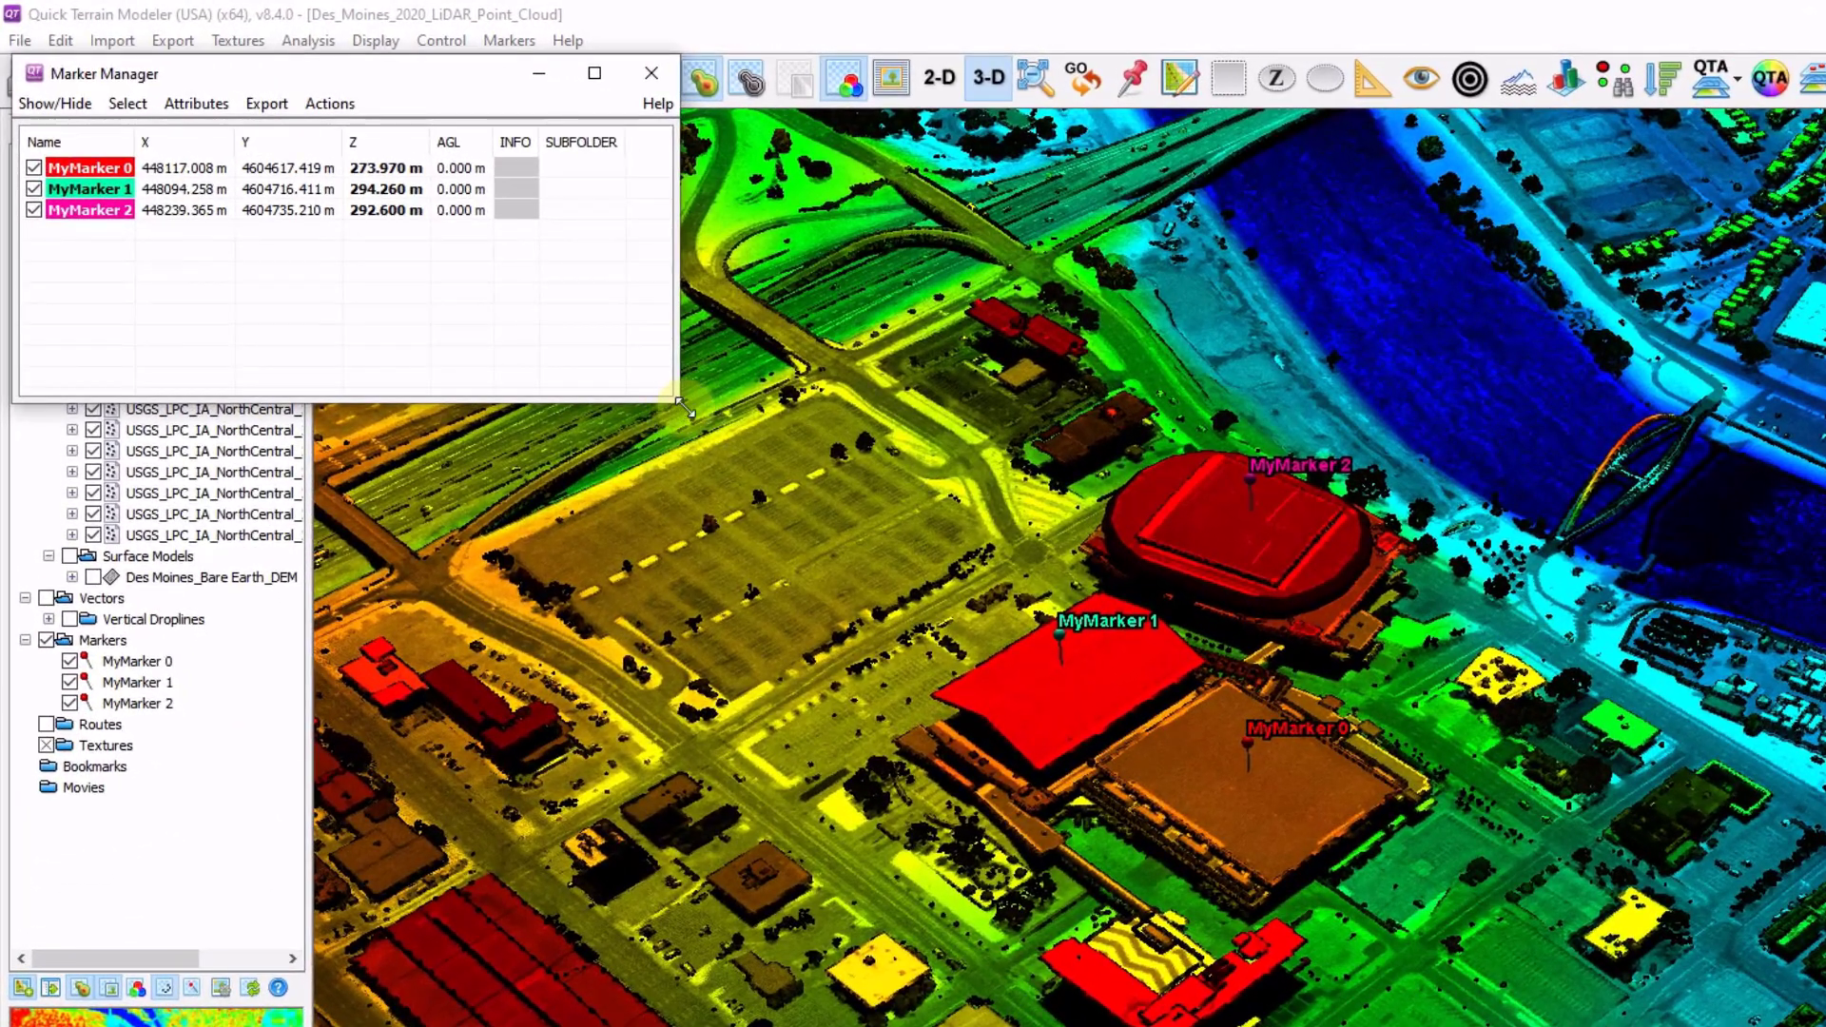
mouse_move(685, 409)
mouse_down()
mouse_move(1740, 562)
mouse_move(1769, 525)
mouse_up()
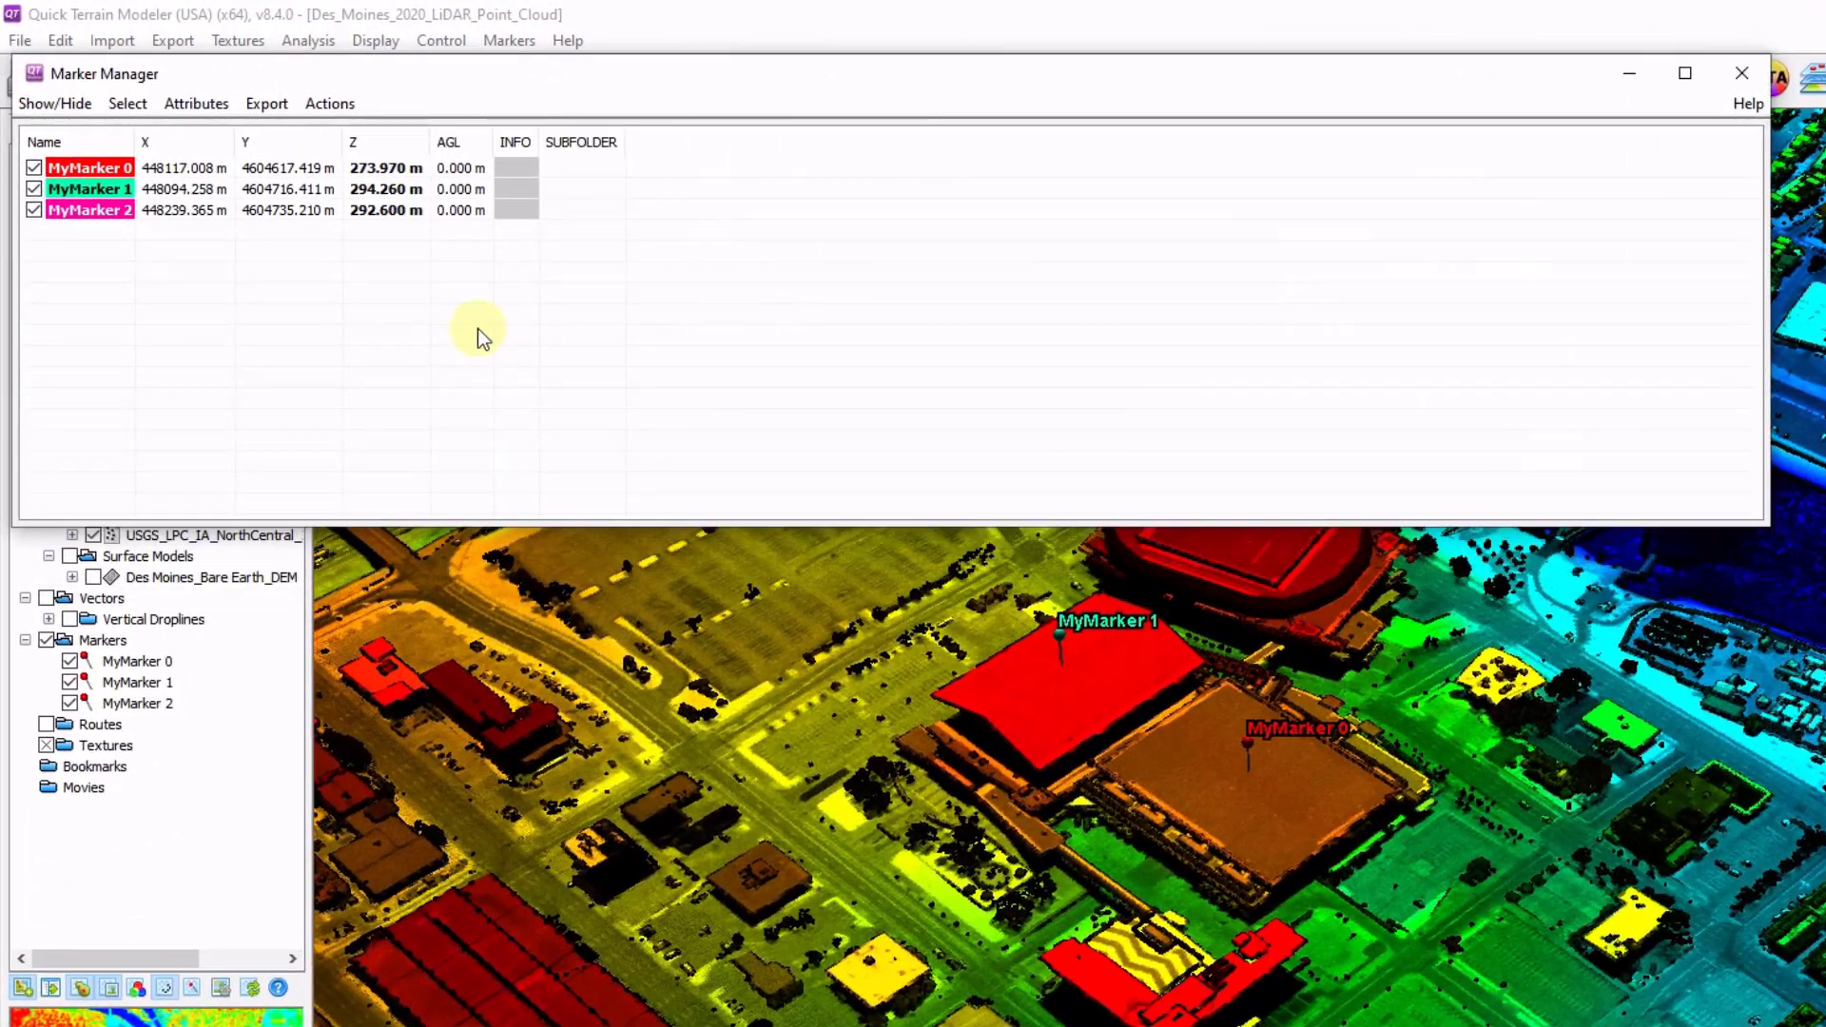
click(198, 105)
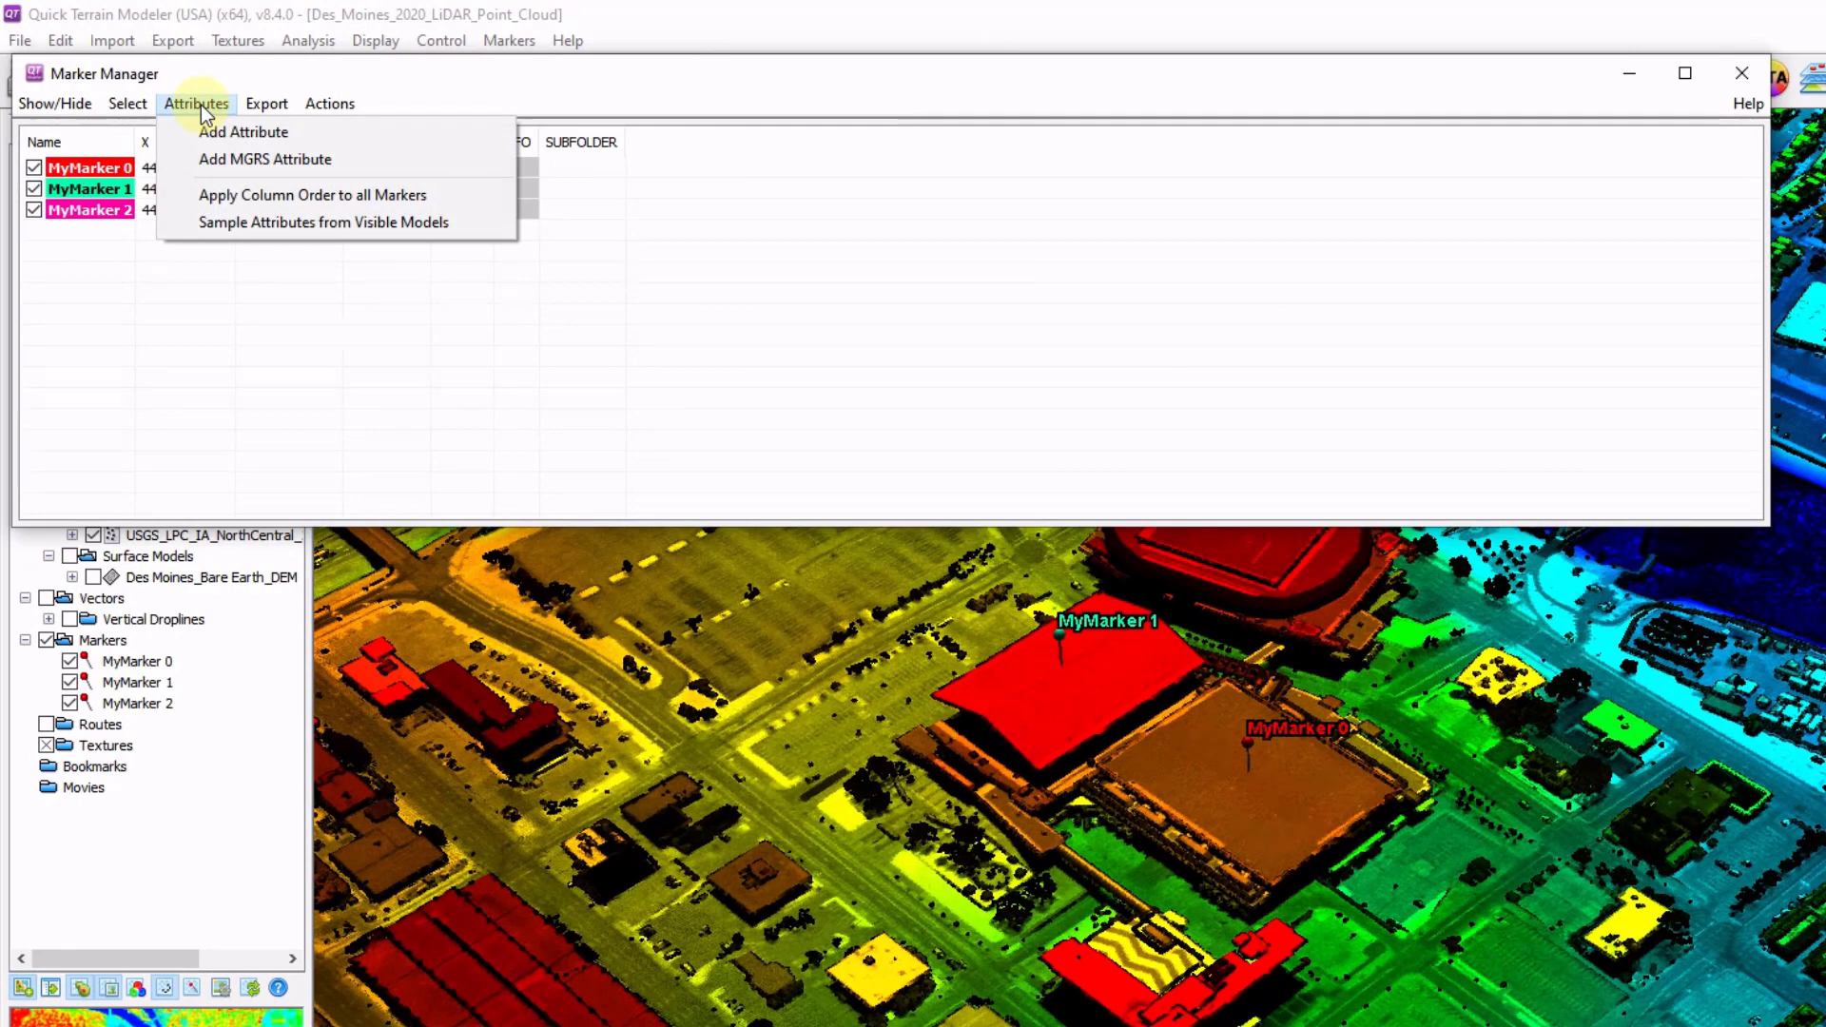
click(244, 220)
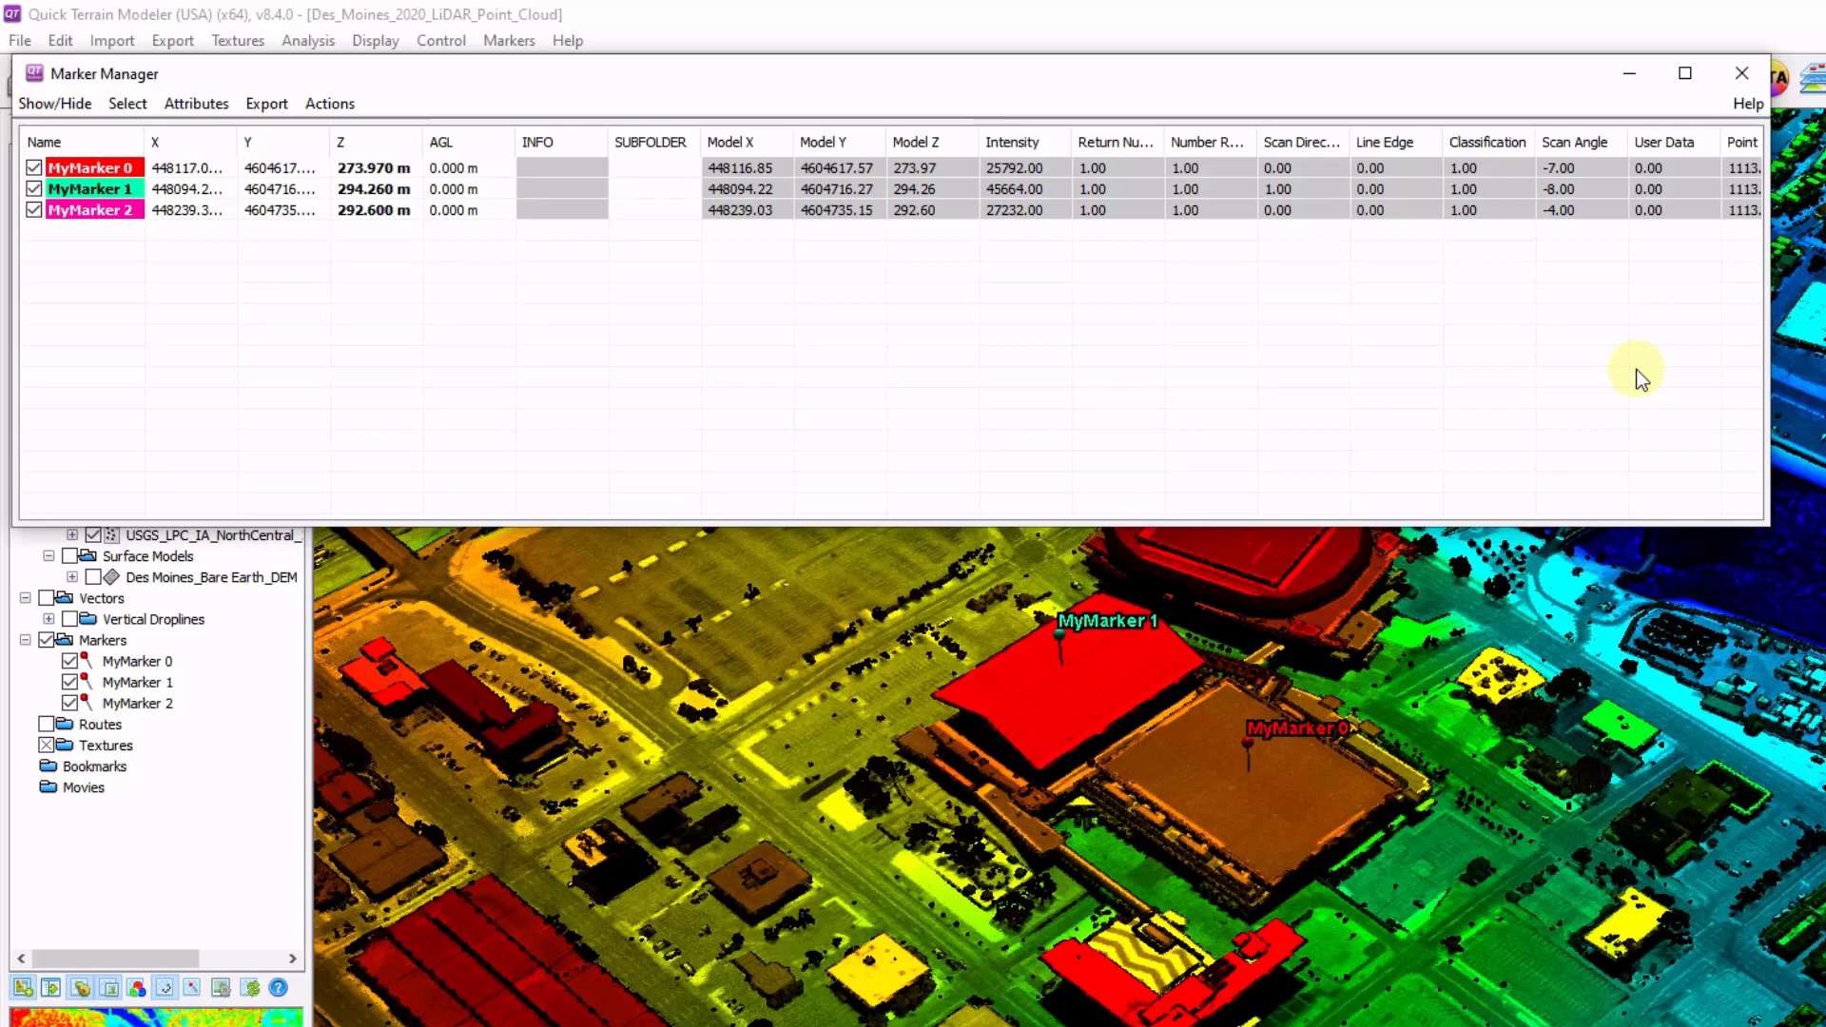
Close the marker table and run AGL Analyst with Loaded Model, using Des Moines_Bare Earth_DEM as ground.
click(1742, 73)
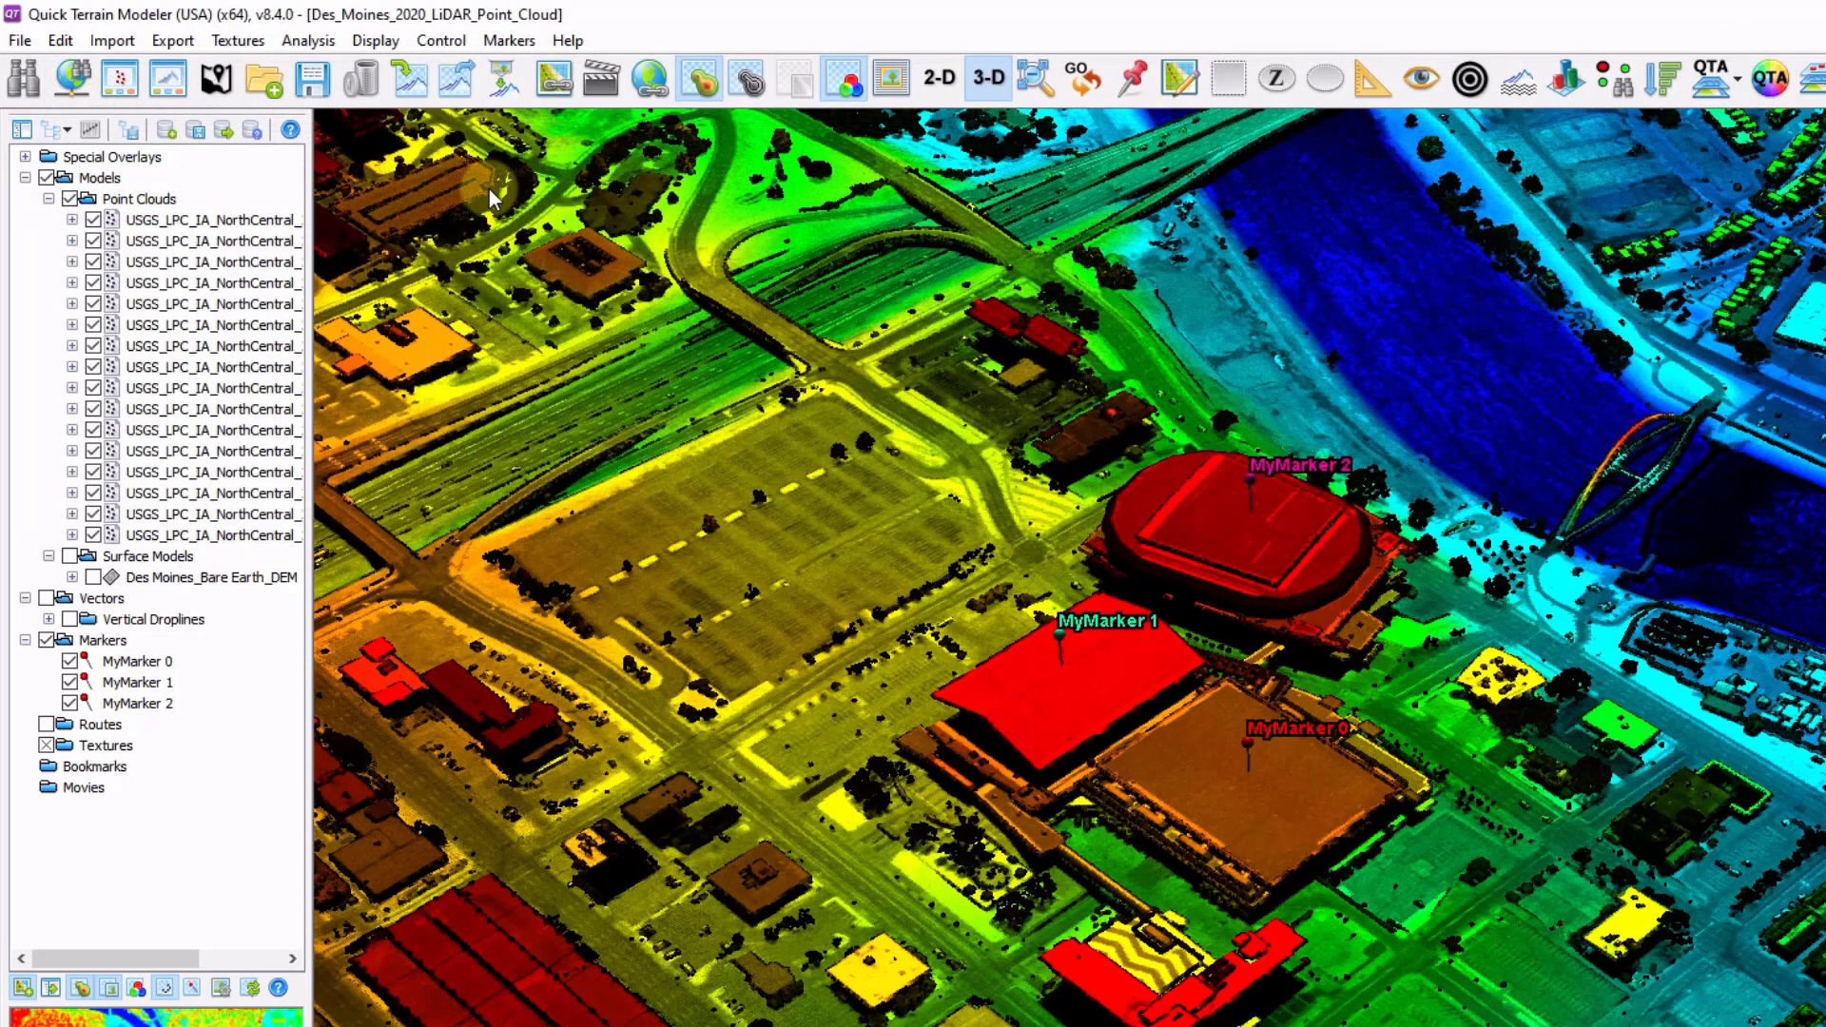
click(285, 42)
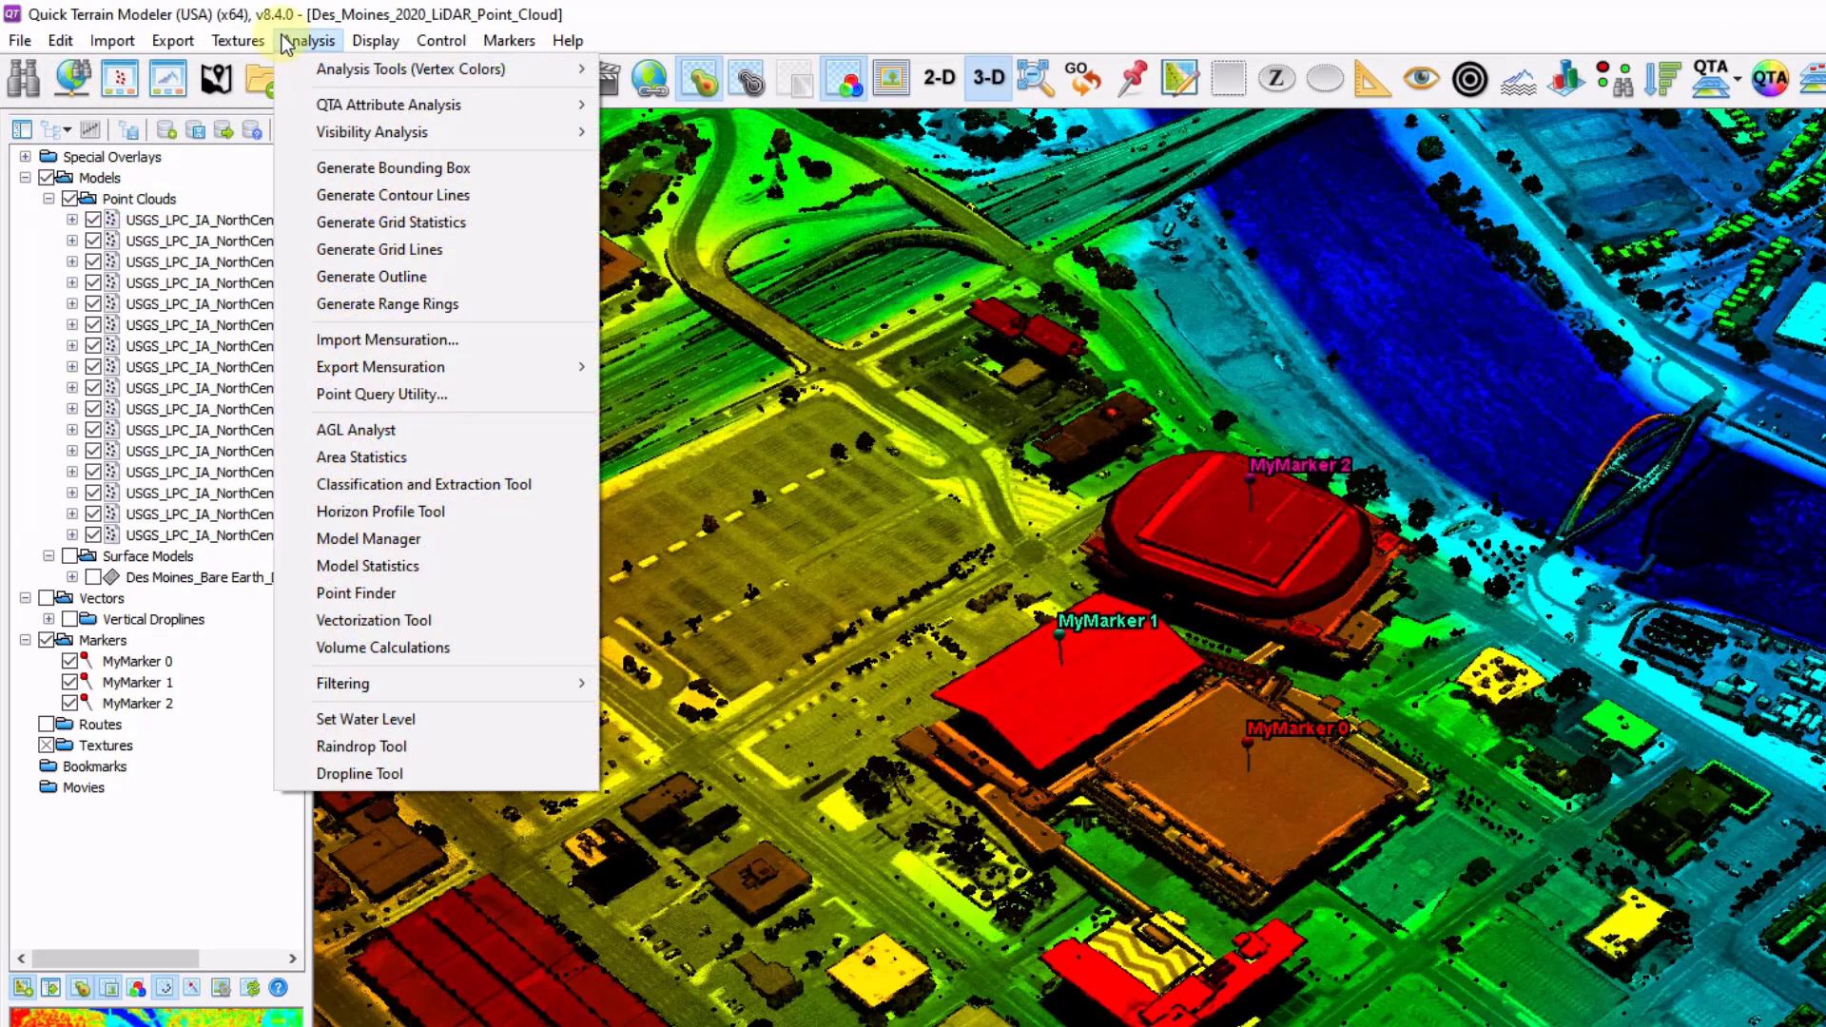
click(419, 428)
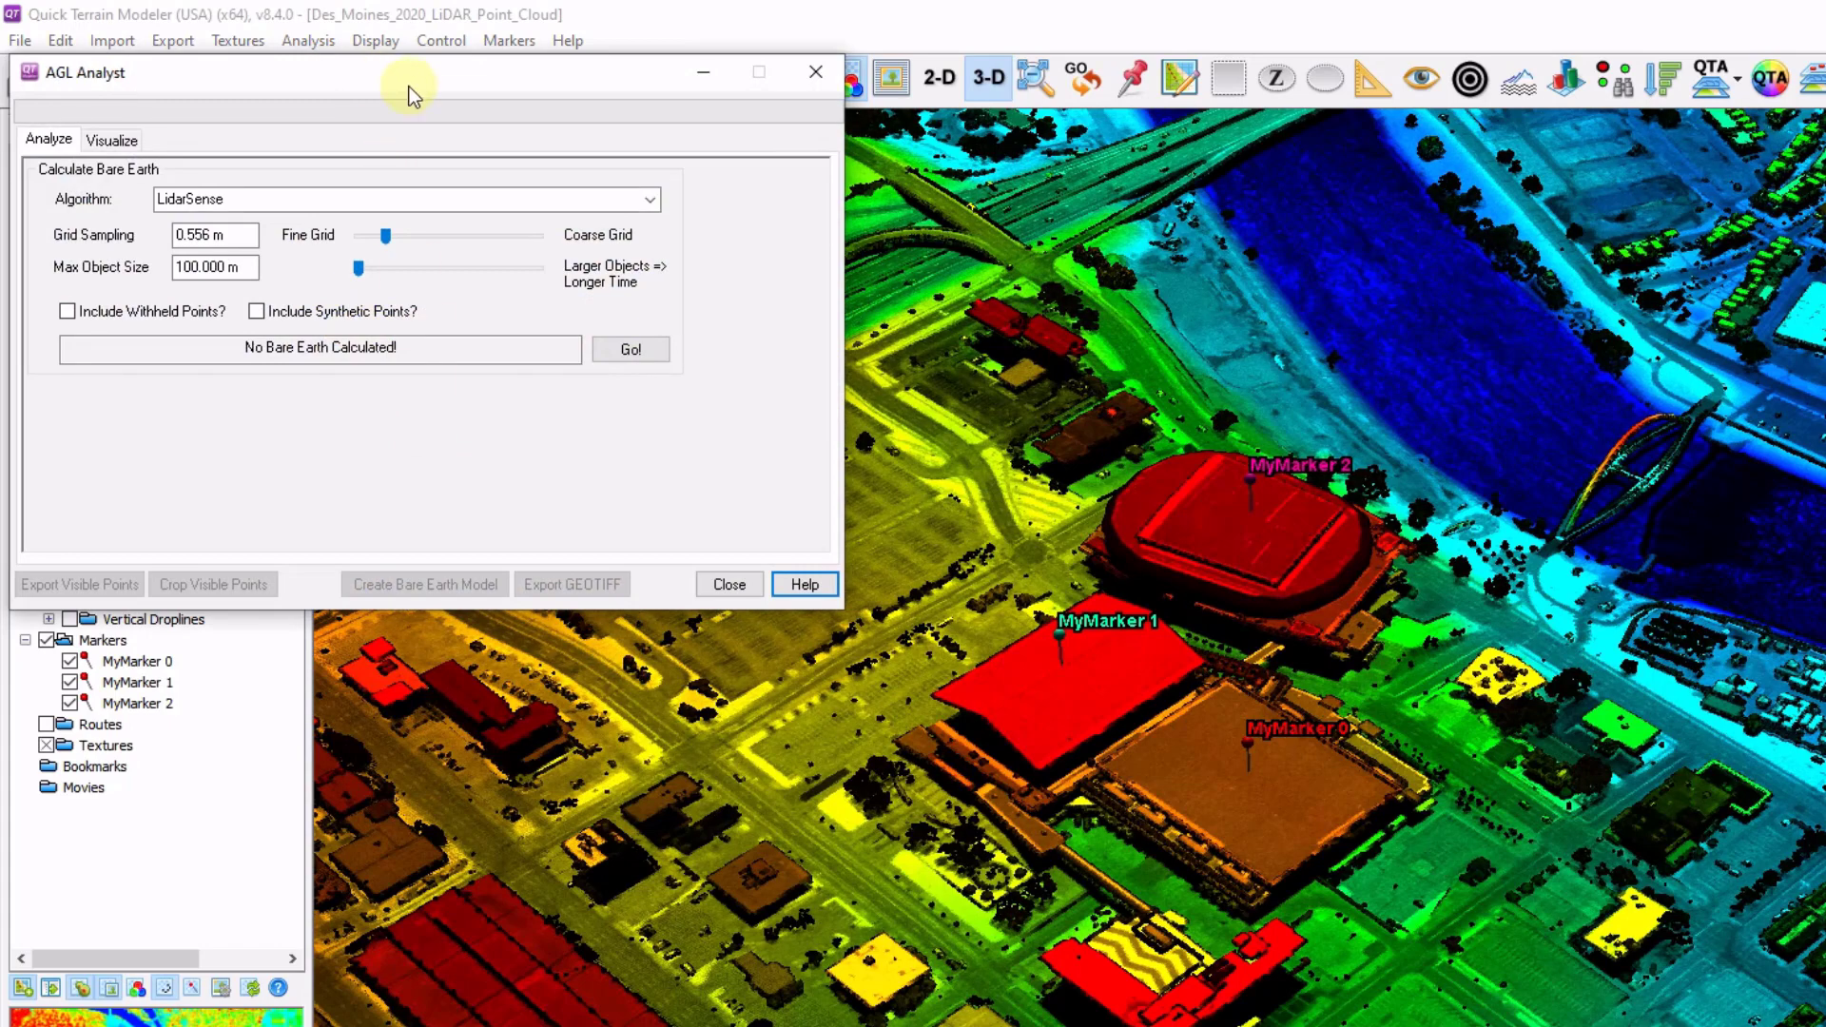
drag(409, 87, 712, 154)
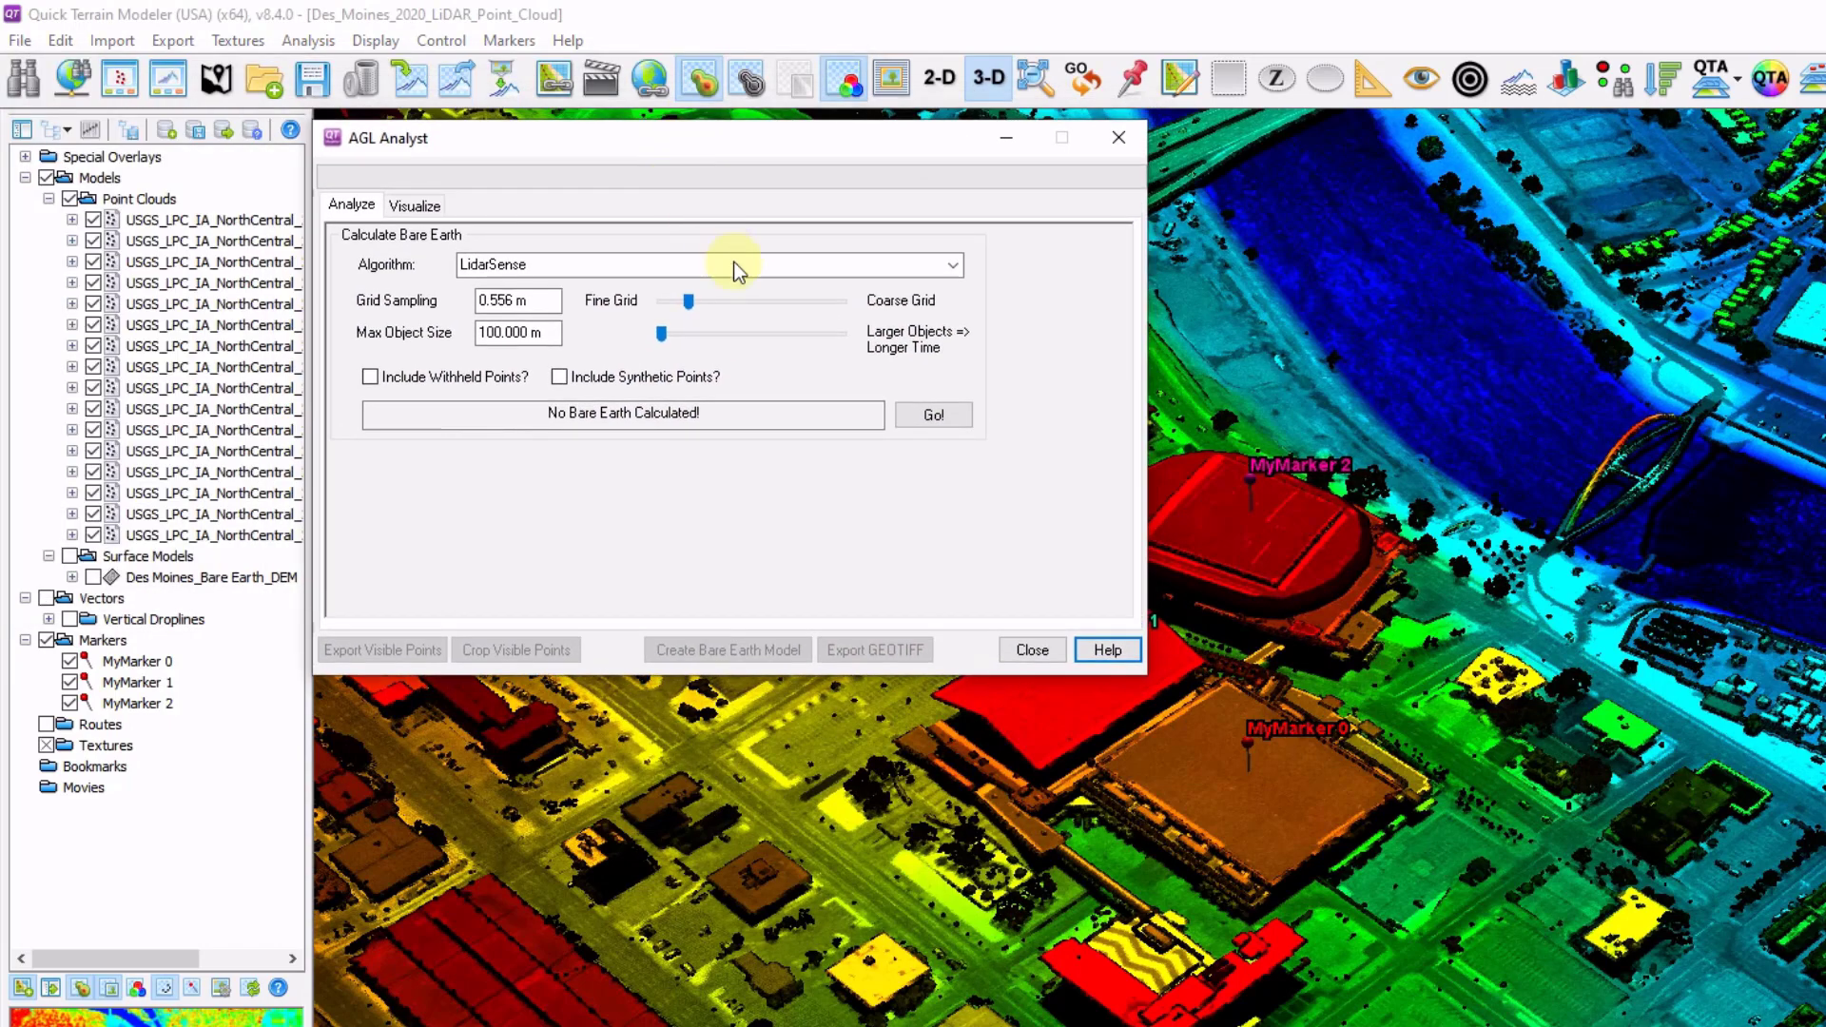
click(953, 268)
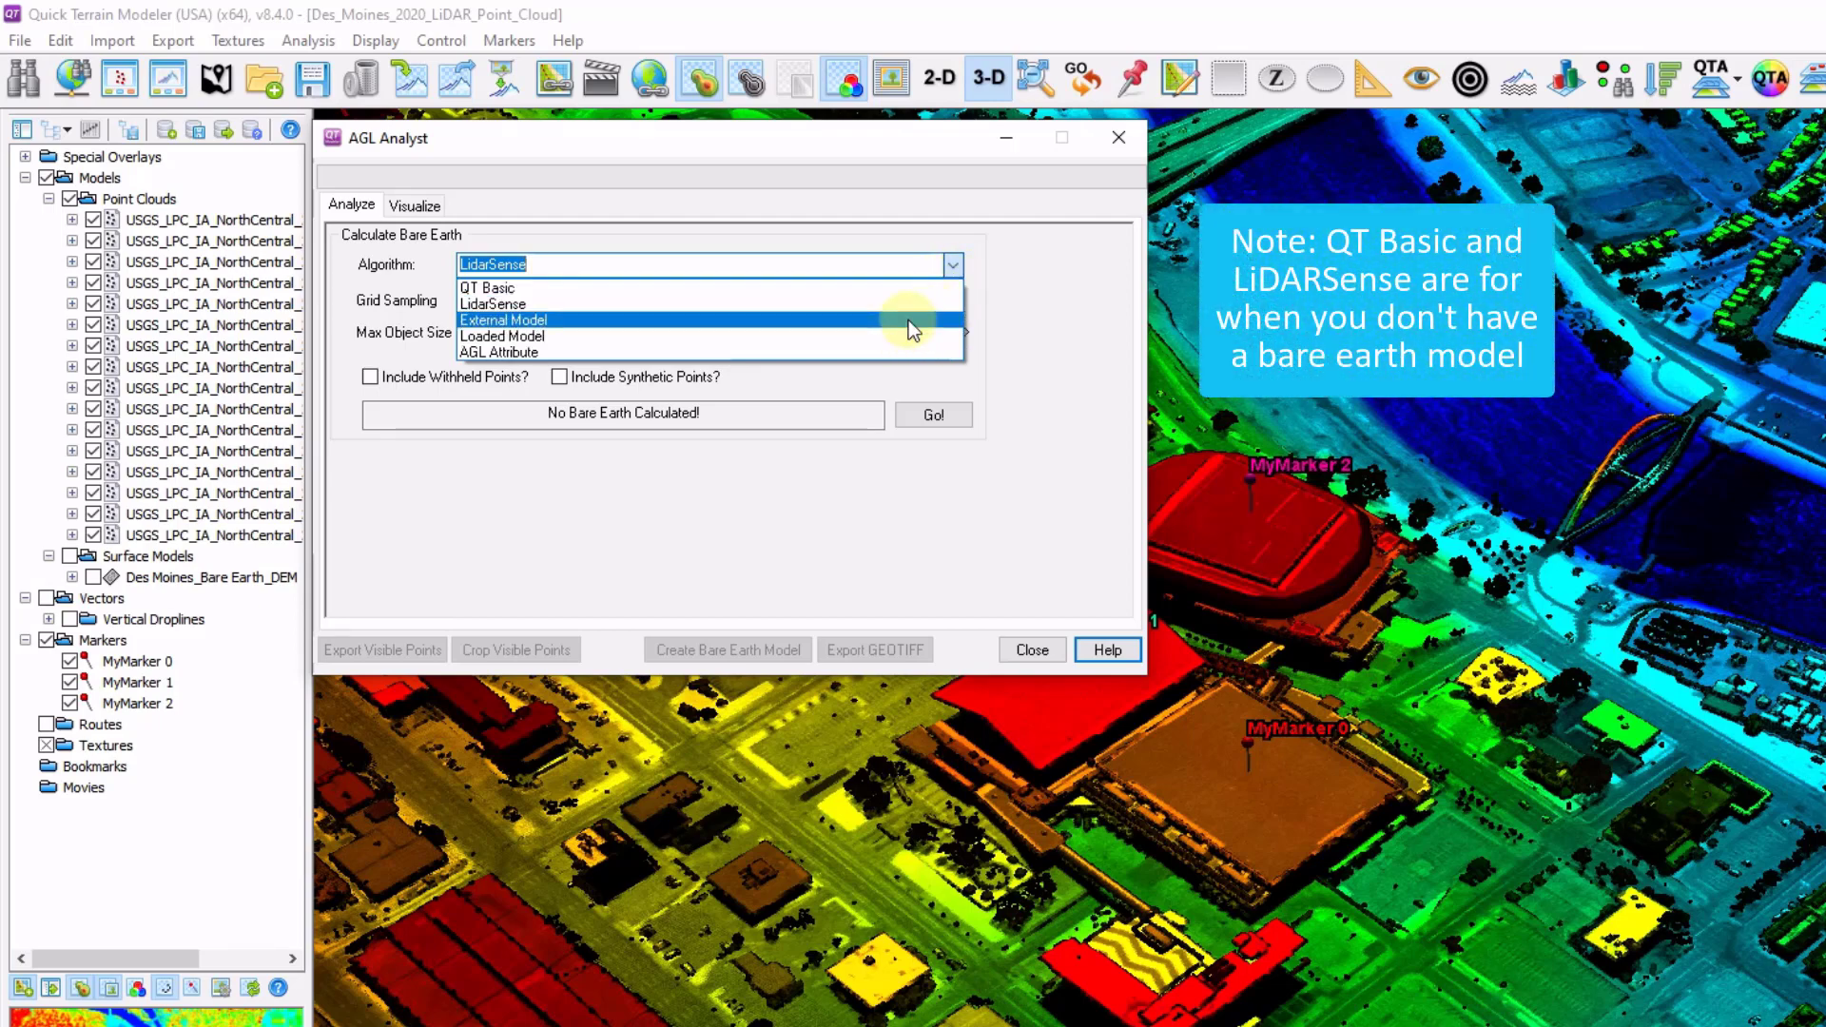
click(509, 337)
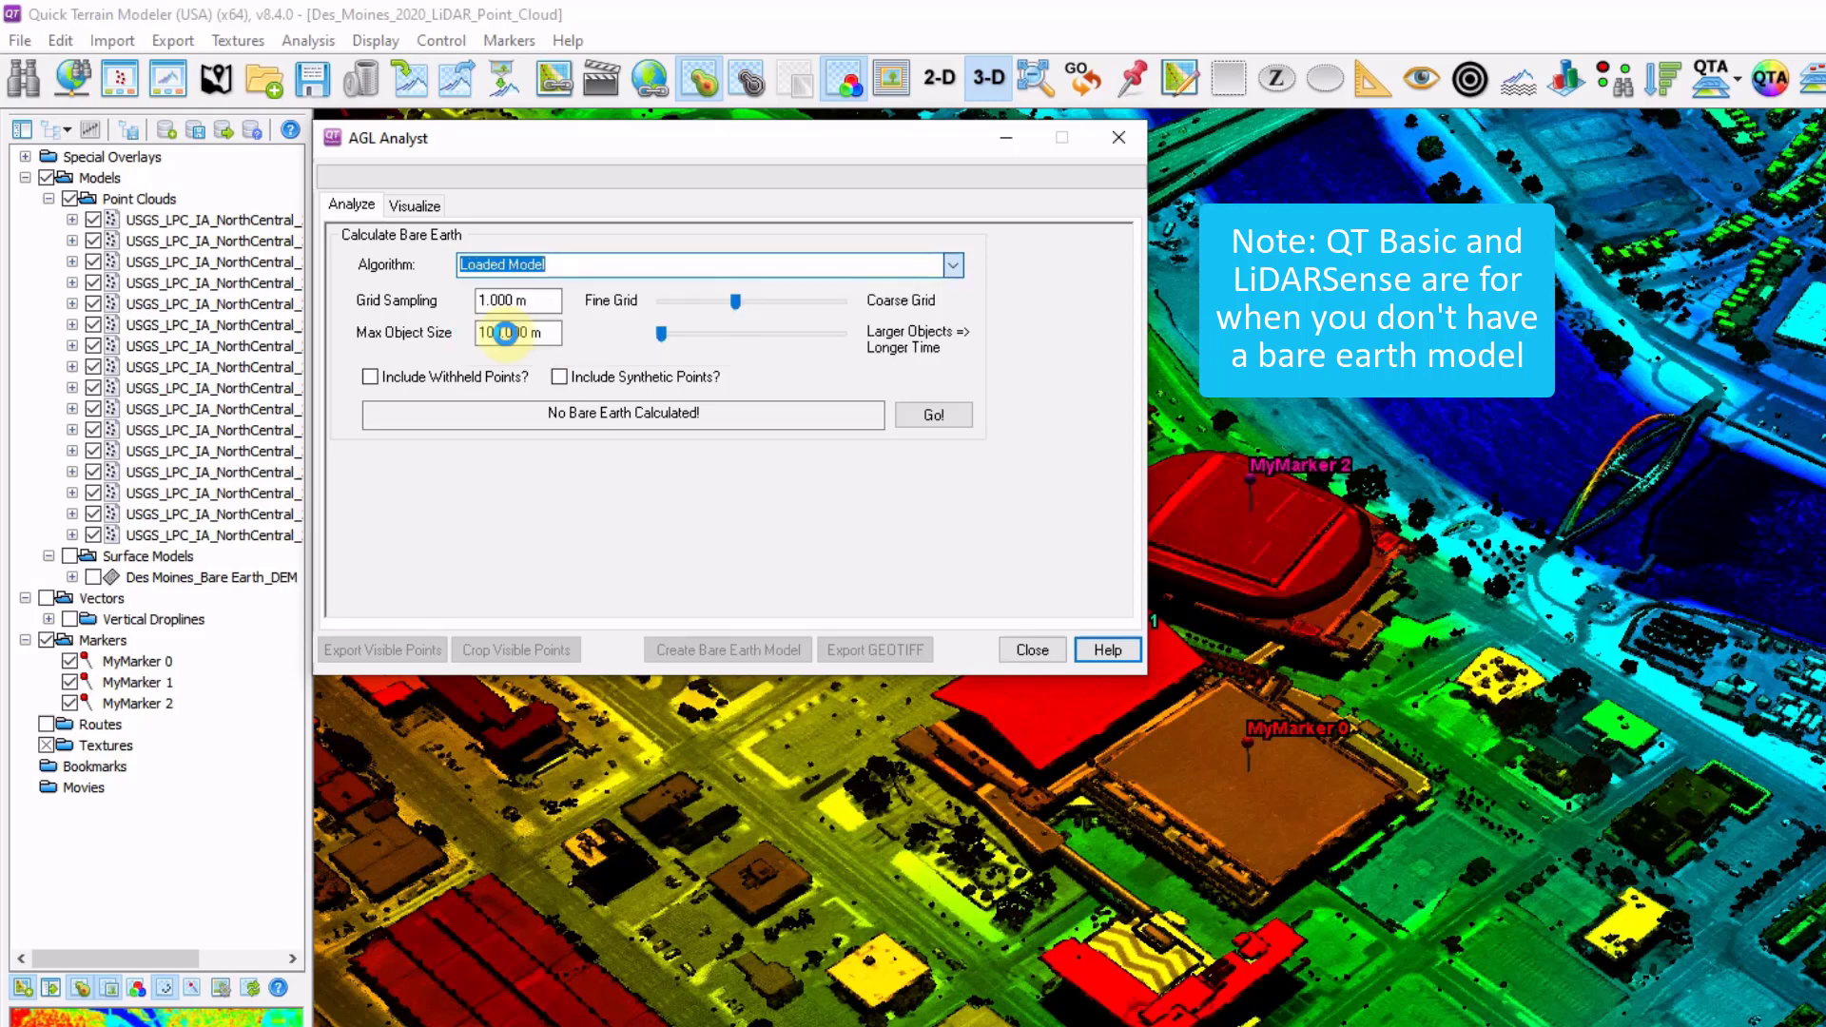
click(929, 415)
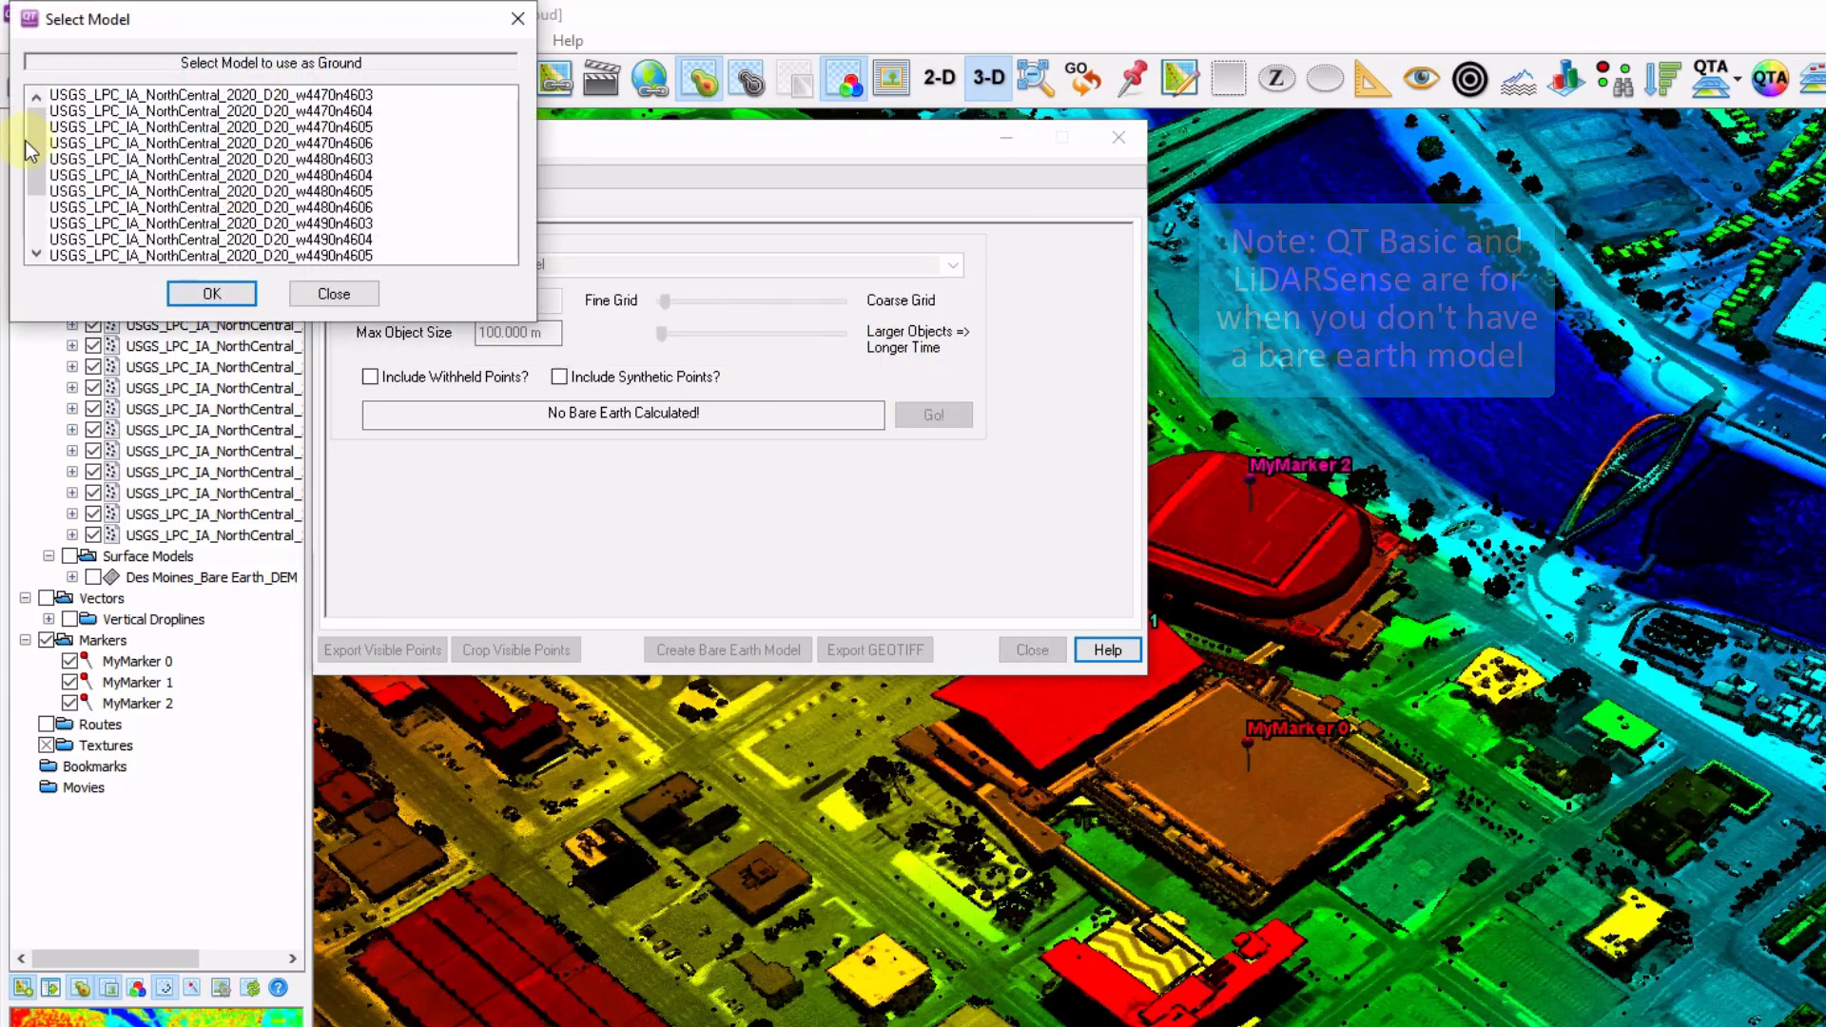
click(179, 255)
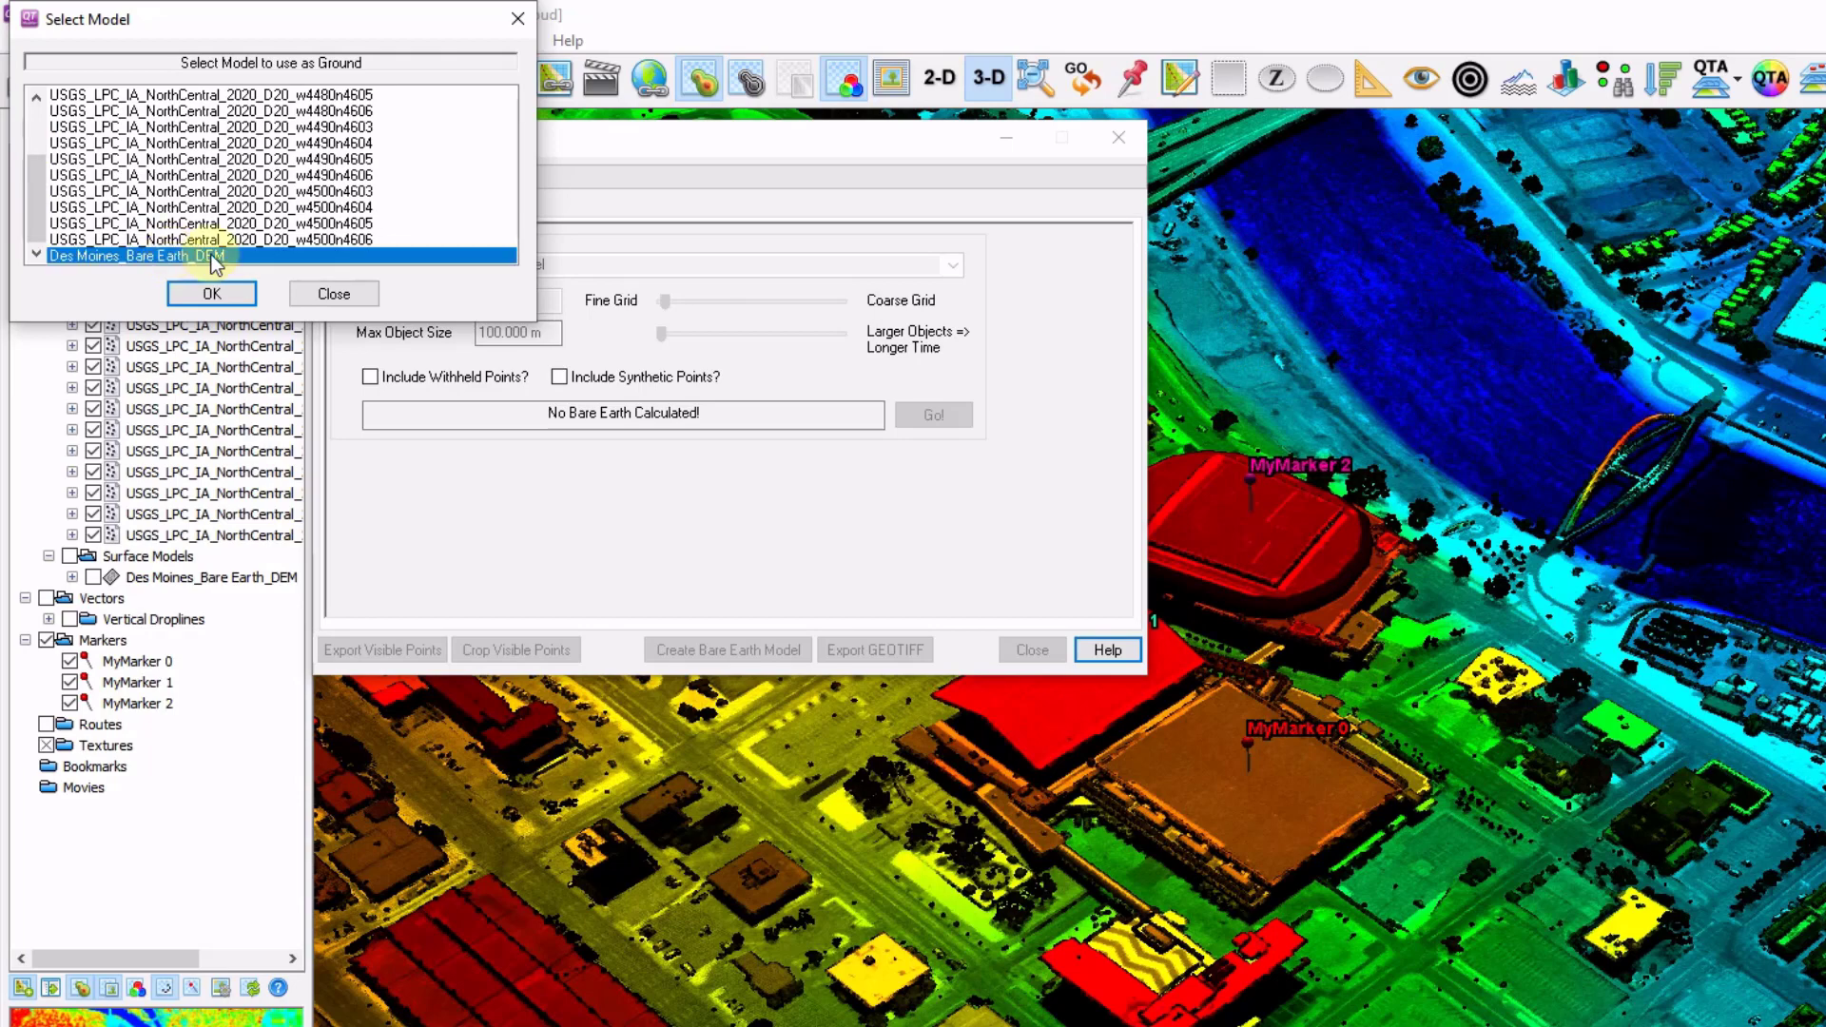
click(212, 294)
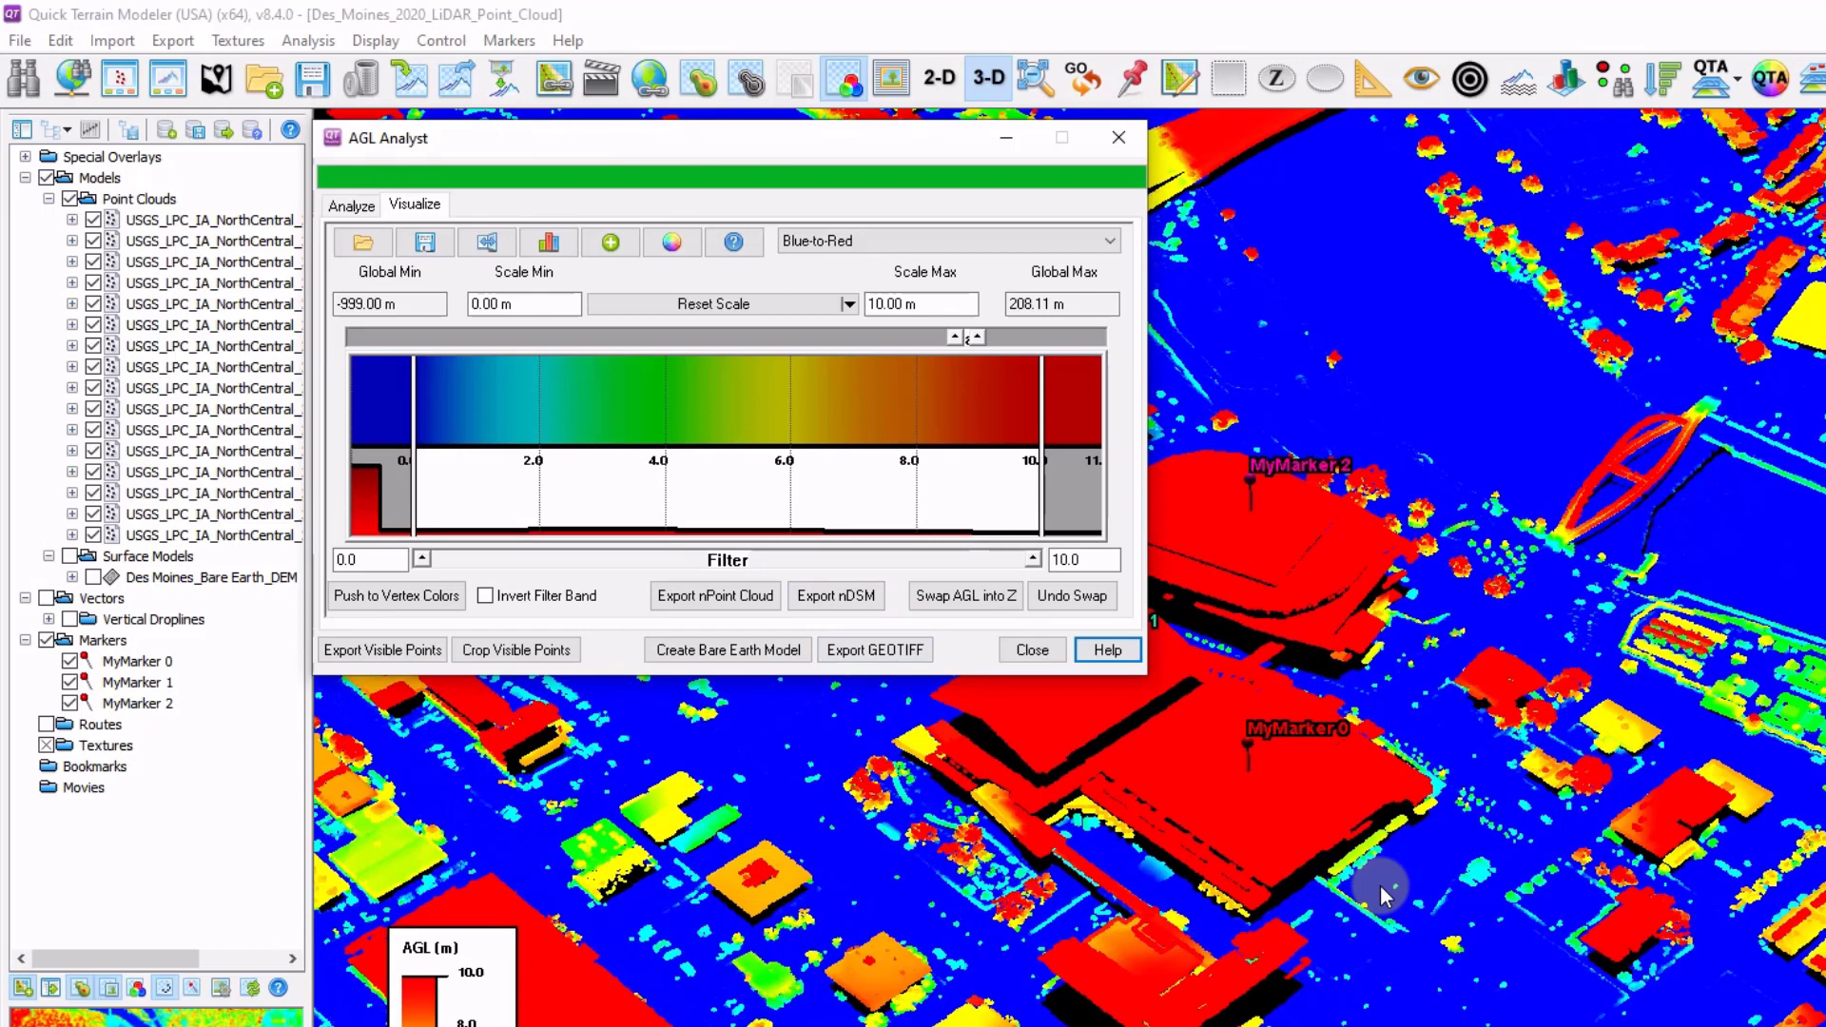
click(1417, 809)
scroll(1313, 603, down, 2)
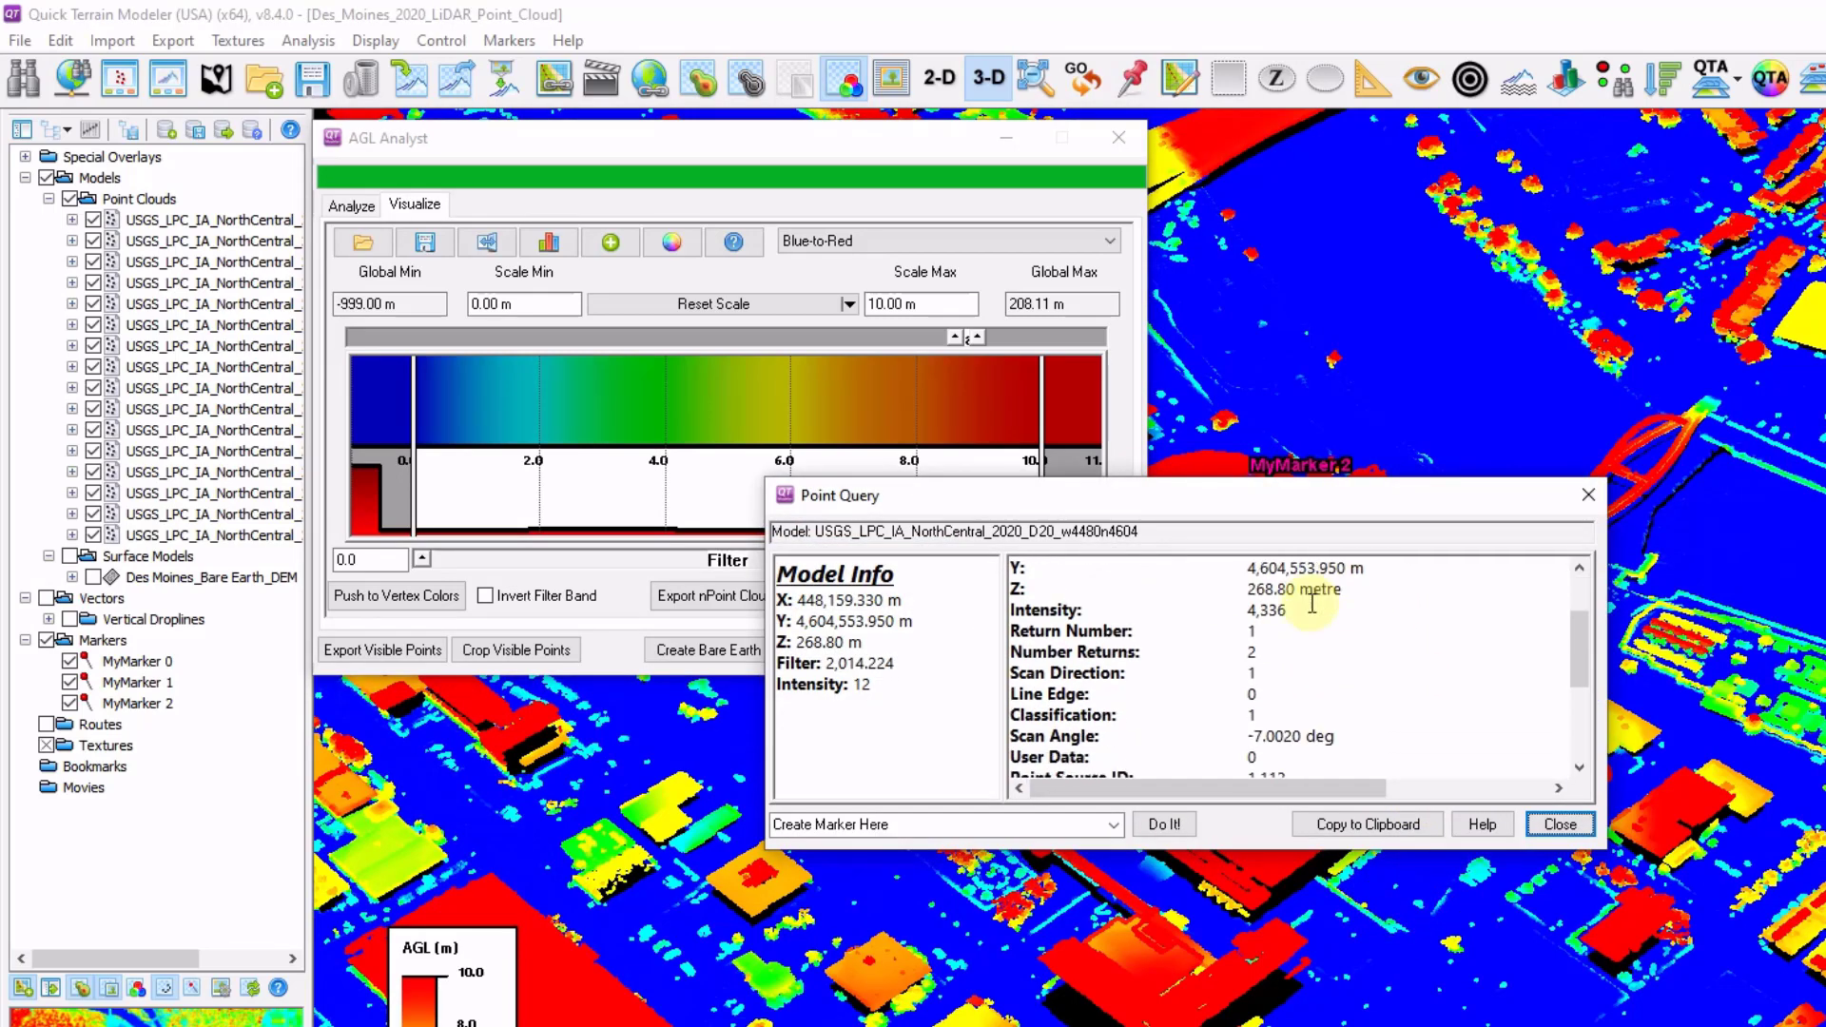
scroll(1308, 605, down, 3)
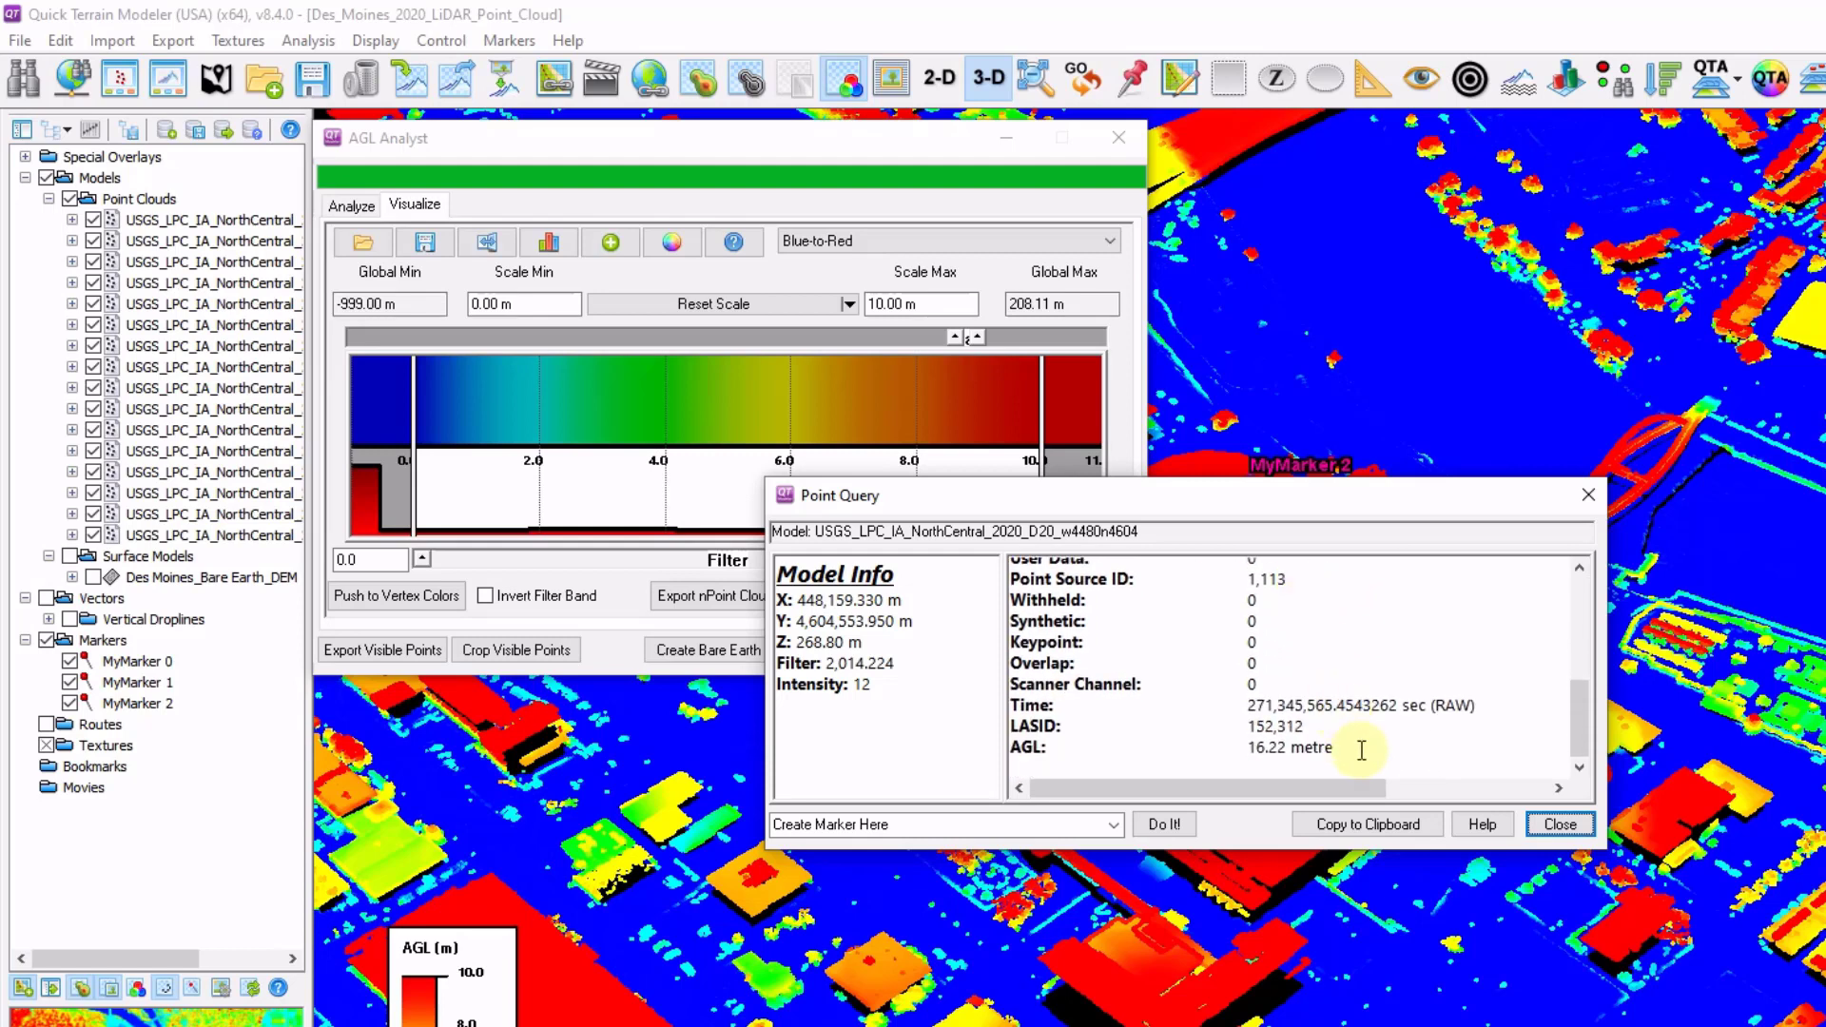
drag(992, 762, 973, 750)
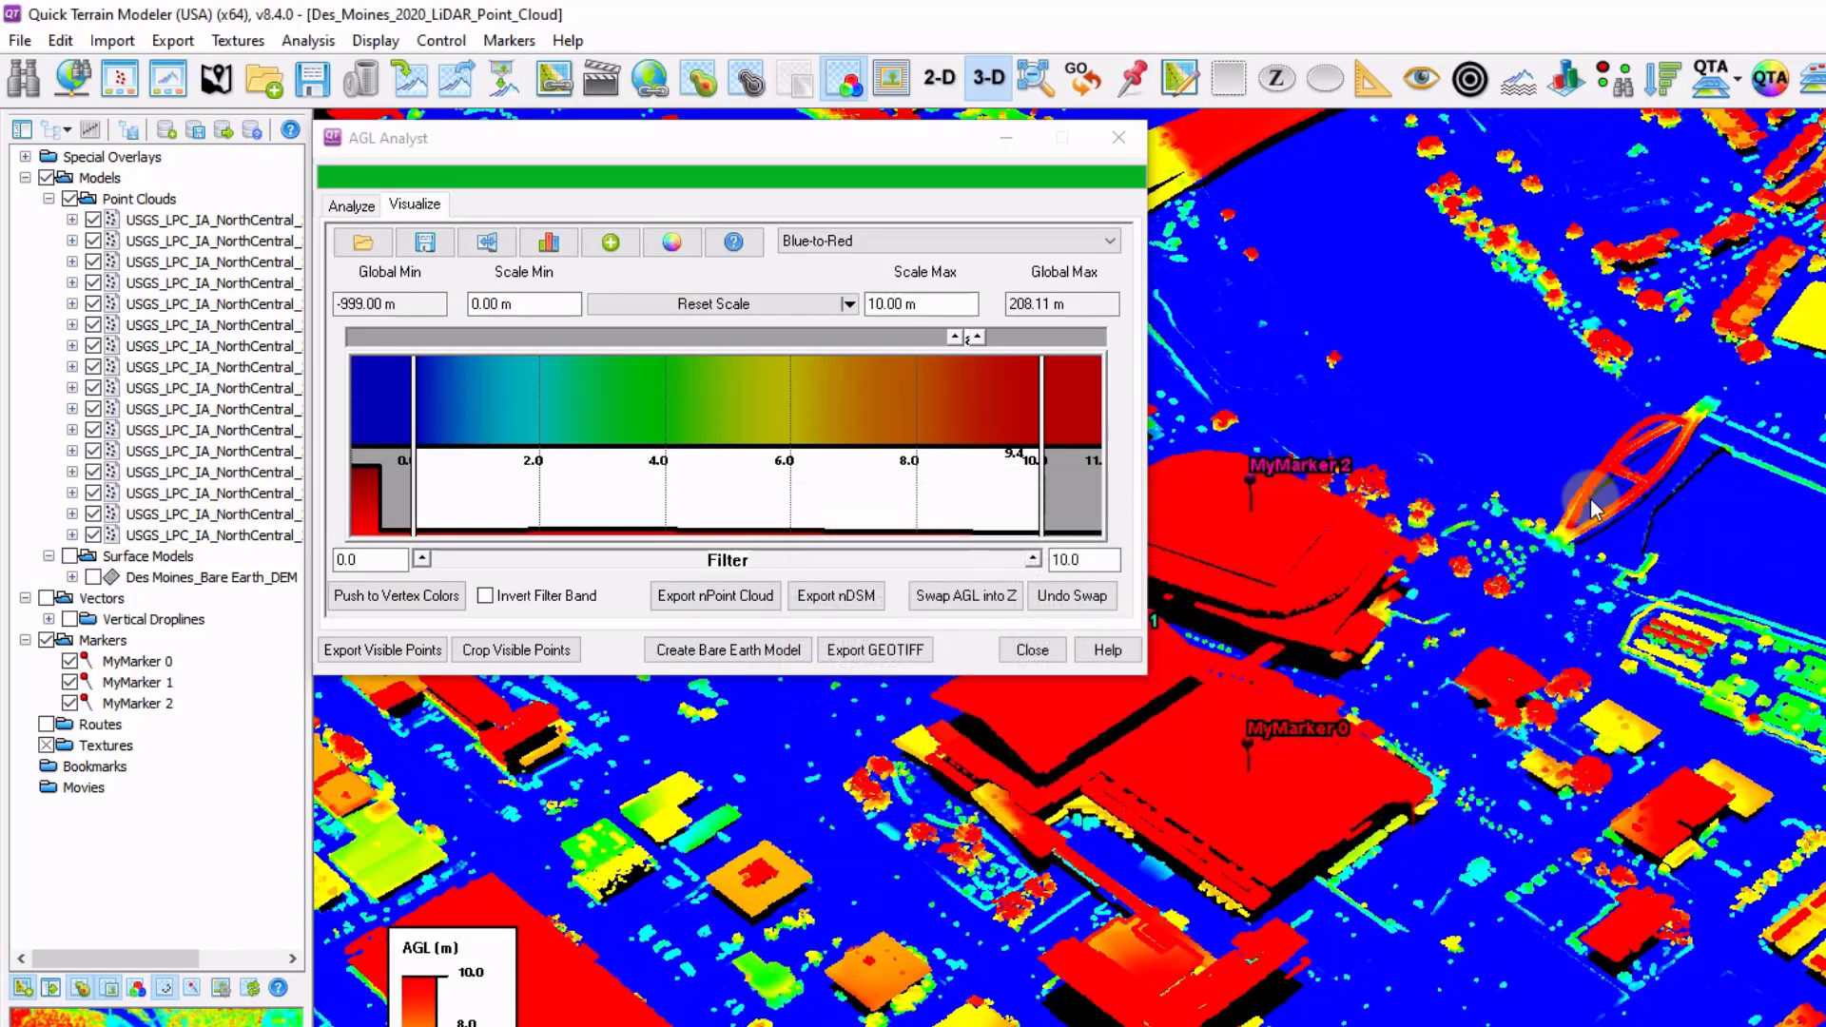
View the city north-up, try filtering heights between 2.9 and 7.9 m, then close AGL Analyst.
click(1589, 495)
scroll(1617, 723, down, 5)
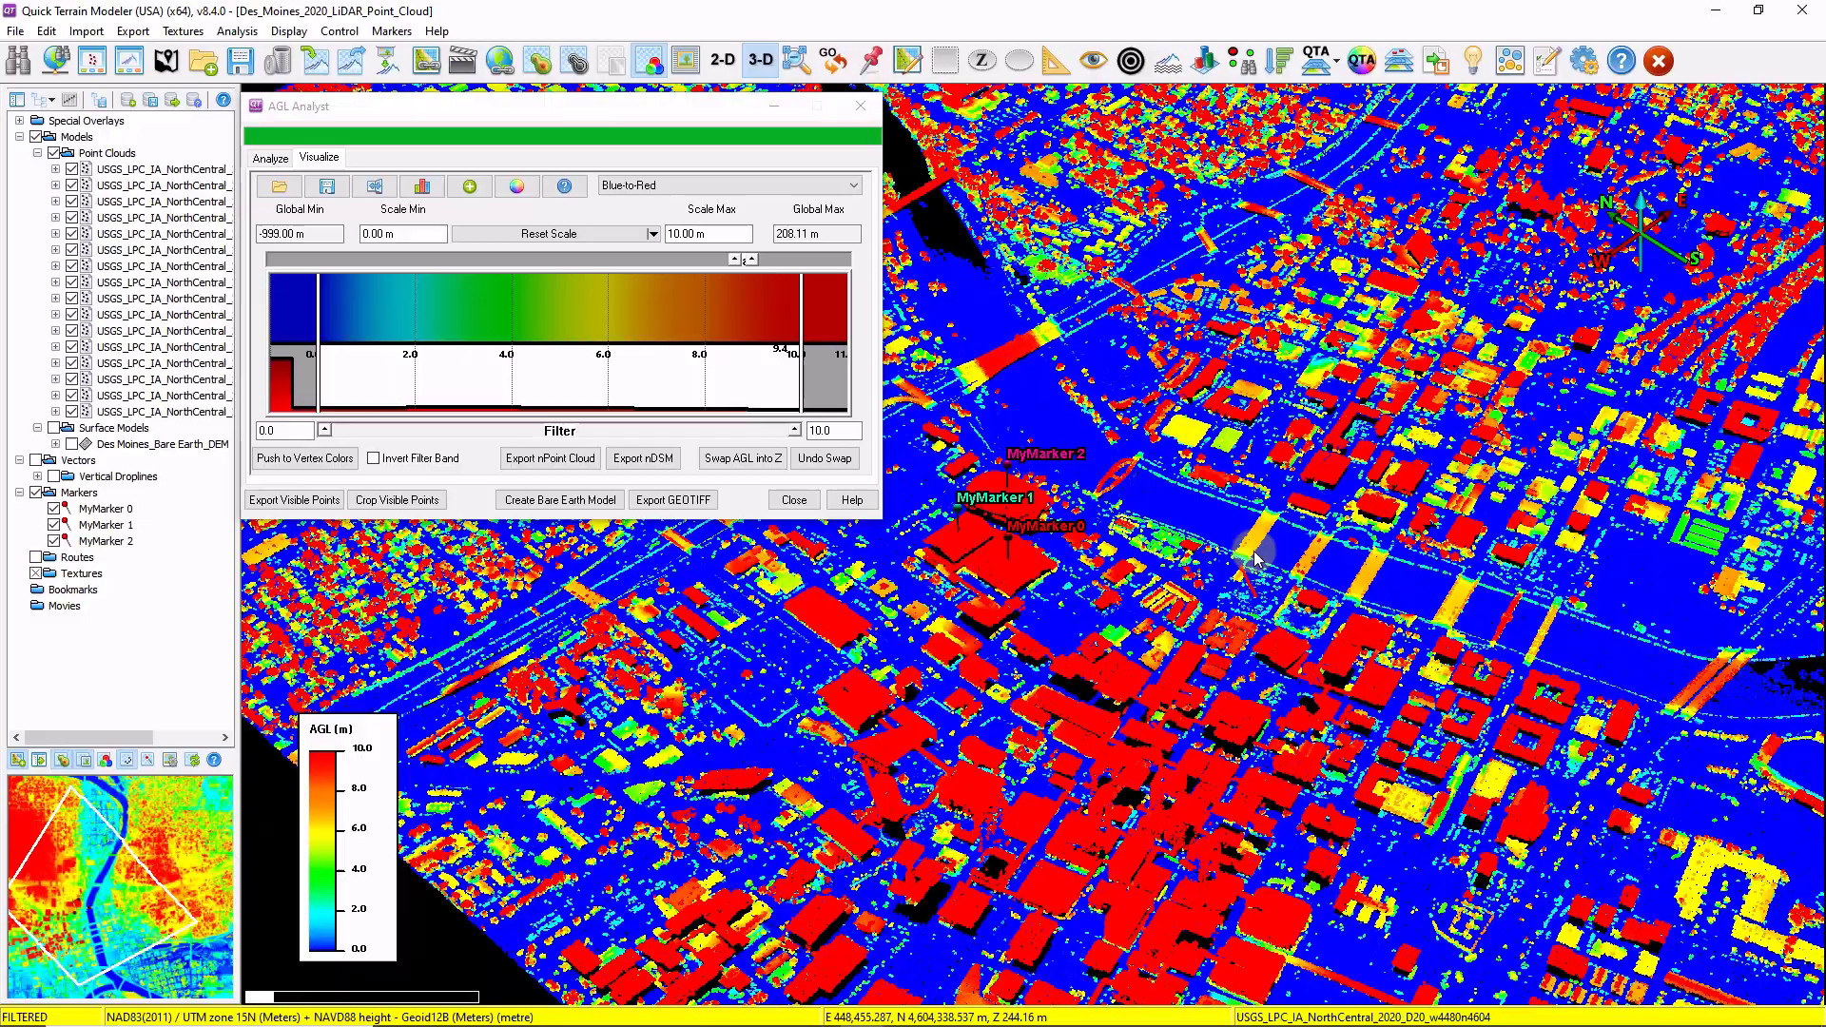
scroll(1232, 595, up, 2)
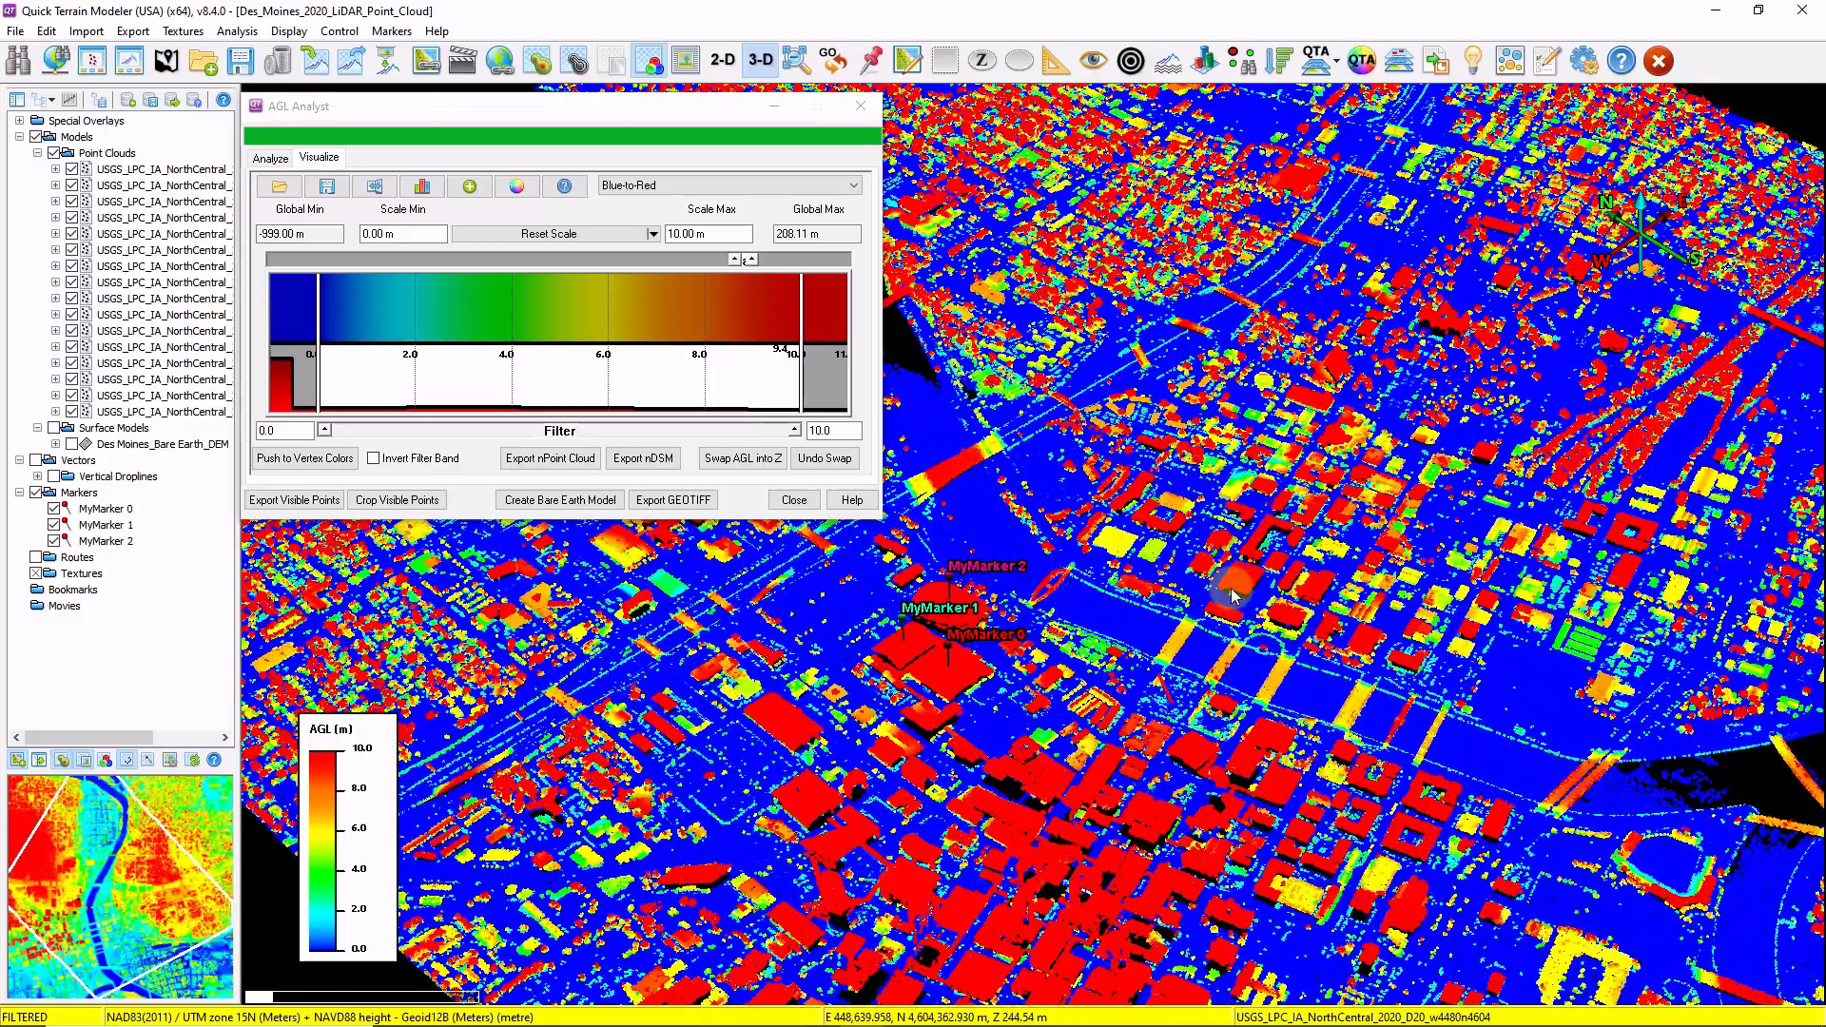
drag(1233, 594, 1235, 523)
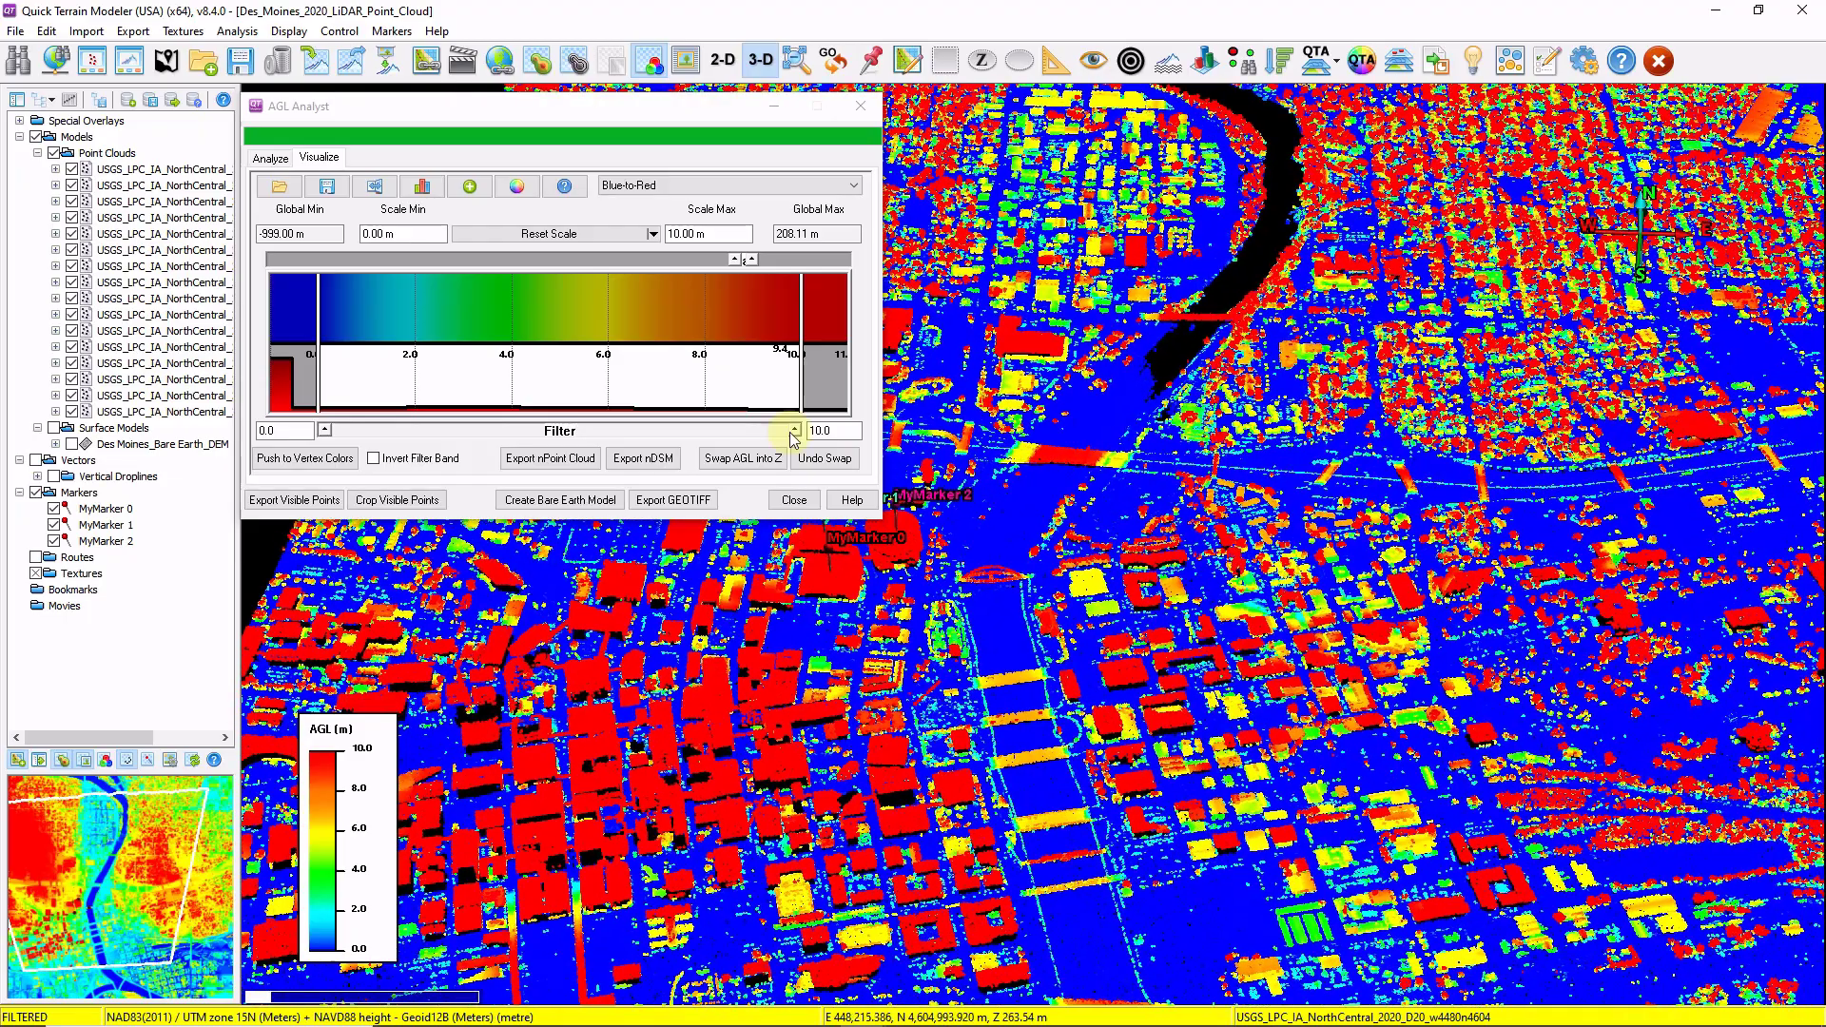
mouse_move(794, 433)
mouse_down()
mouse_move(376, 451)
mouse_move(826, 451)
mouse_up()
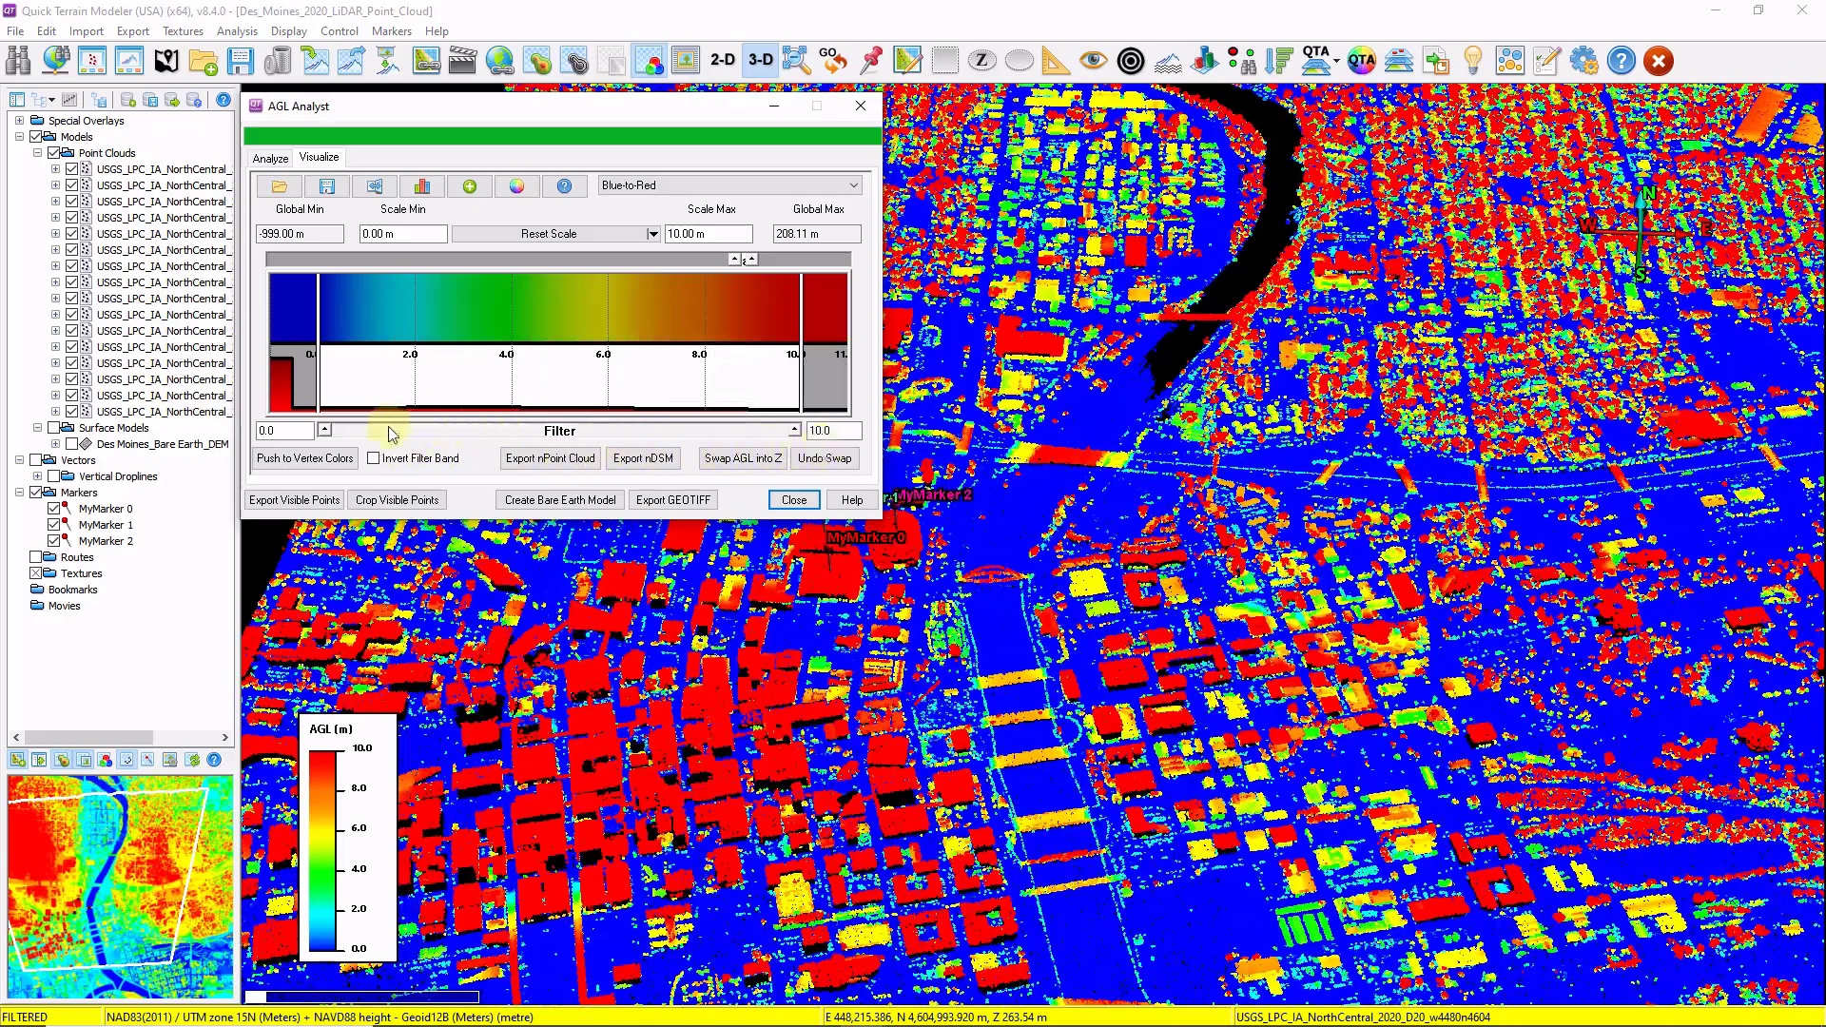
mouse_move(325, 436)
mouse_down()
mouse_move(445, 439)
mouse_move(325, 437)
mouse_up()
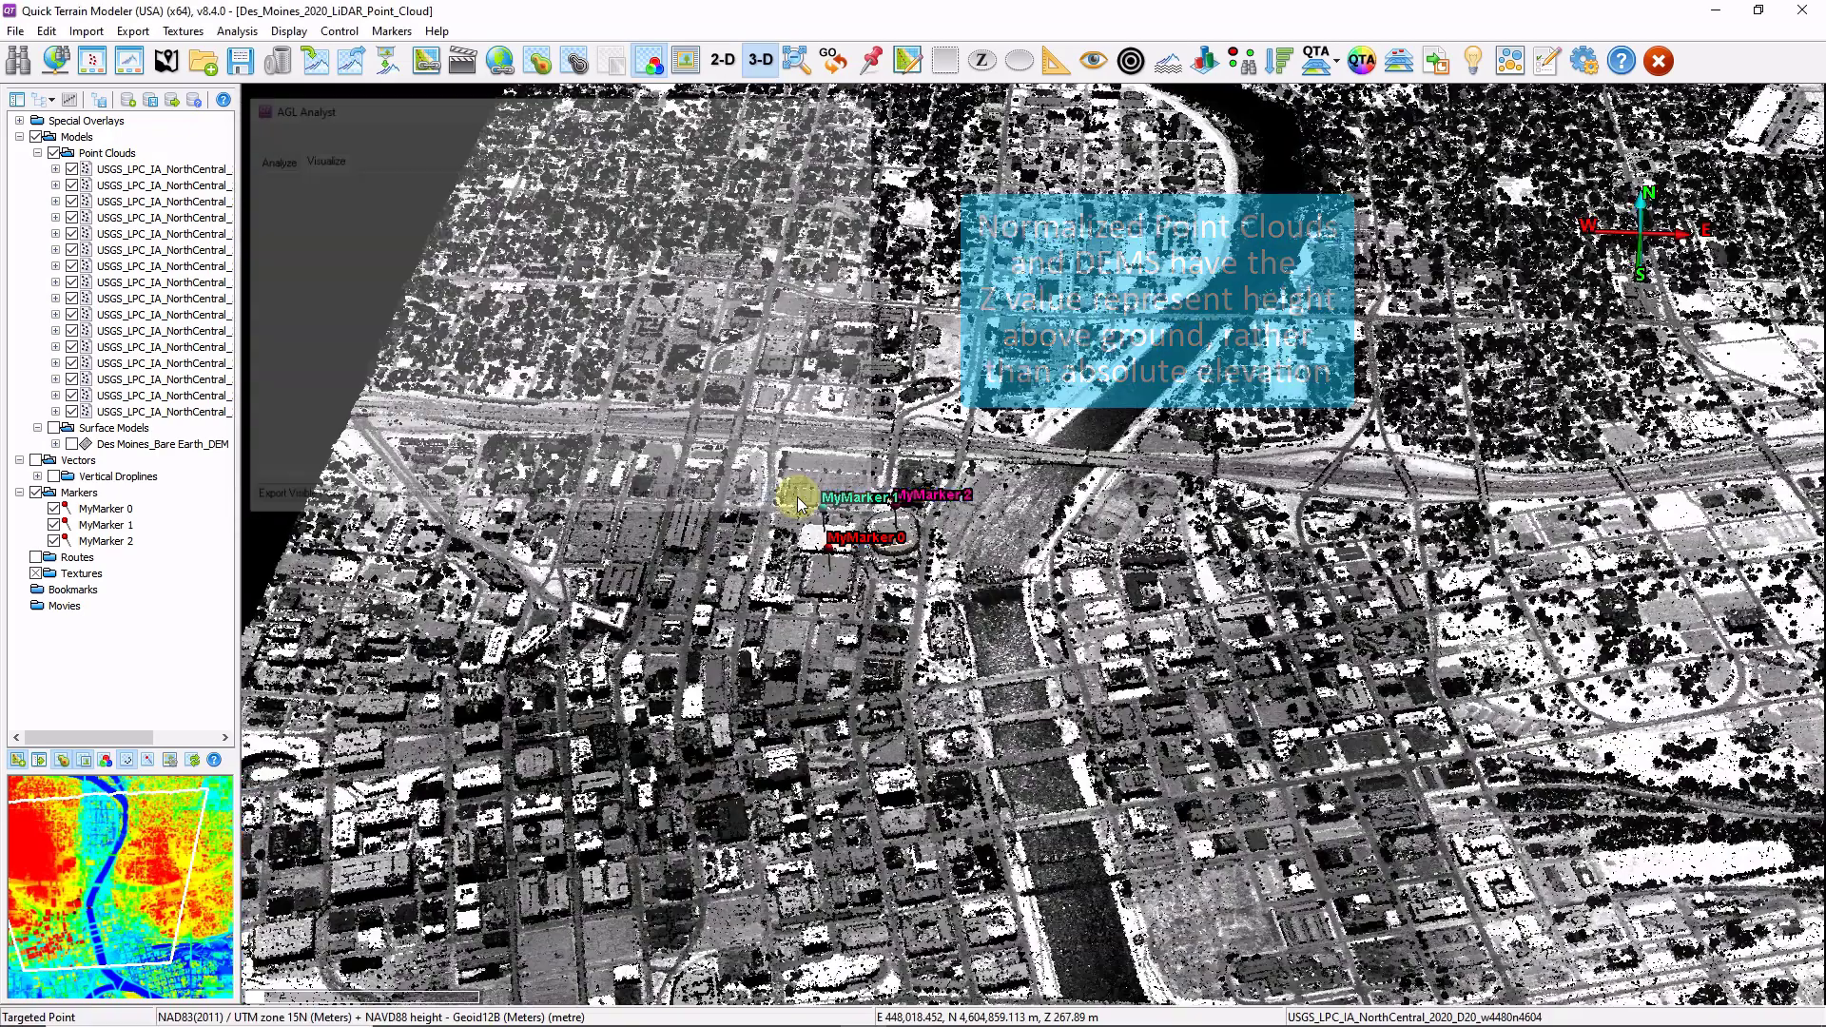
click(794, 500)
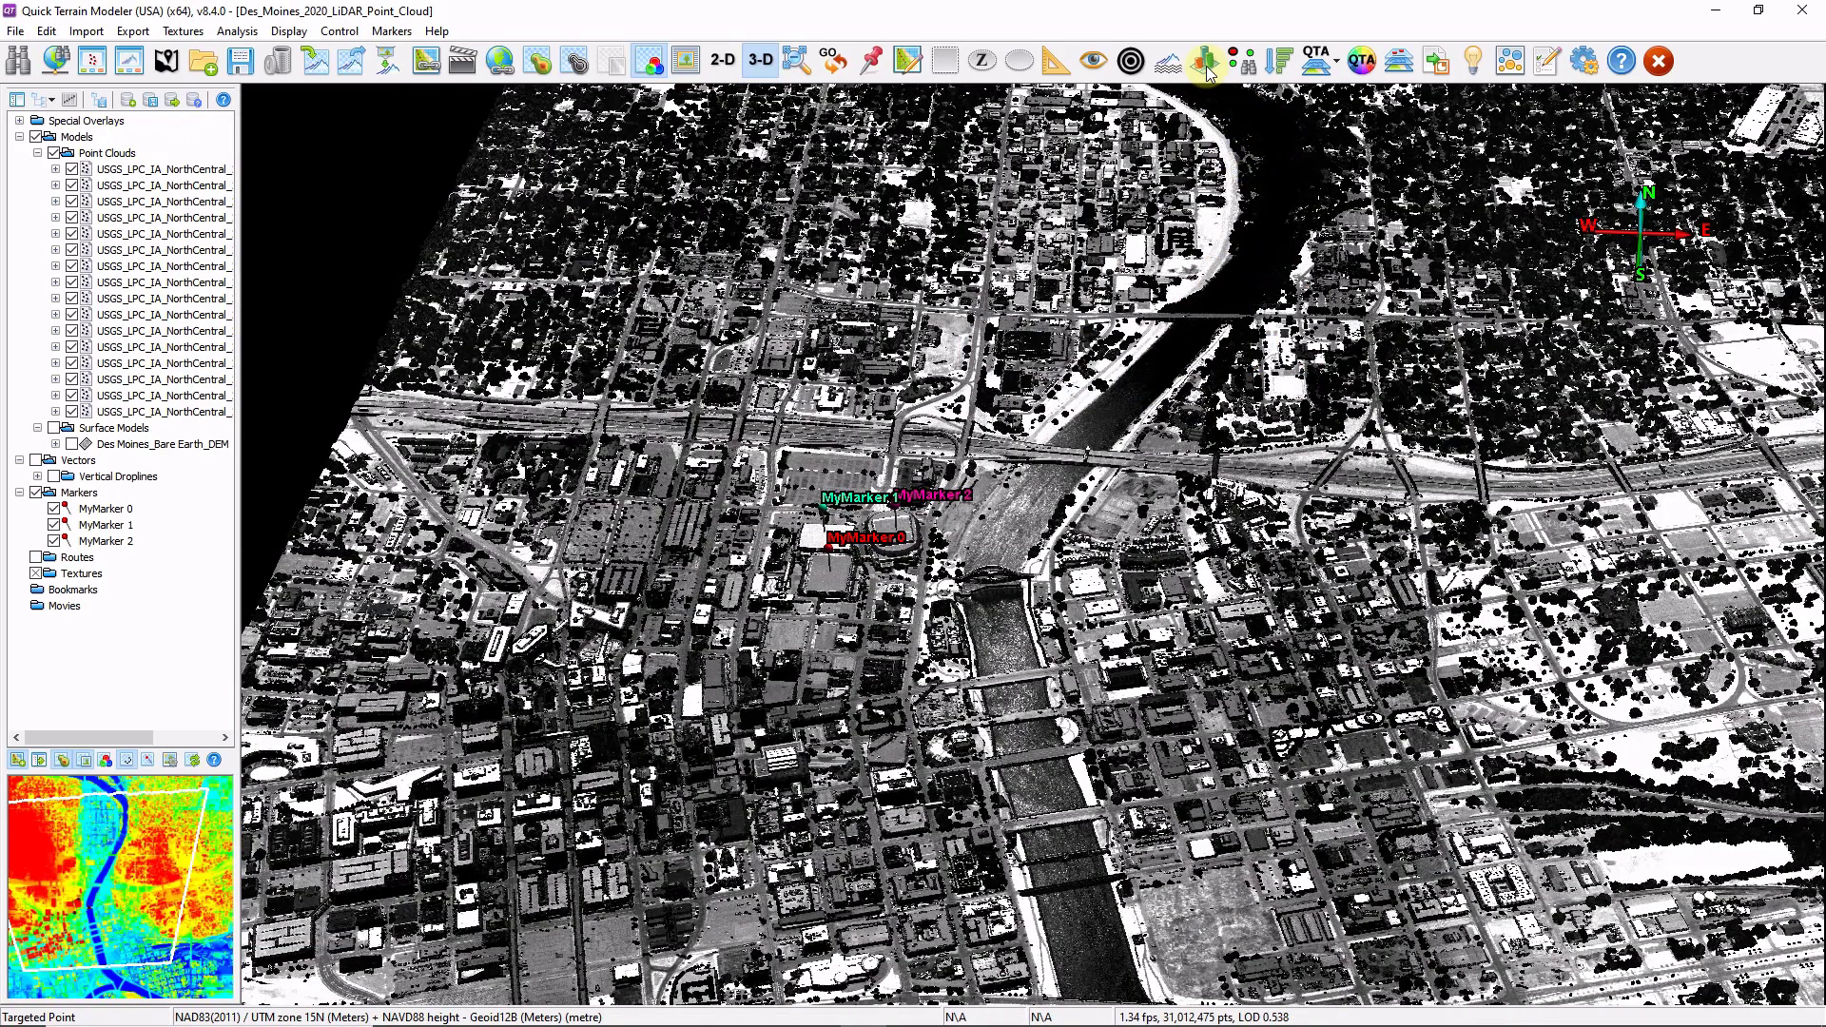
Calculate a Density (ppm^2) grid statistic in Generate Grid Statistics and zoom out to the full tile.
click(1205, 62)
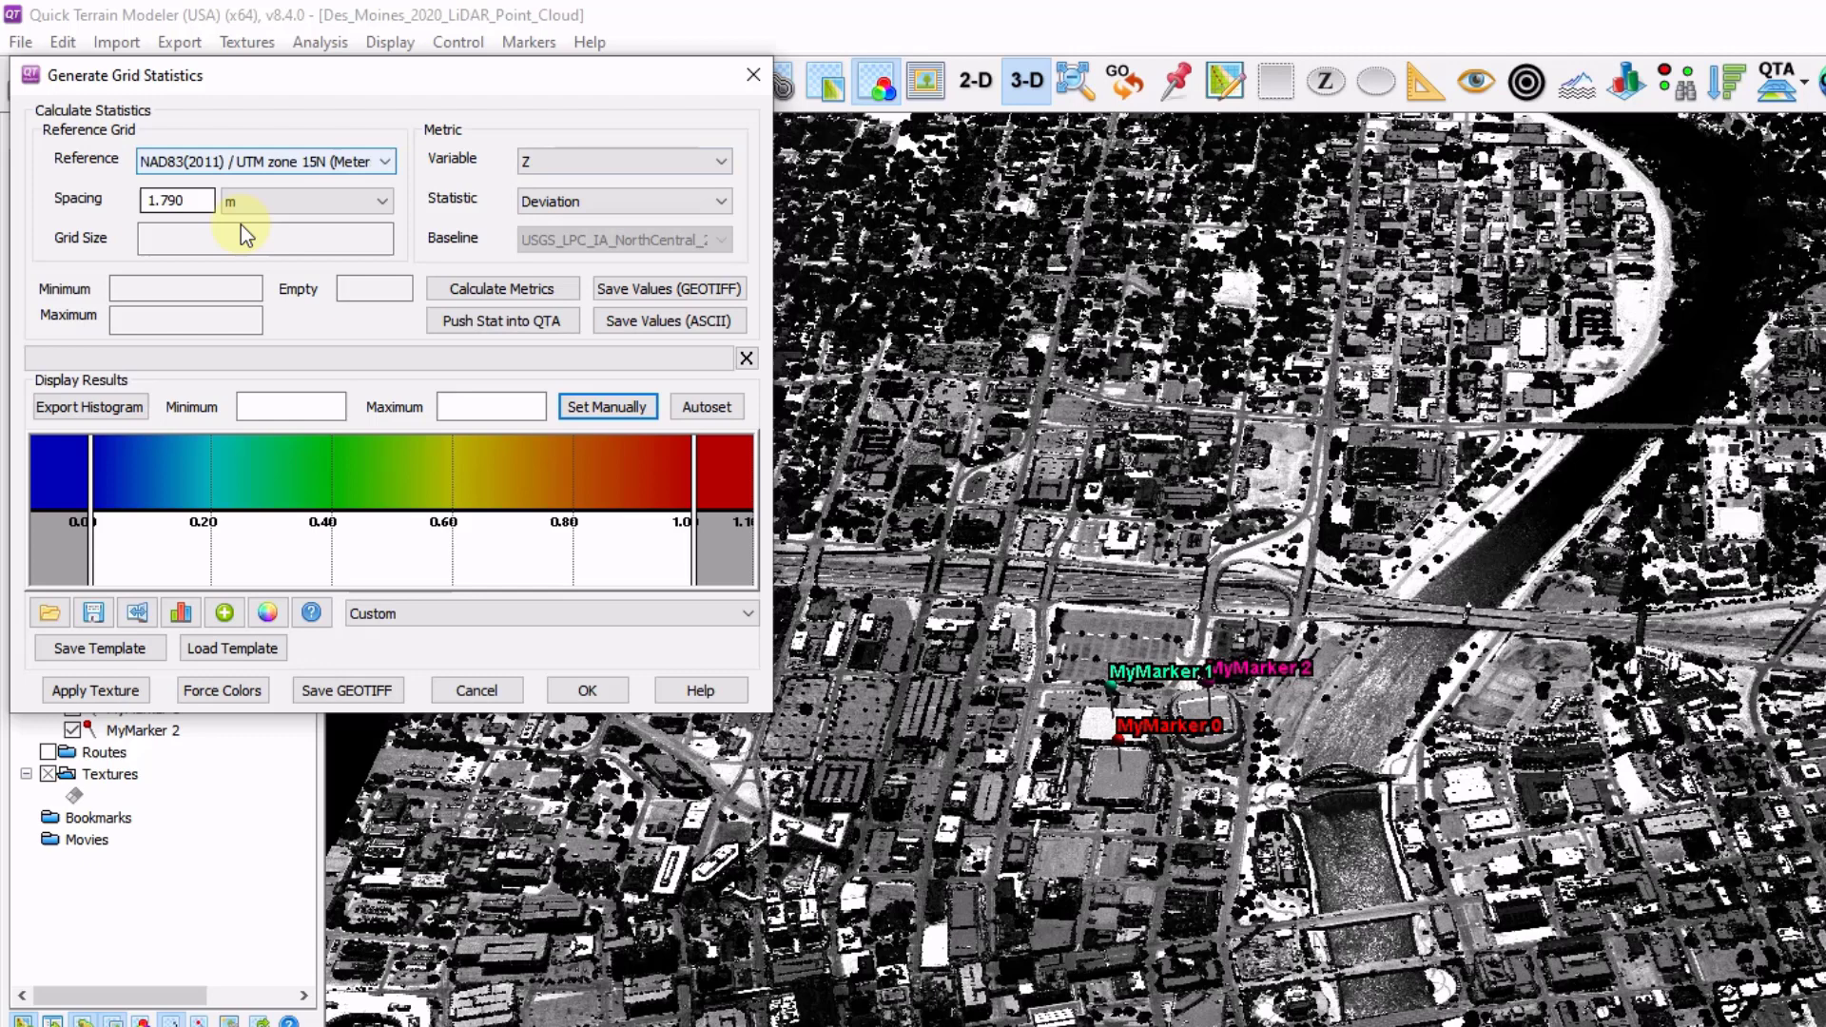
click(728, 164)
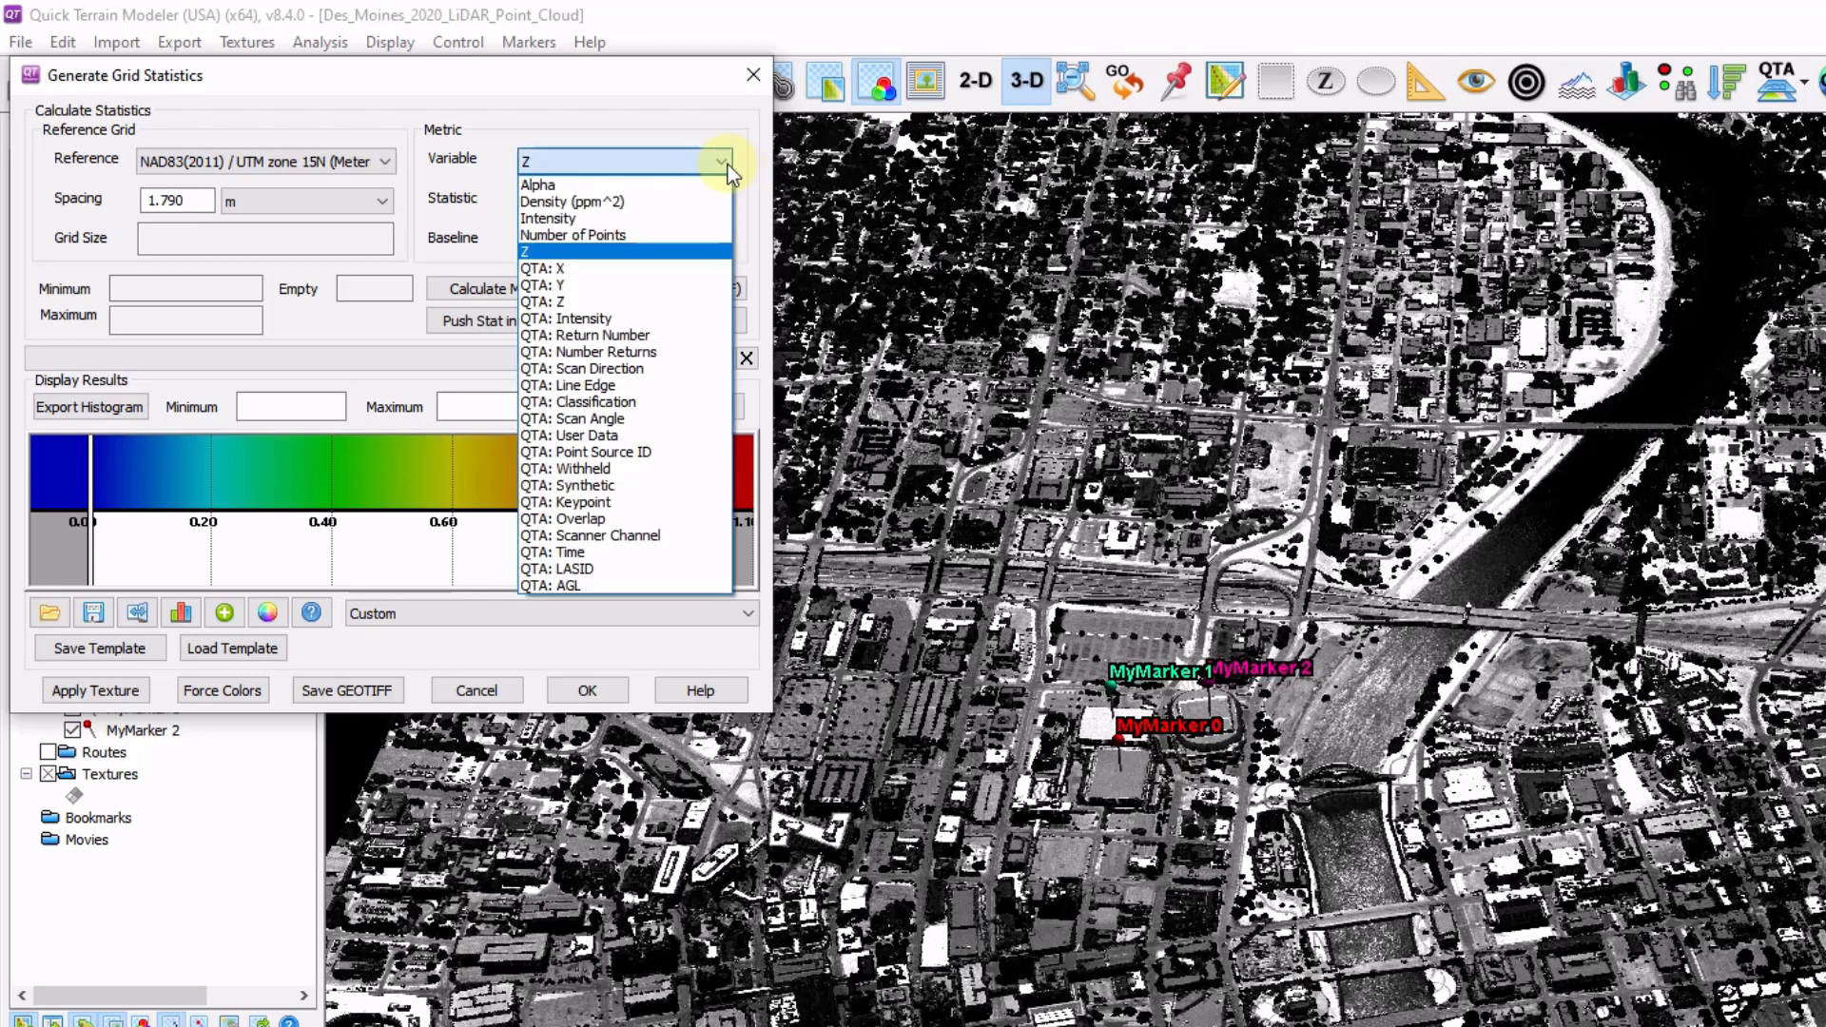
click(681, 205)
click(526, 290)
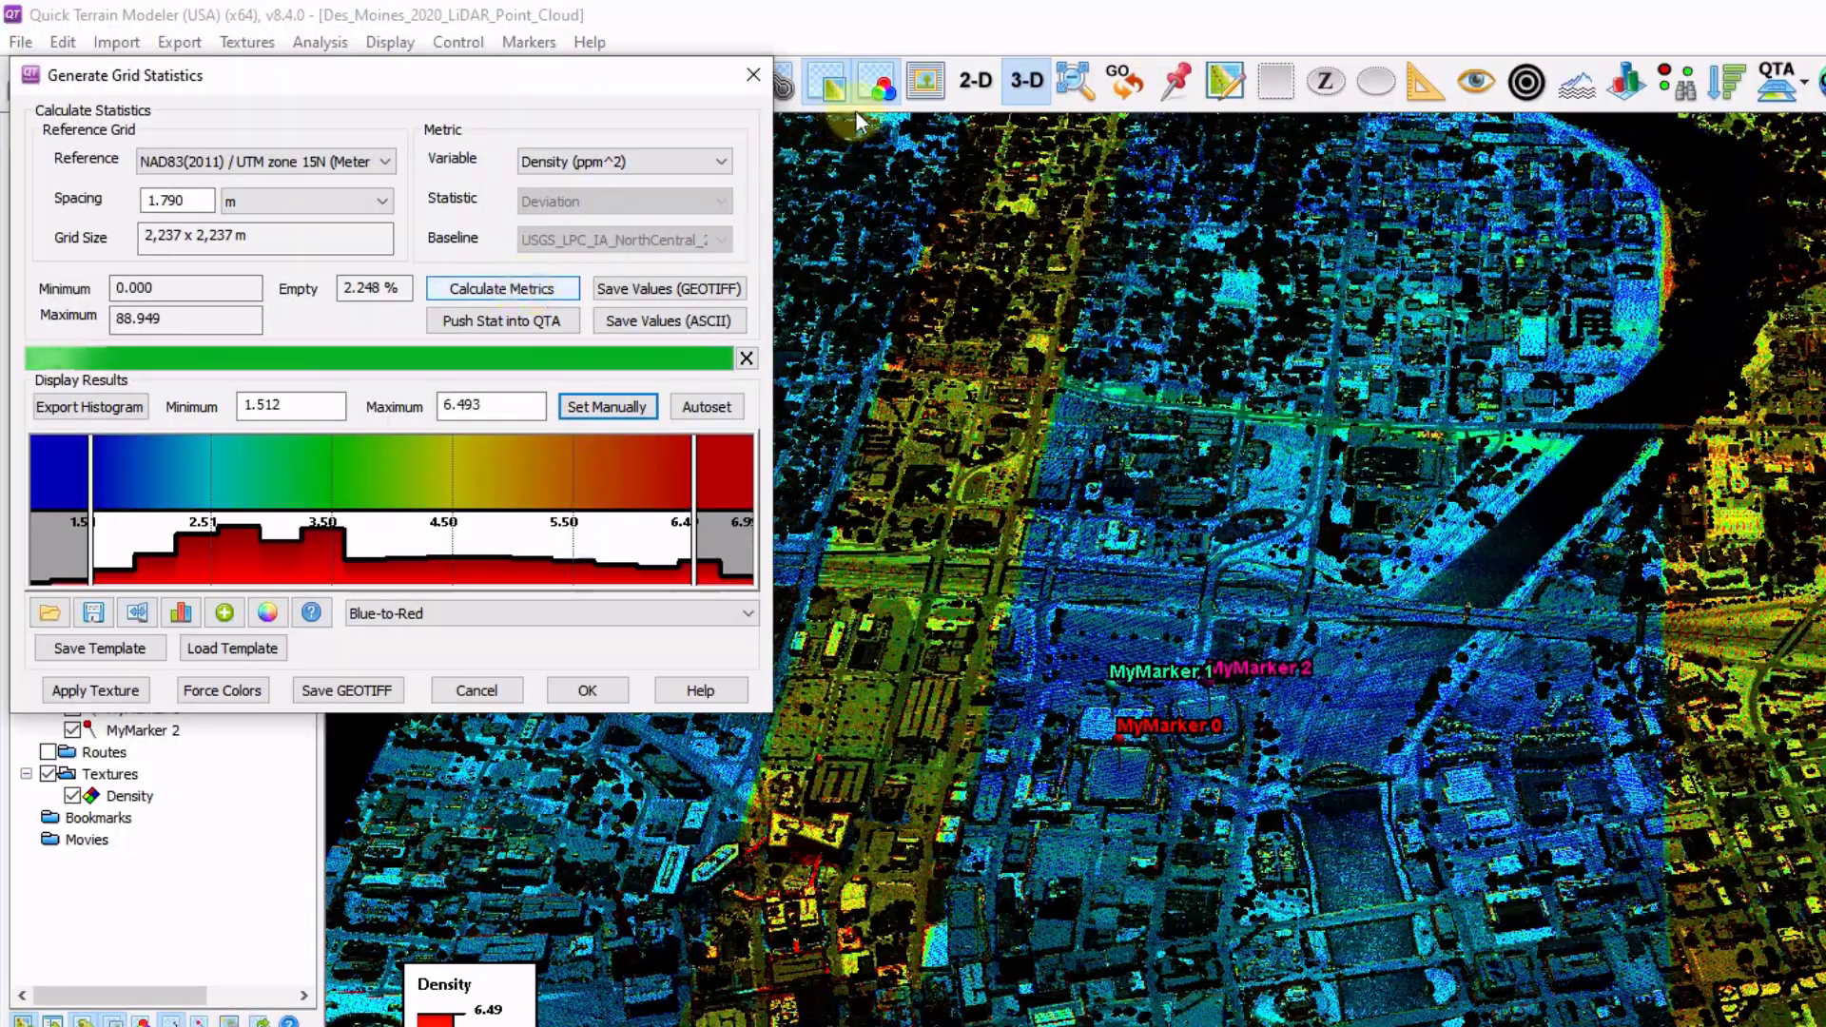
click(879, 88)
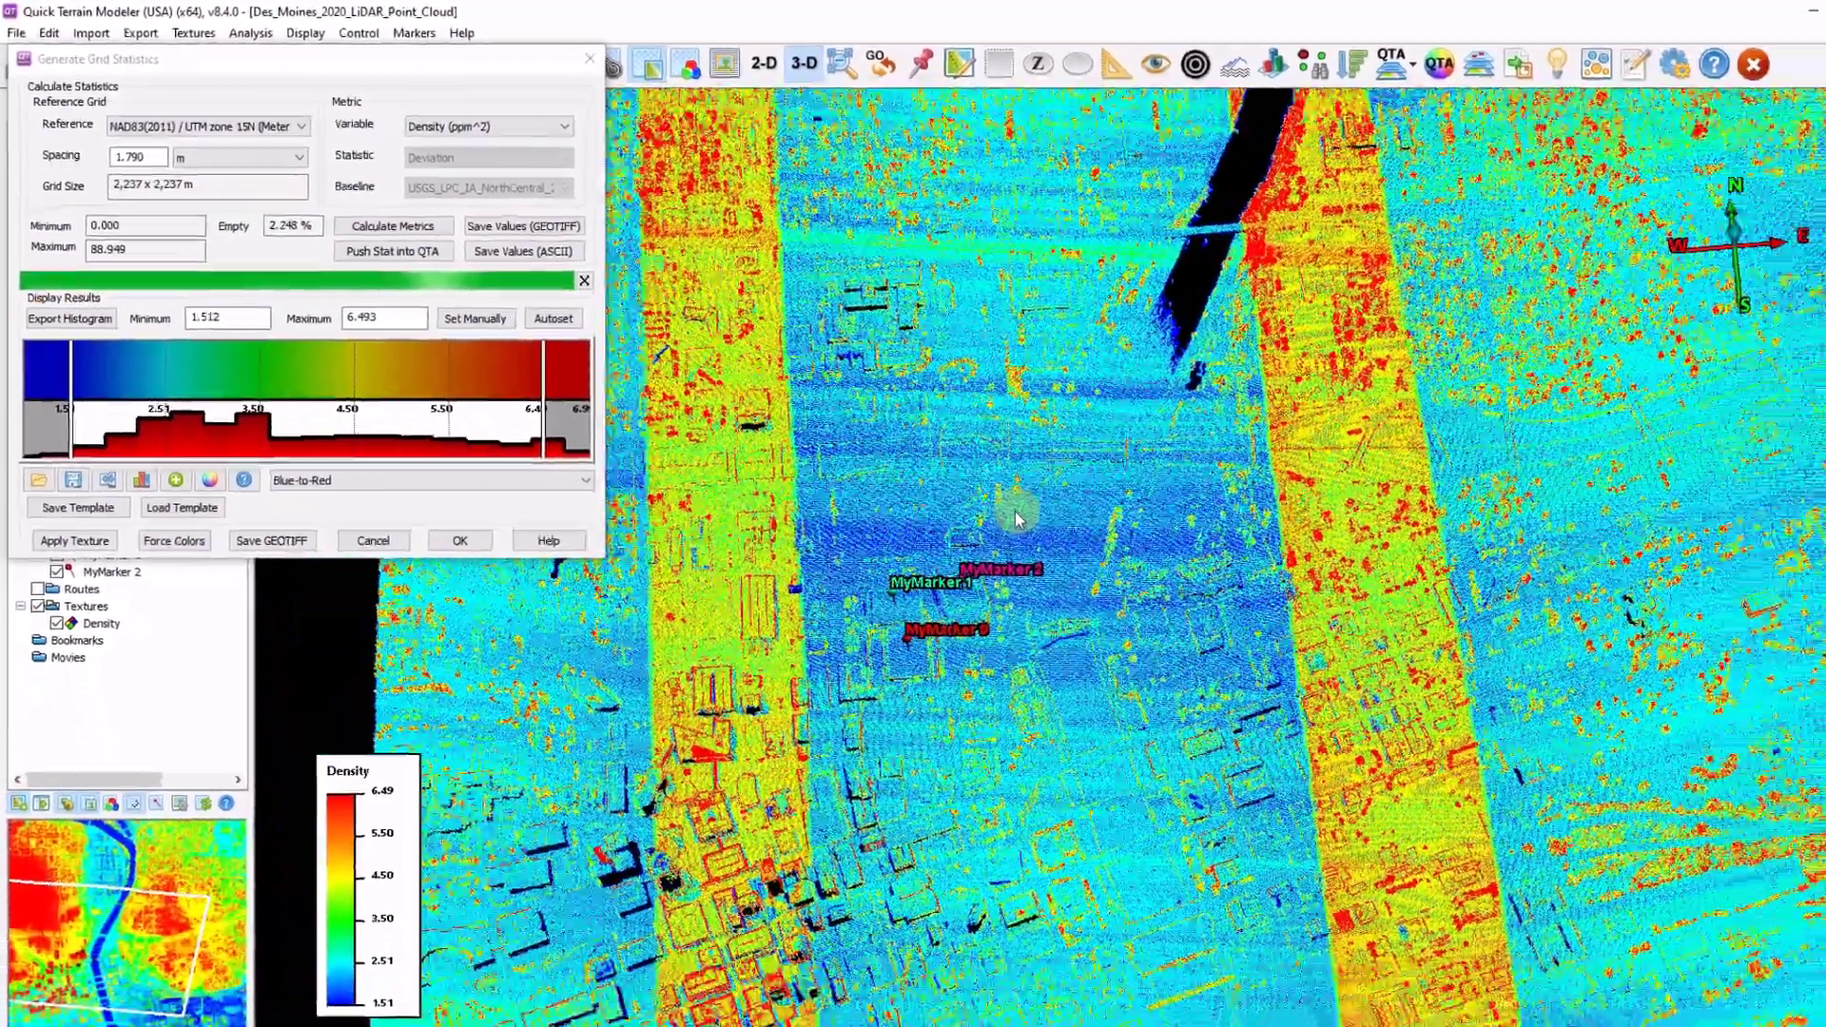
scroll(1016, 518, down, 5)
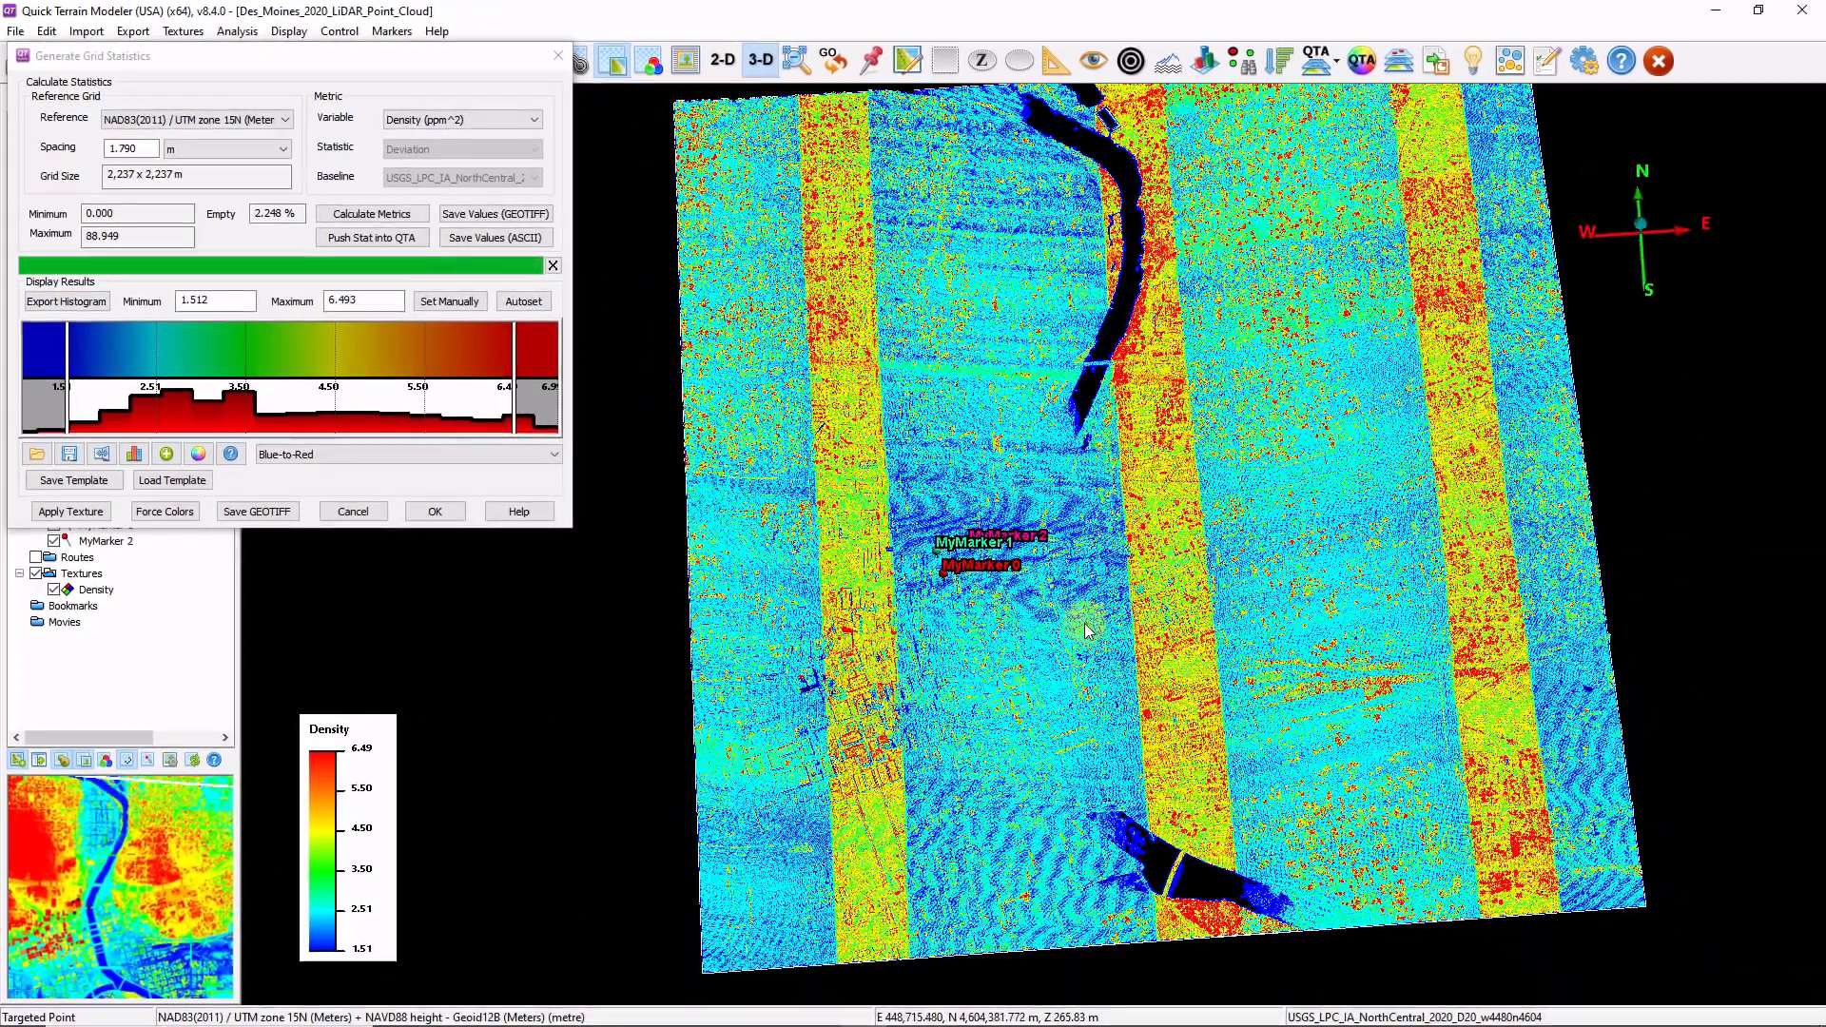
Calculate a Z Deviation grid statistic and tilt the view to inspect the deviation surface.
click(529, 122)
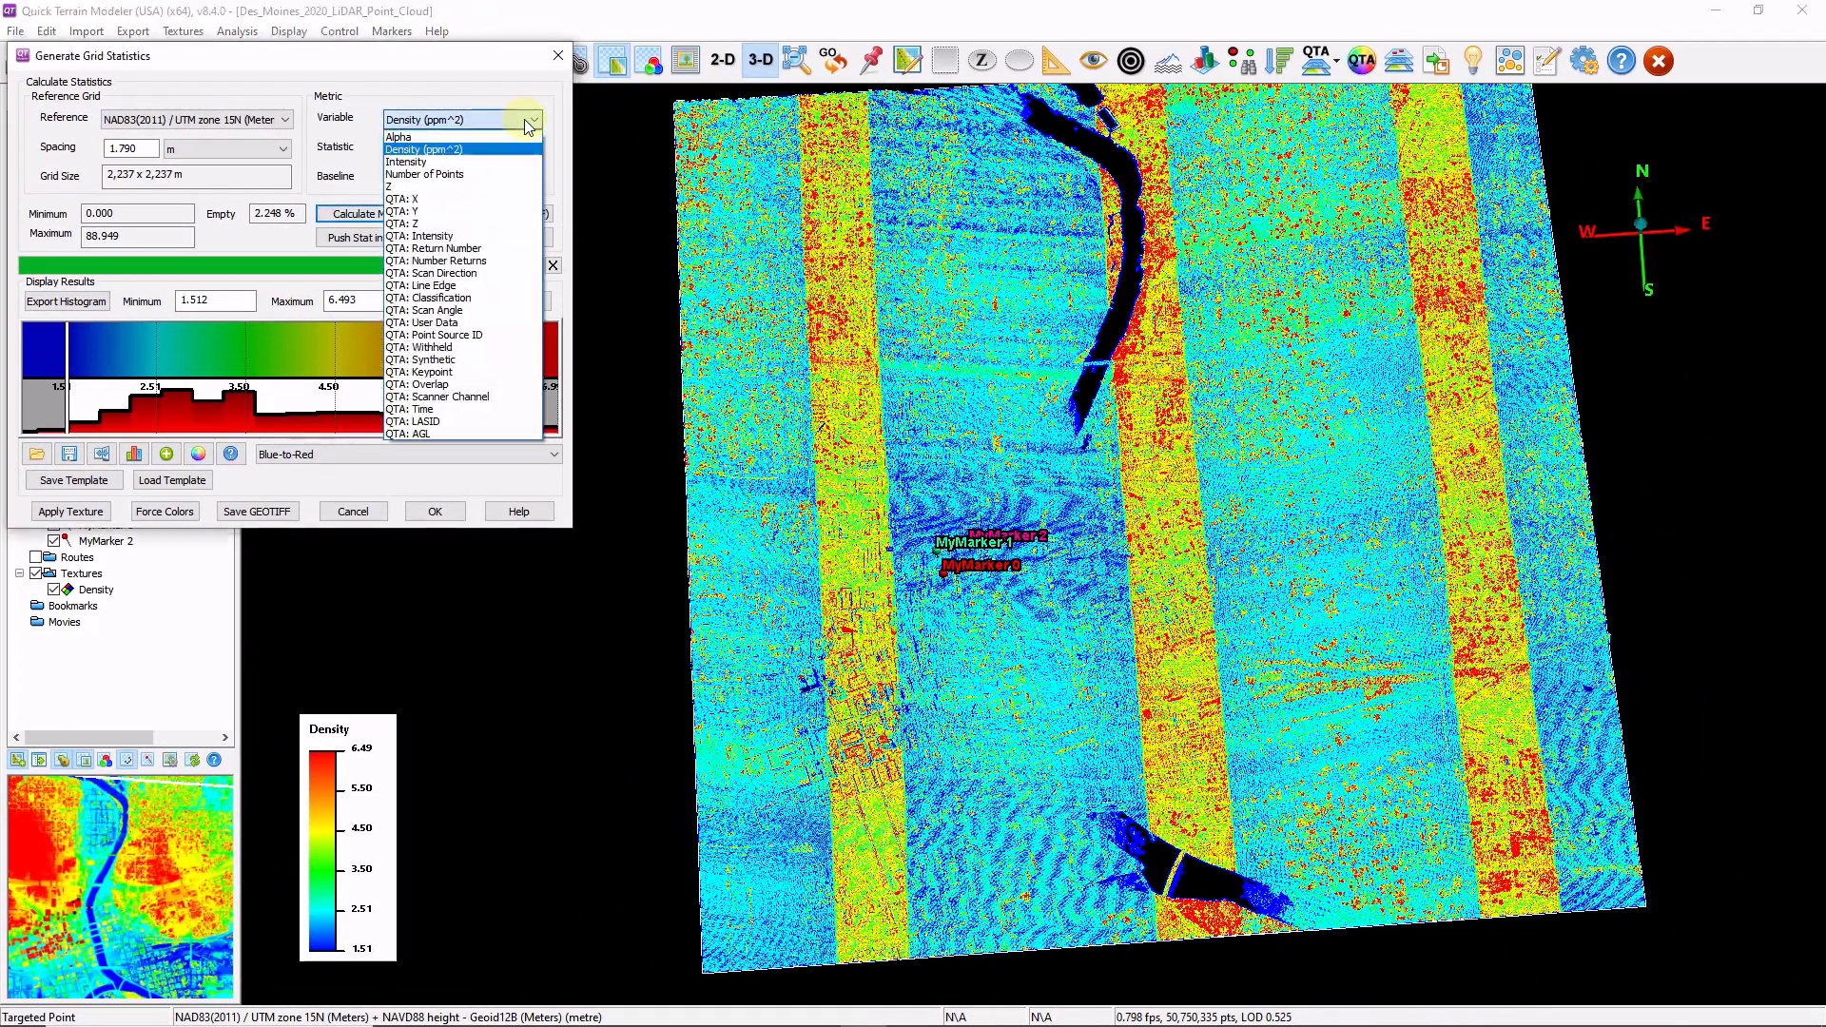
click(495, 187)
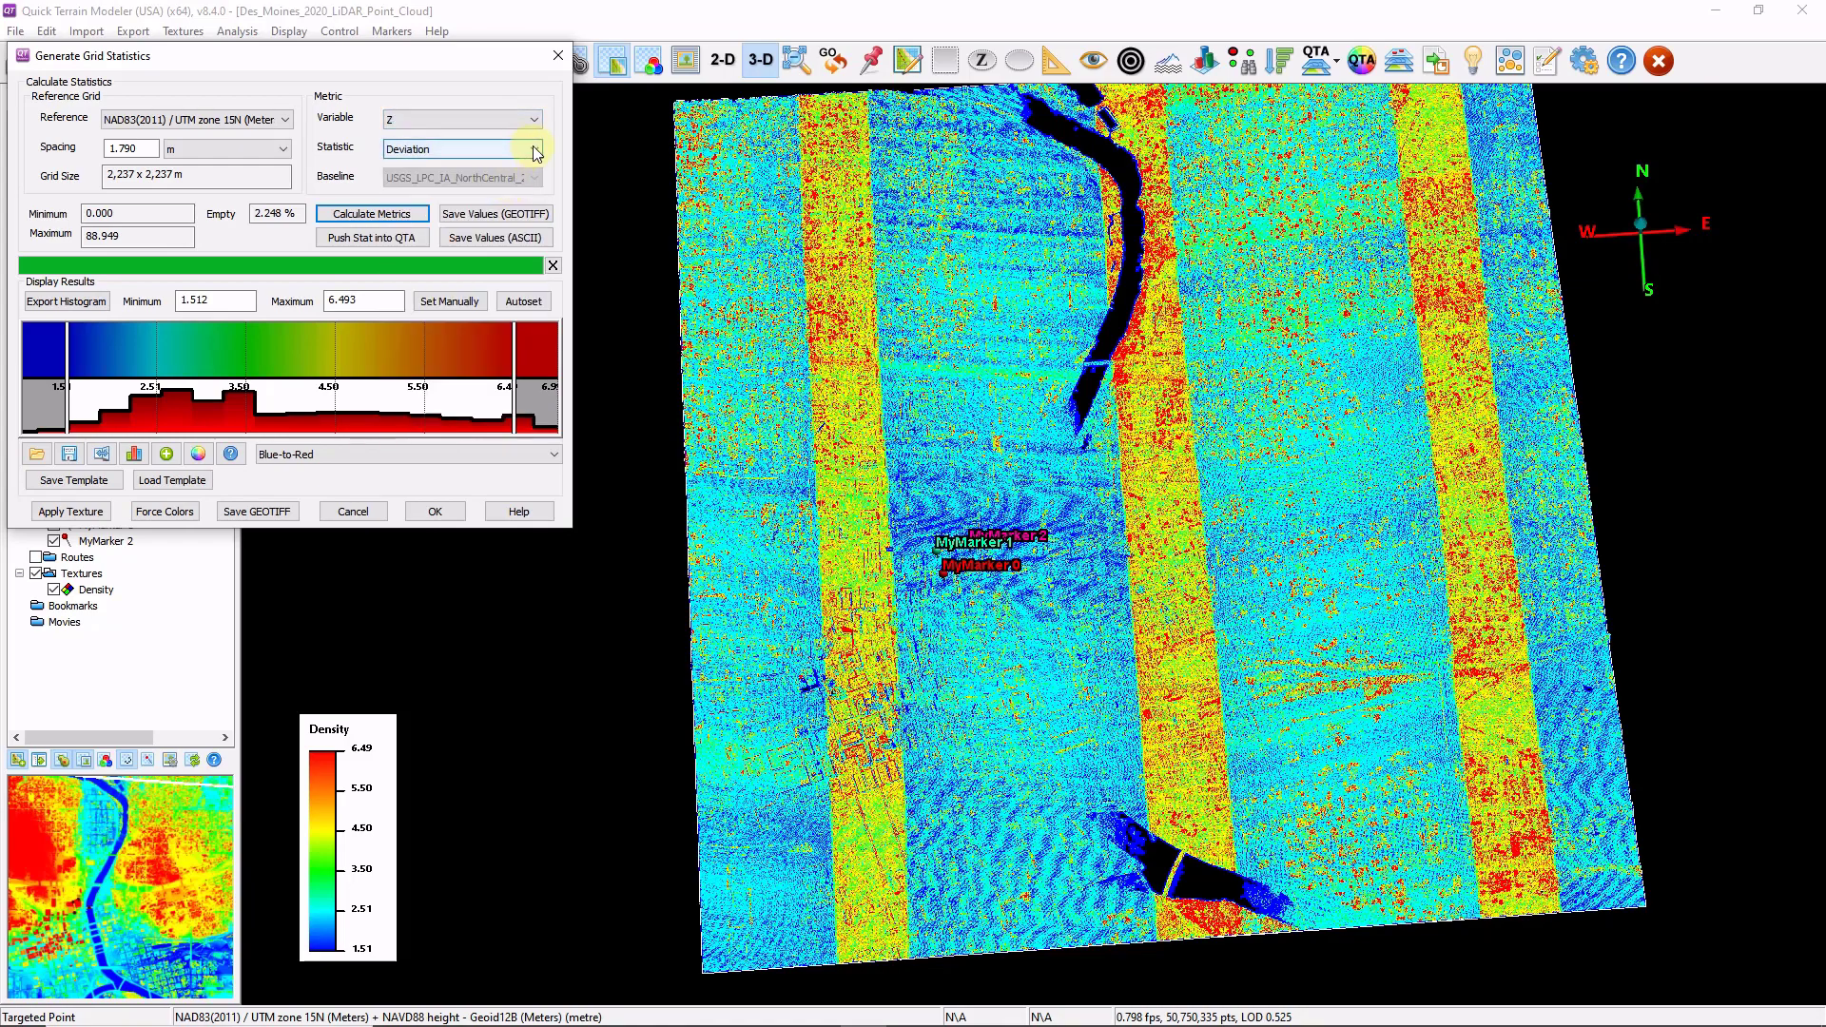
click(534, 149)
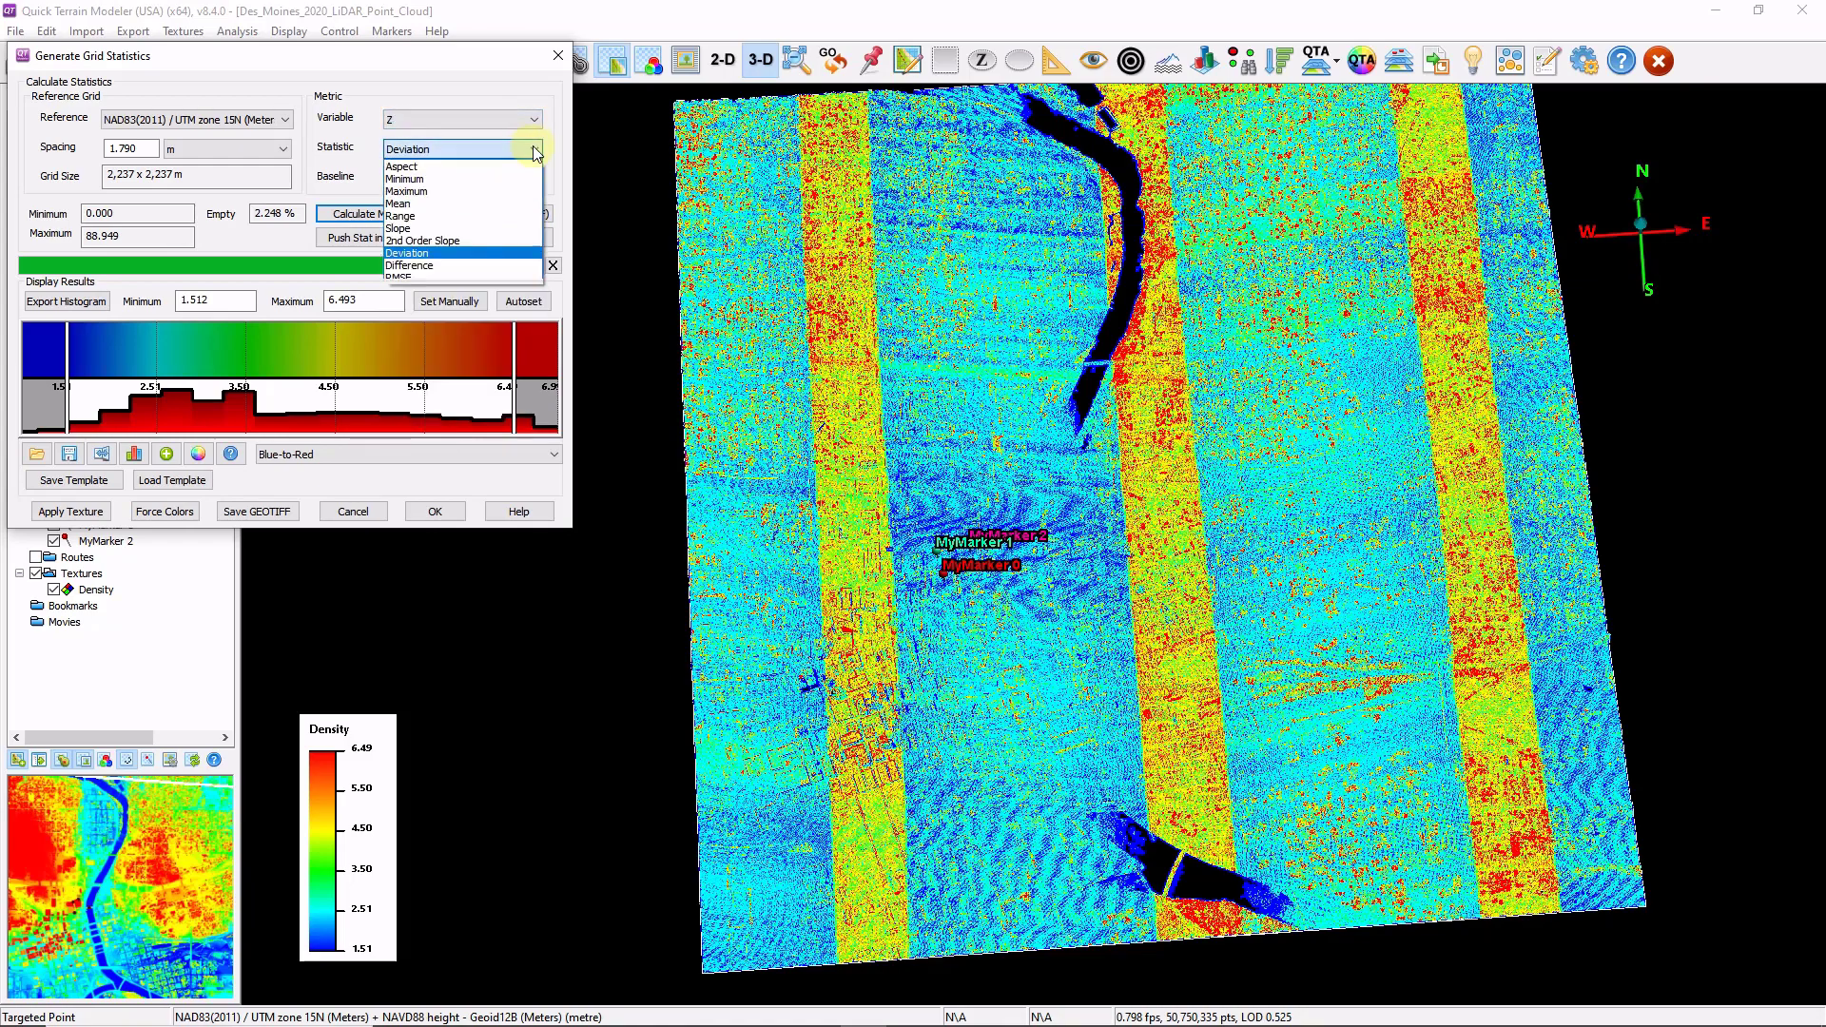
click(509, 253)
click(405, 217)
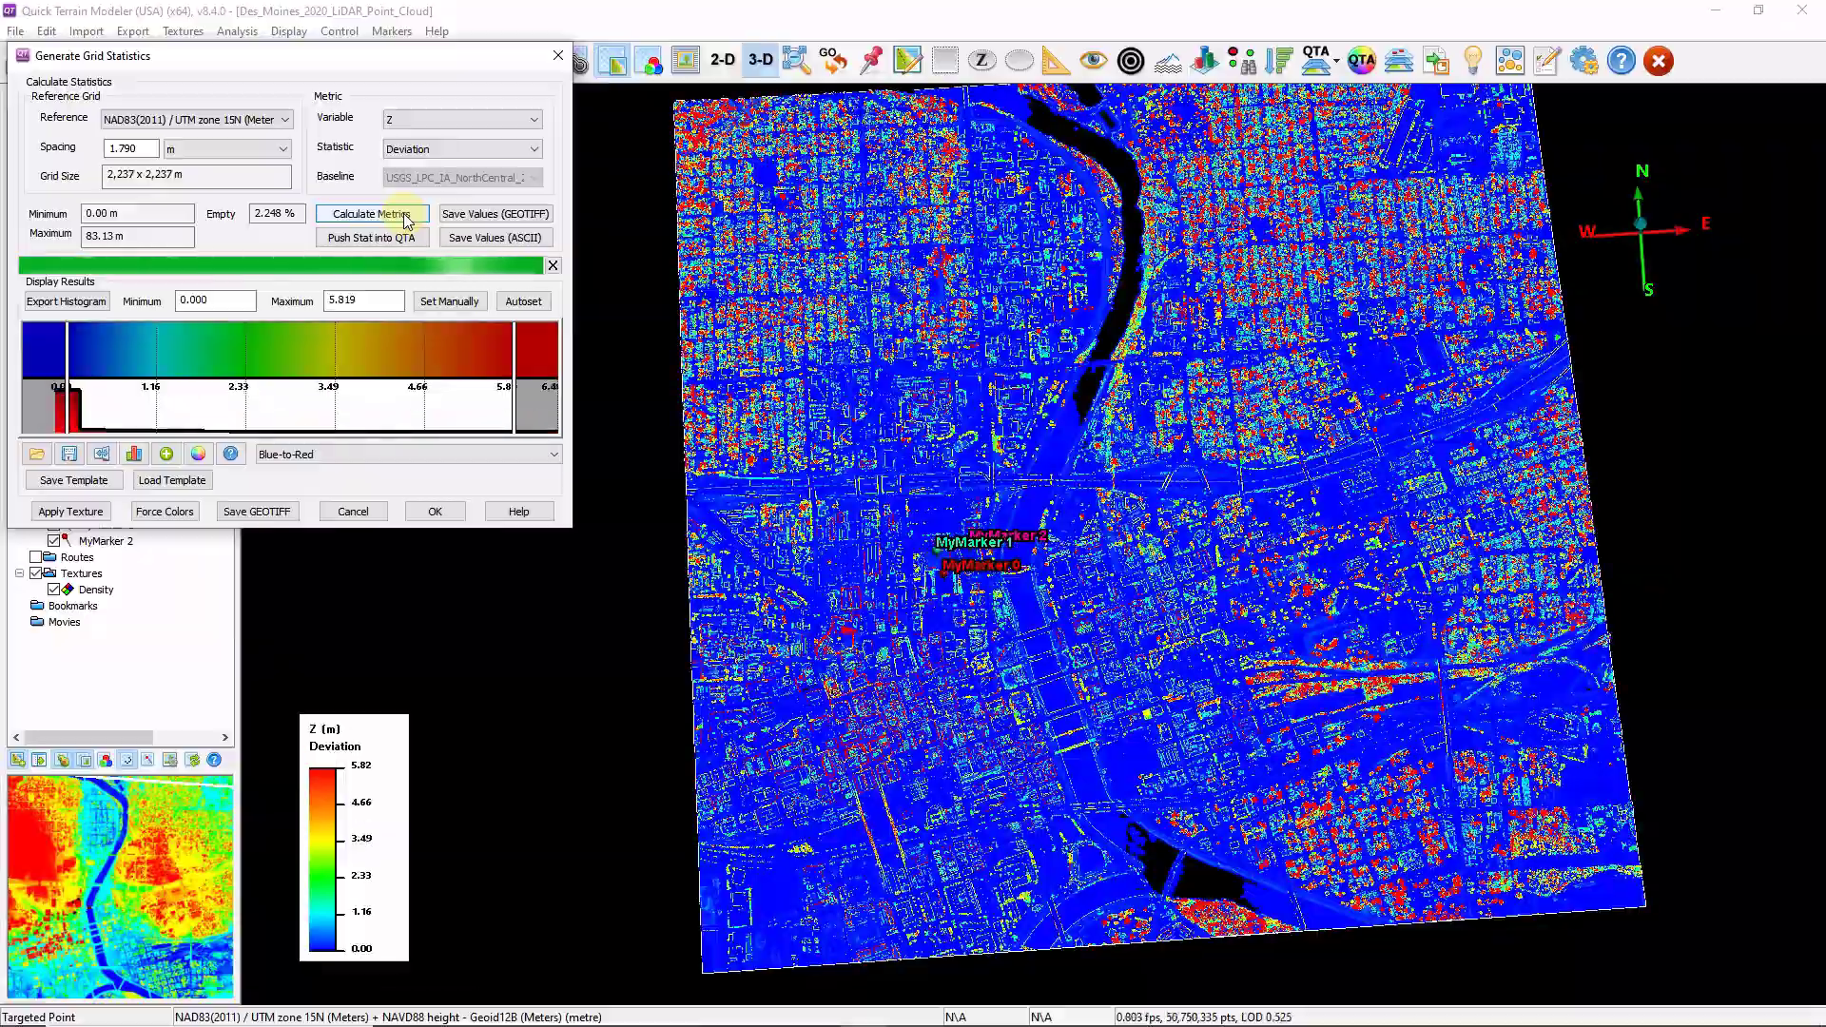
drag(1016, 680, 666, 338)
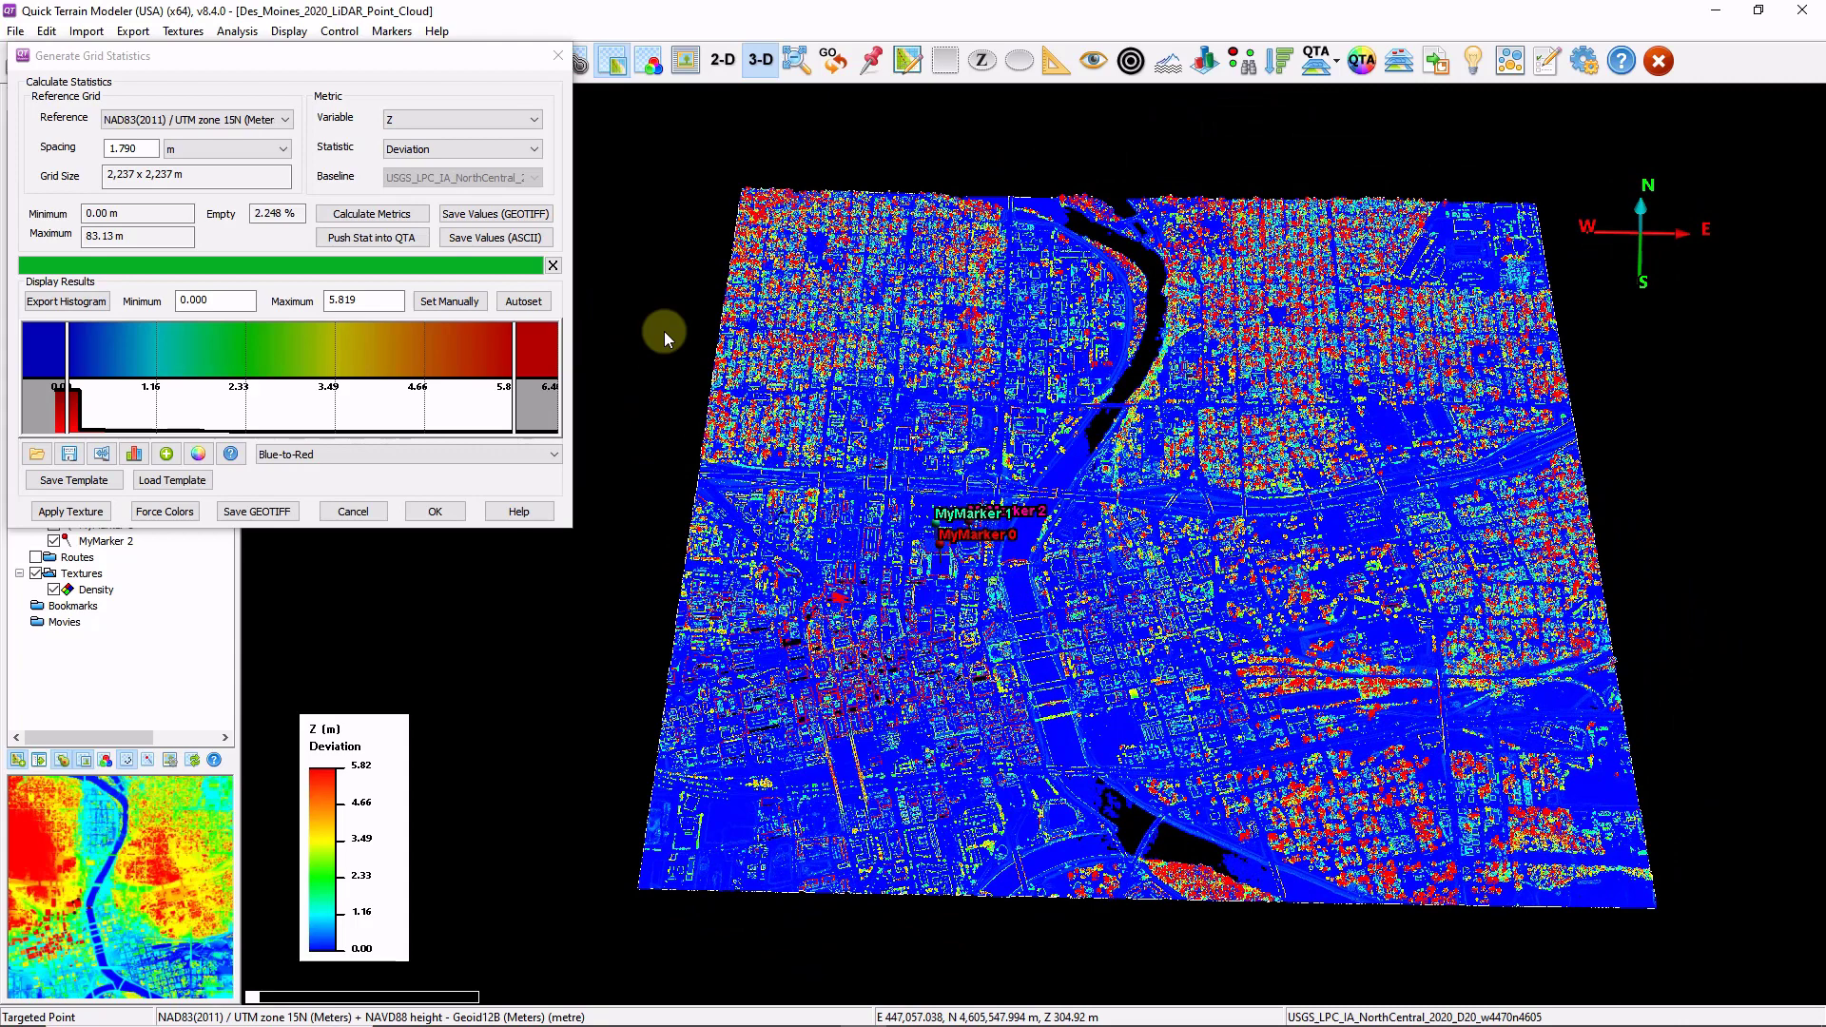
Switch the statistic to Slope and recalculate, colouring the terrain by Z slope (0.358–60.105 degrees).
click(522, 150)
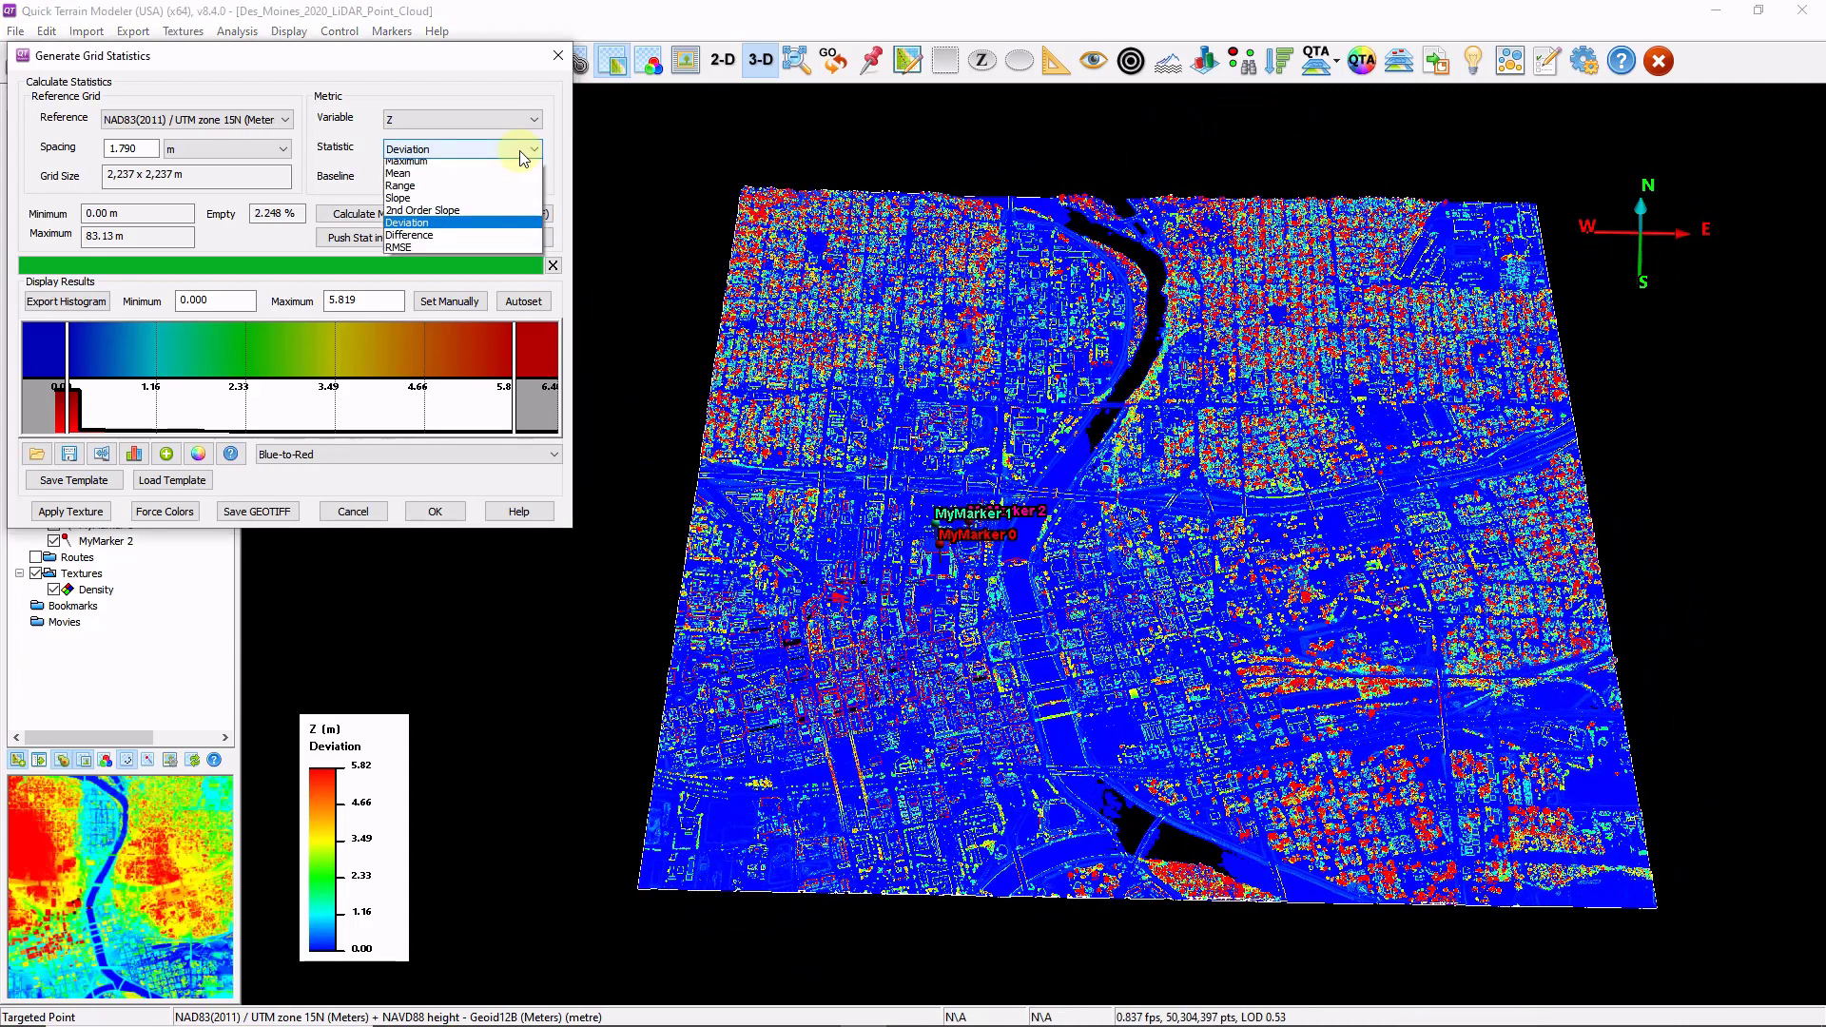
click(492, 226)
click(383, 215)
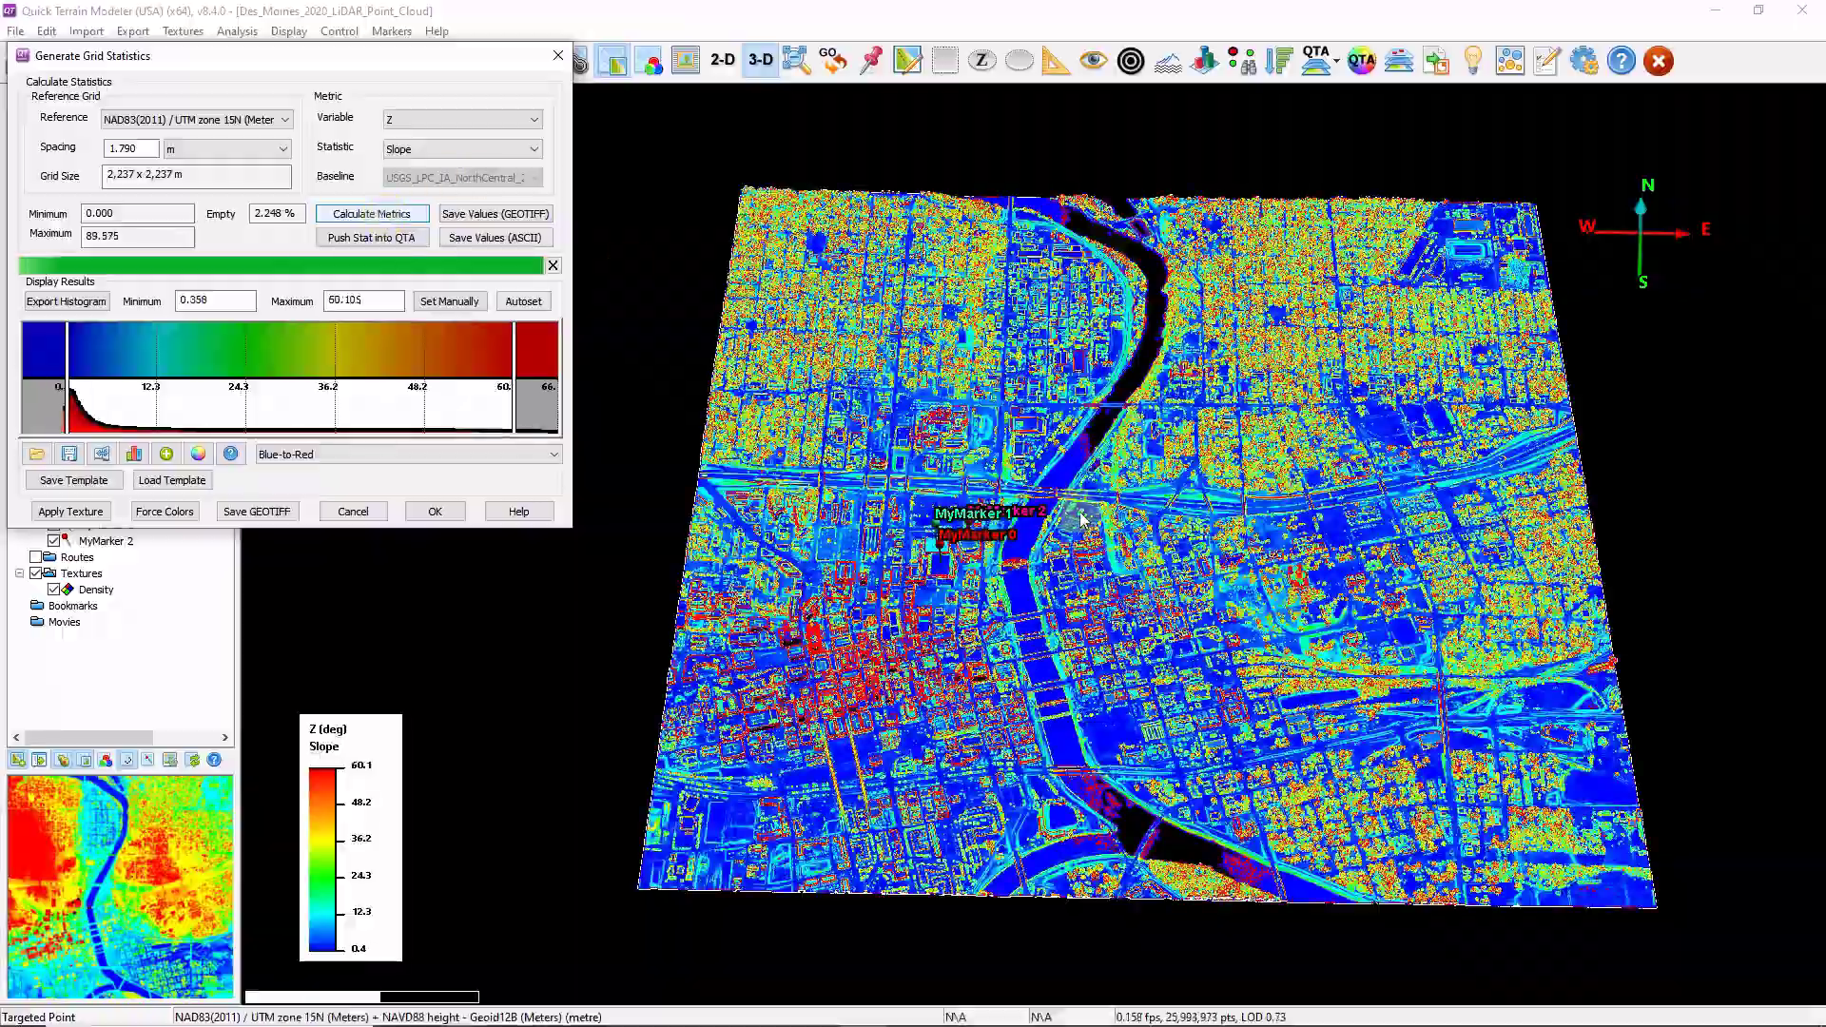
scroll(989, 519, up, 6)
scroll(981, 523, up, 5)
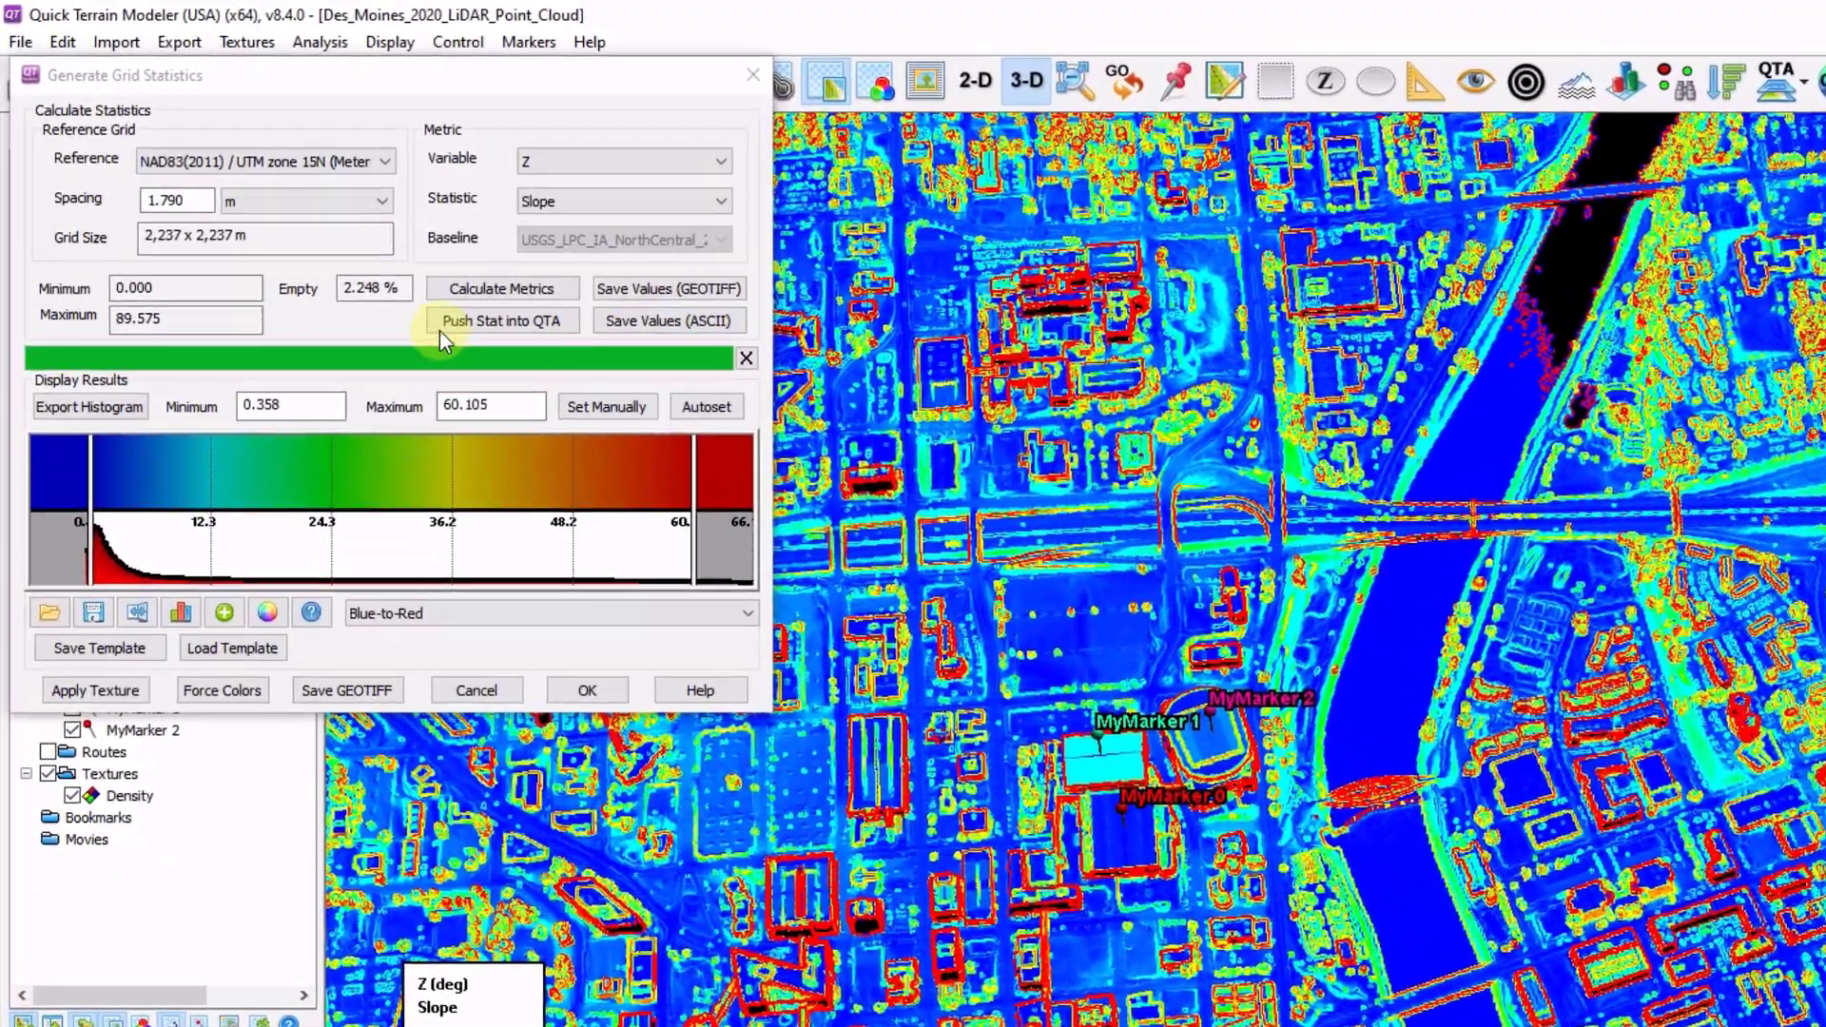
Query a point beside MyMarker 2 (GRID-Z-Slope 3.4865), then close the query and grid statistics windows.
click(500, 323)
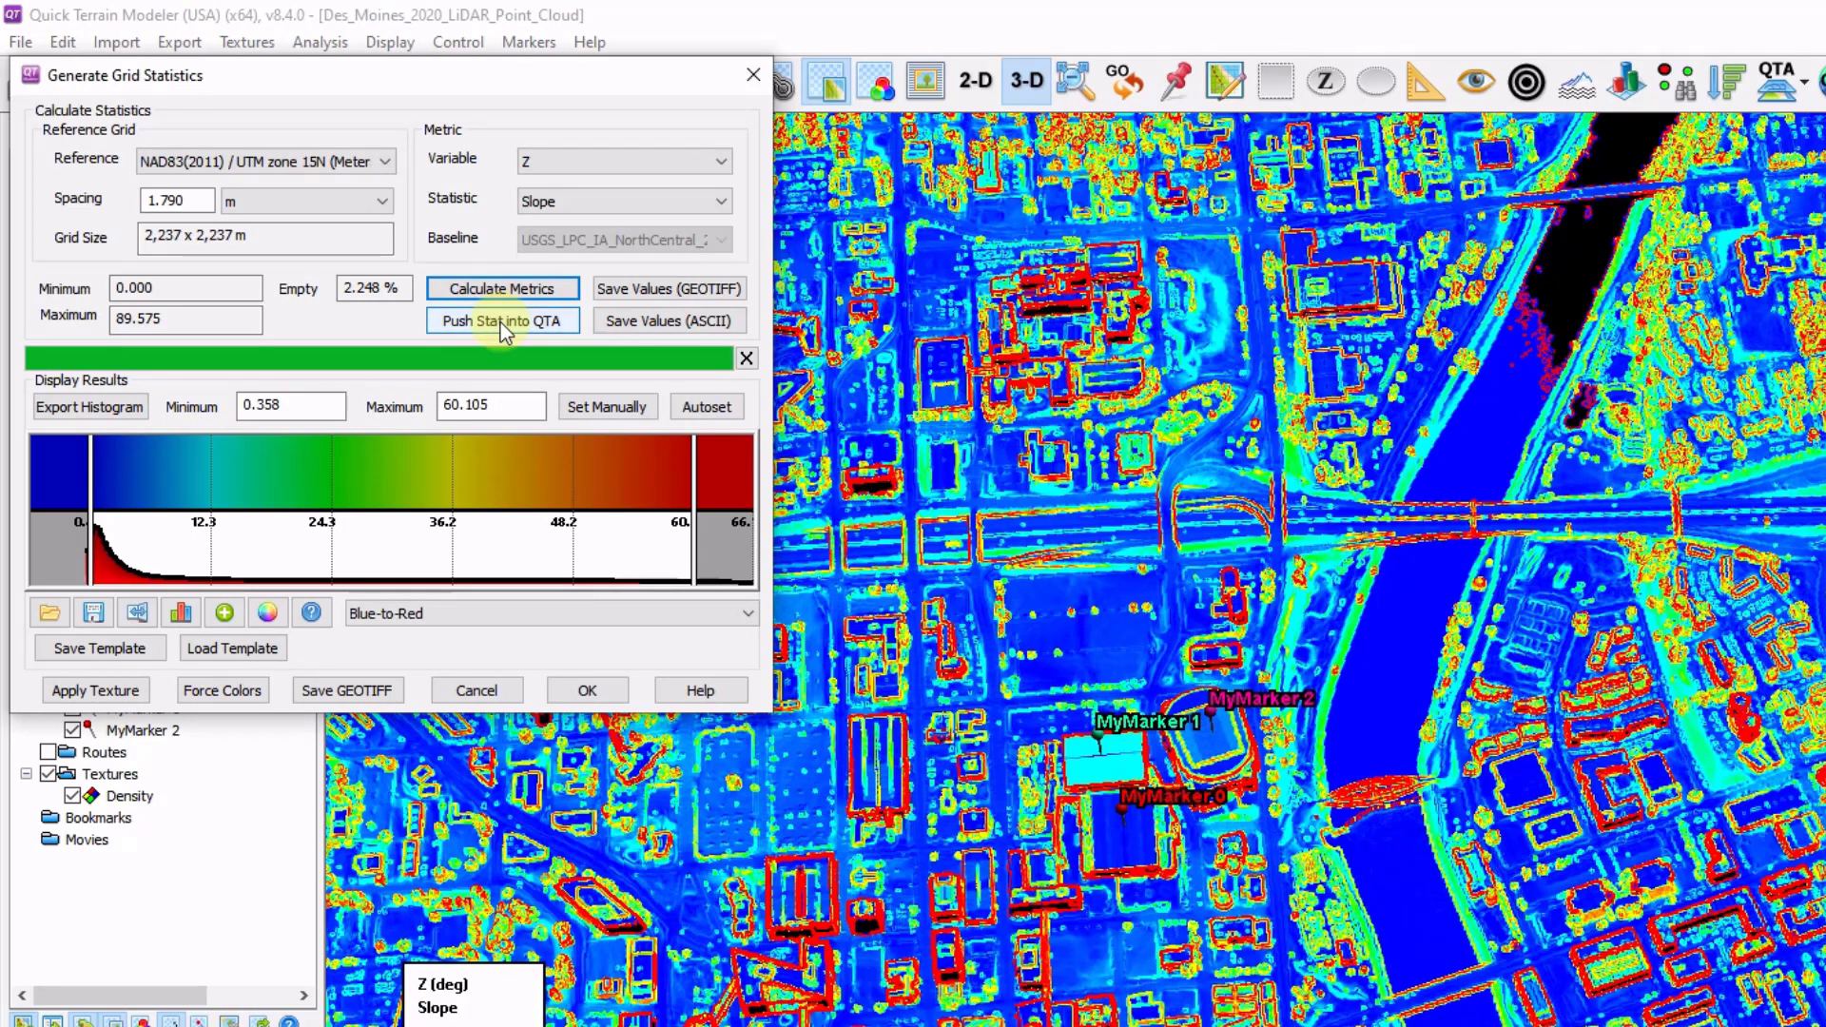
click(1222, 738)
scroll(1622, 657, down, 5)
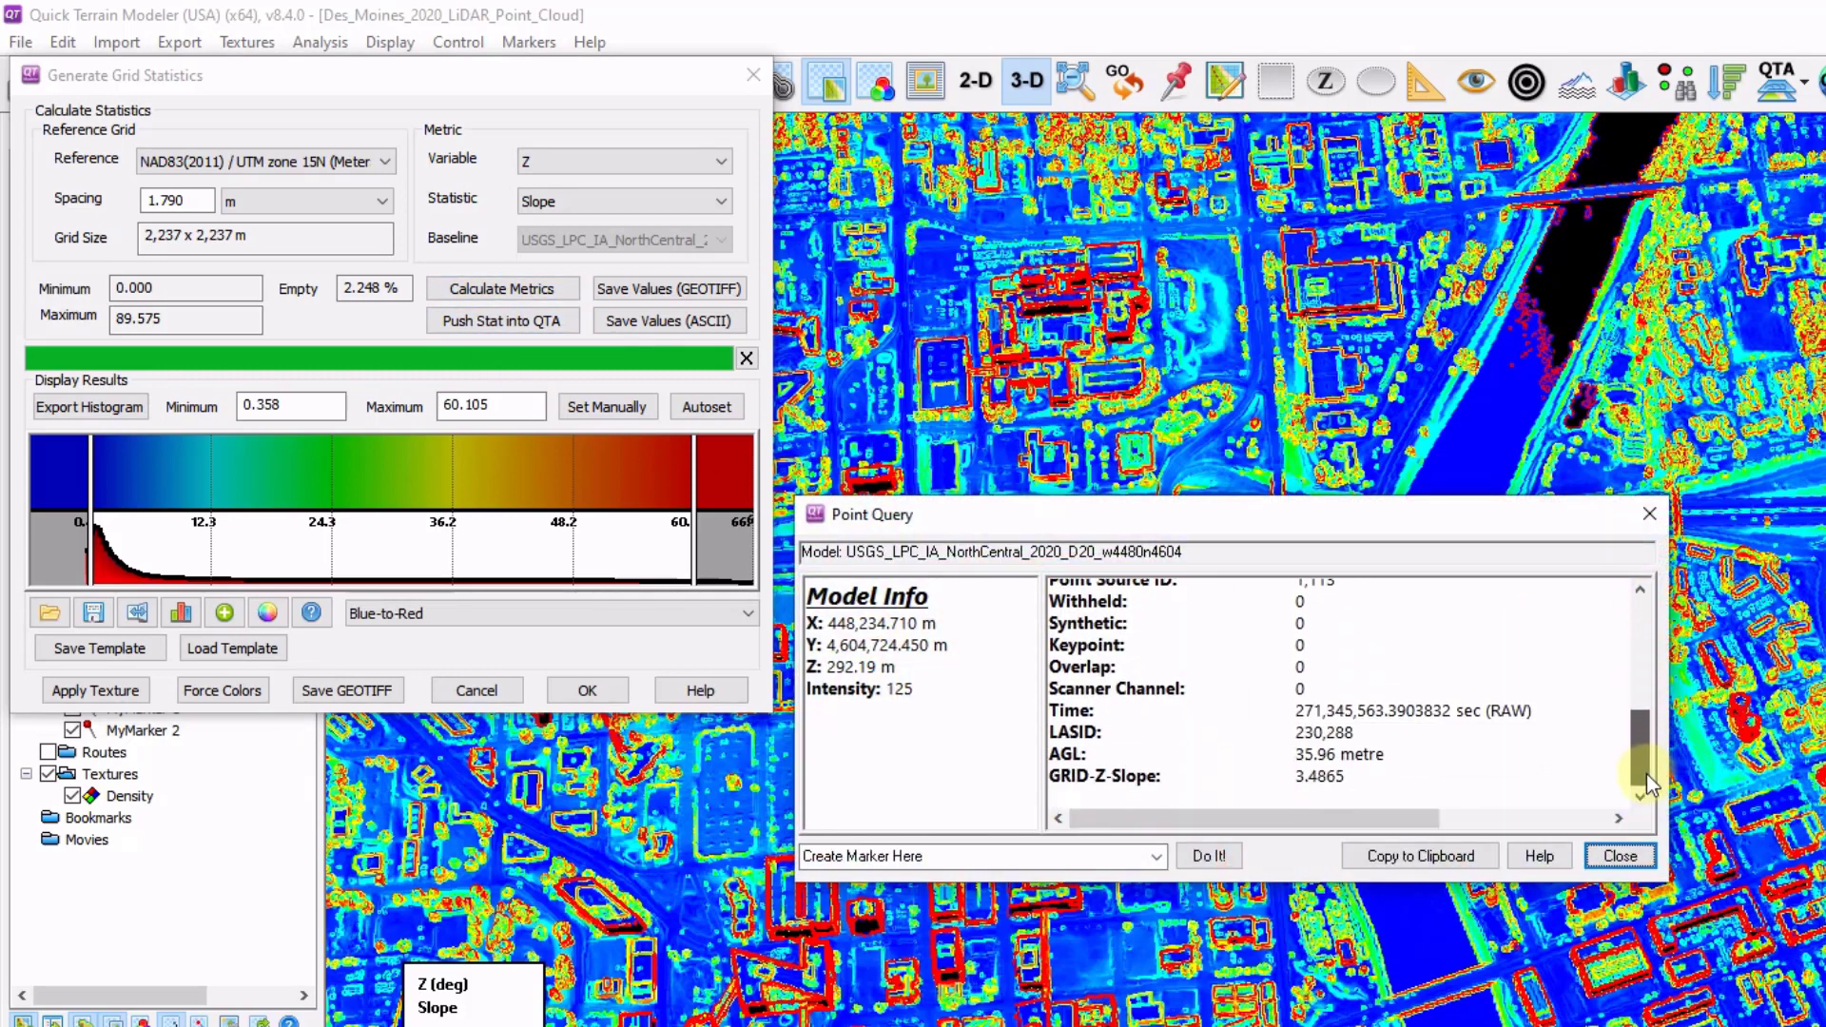
drag(1345, 776, 1016, 756)
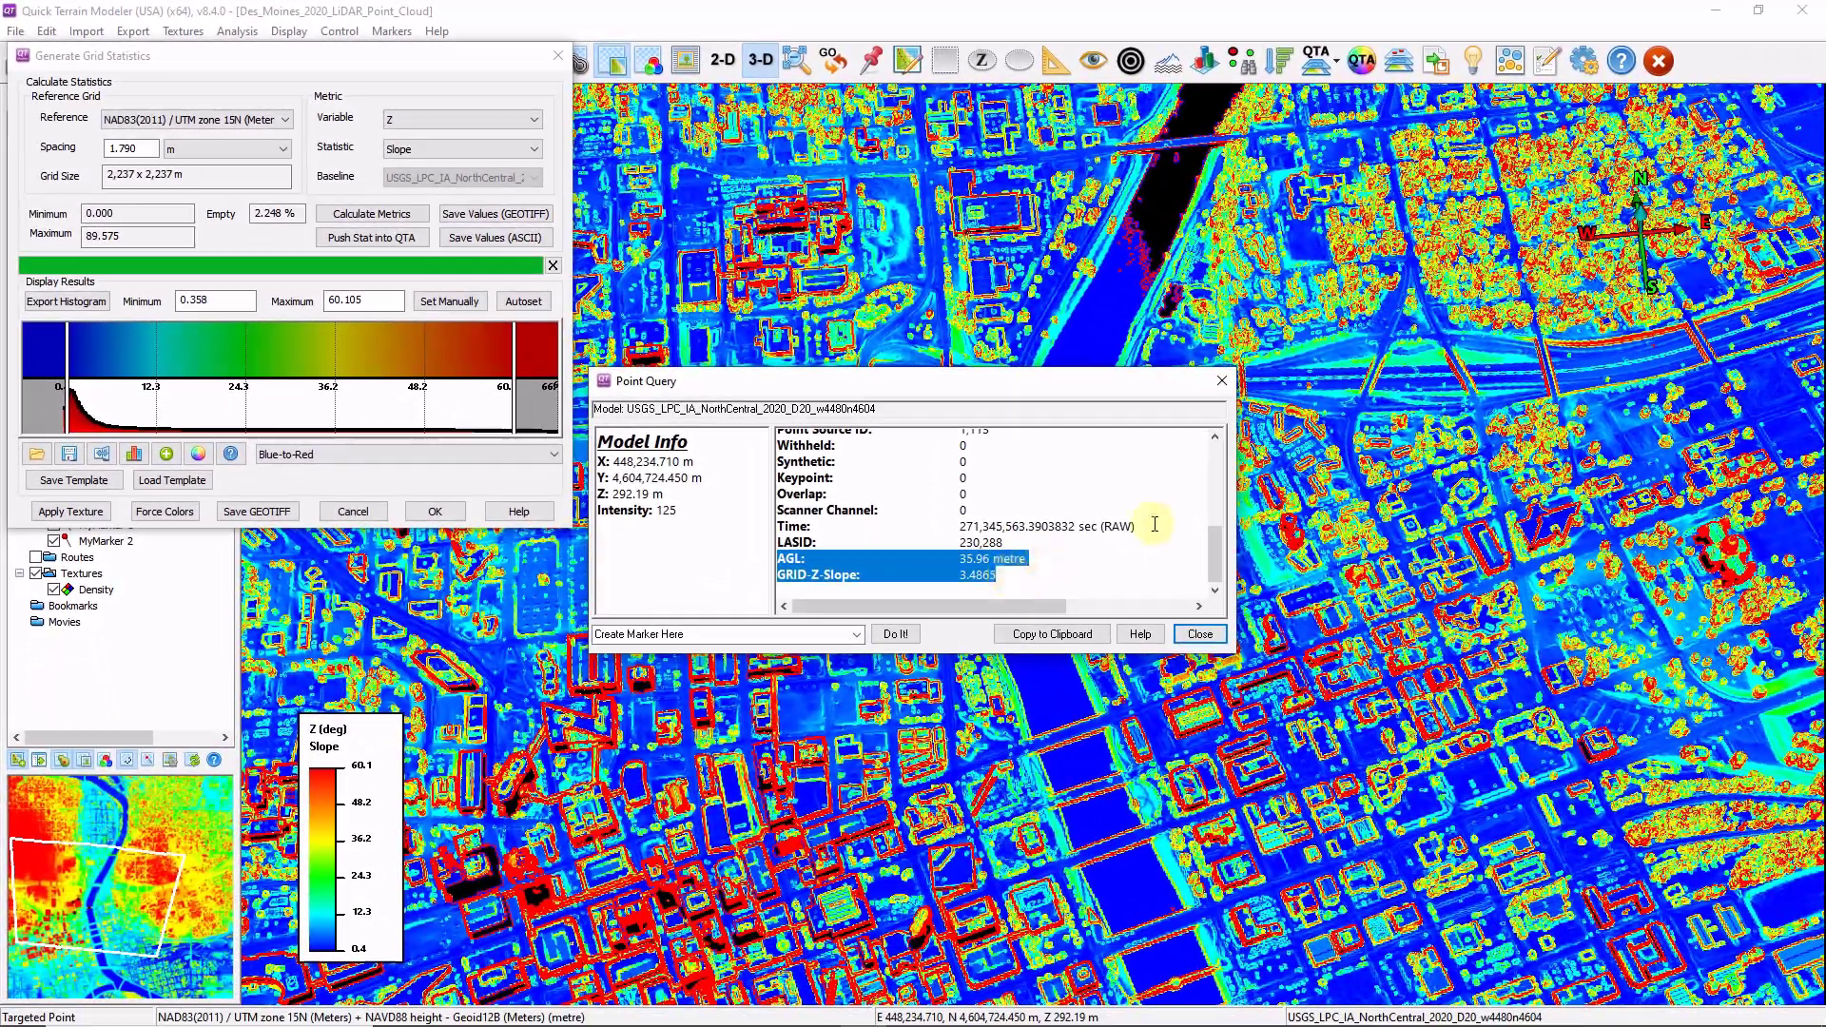
click(1223, 380)
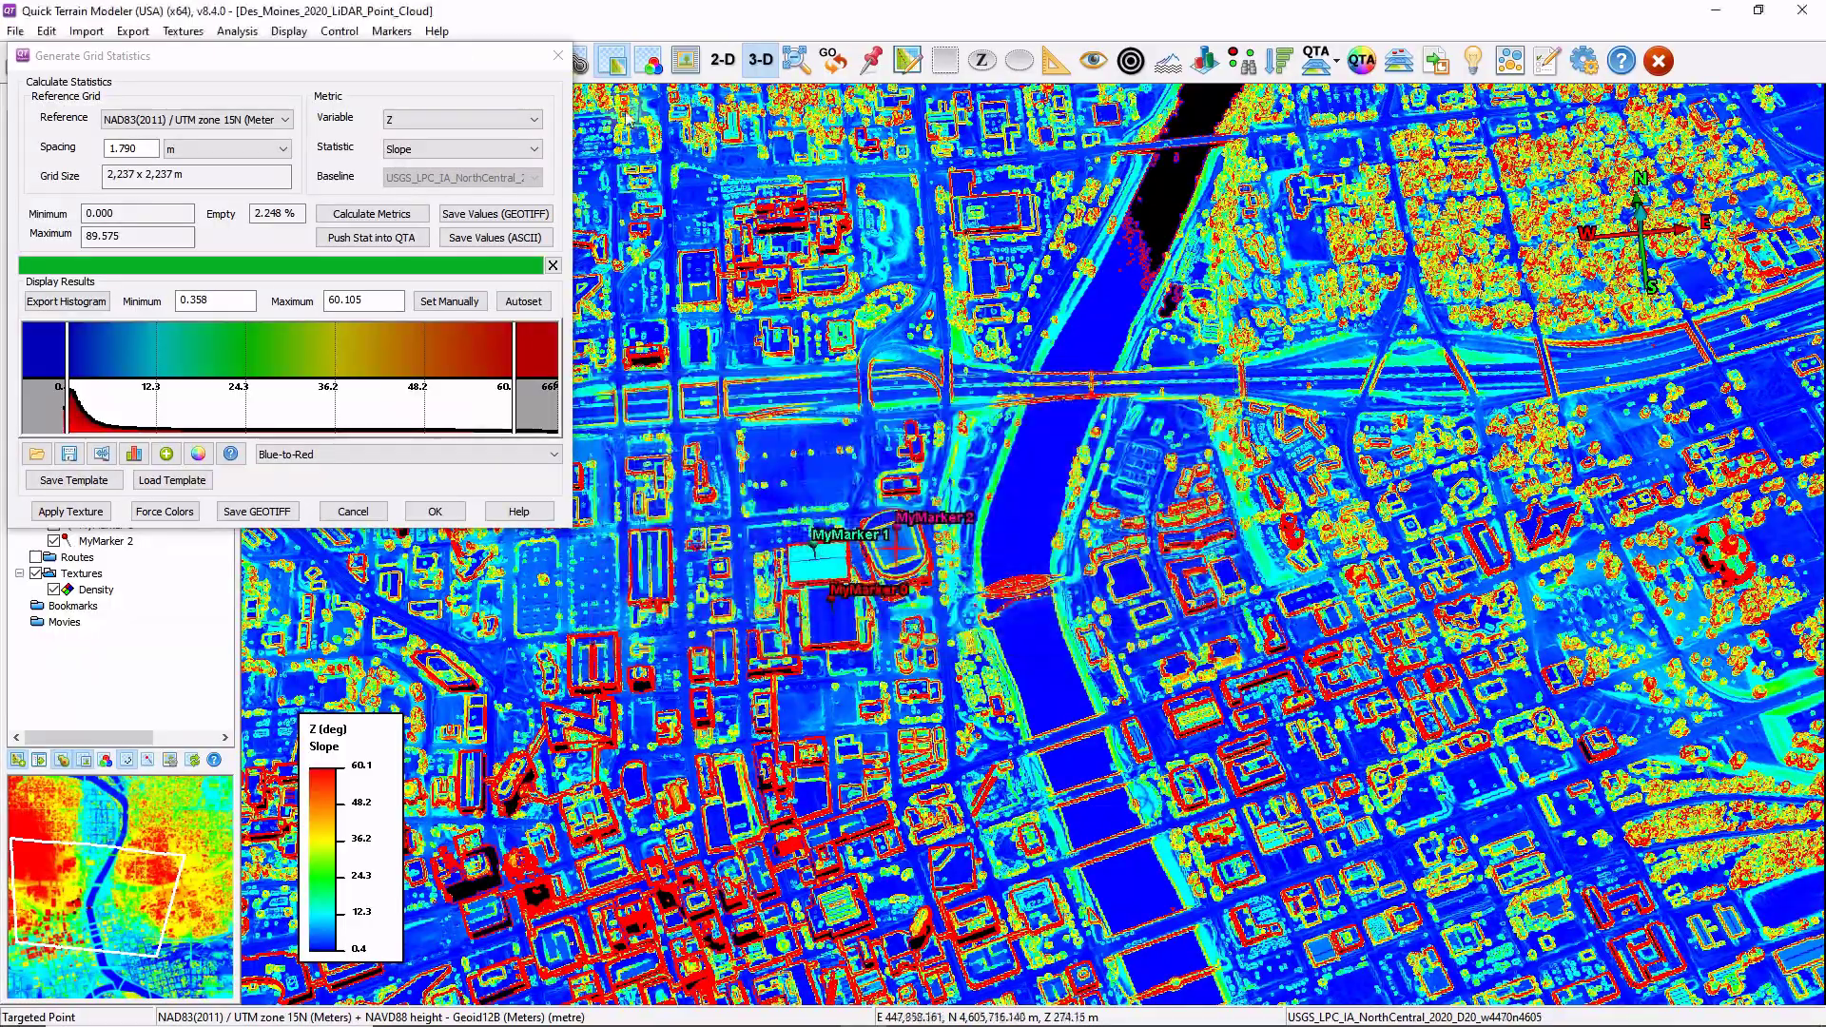
click(558, 56)
Turn off the Density slope texture and colour the point cloud by height (240–282 m).
scroll(1111, 442, down, 2)
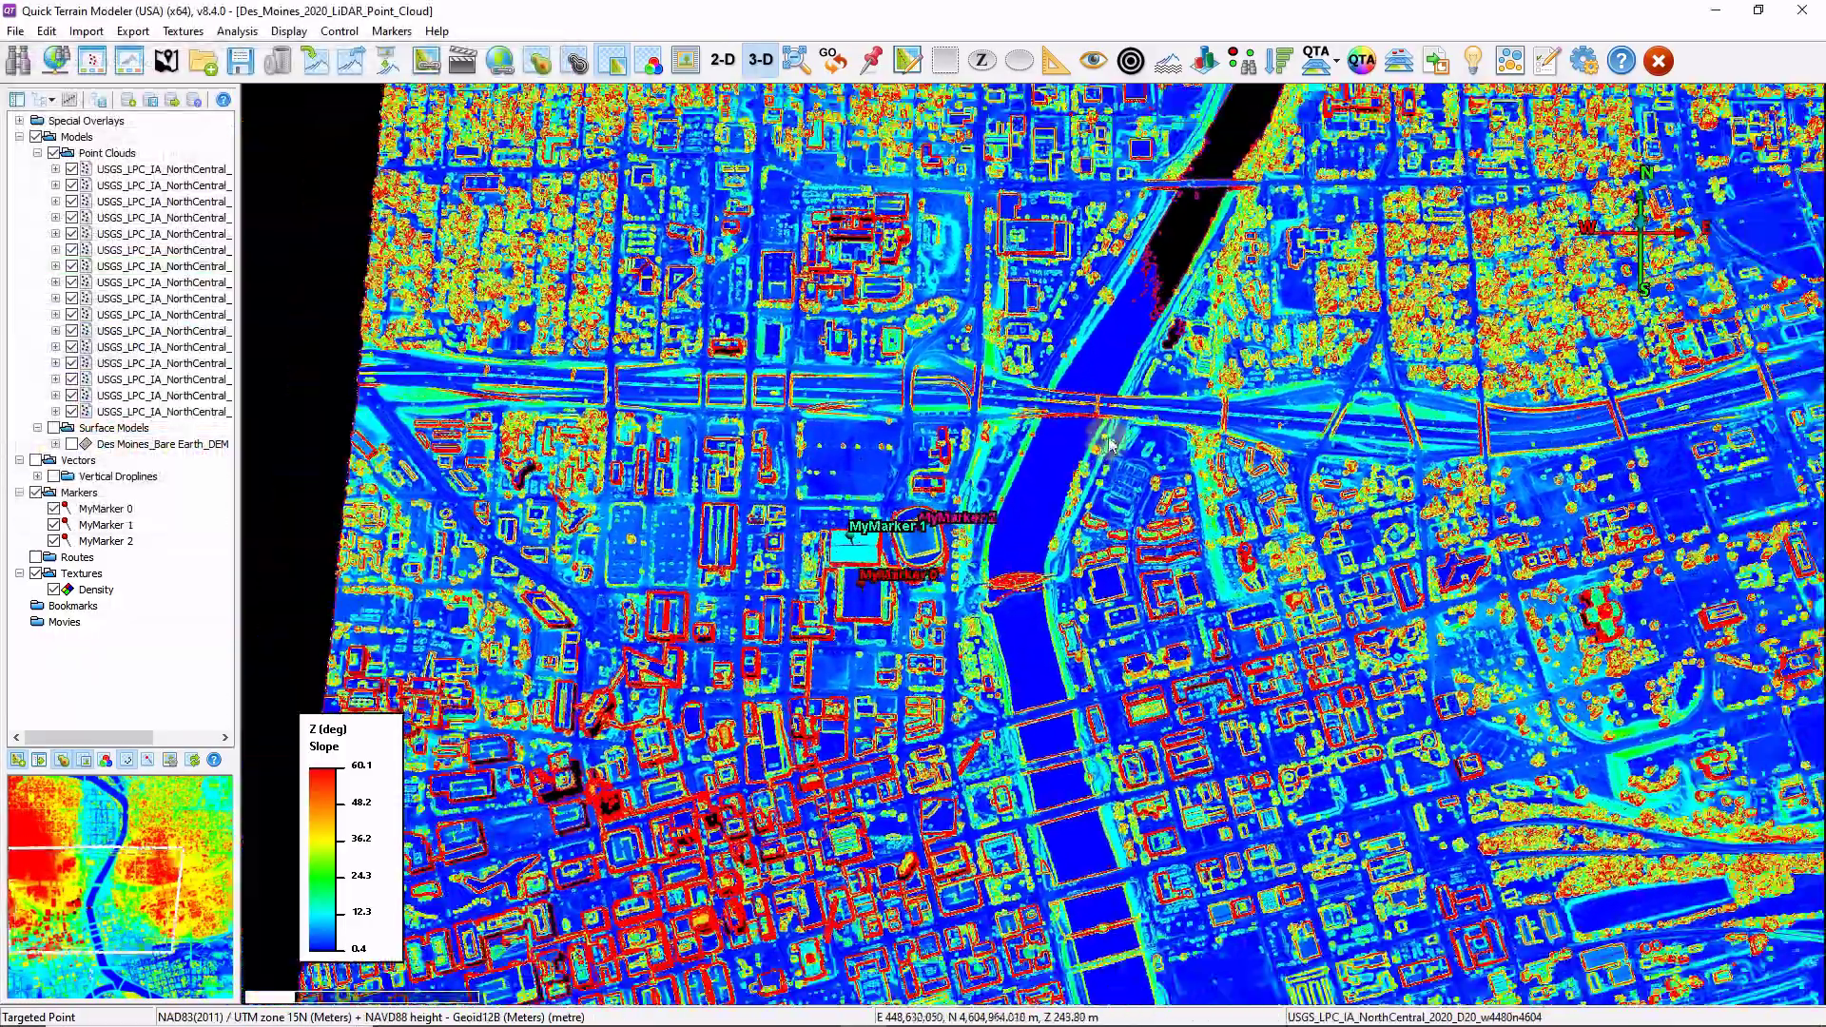
scroll(1110, 442, down, 5)
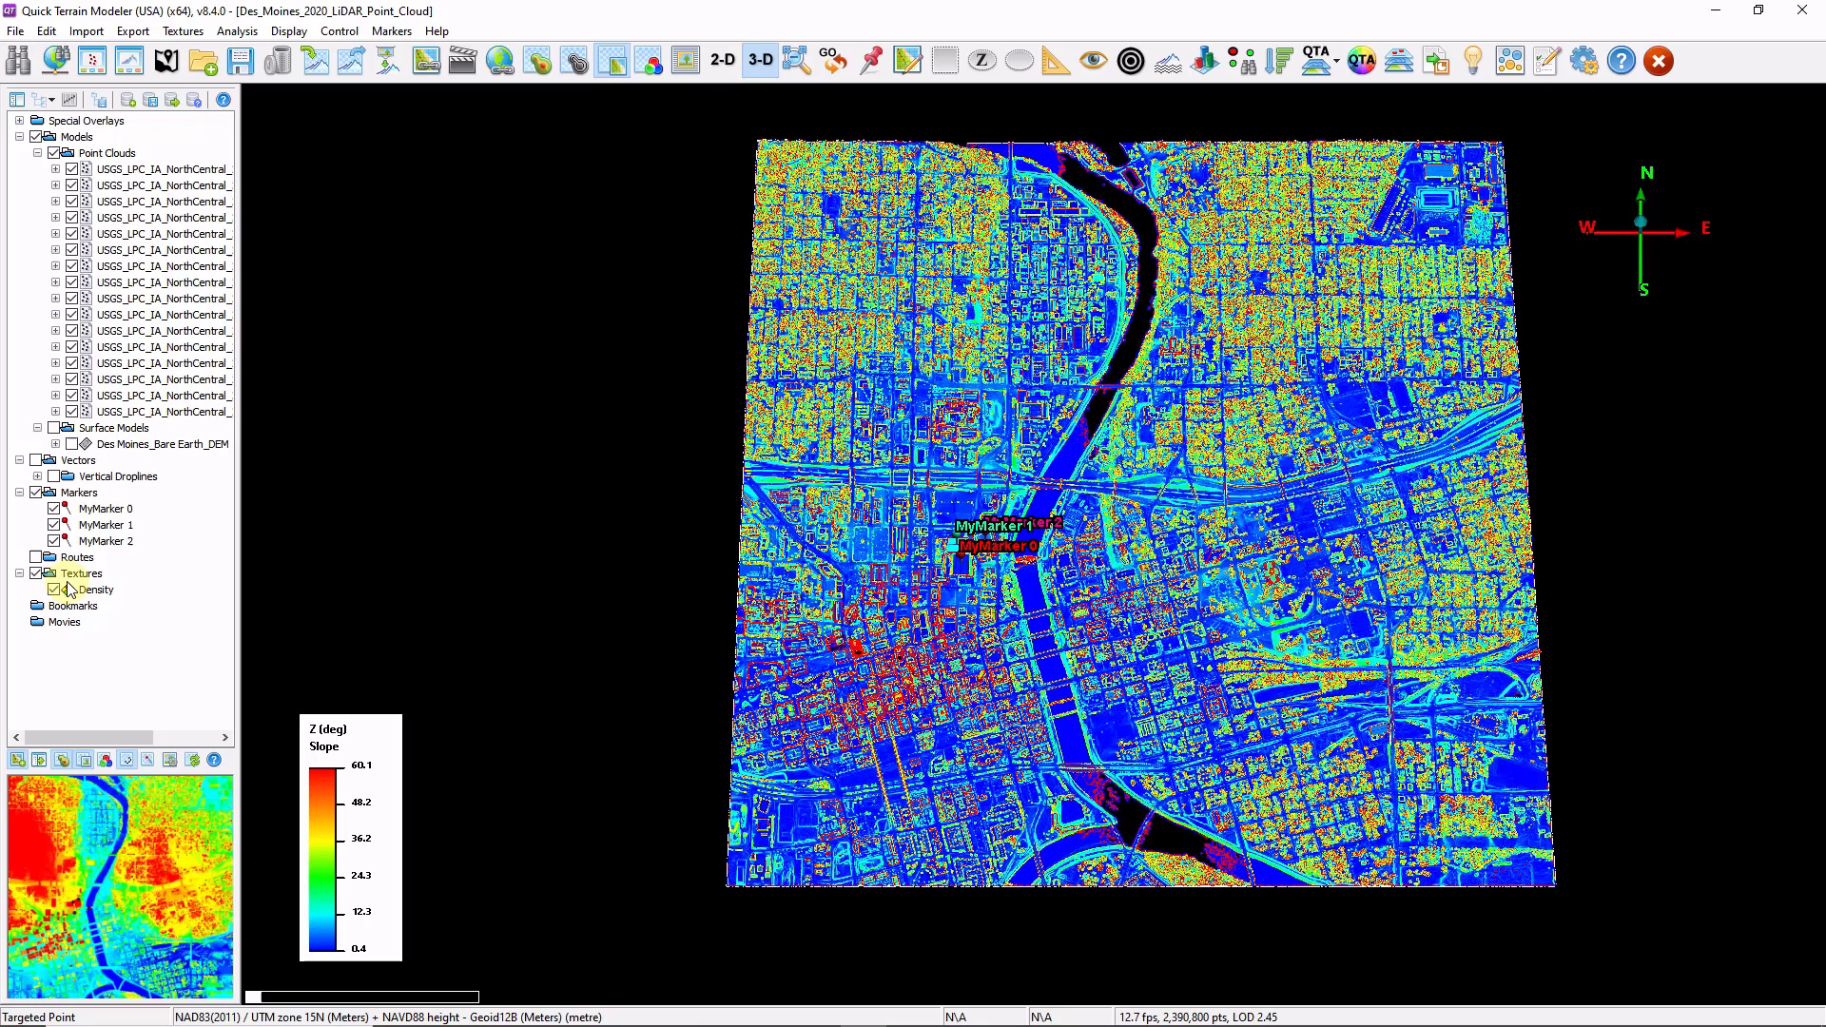
click(55, 590)
drag(1182, 460, 990, 387)
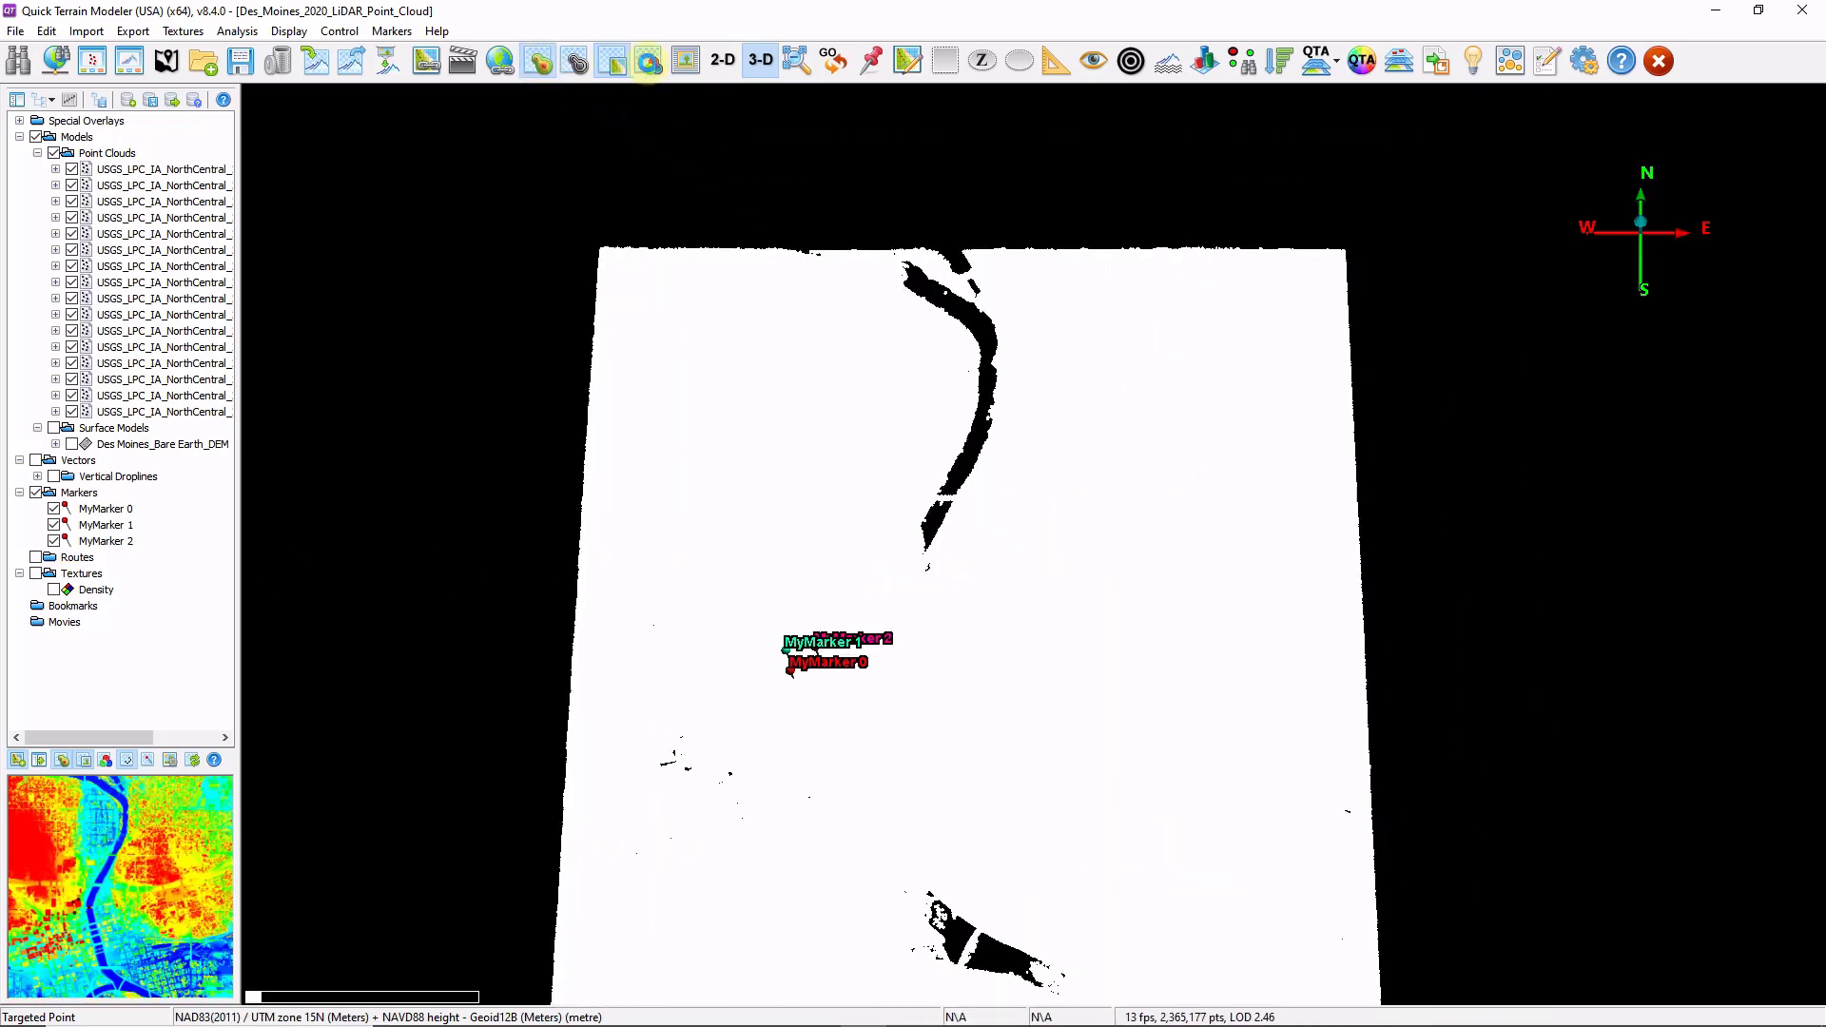
click(649, 63)
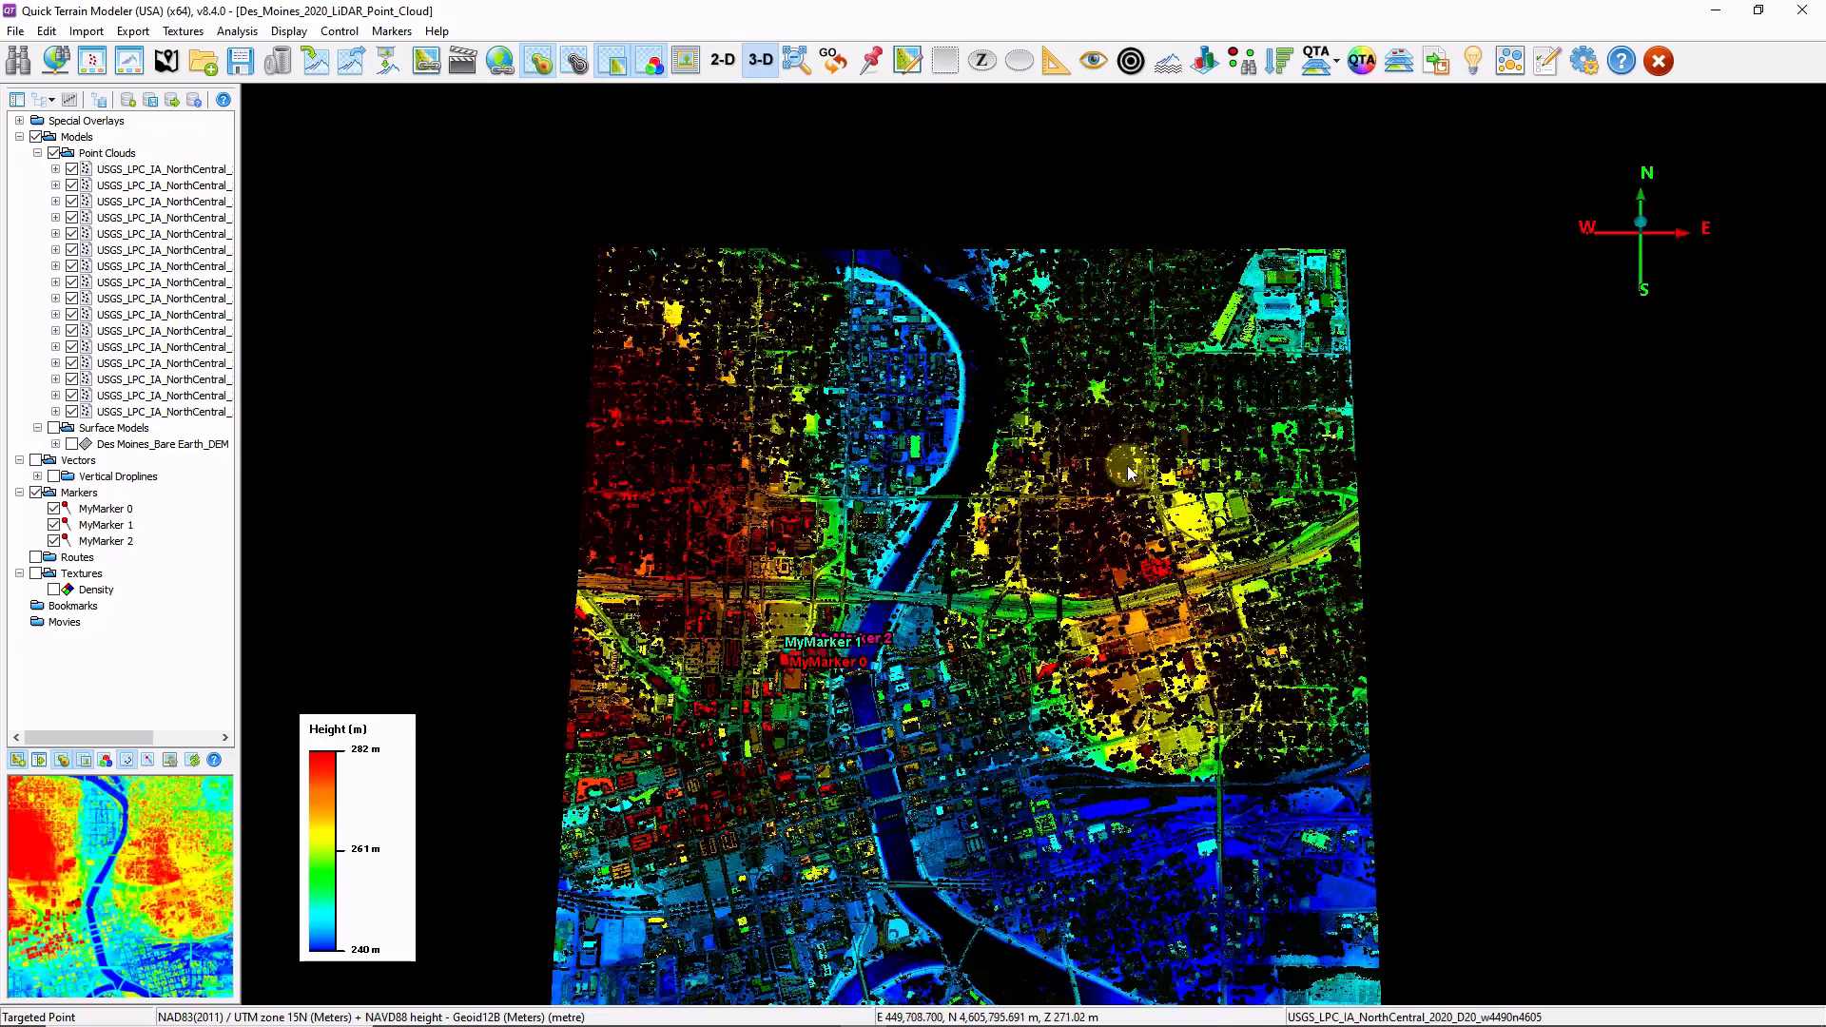
Select a rectangular block of the neighbourhood around the two long buildings.
drag(1106, 463, 1028, 396)
scroll(1047, 587, up, 5)
click(946, 61)
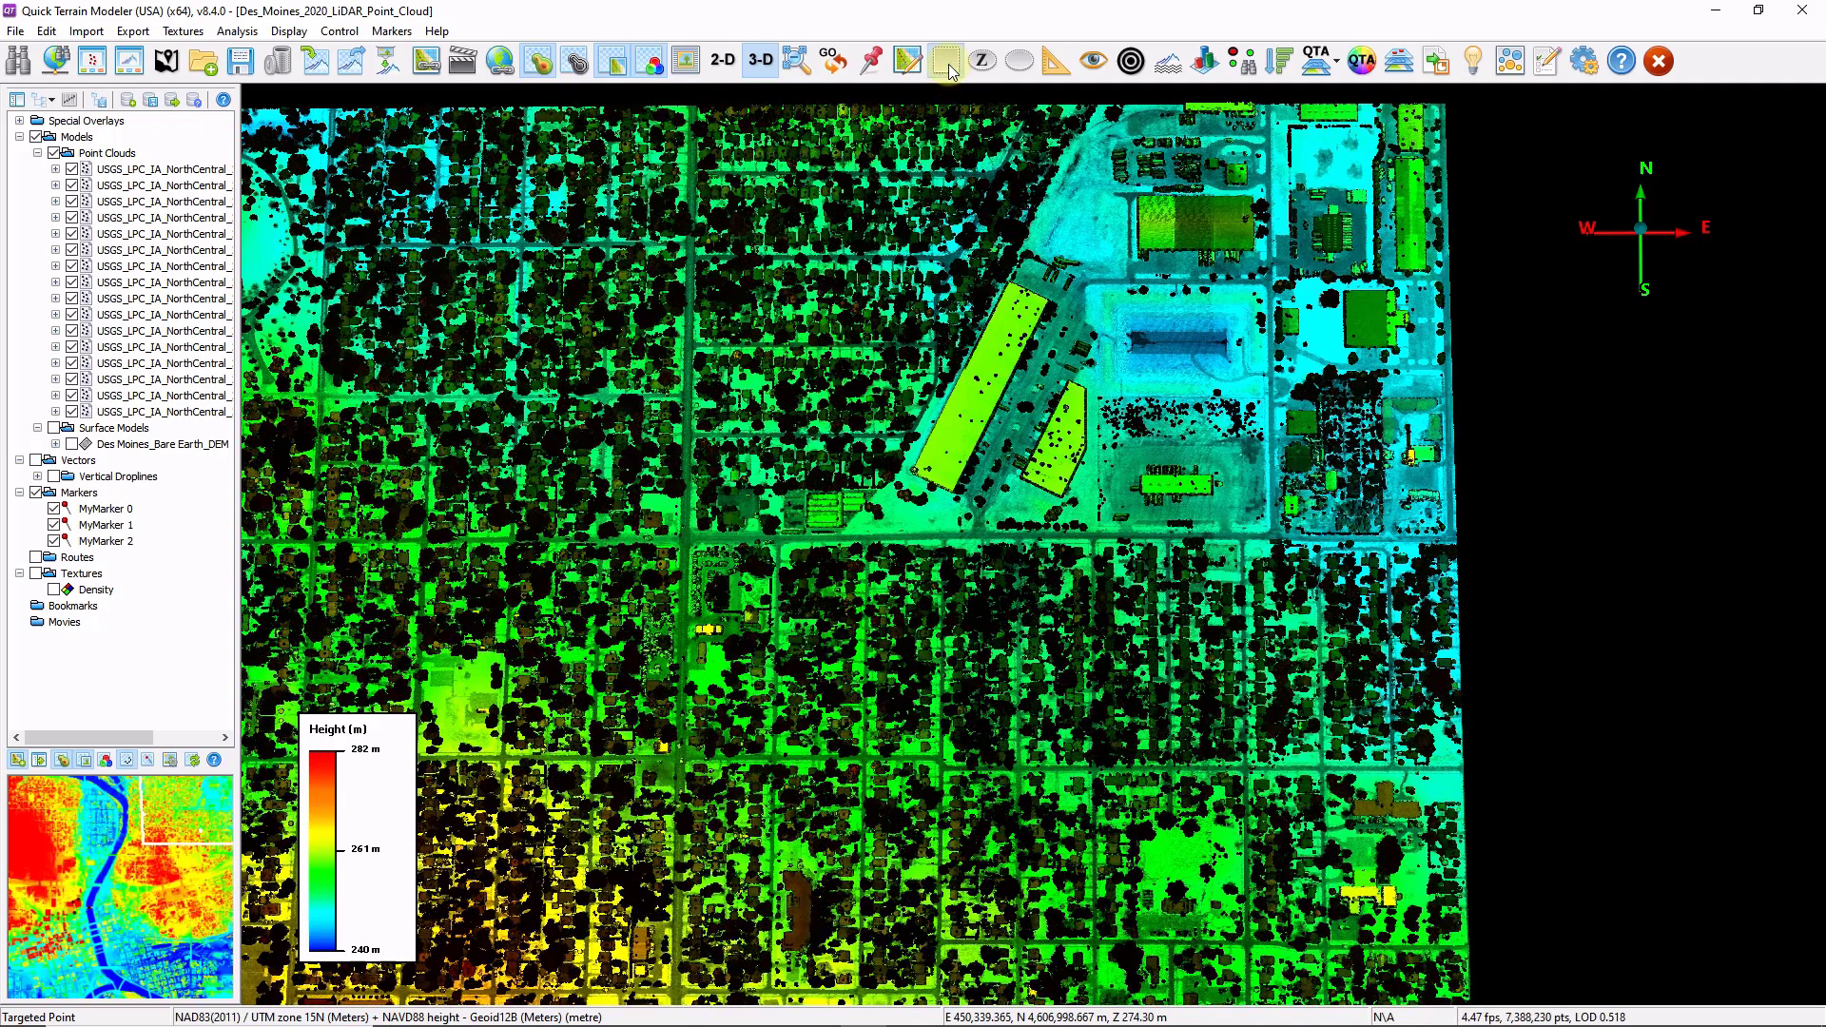
drag(687, 243, 1251, 765)
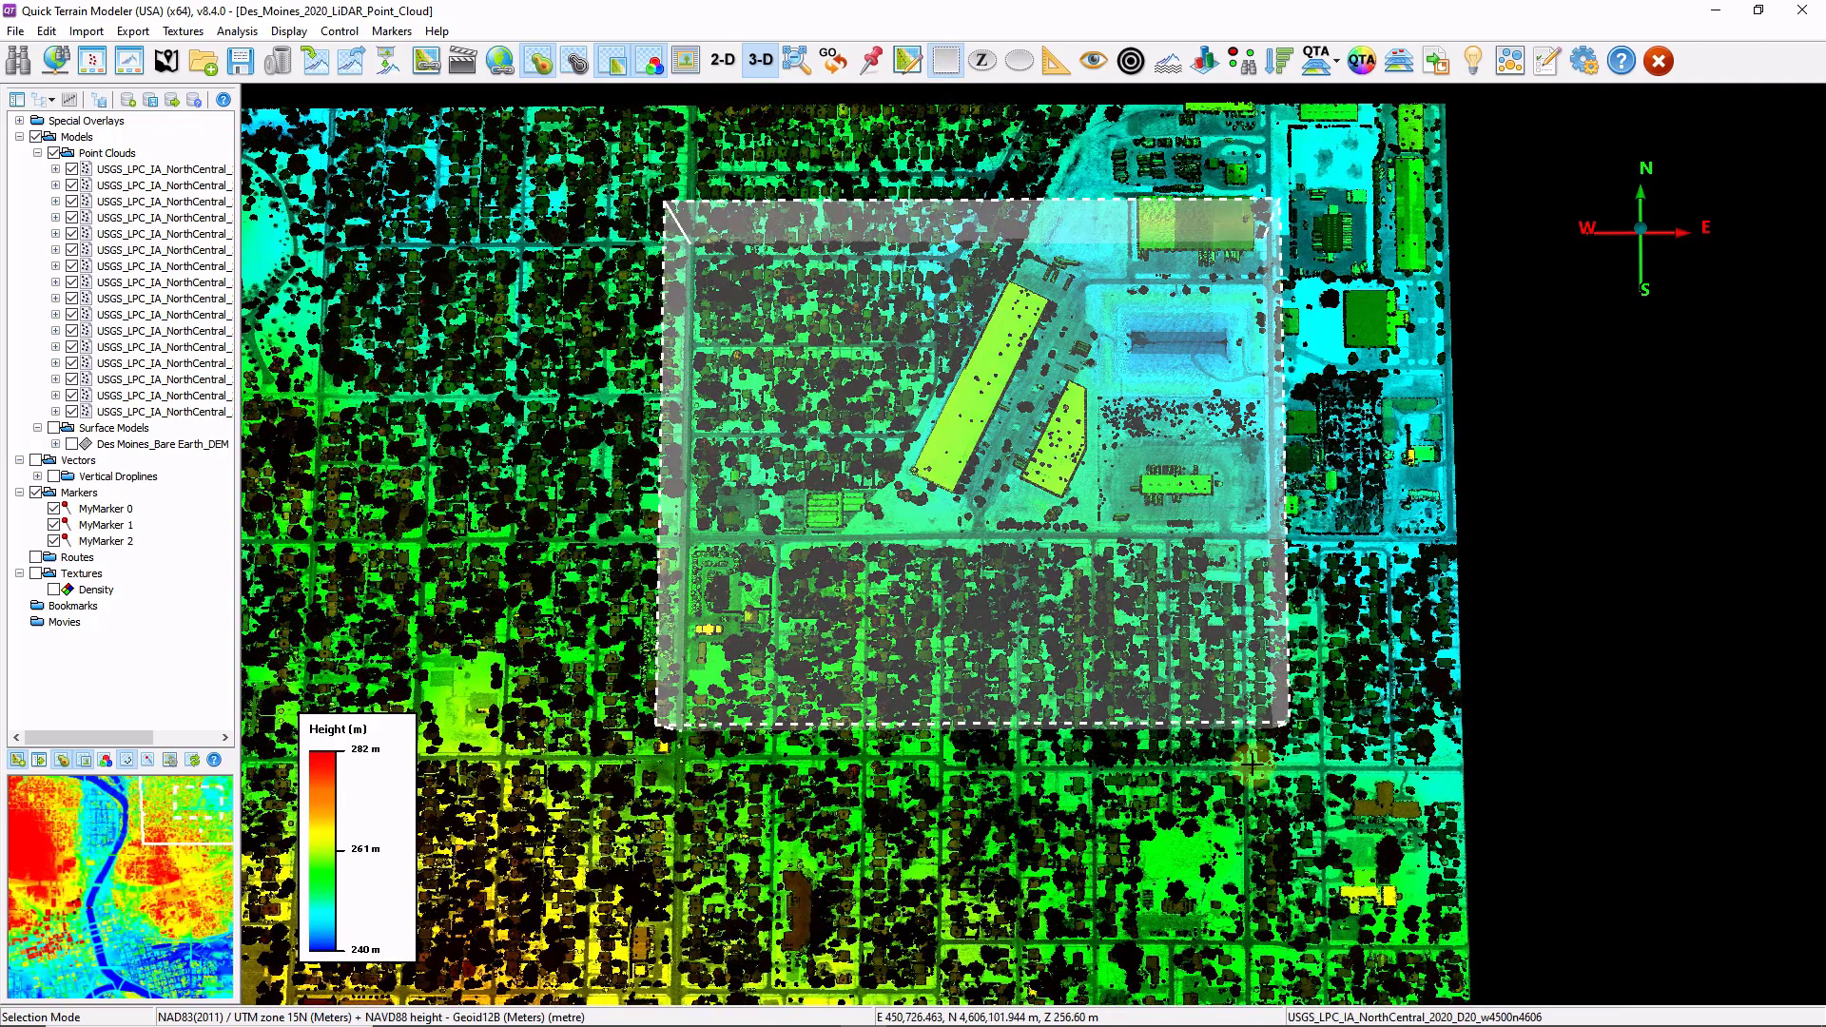
Open the Classification and Extraction Tool from Analysis and colour the points by classification.
click(237, 31)
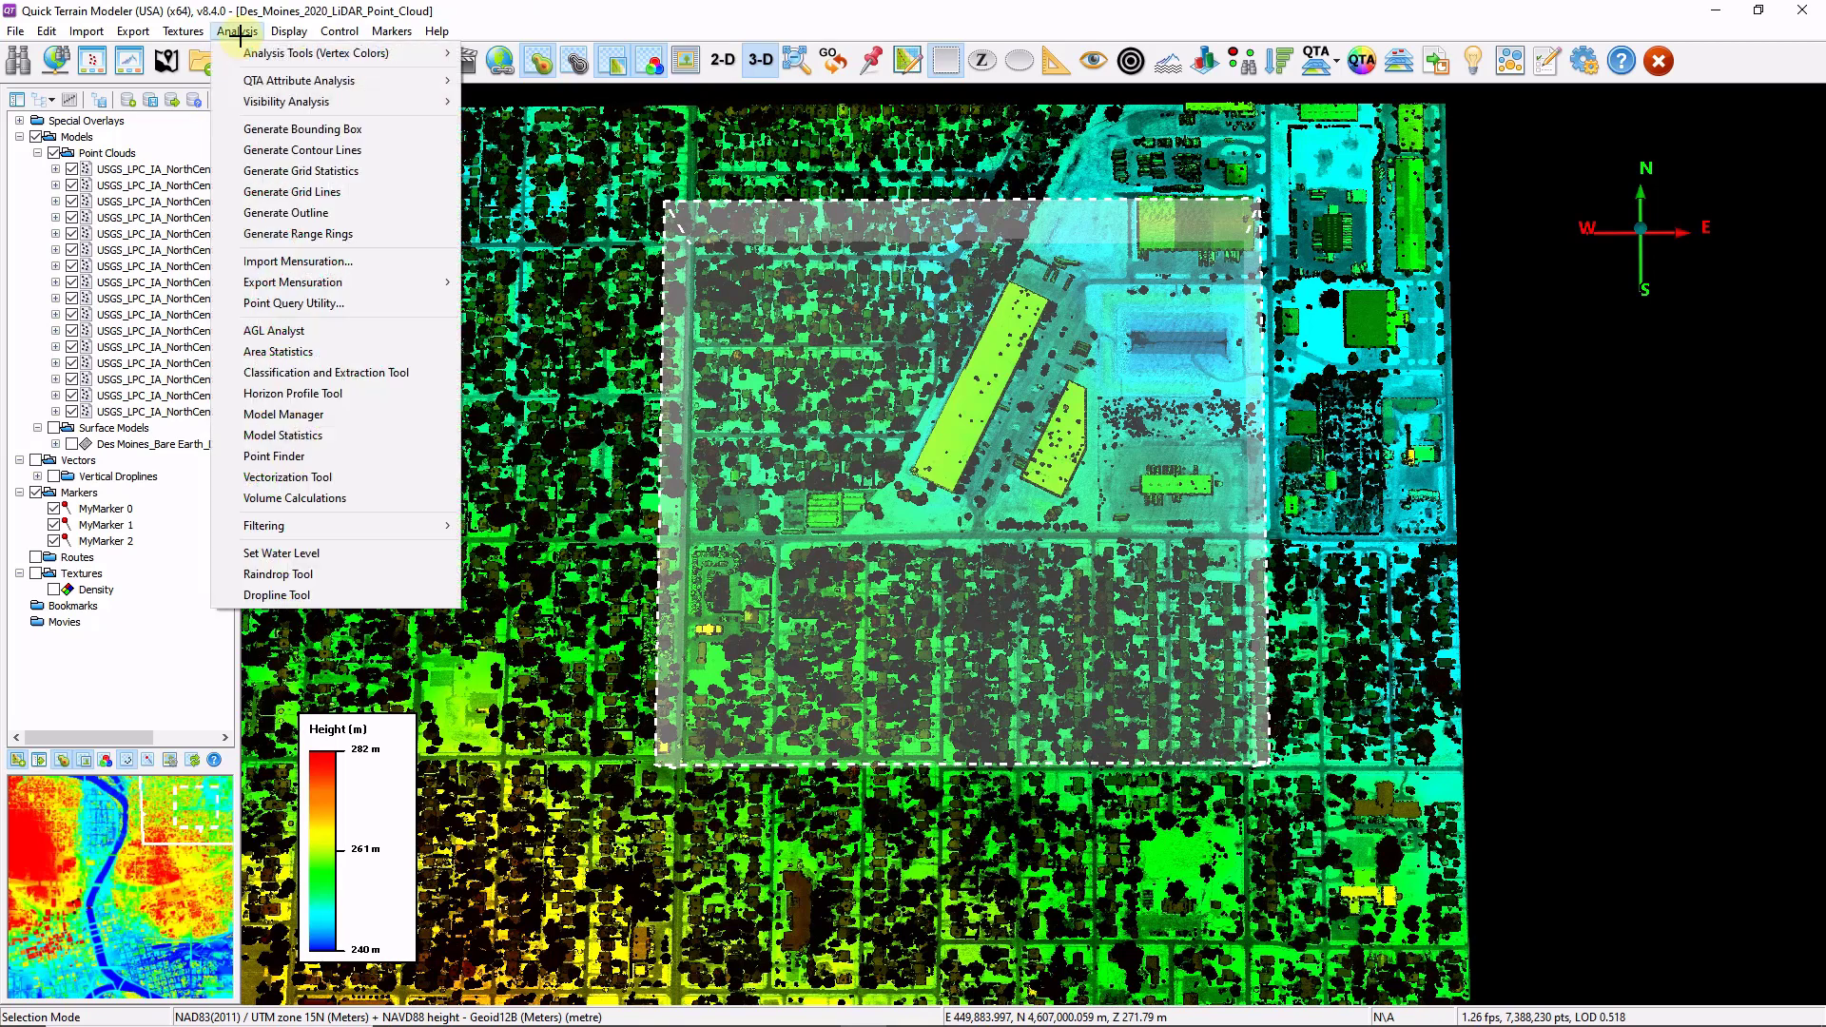
click(398, 364)
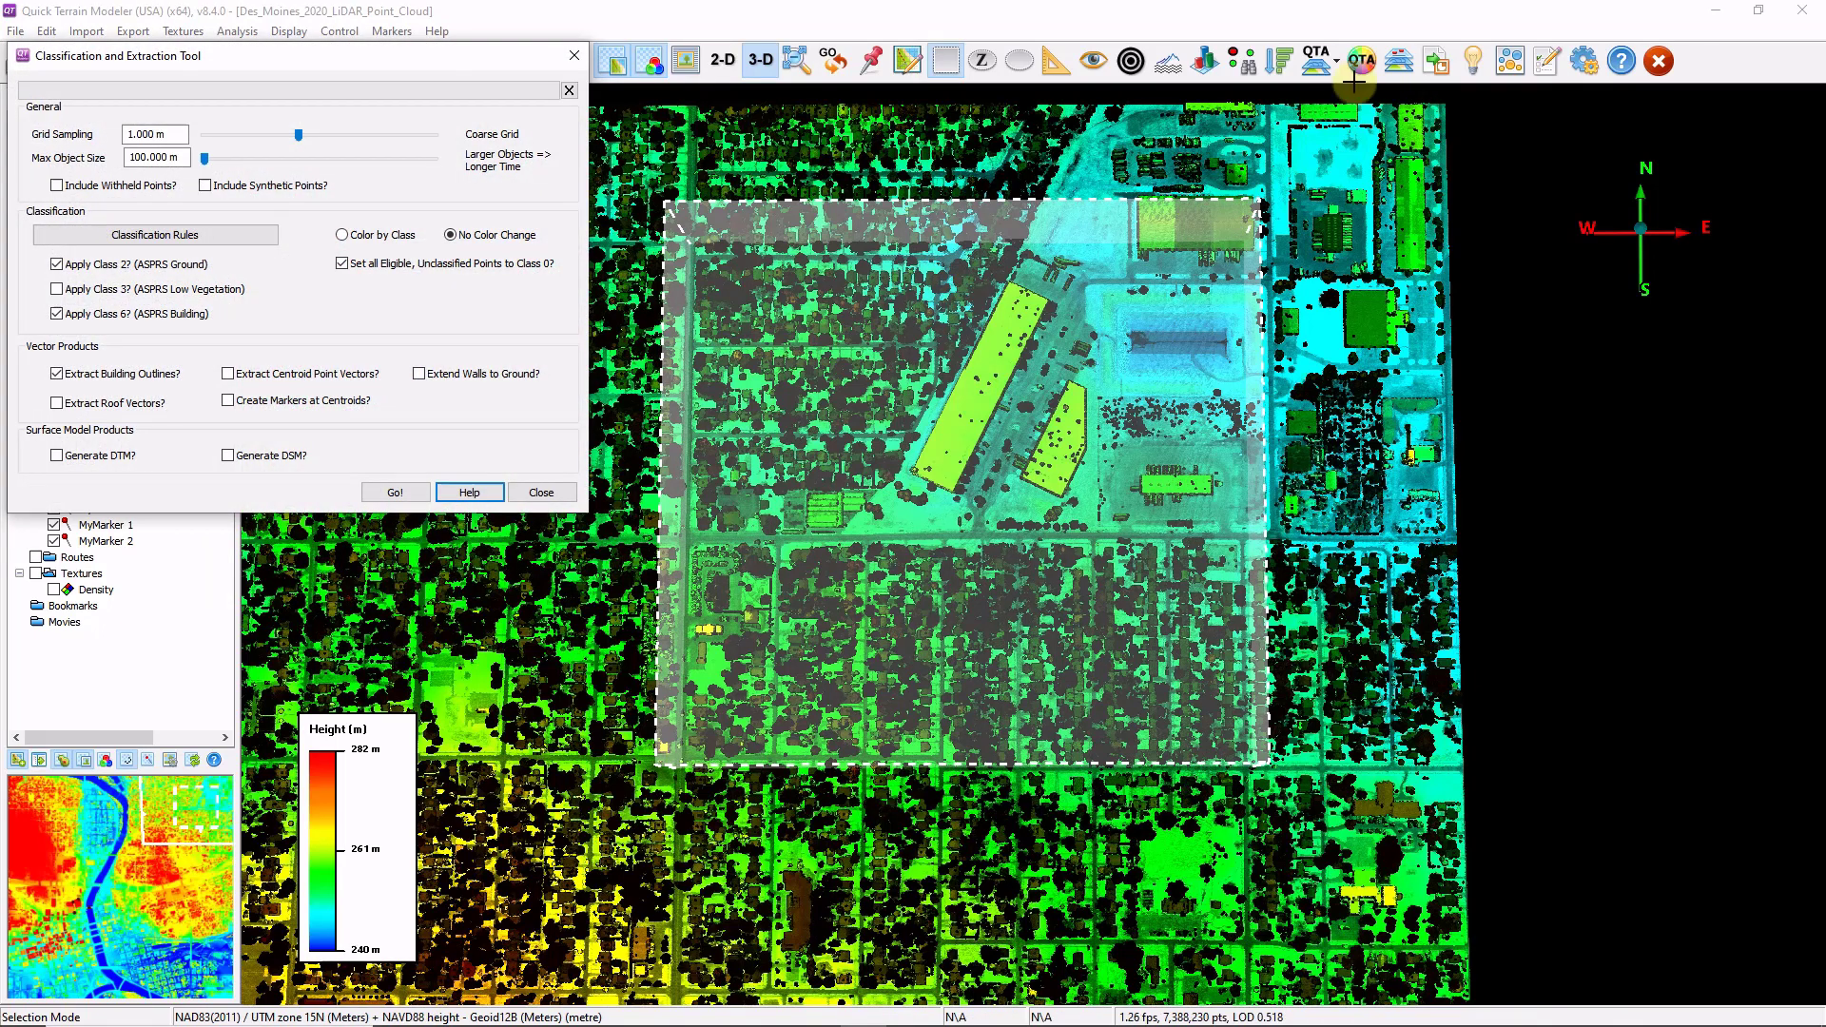
click(1329, 65)
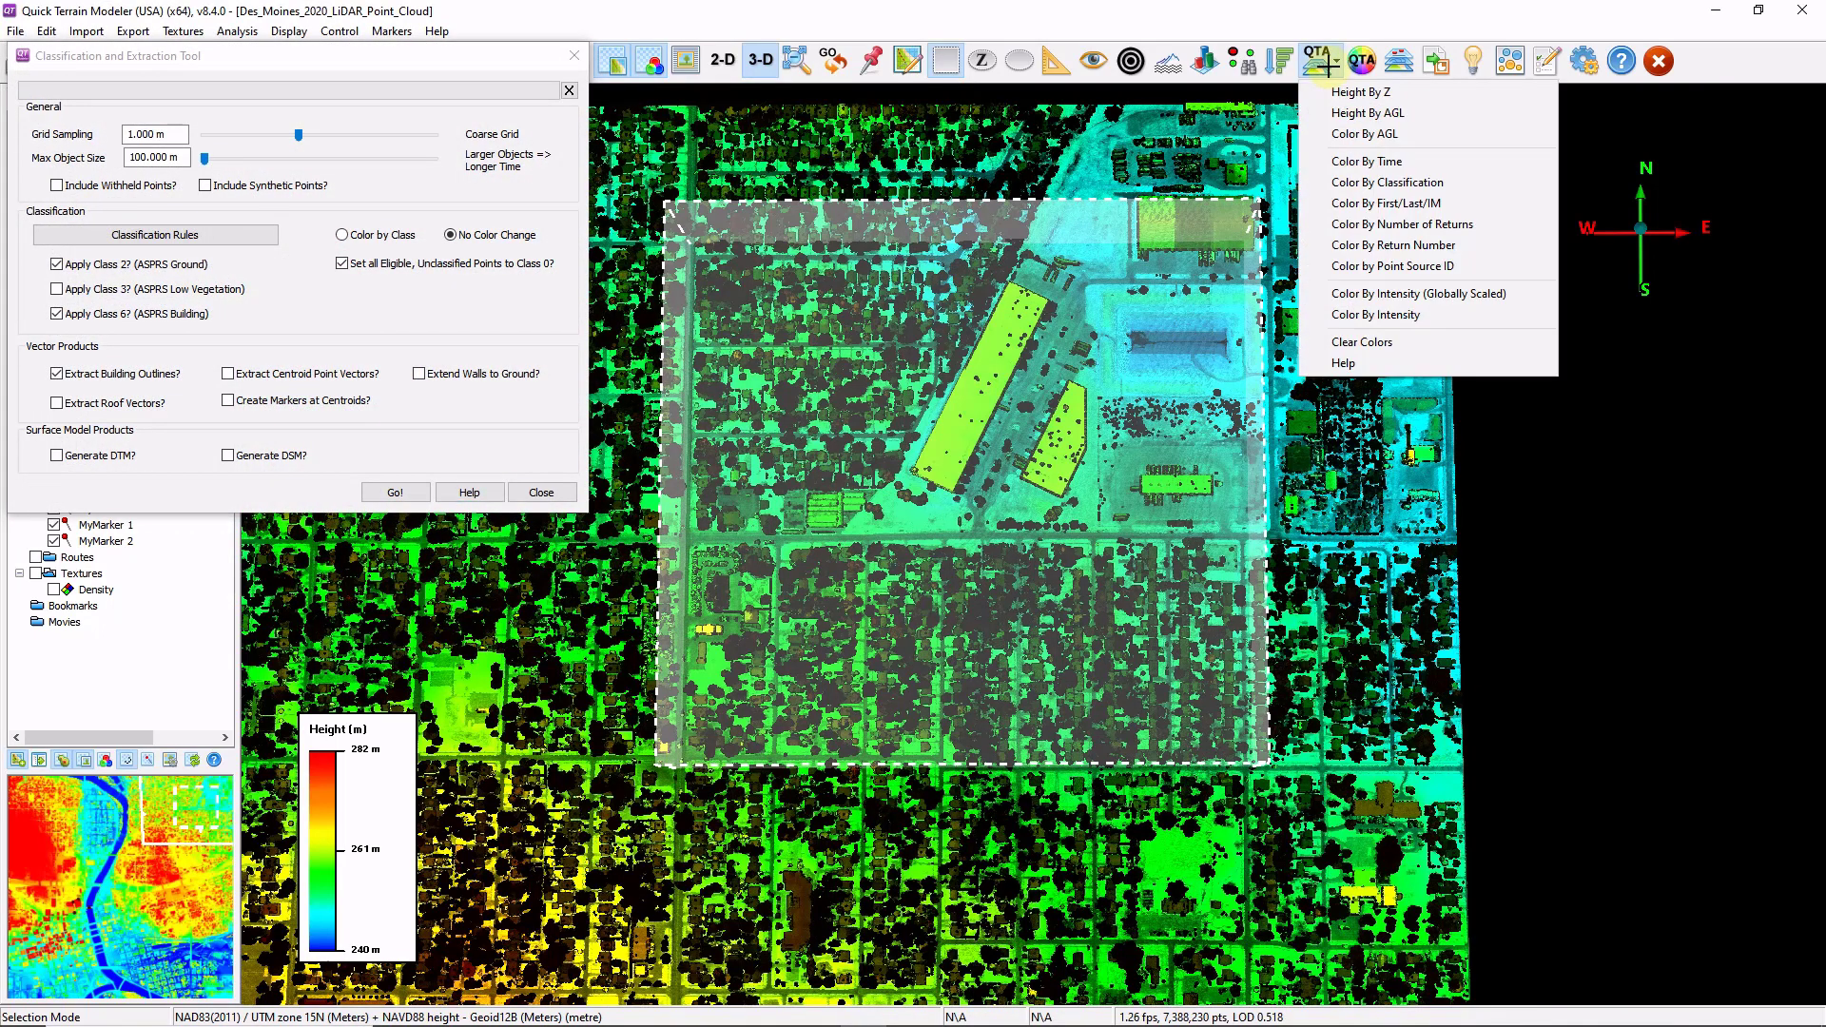
click(1357, 183)
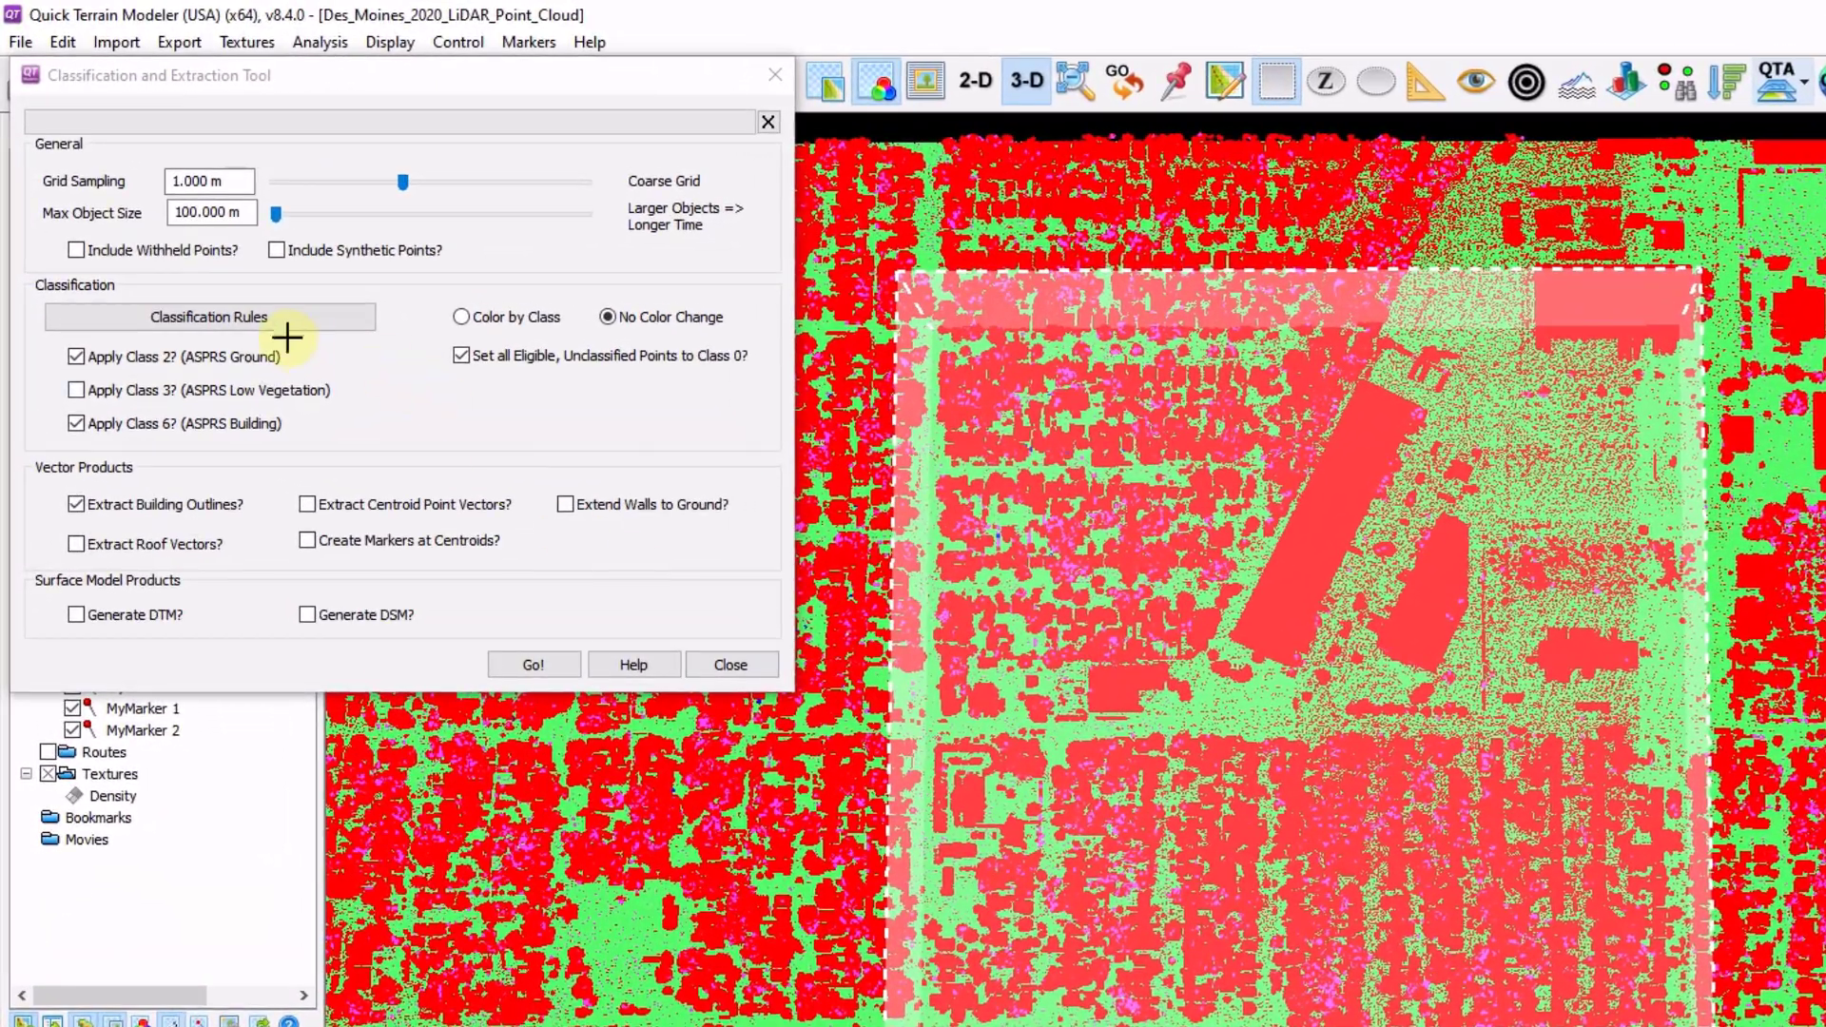
Enable centroid markers and run the ground and building classification with roof vectors and walls extended to ground.
click(274, 310)
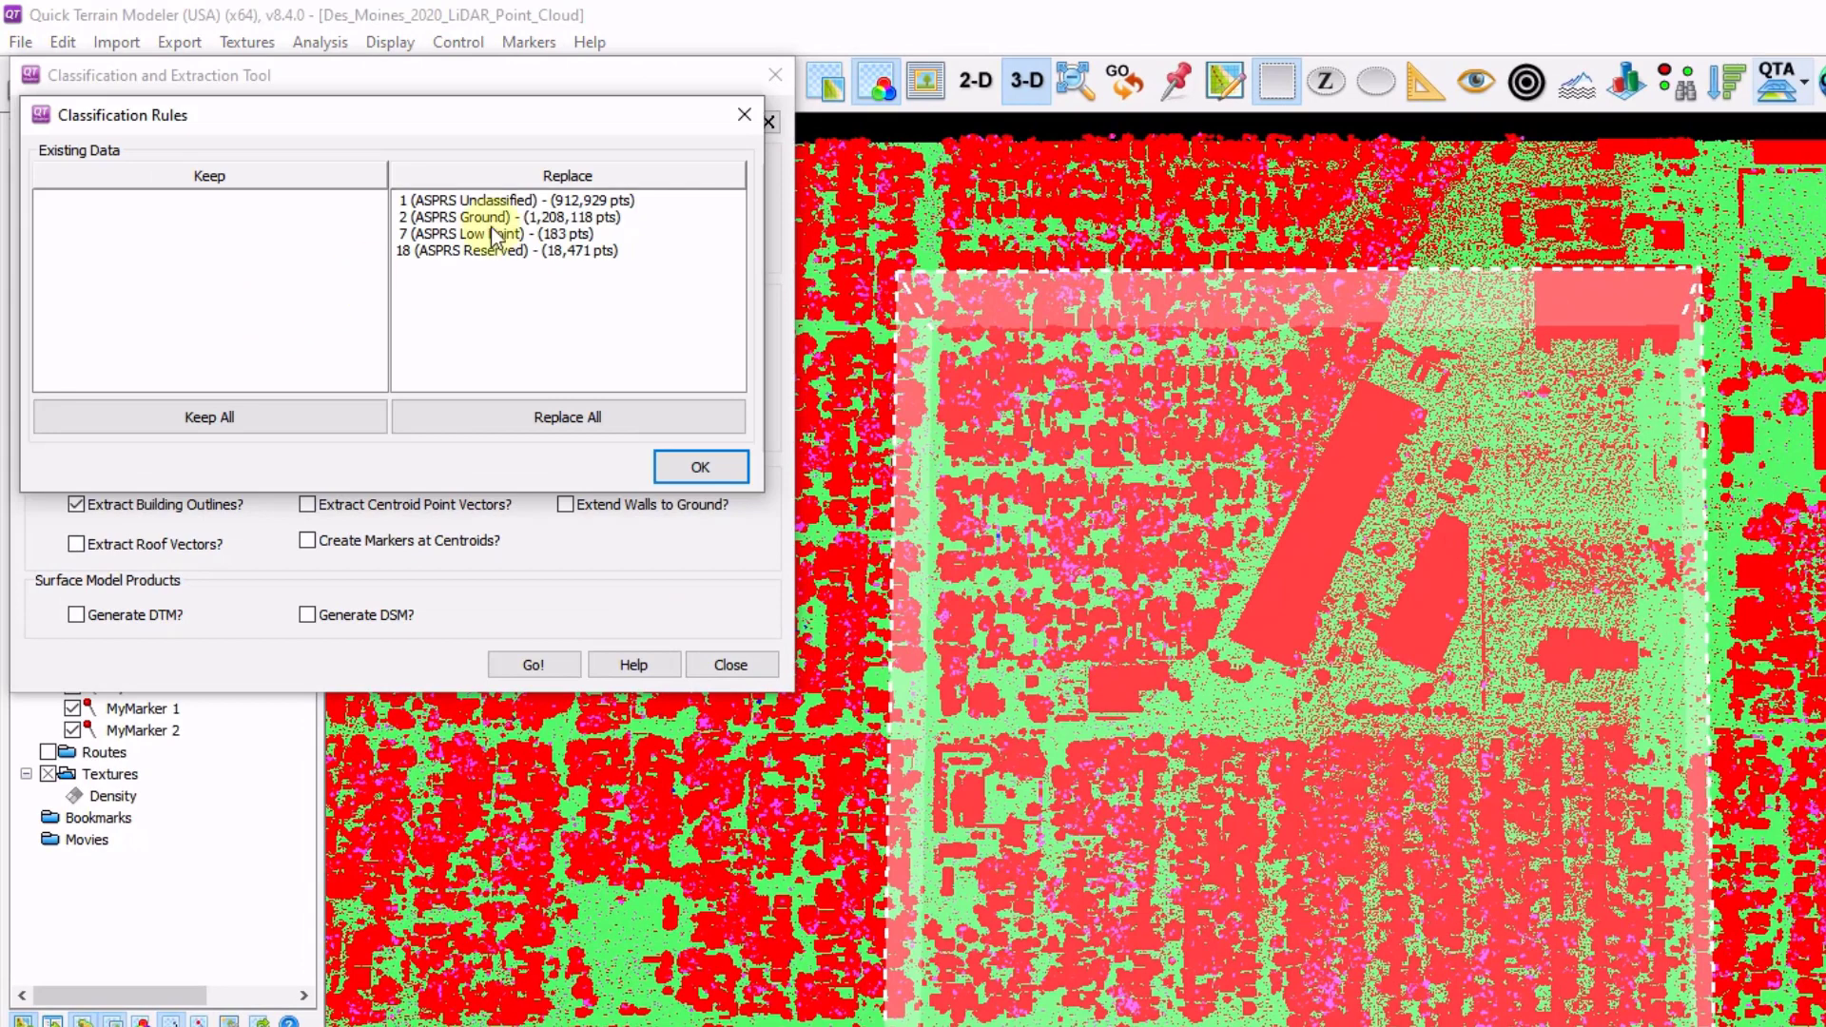
click(745, 115)
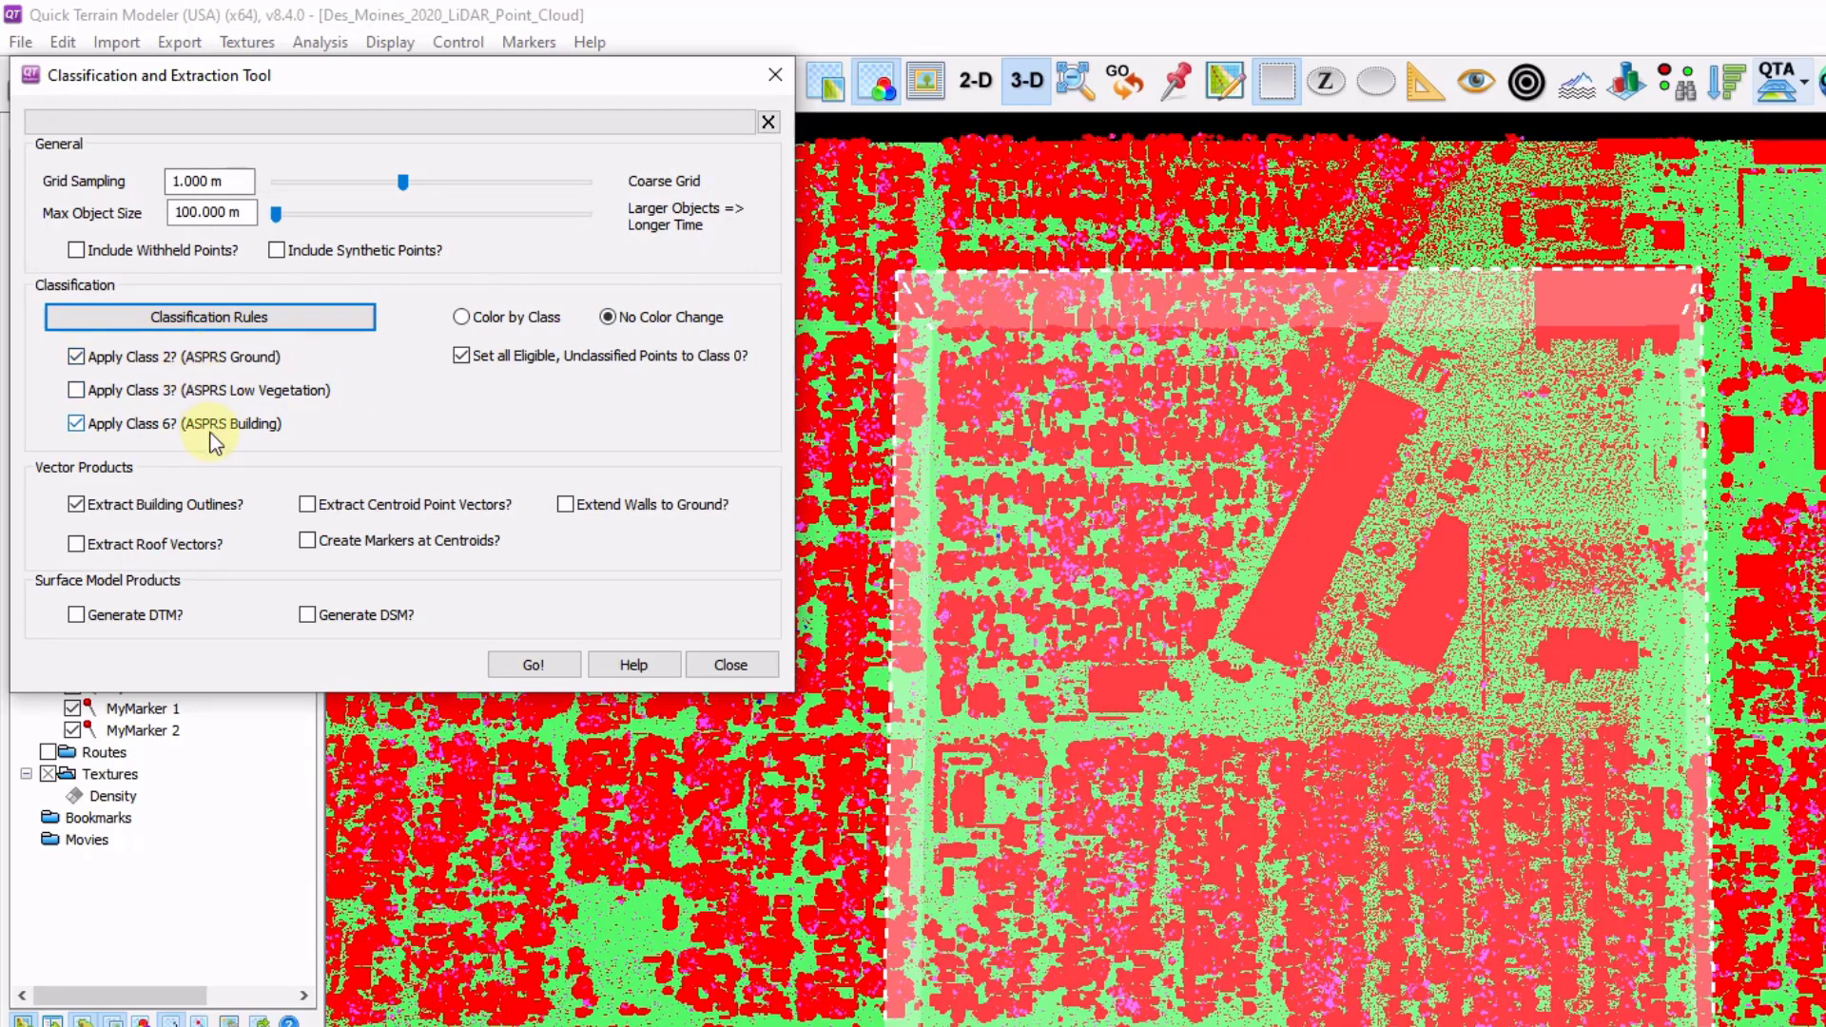
click(374, 544)
click(534, 664)
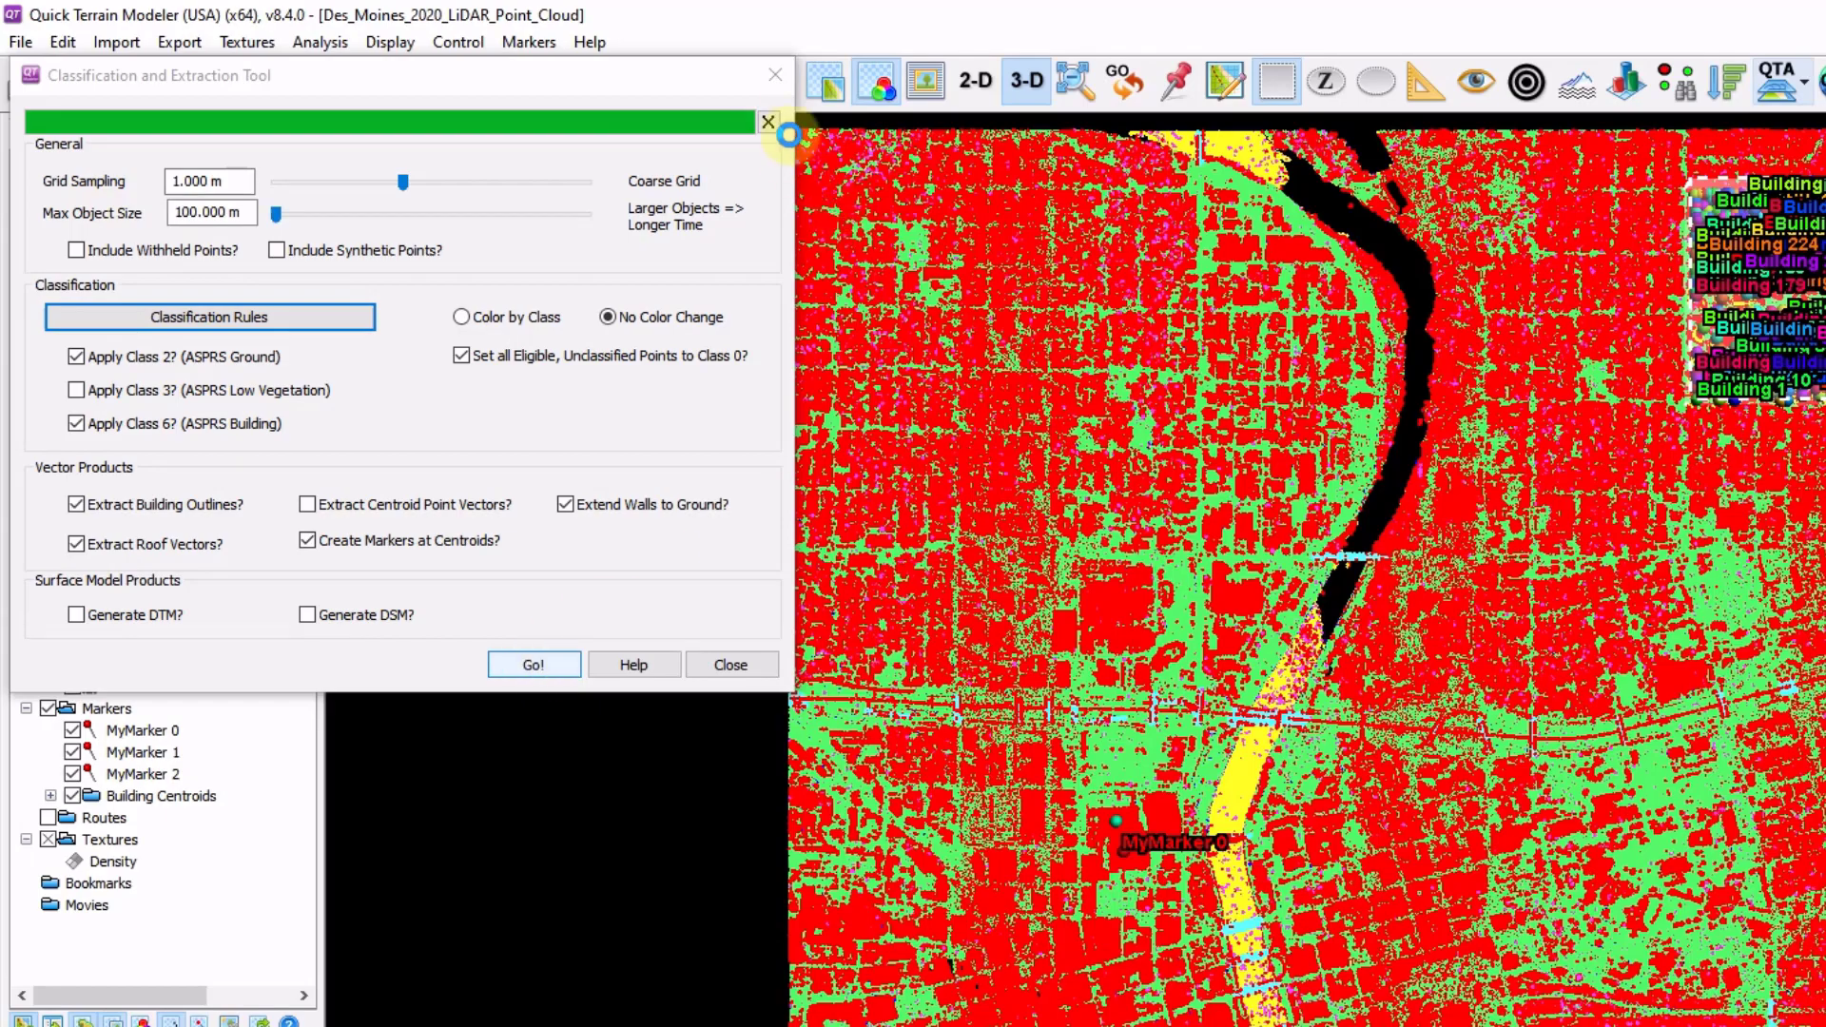
Close the extraction tool, refresh Color By Classification, and tilt into an oblique view of yellow buildings on blue ground.
click(775, 74)
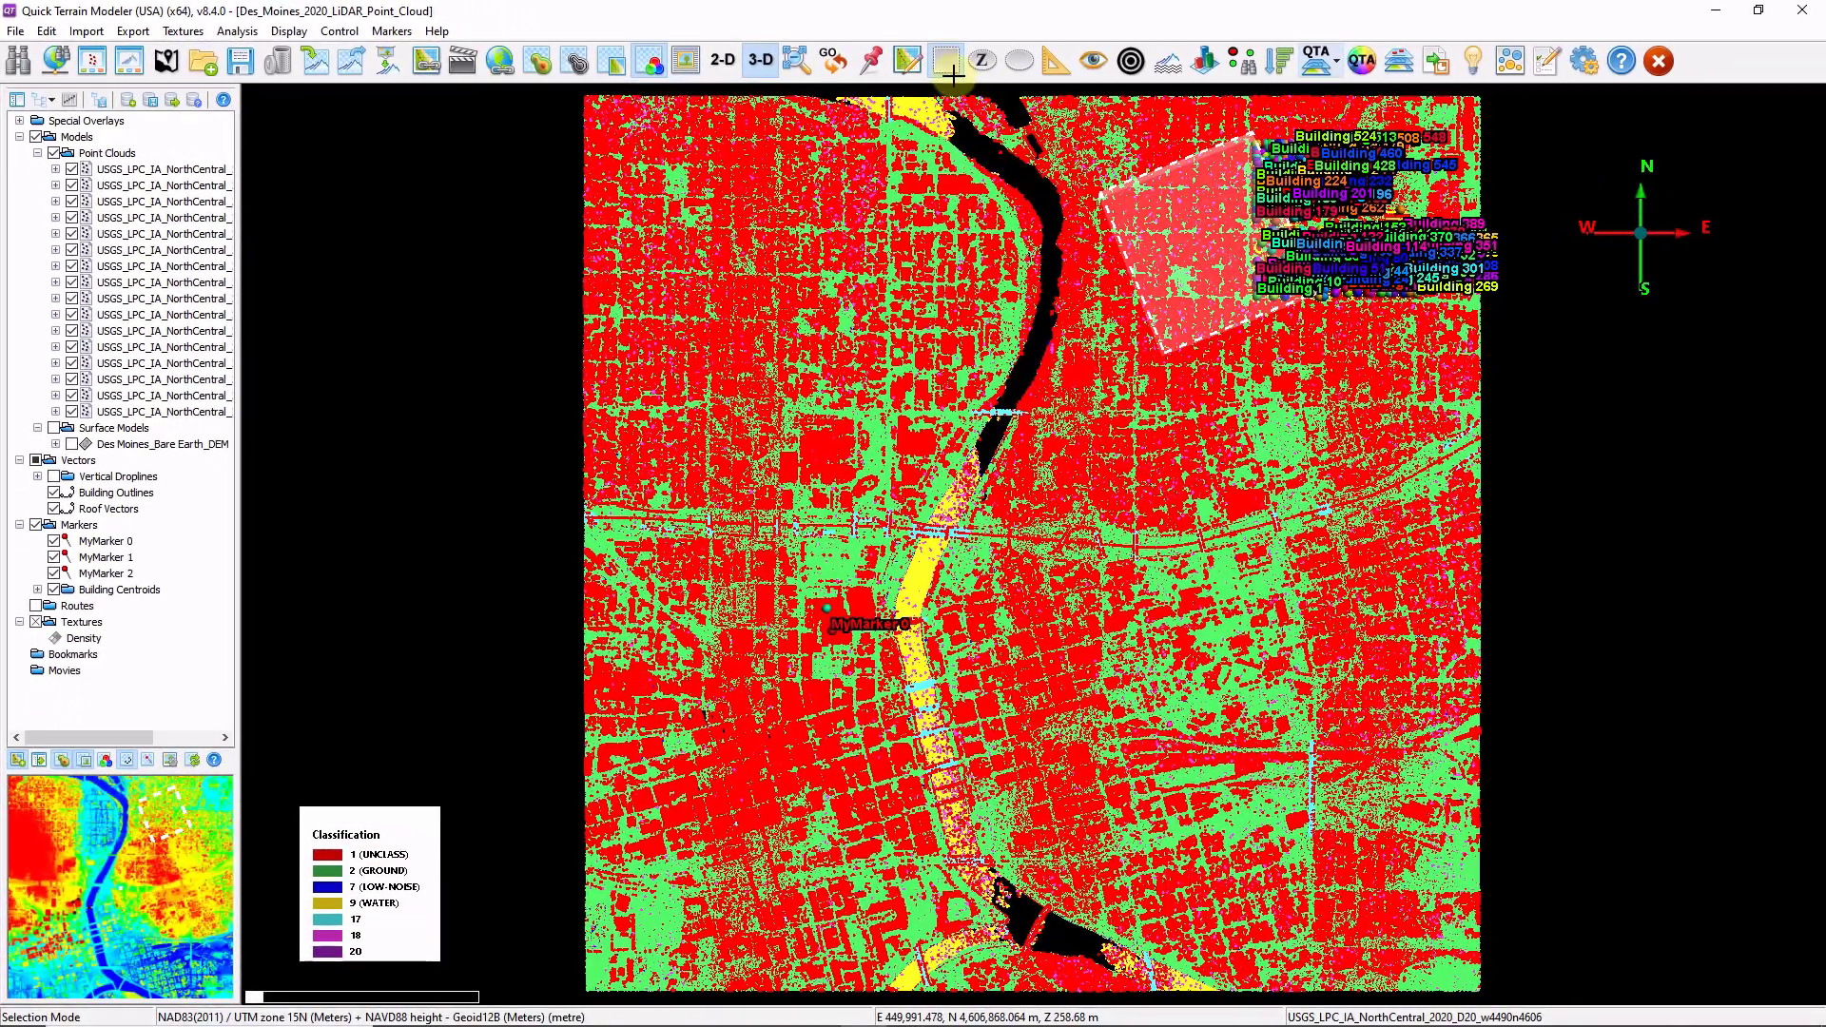
scroll(1417, 223, up, 2)
scroll(1303, 352, up, 3)
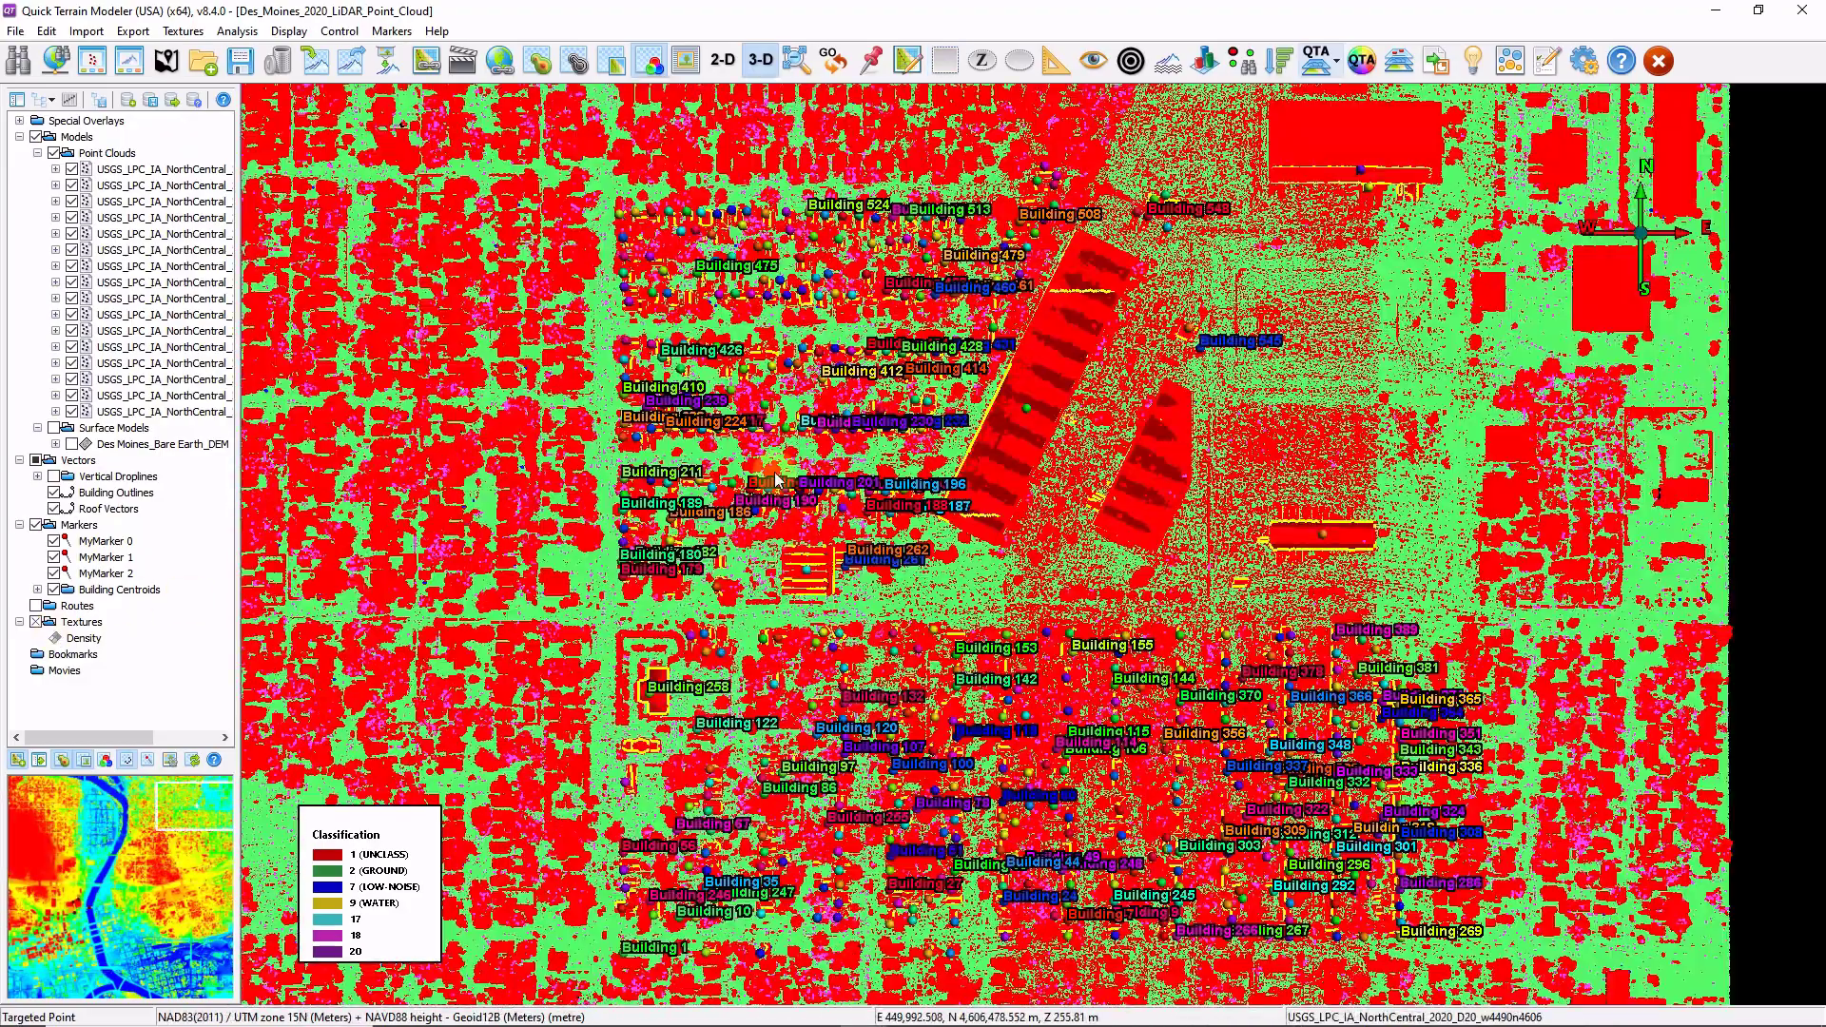
click(1337, 61)
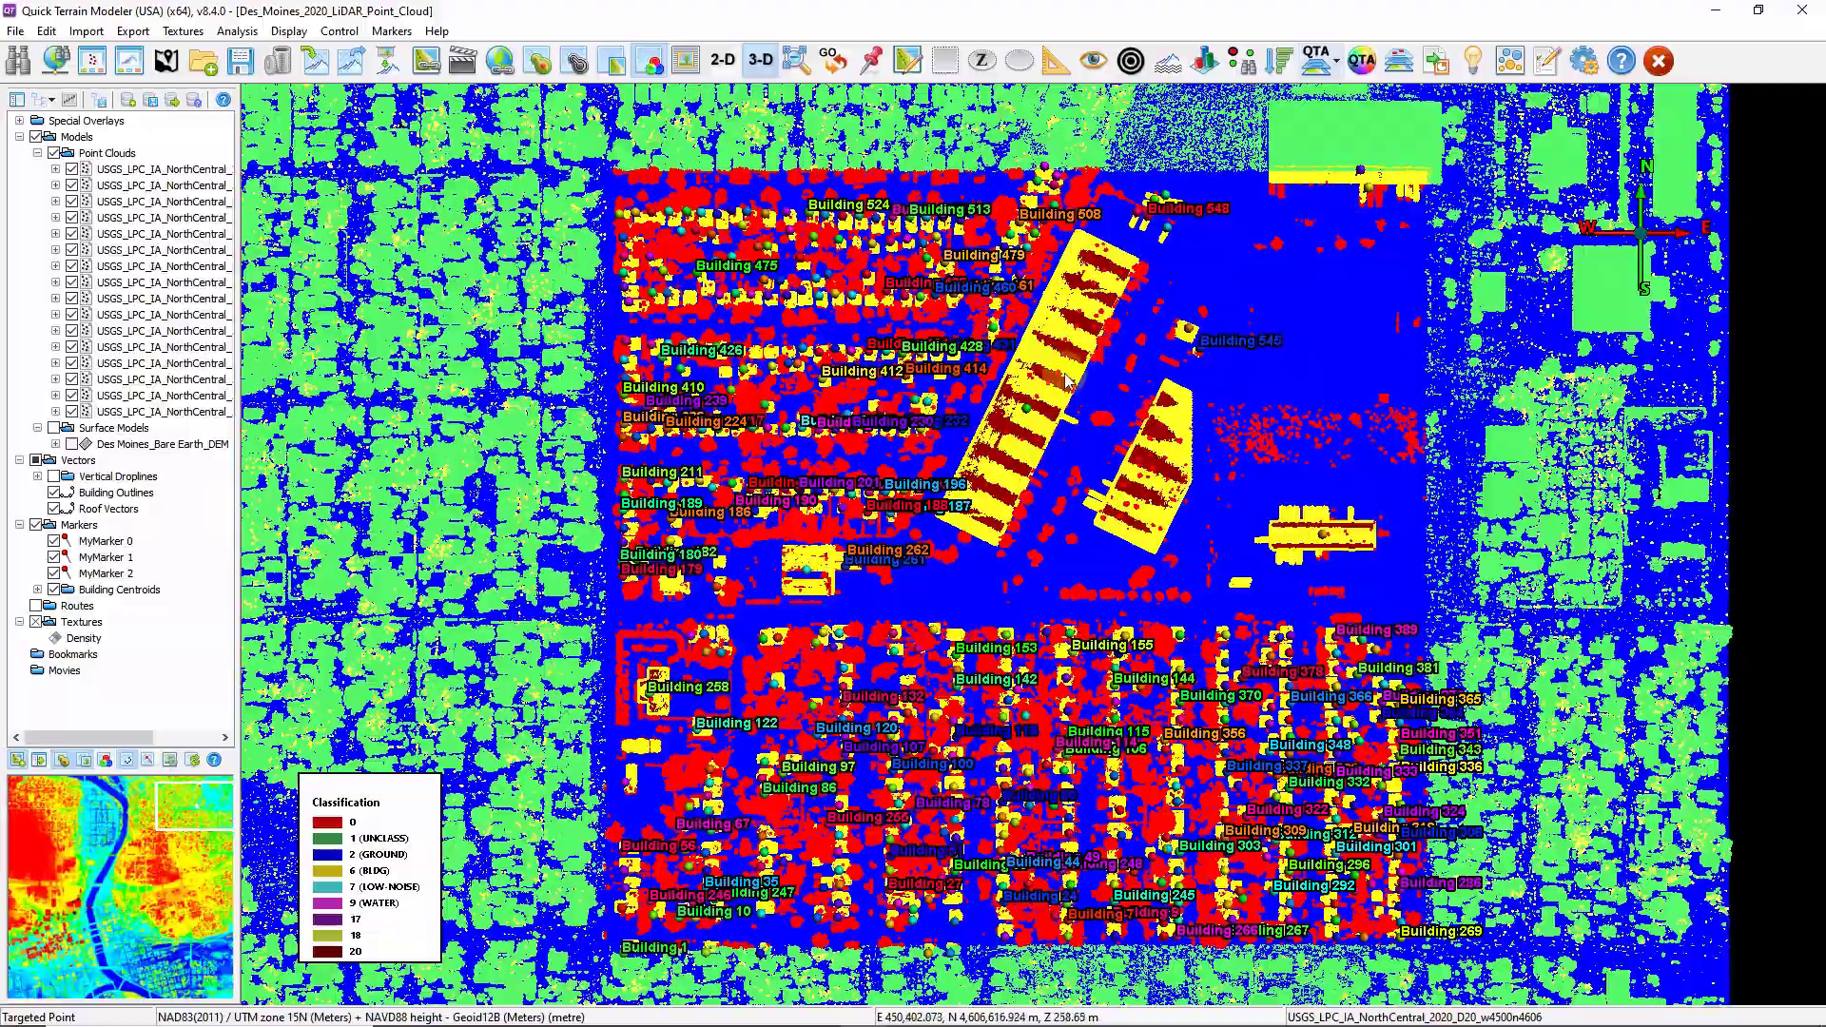
drag(643, 476, 802, 595)
scroll(802, 595, up, 5)
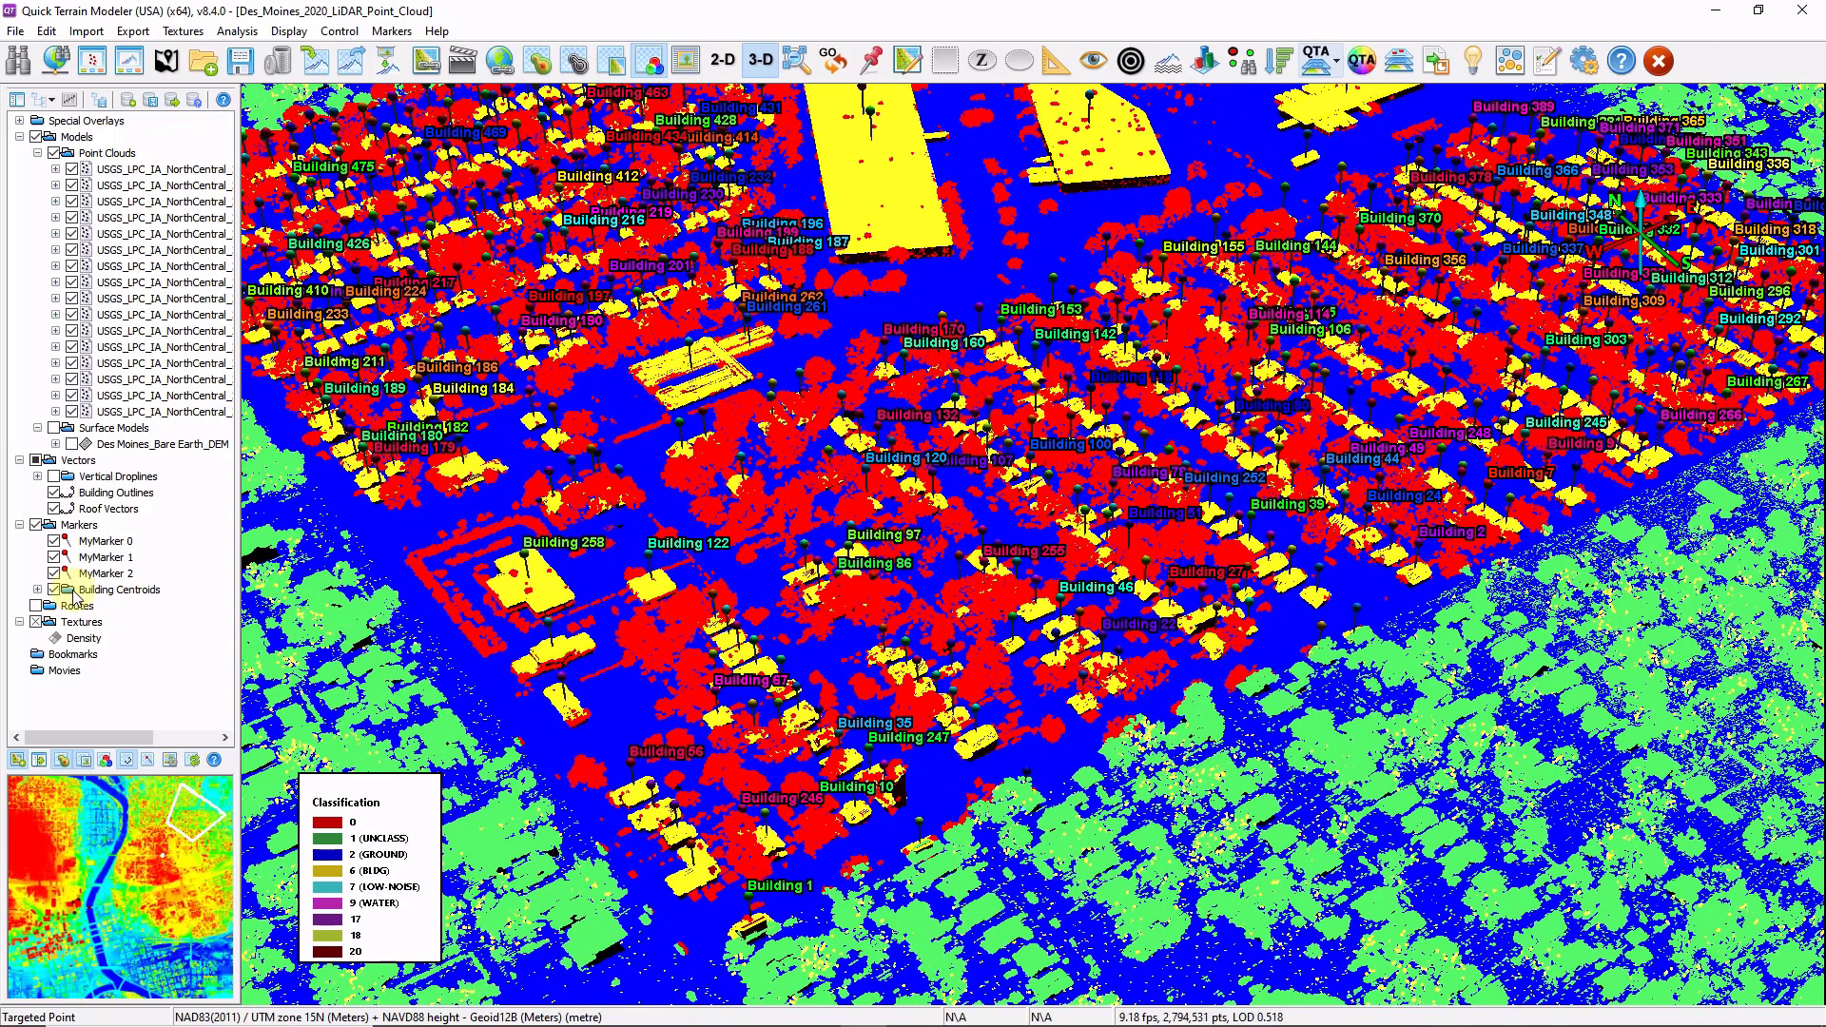
right_click(86, 529)
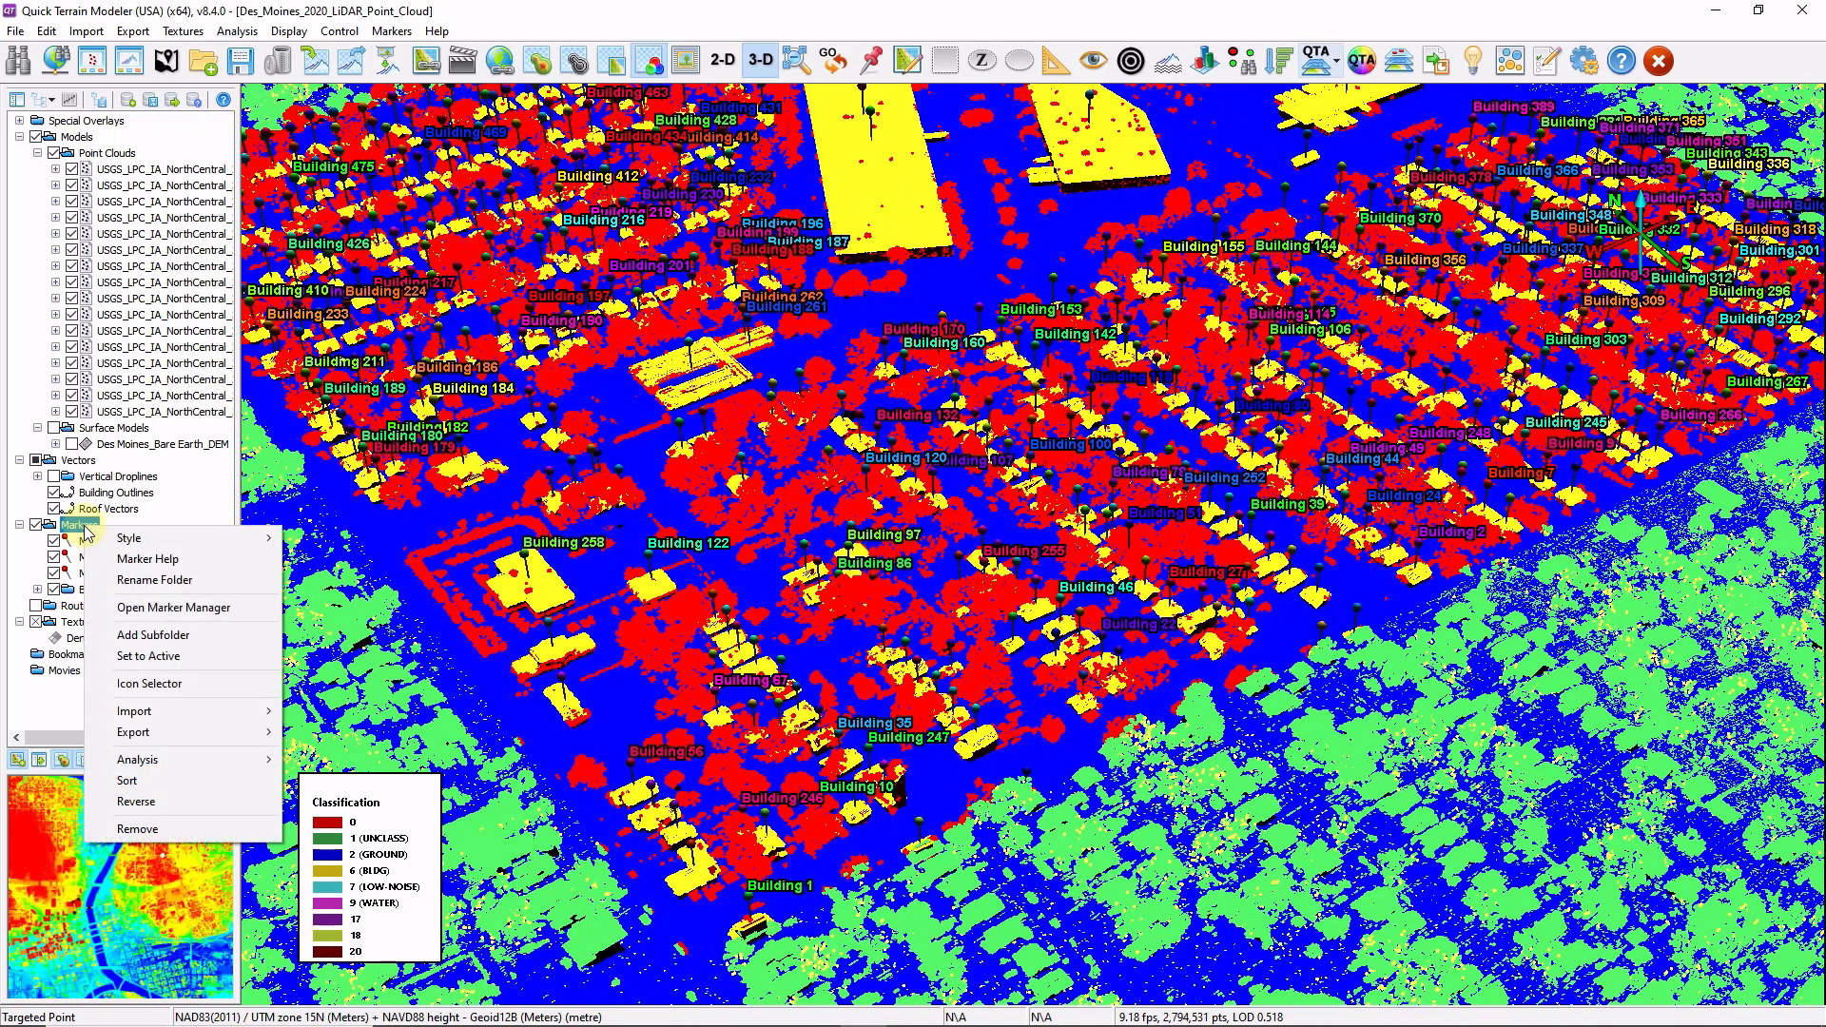
click(184, 605)
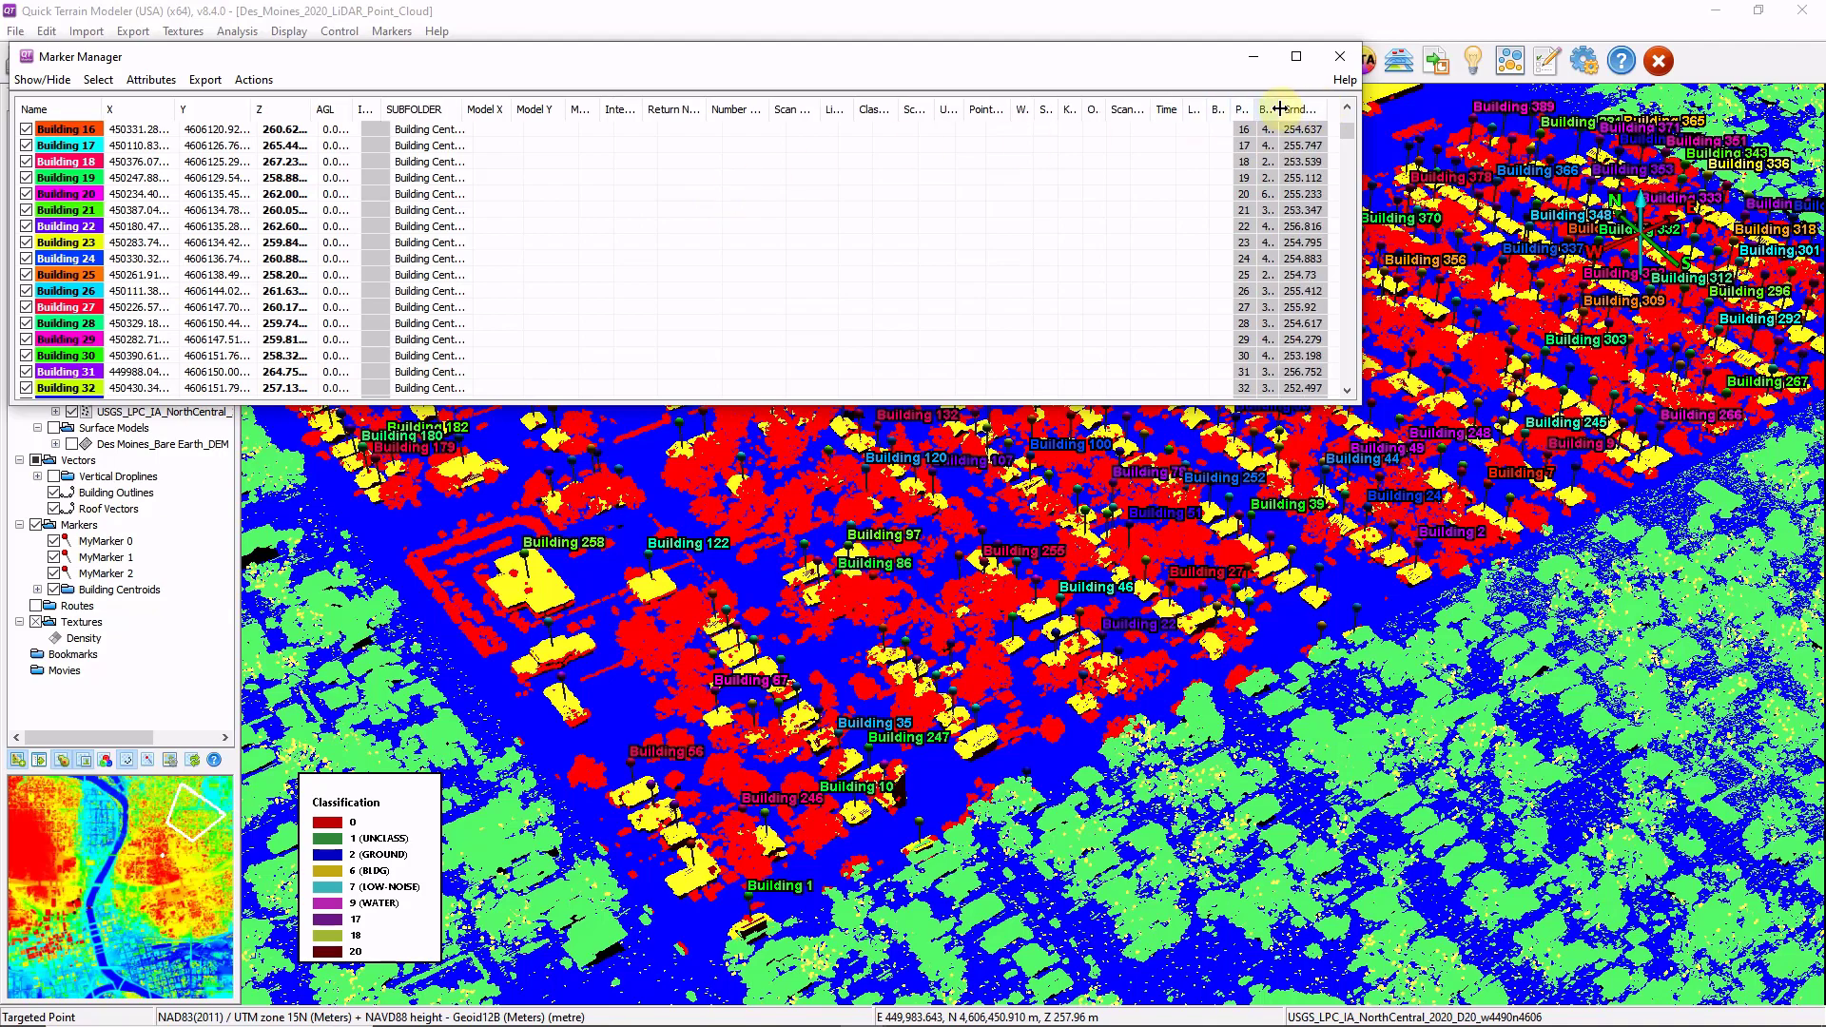
double_click(1280, 108)
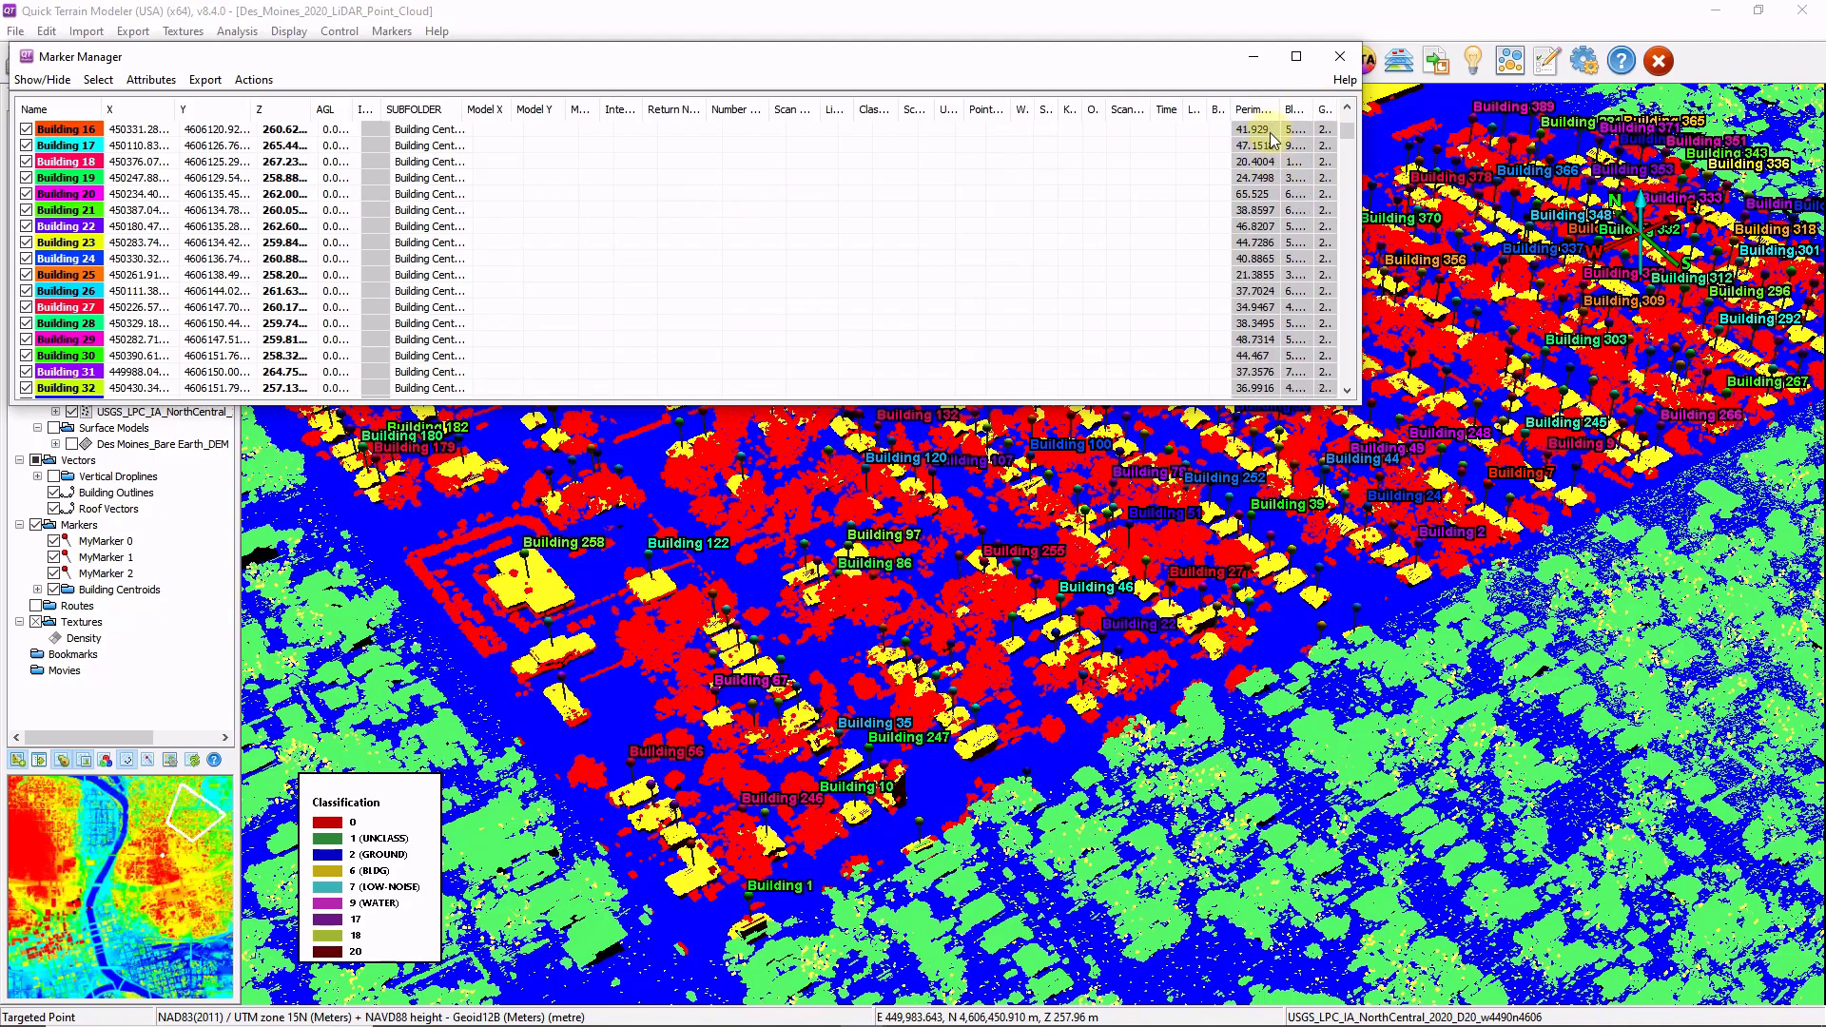
click(1341, 56)
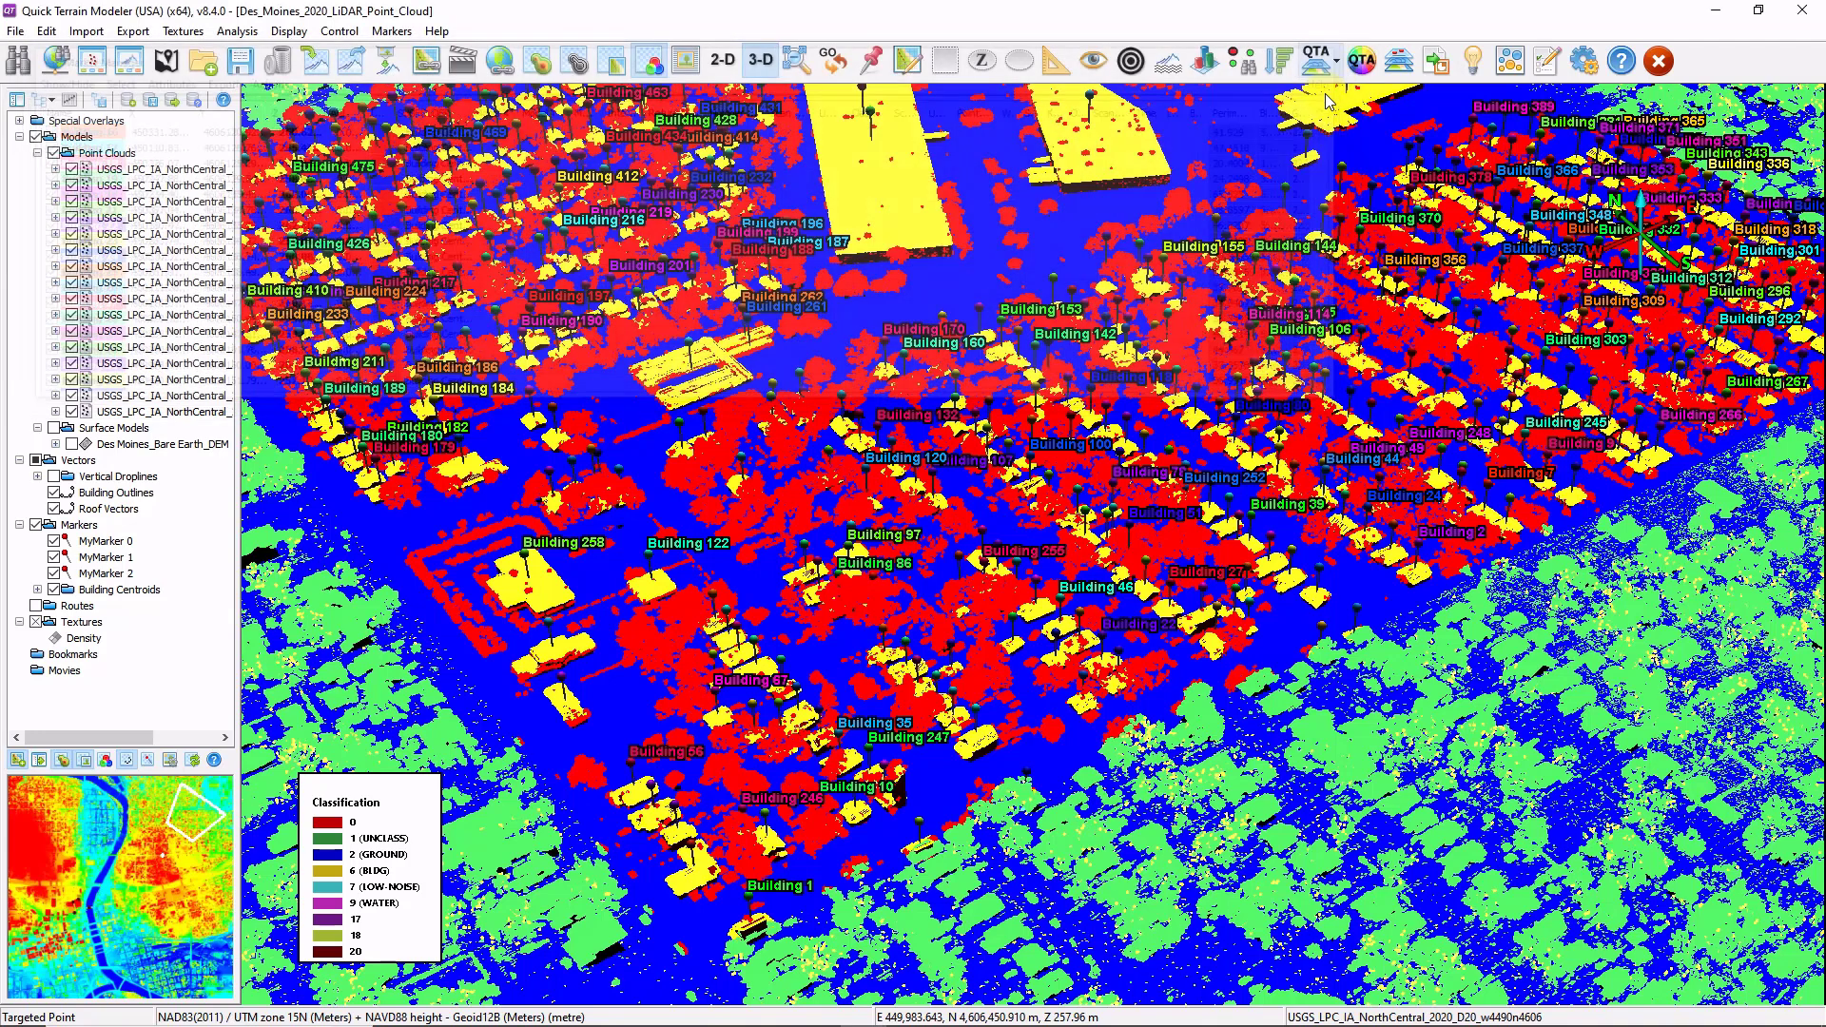
Hide the Building Centroids markers and all point clouds, and display the bare-earth DEM.
click(53, 589)
click(59, 155)
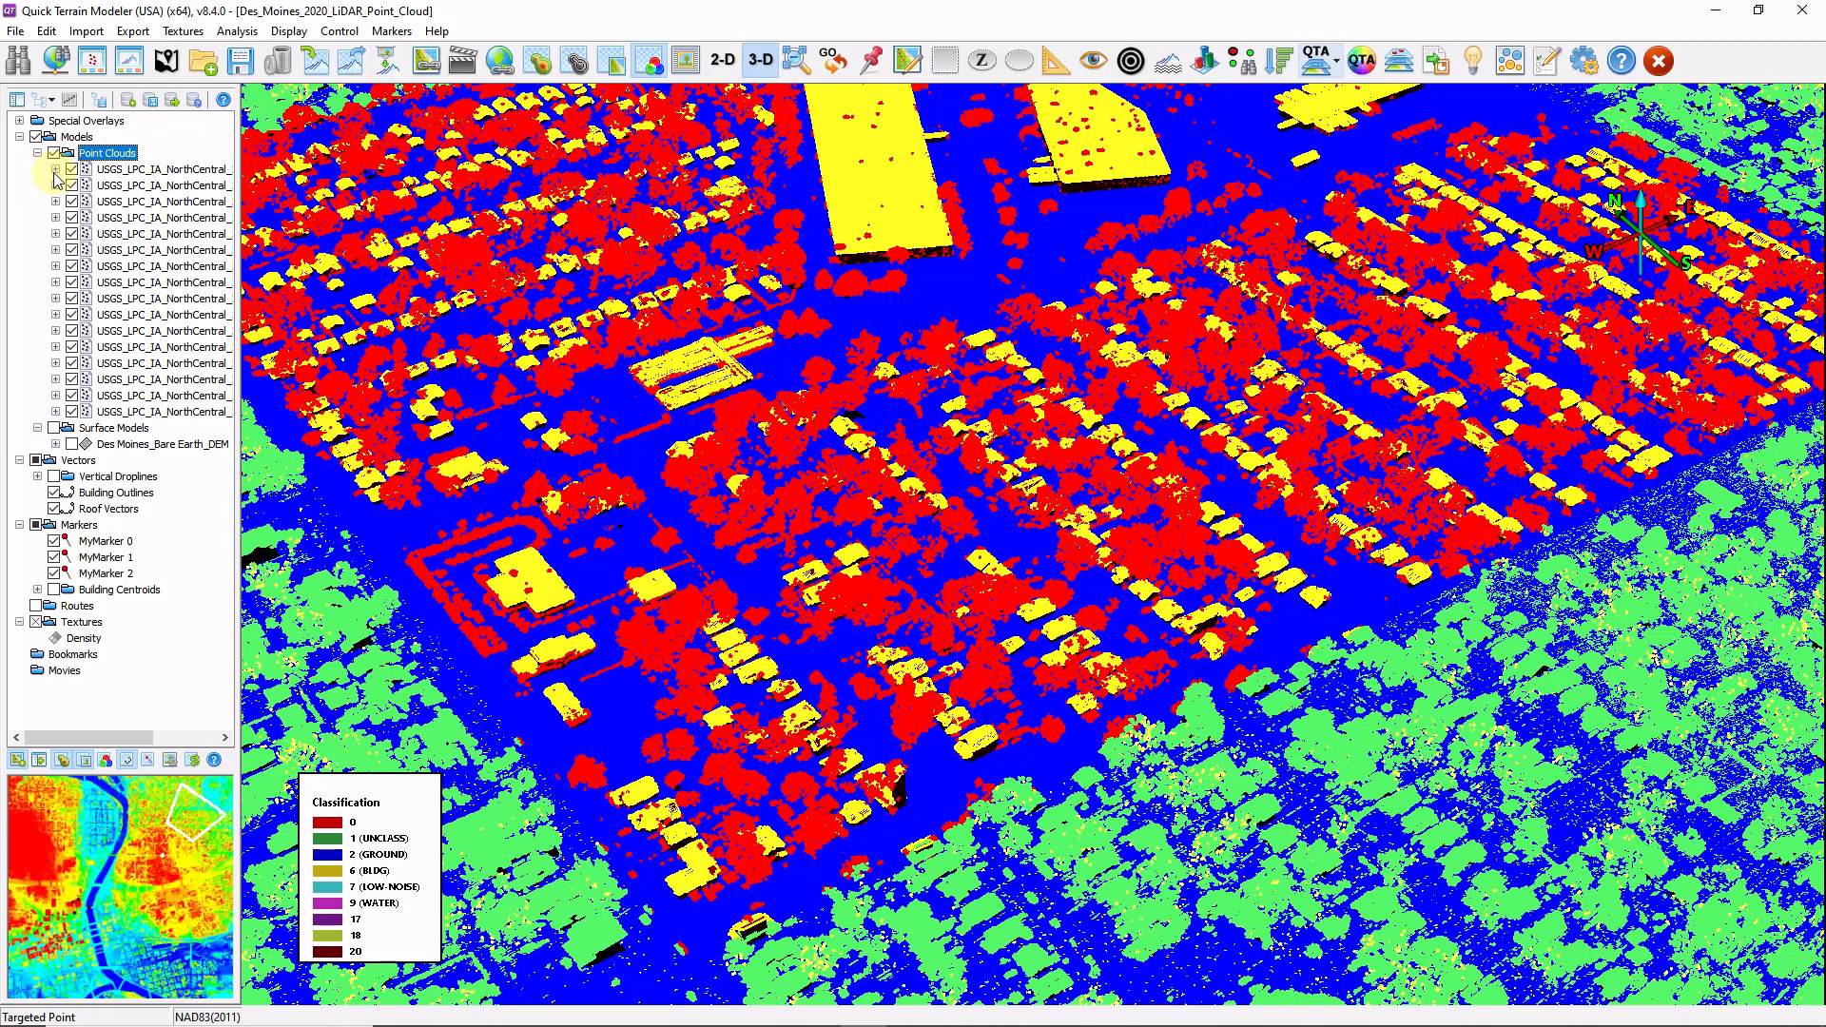
key(space)
click(72, 444)
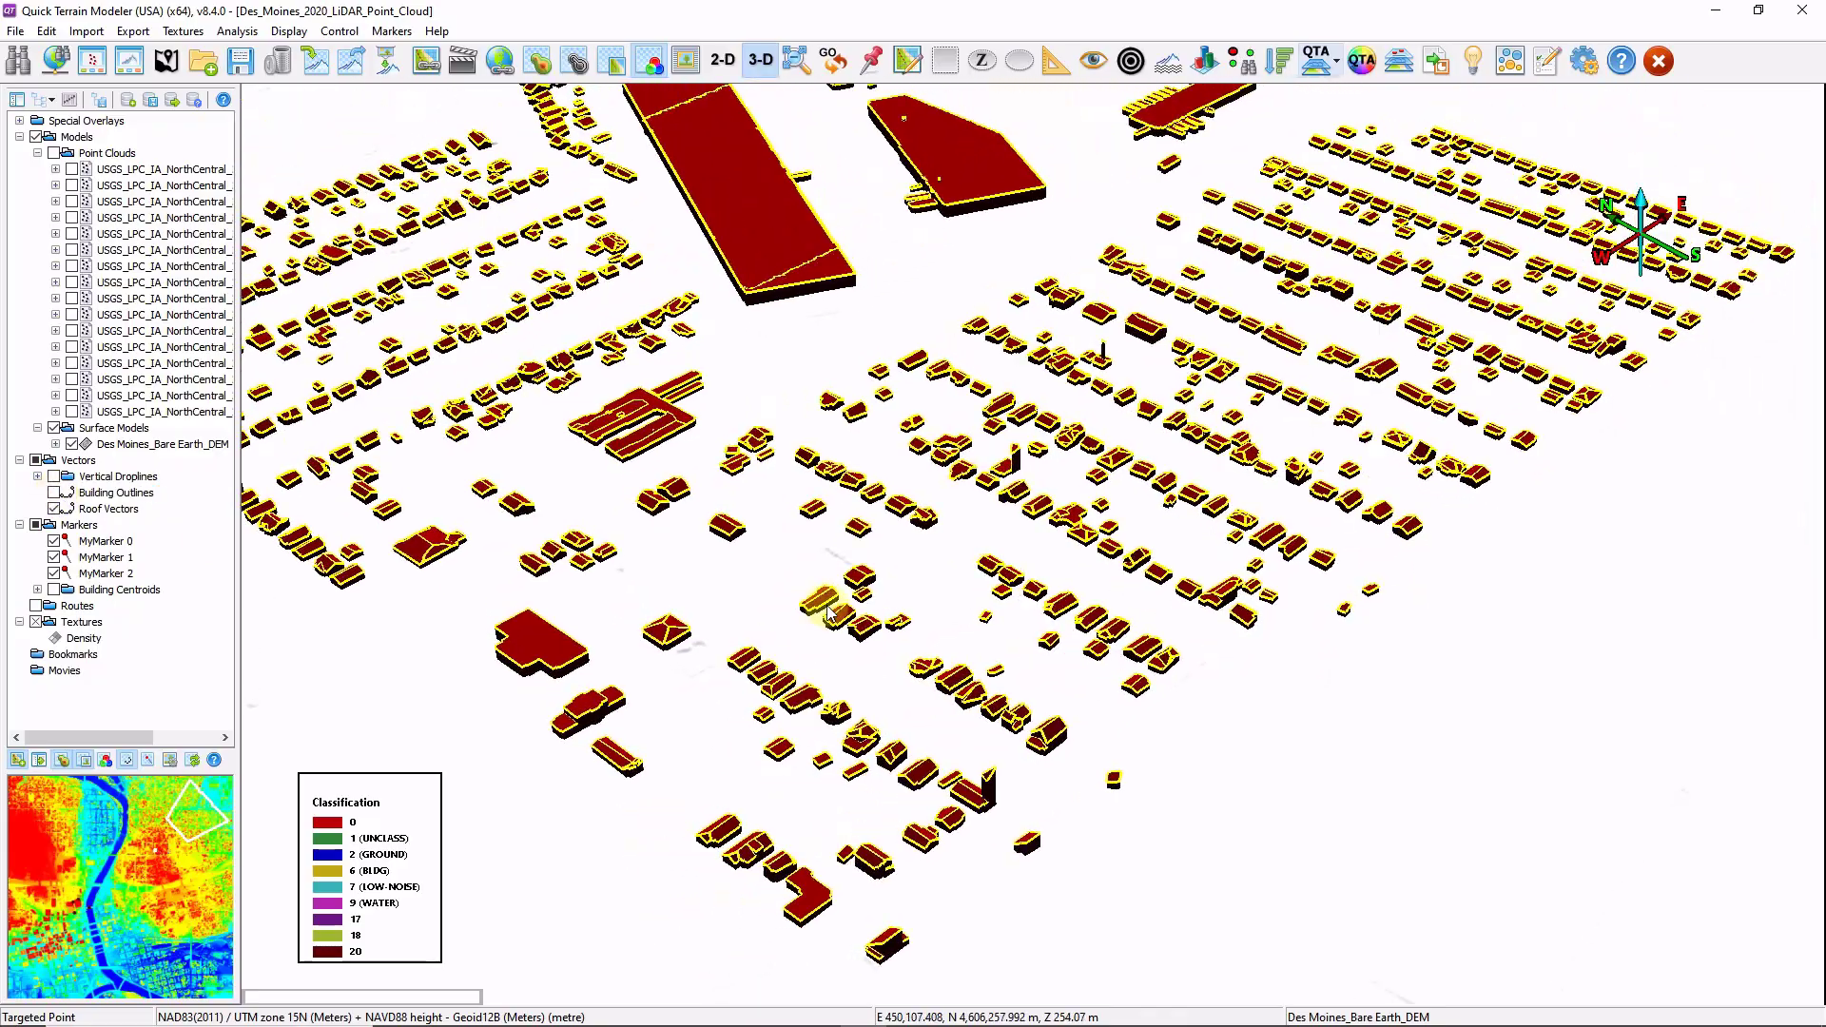
Orbit around the 3D building blocks with the bare-earth DEM surface shown beneath them.
drag(1109, 518, 1046, 571)
drag(1232, 574, 1062, 644)
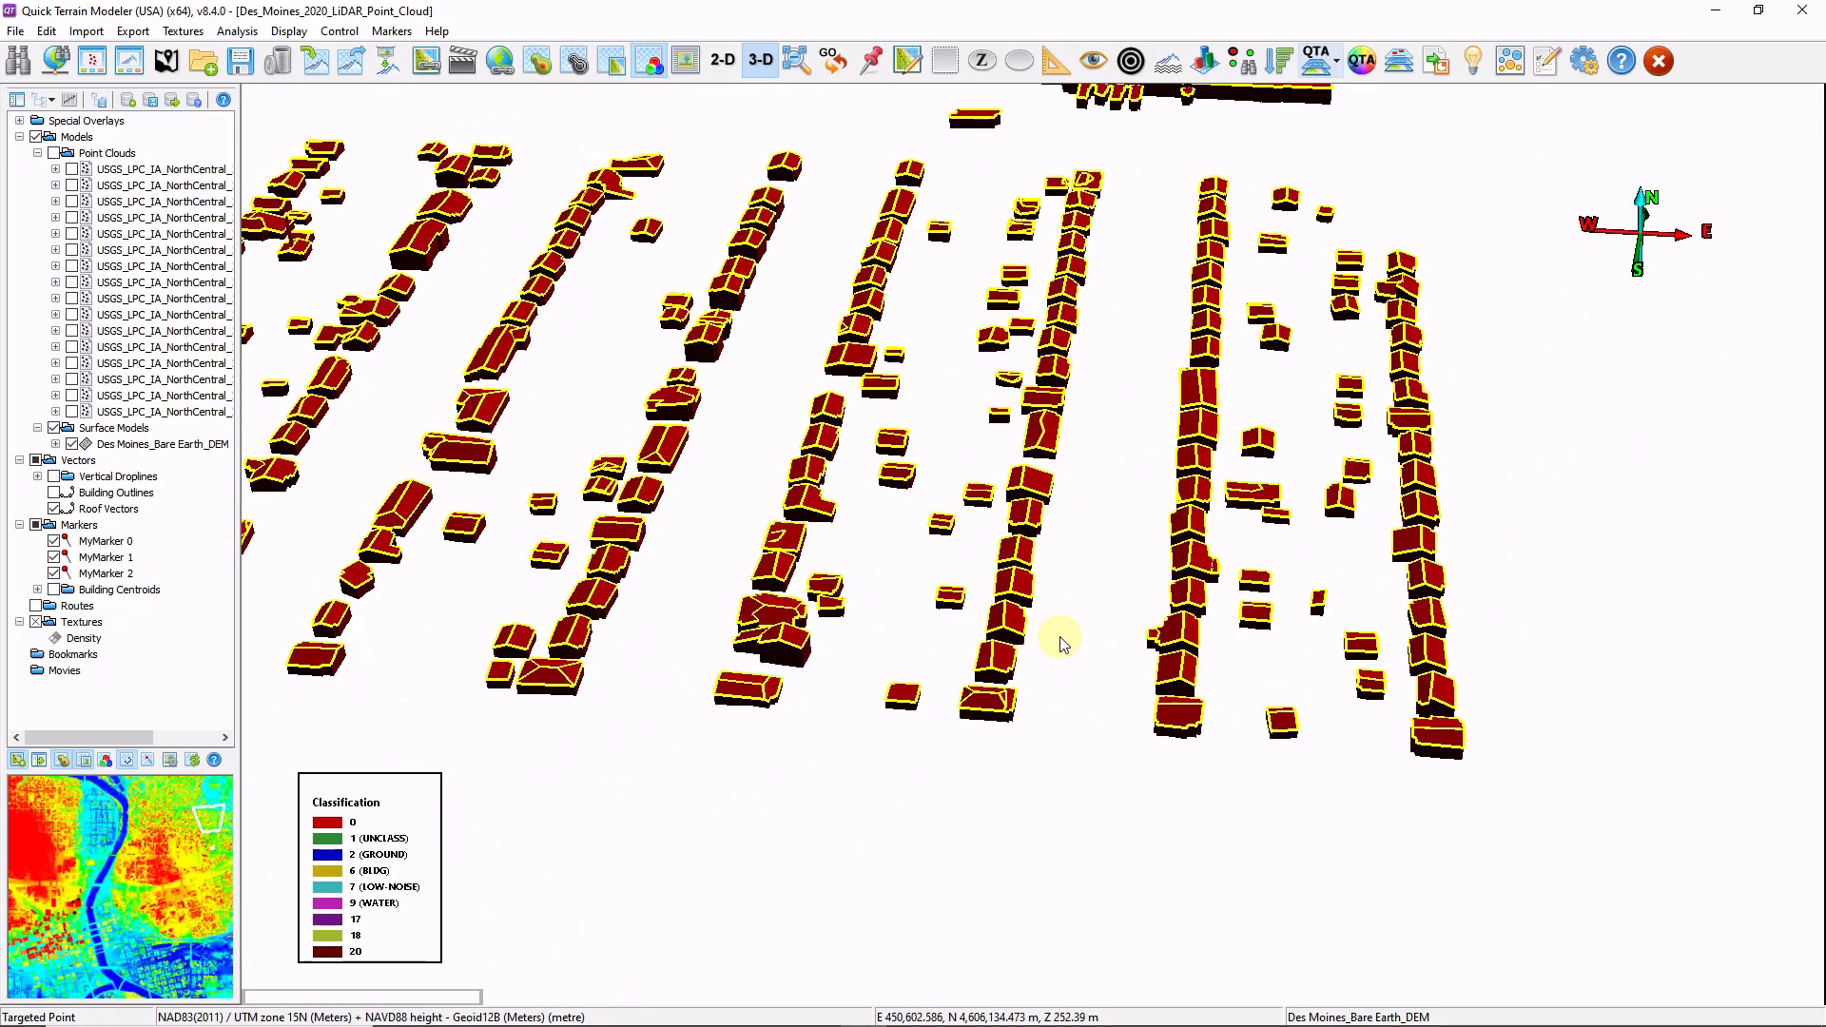
click(538, 65)
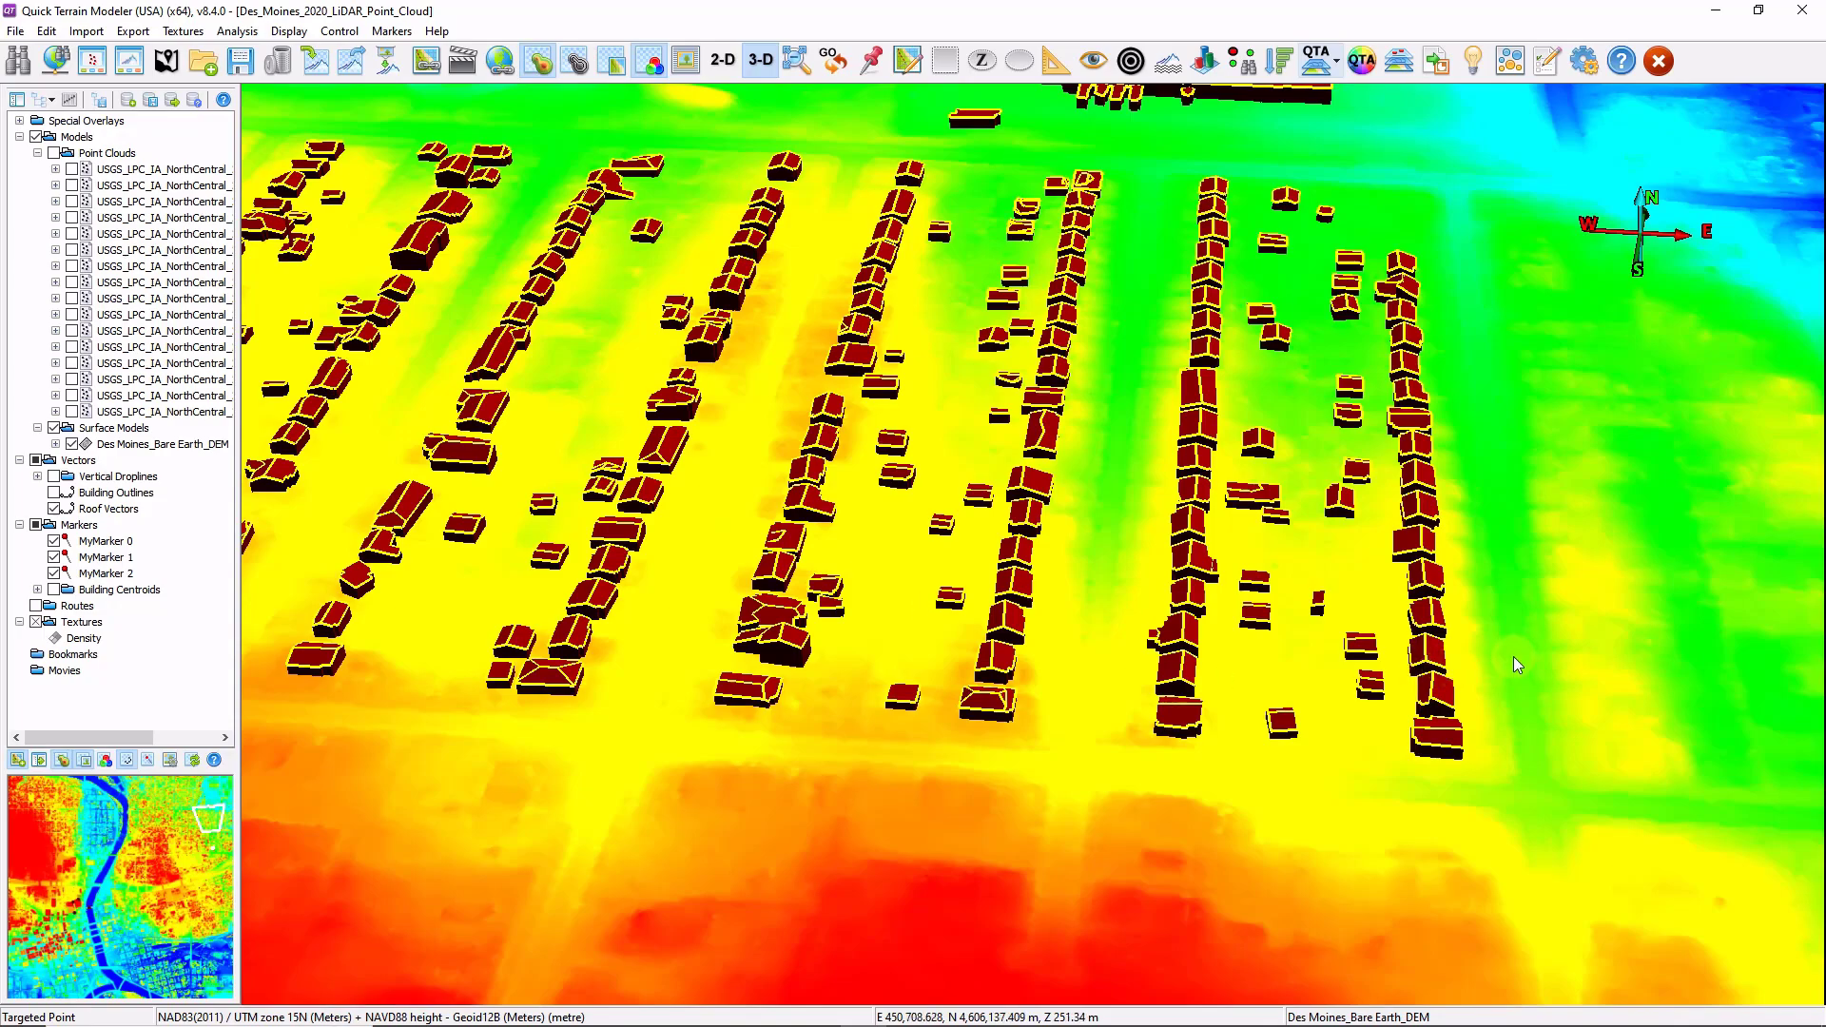
drag(1514, 656, 953, 801)
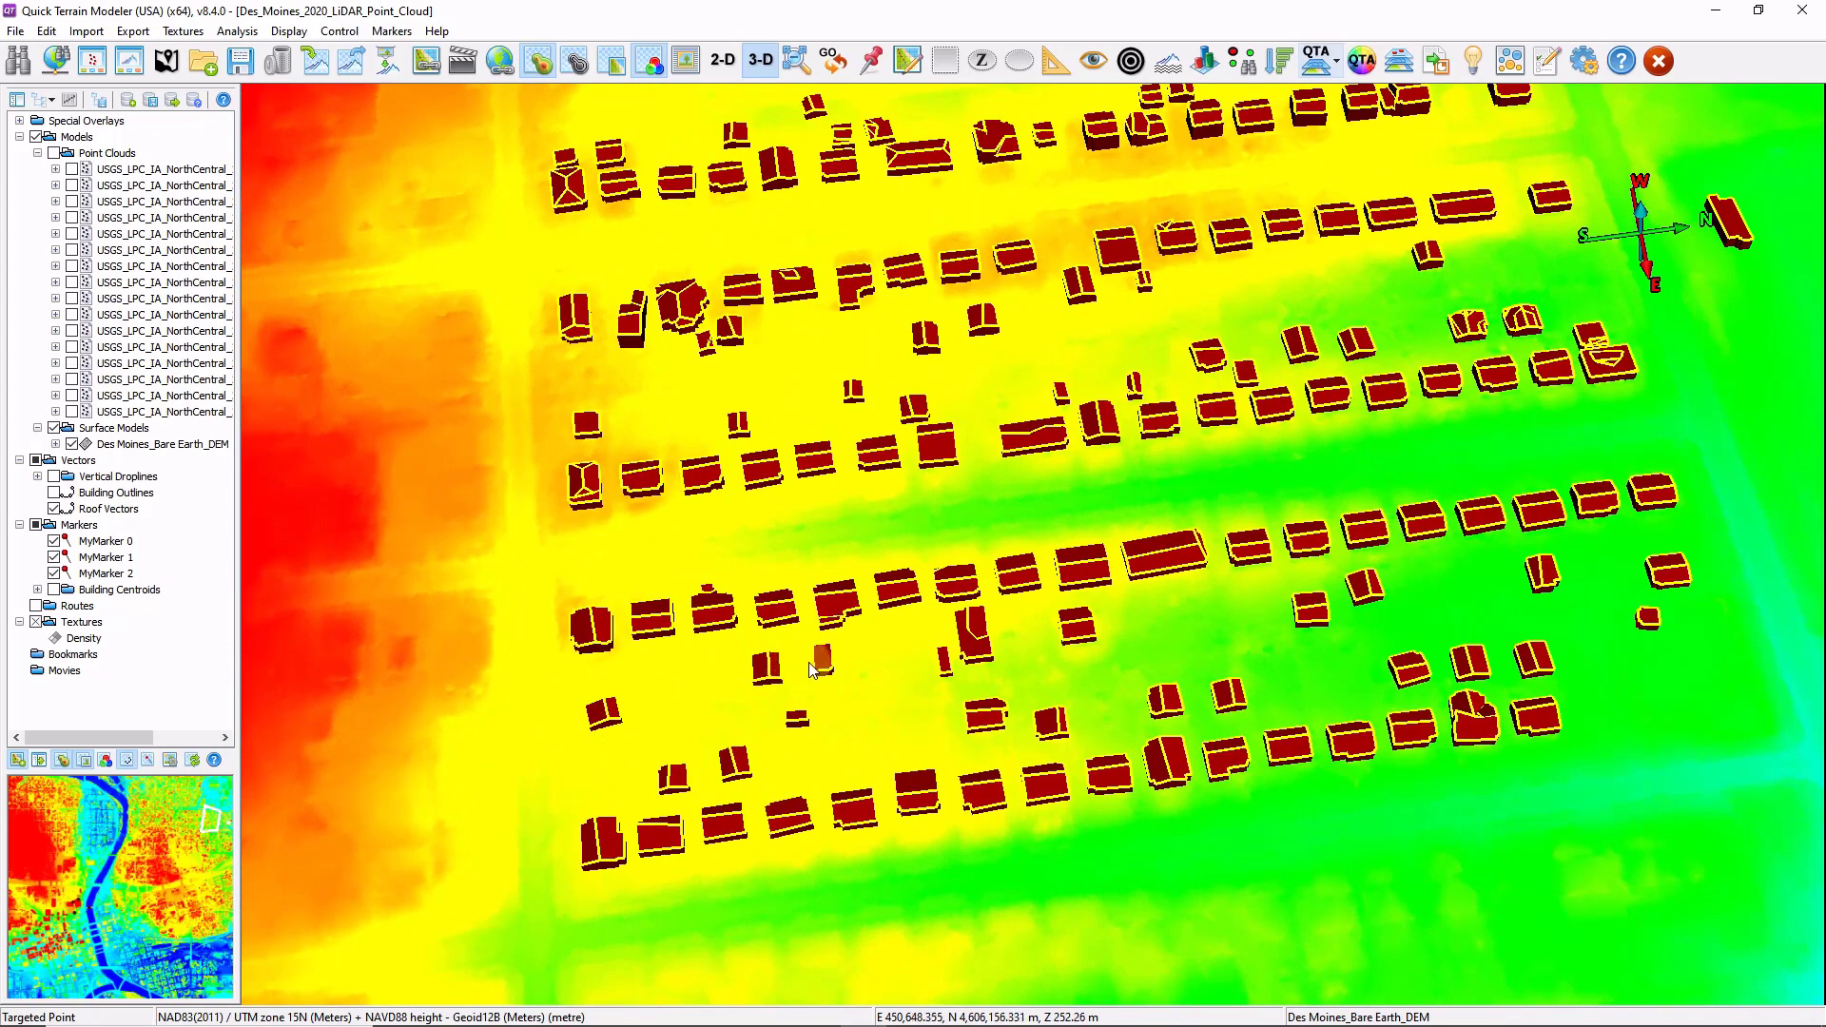
In Edit Mode, polygon-select the area between the lower building rows and delete the building outlines inside.
click(46, 30)
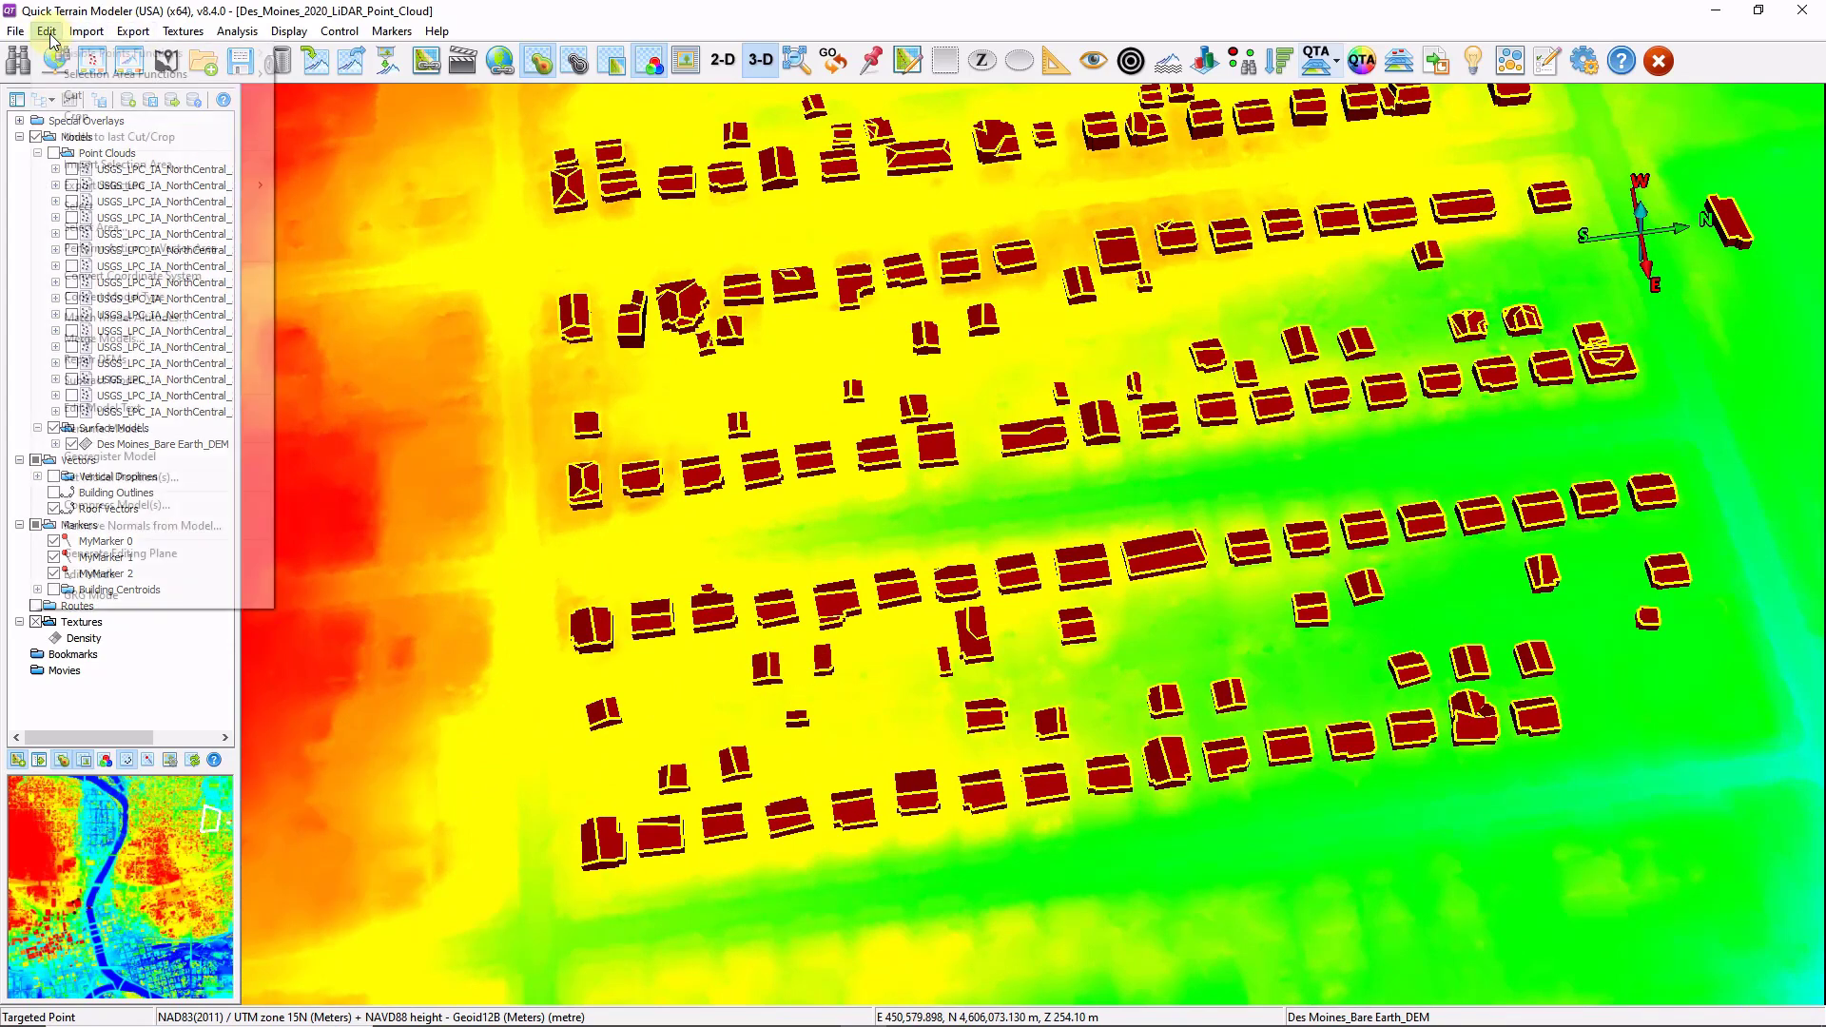
click(142, 574)
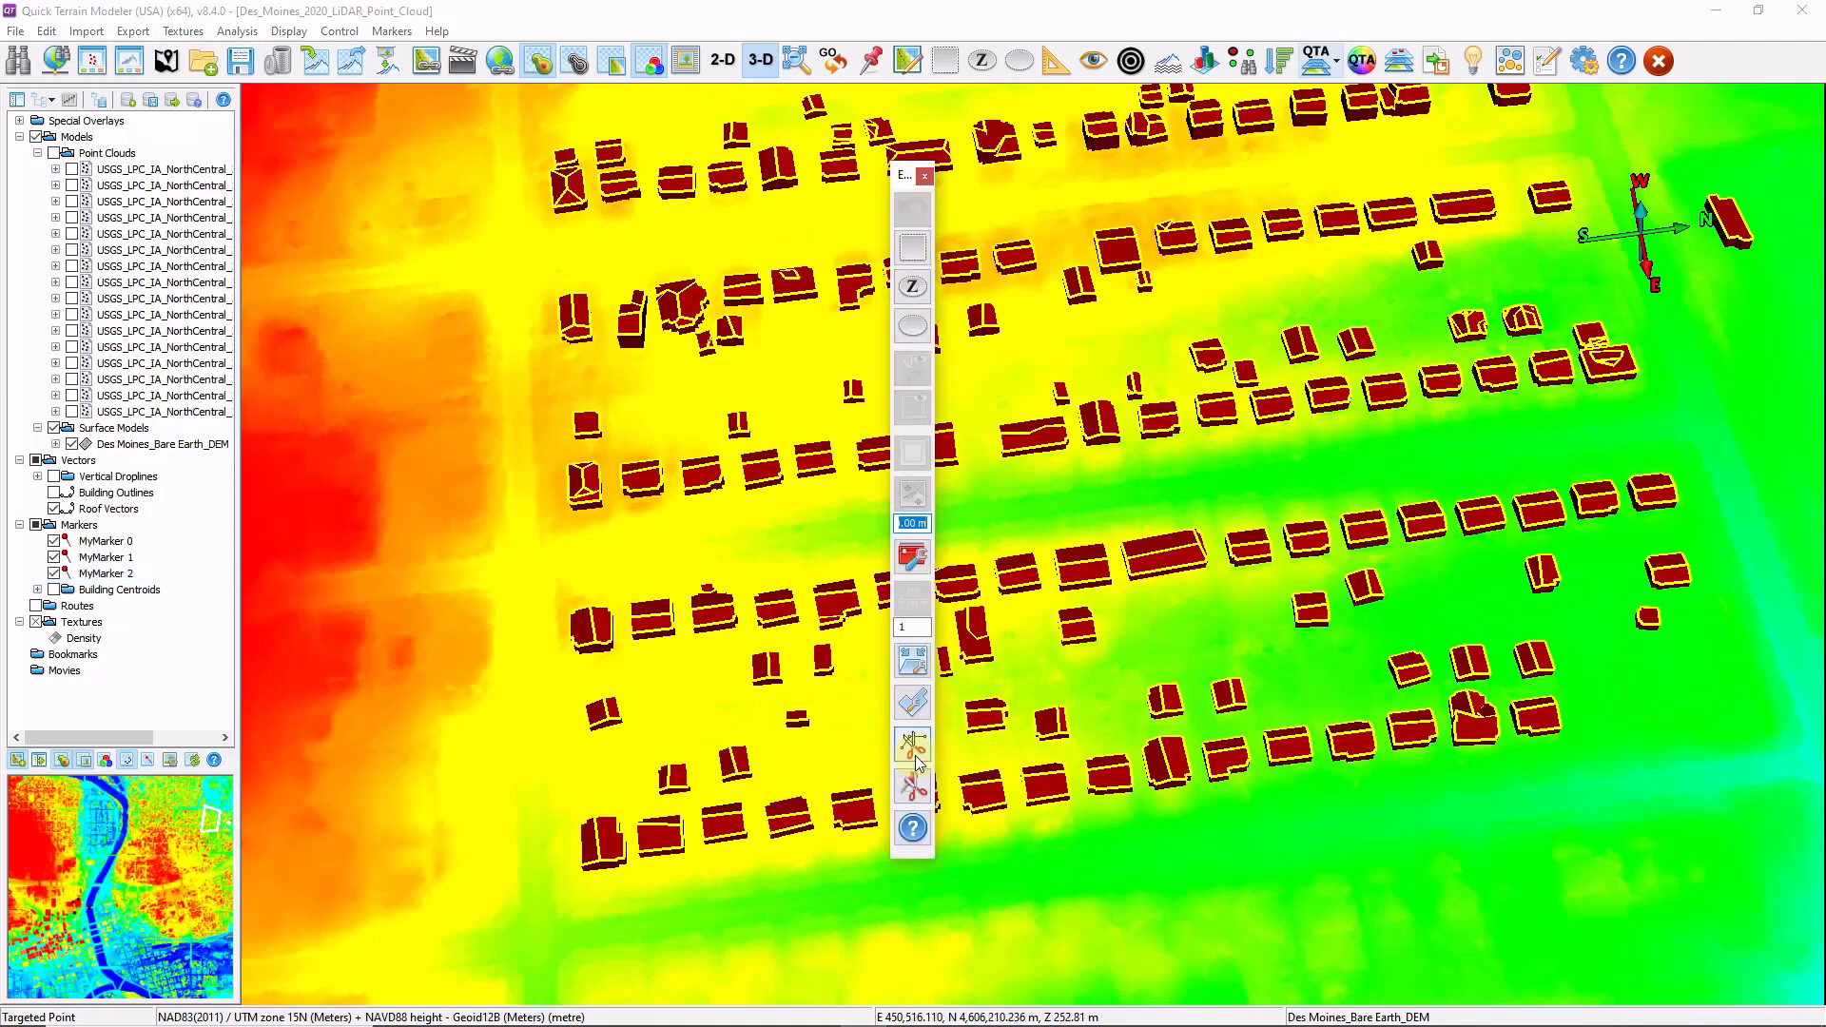
click(912, 286)
click(1793, 430)
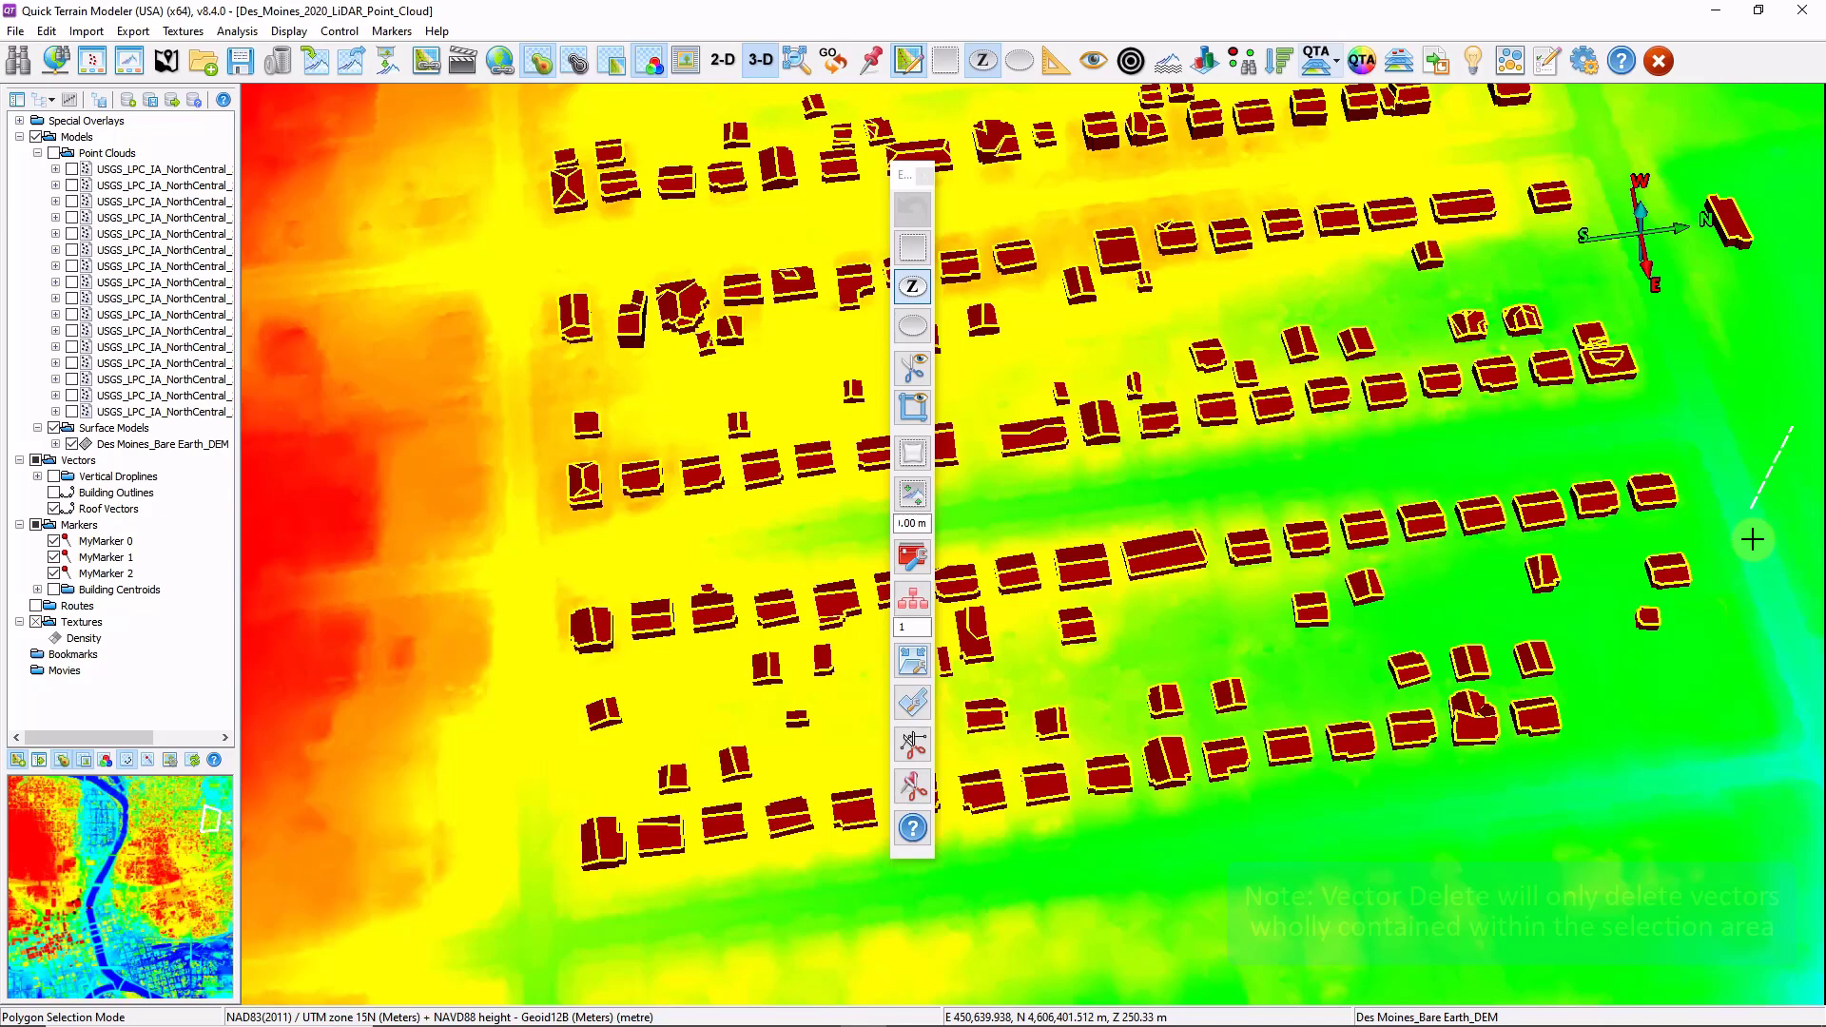
click(1745, 665)
click(1275, 749)
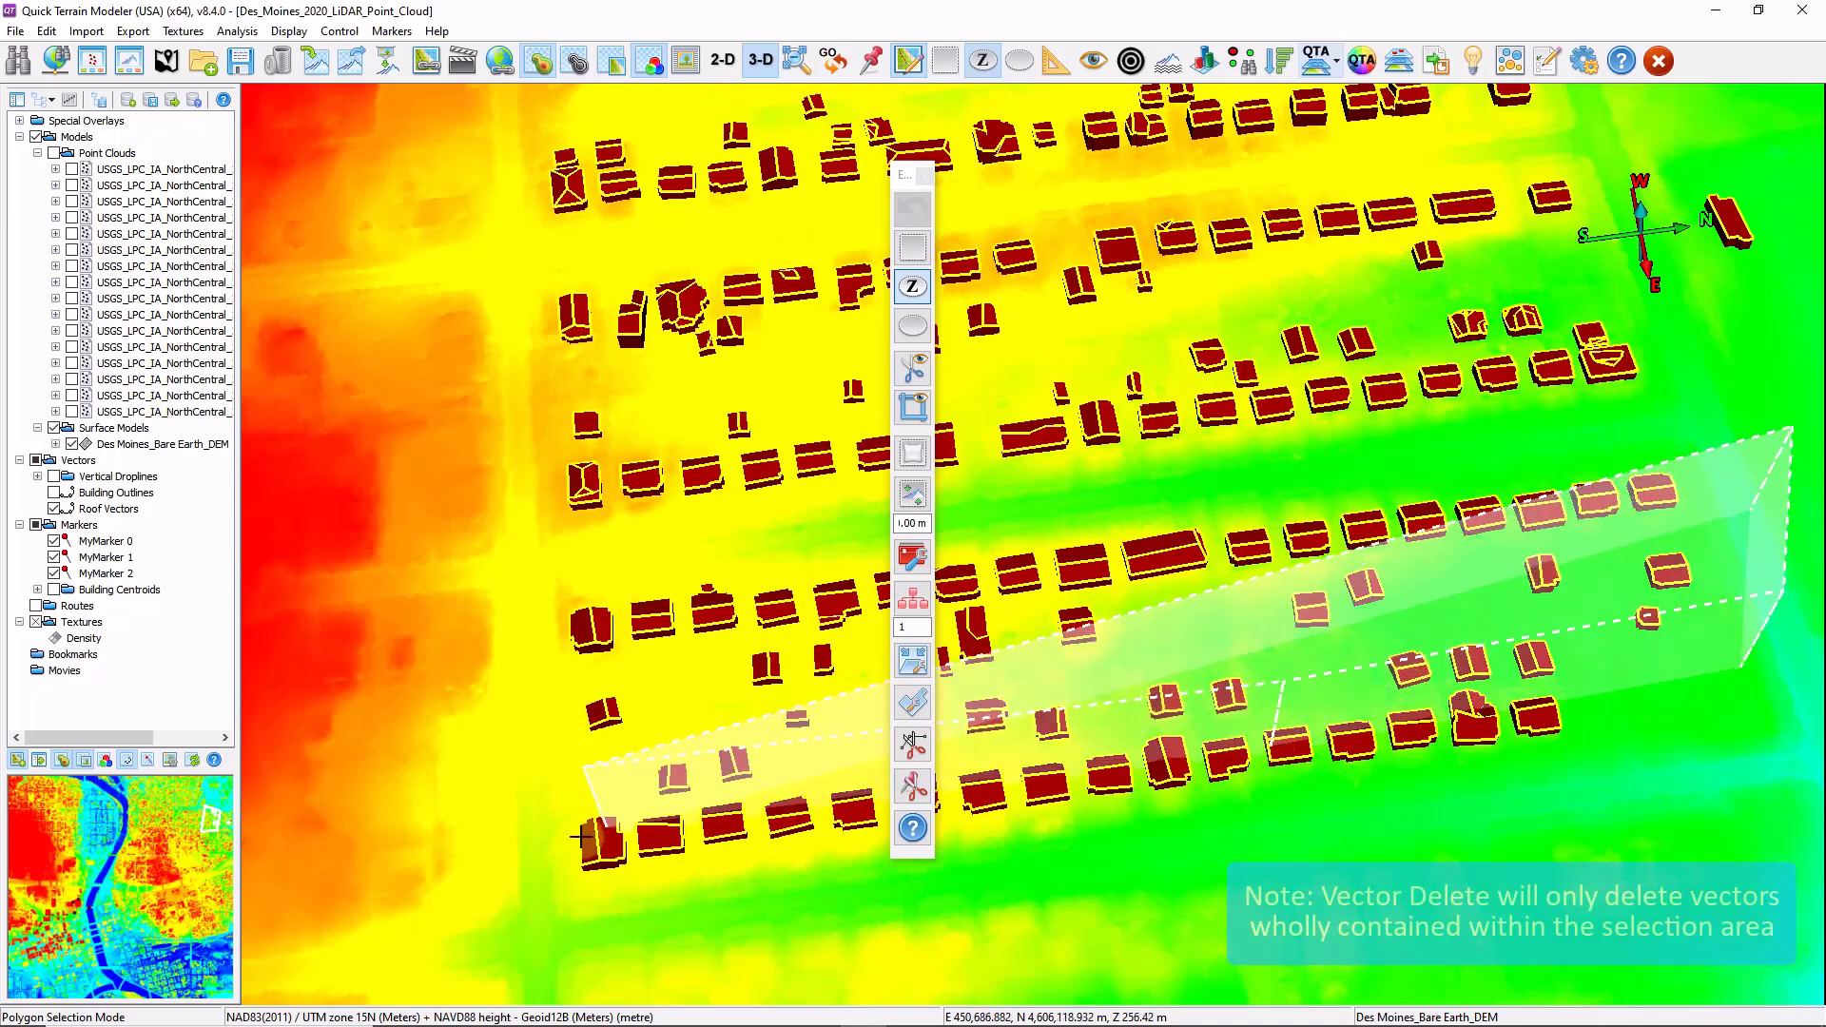
click(509, 844)
click(495, 562)
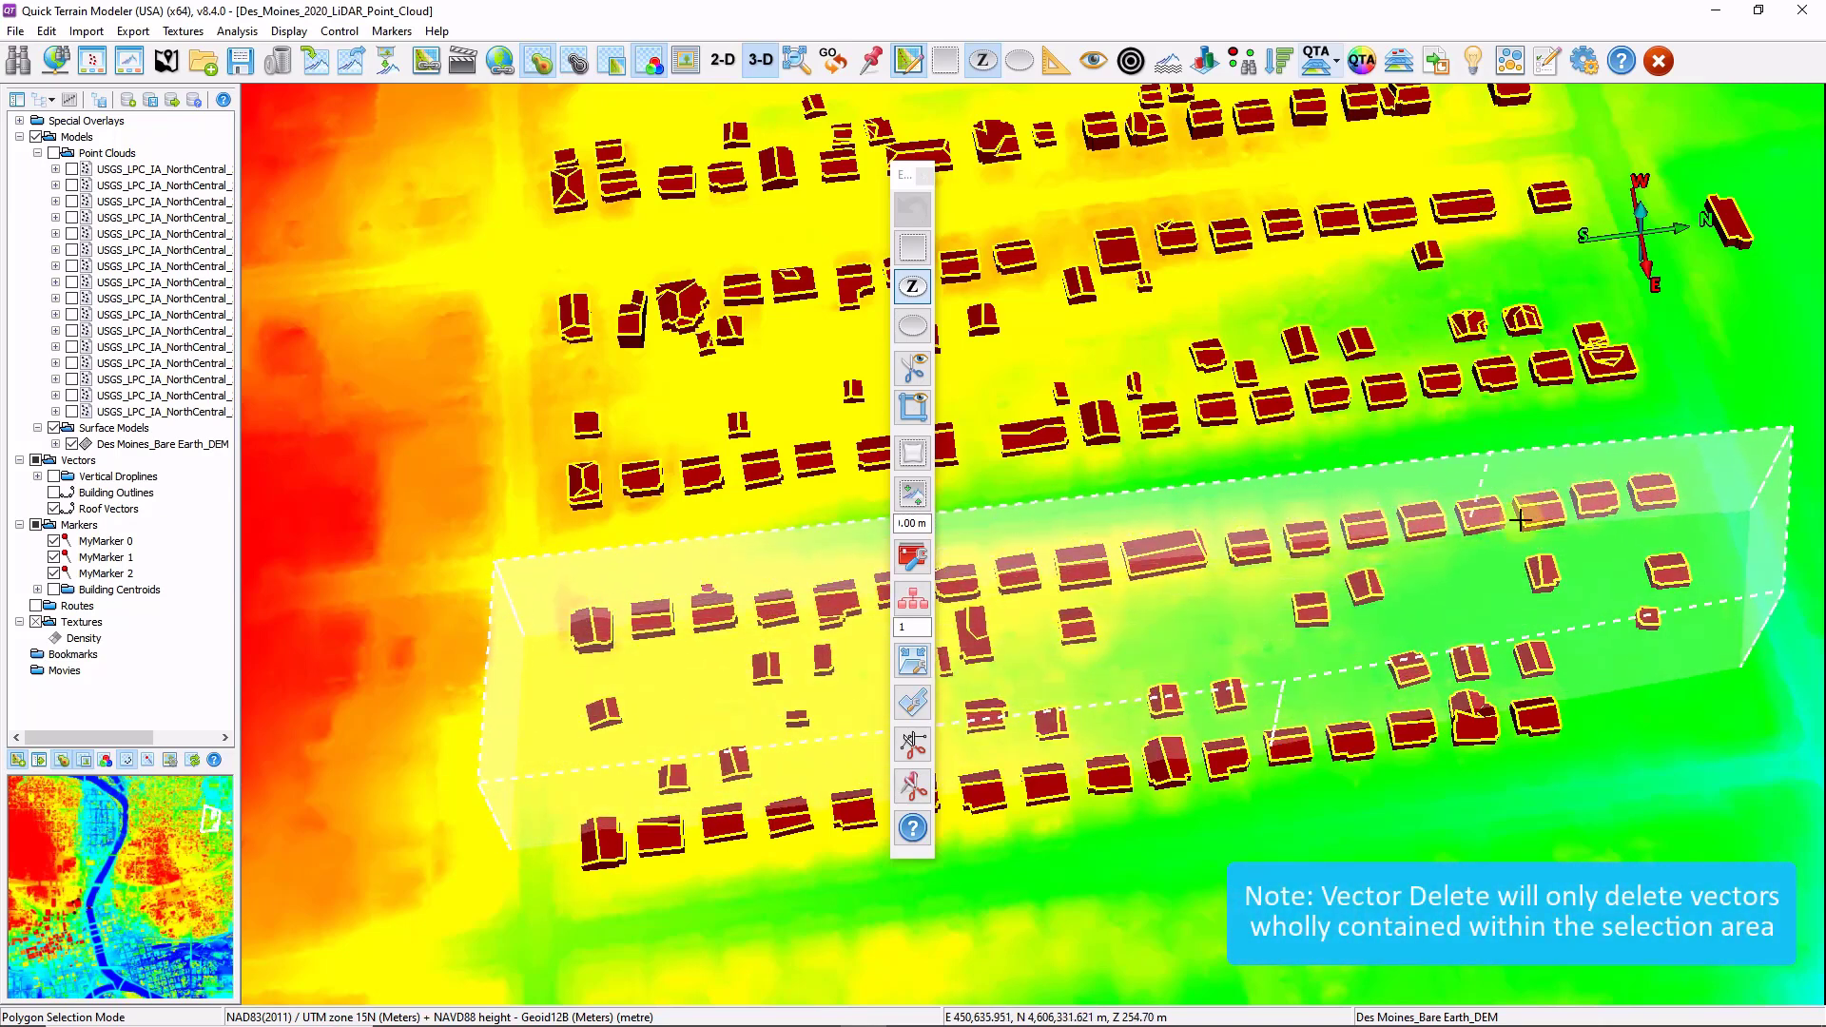
click(913, 745)
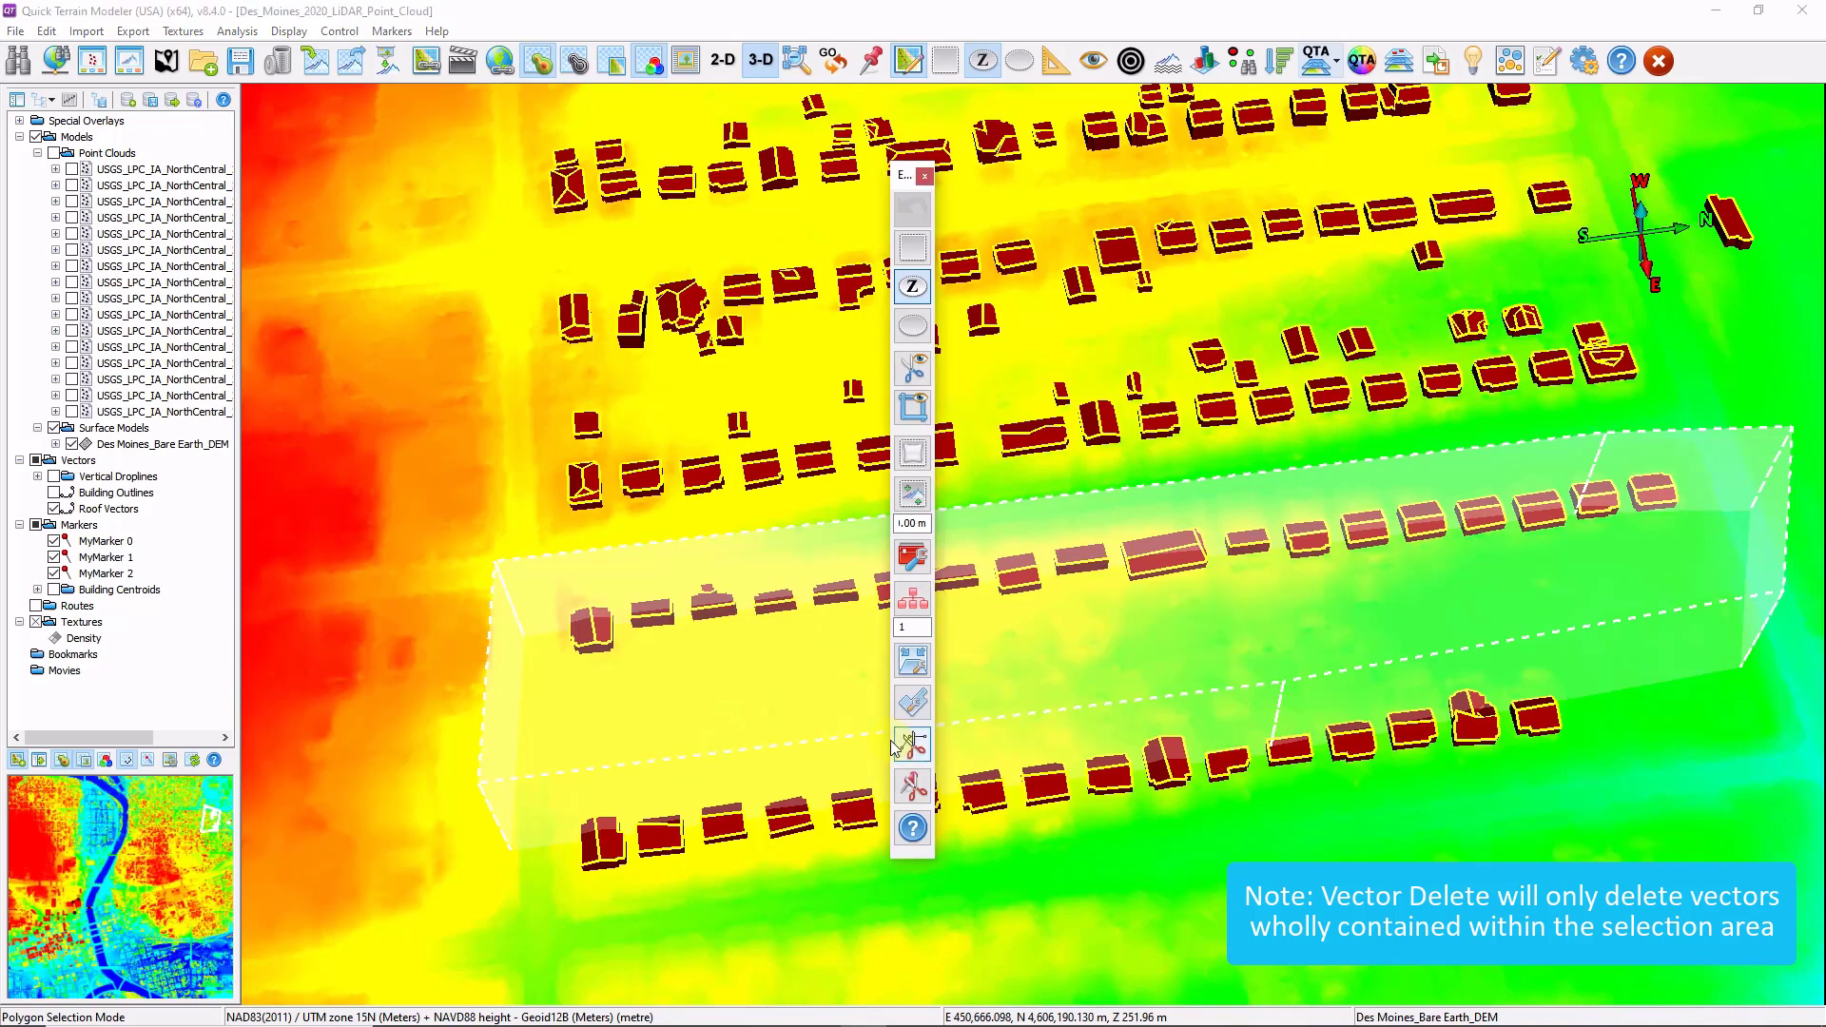
Show Building Centroids, polygon-select the markers below the Building 333–389 row, delete them, and close the Edit toolbar.
click(54, 590)
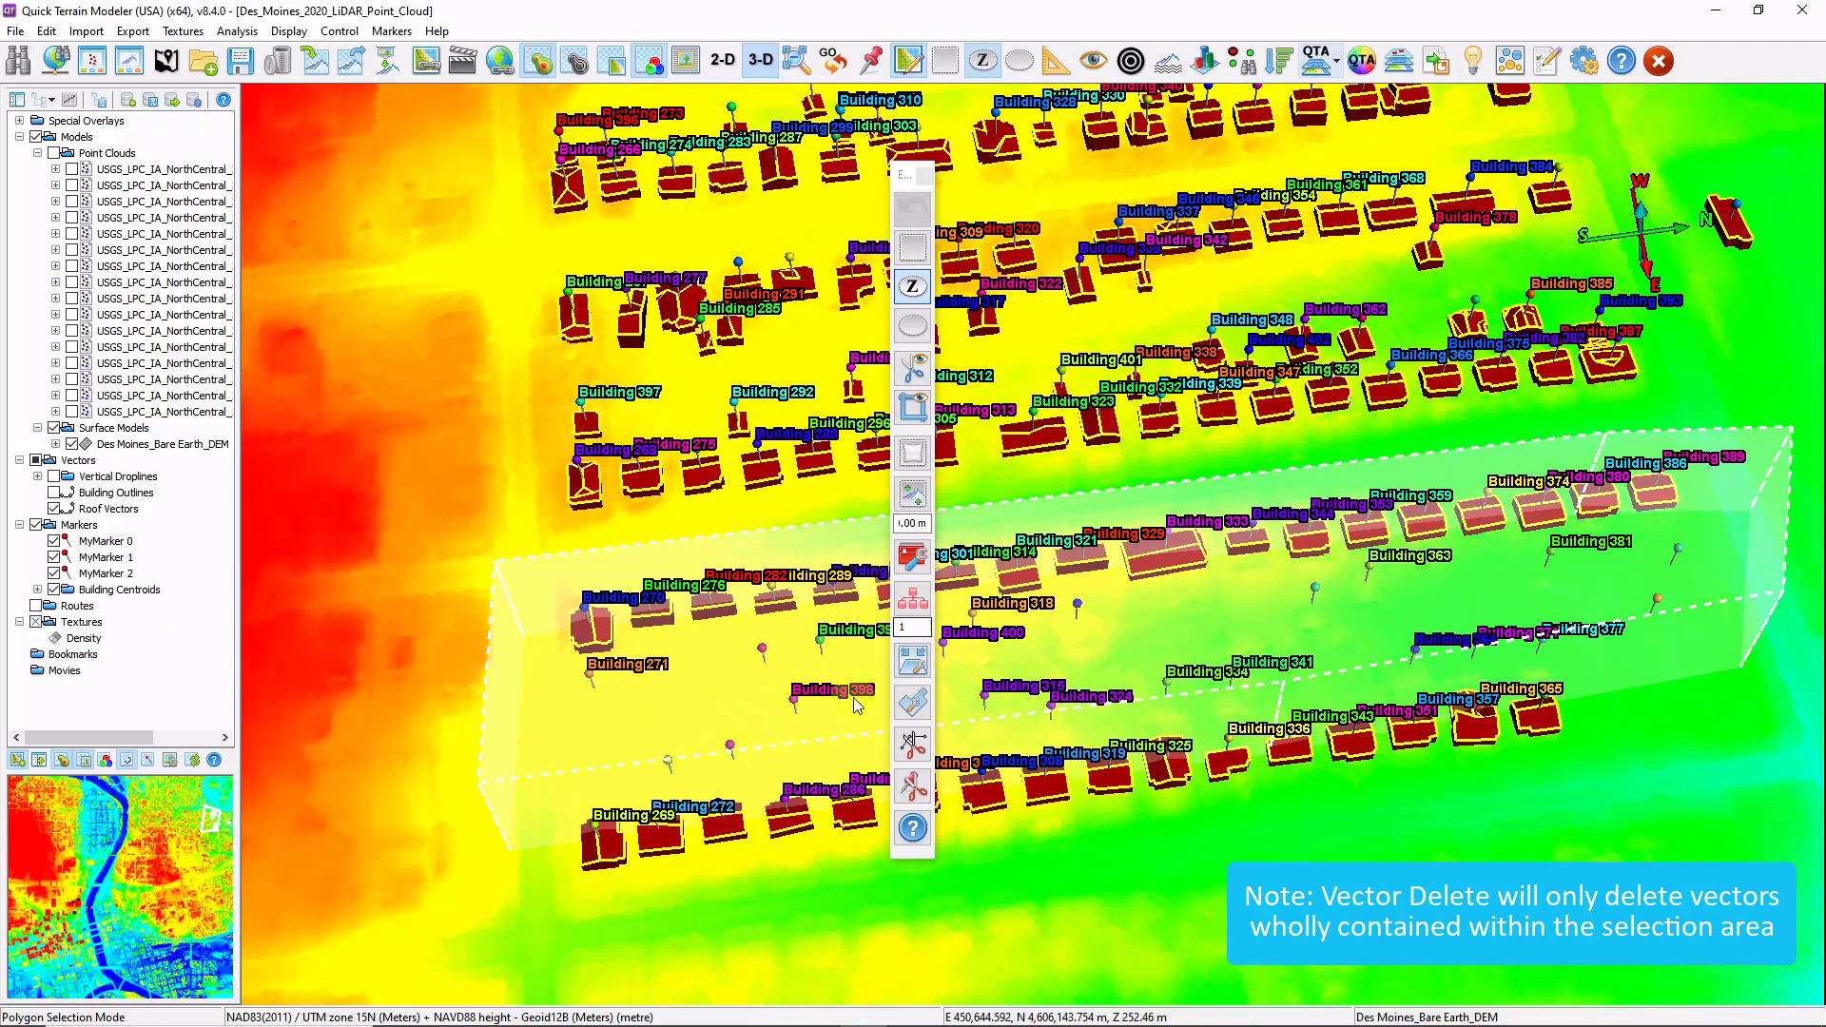
click(913, 285)
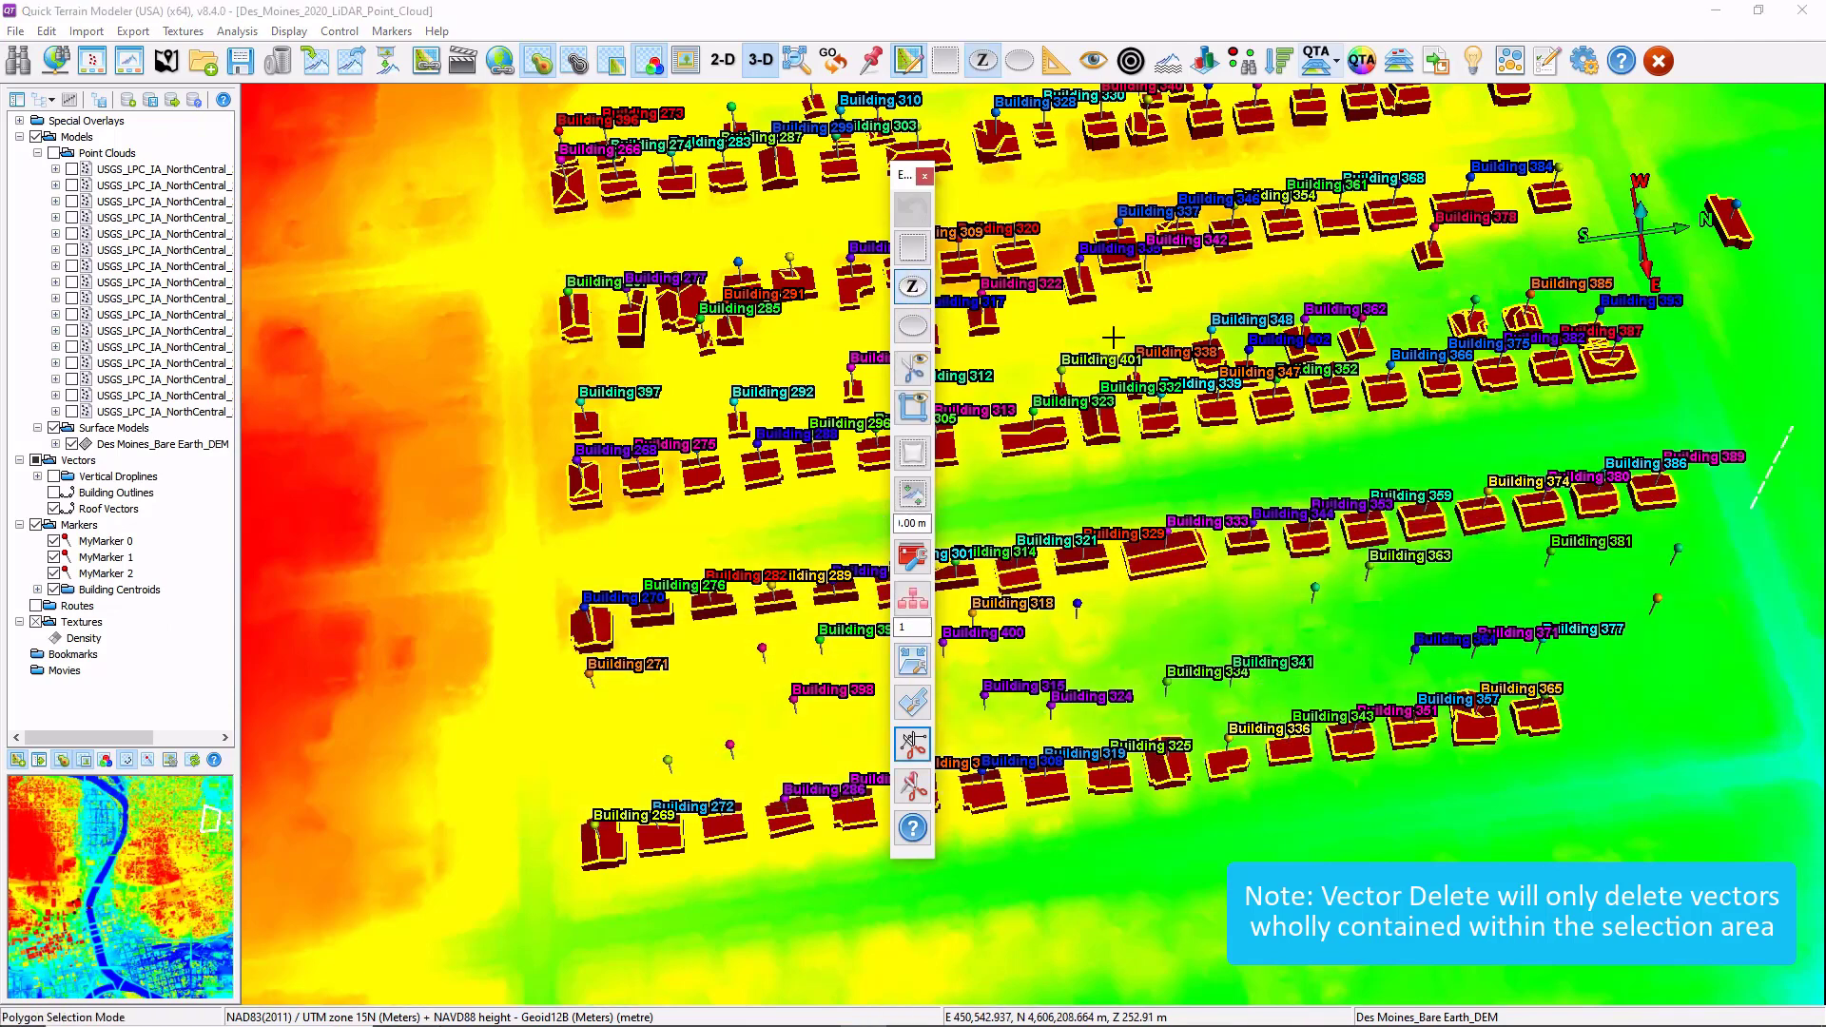
click(1759, 425)
click(1721, 506)
click(1211, 566)
click(1219, 489)
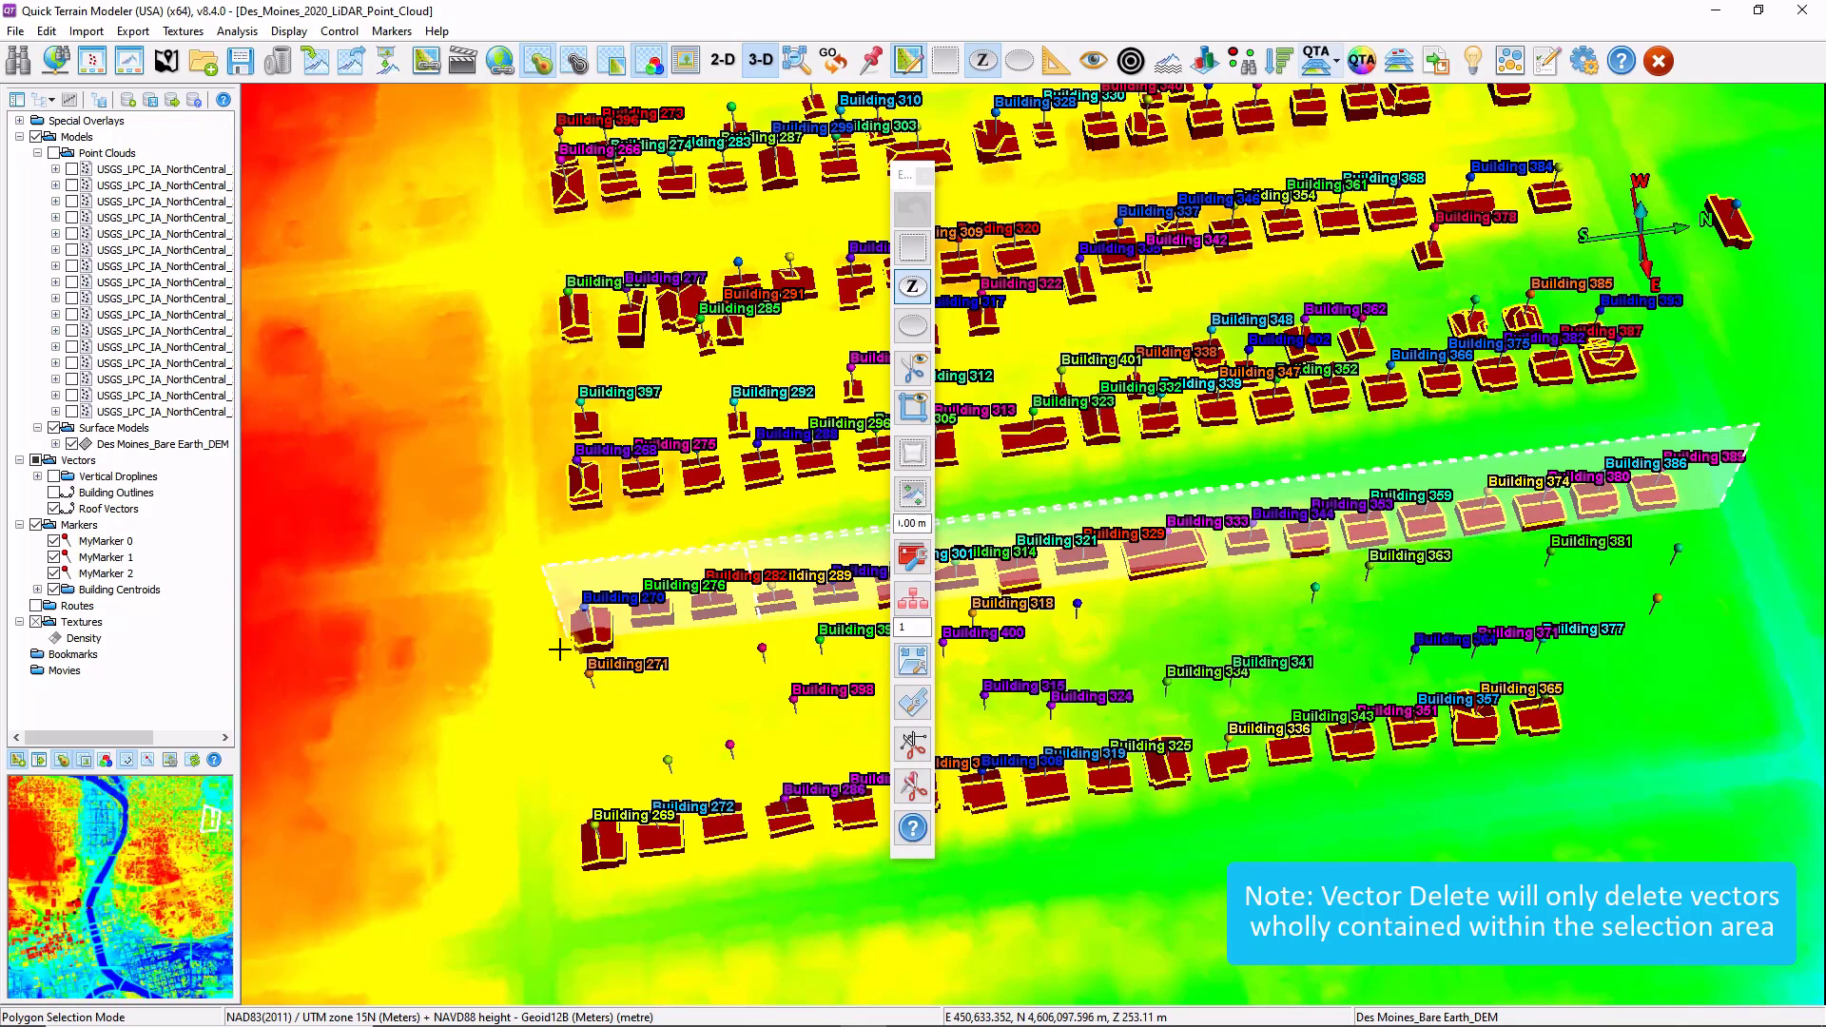
click(528, 597)
click(577, 789)
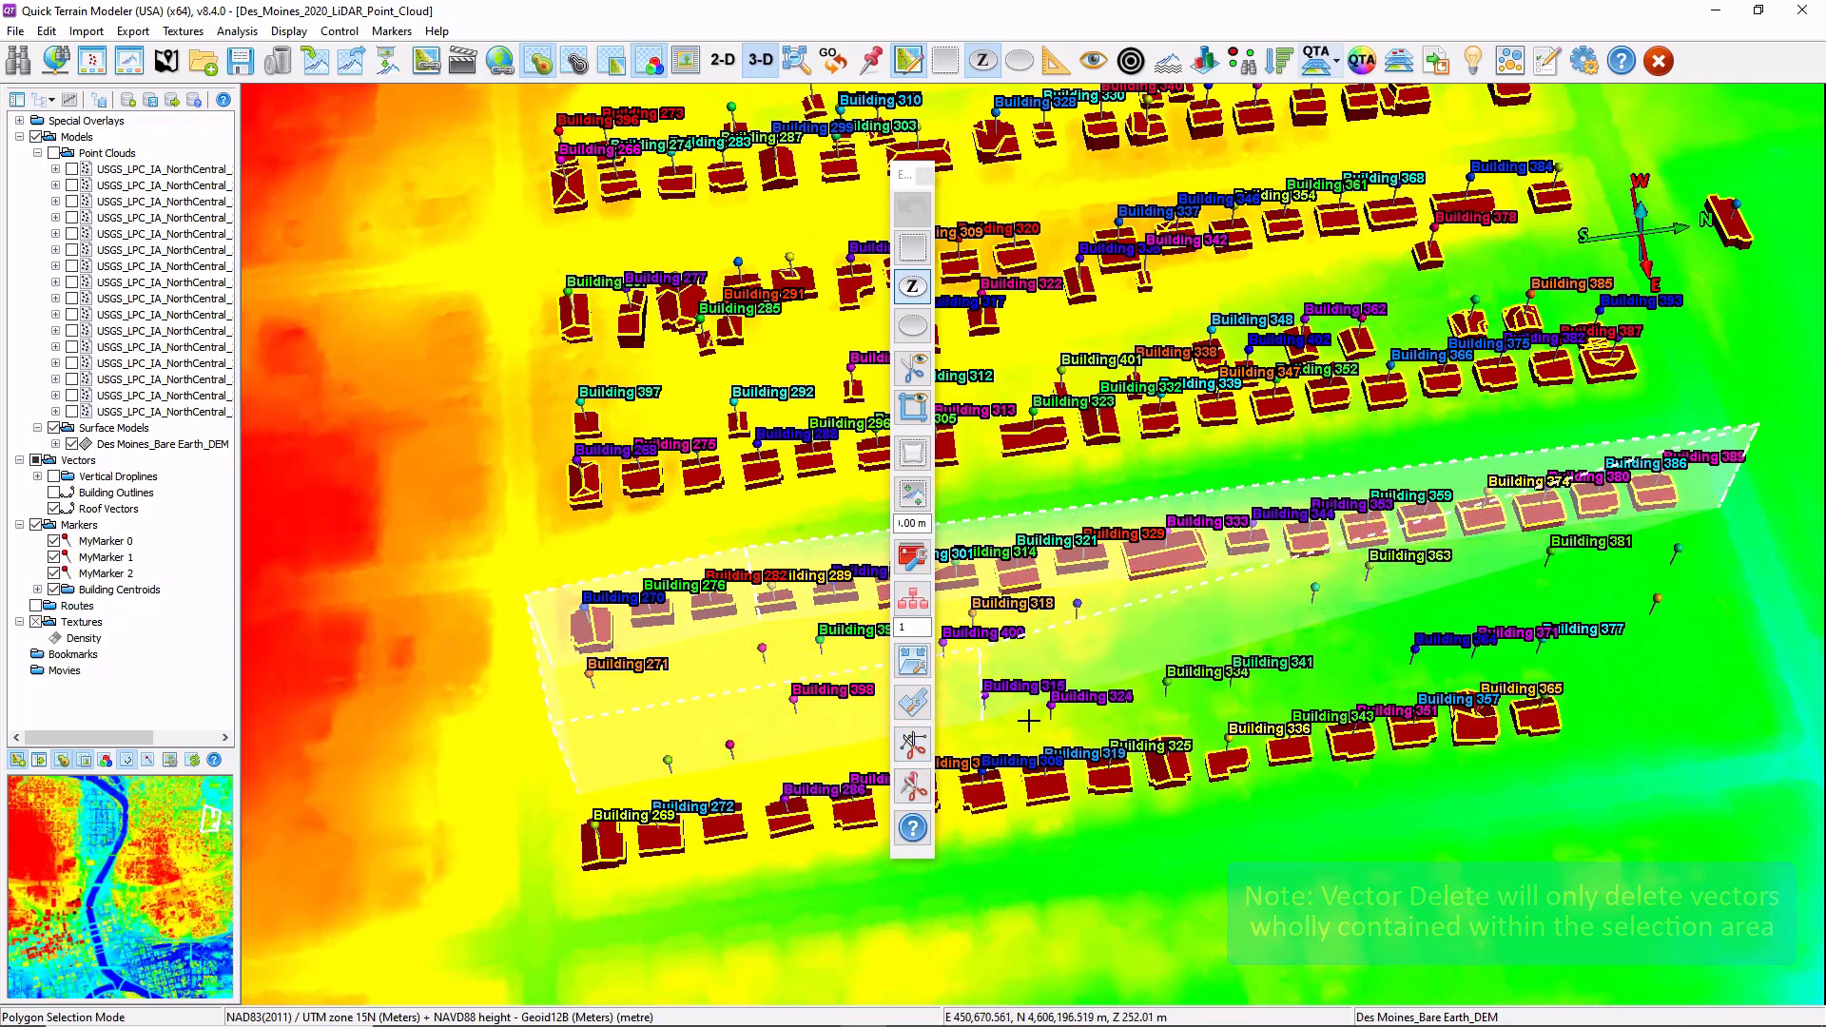
click(916, 788)
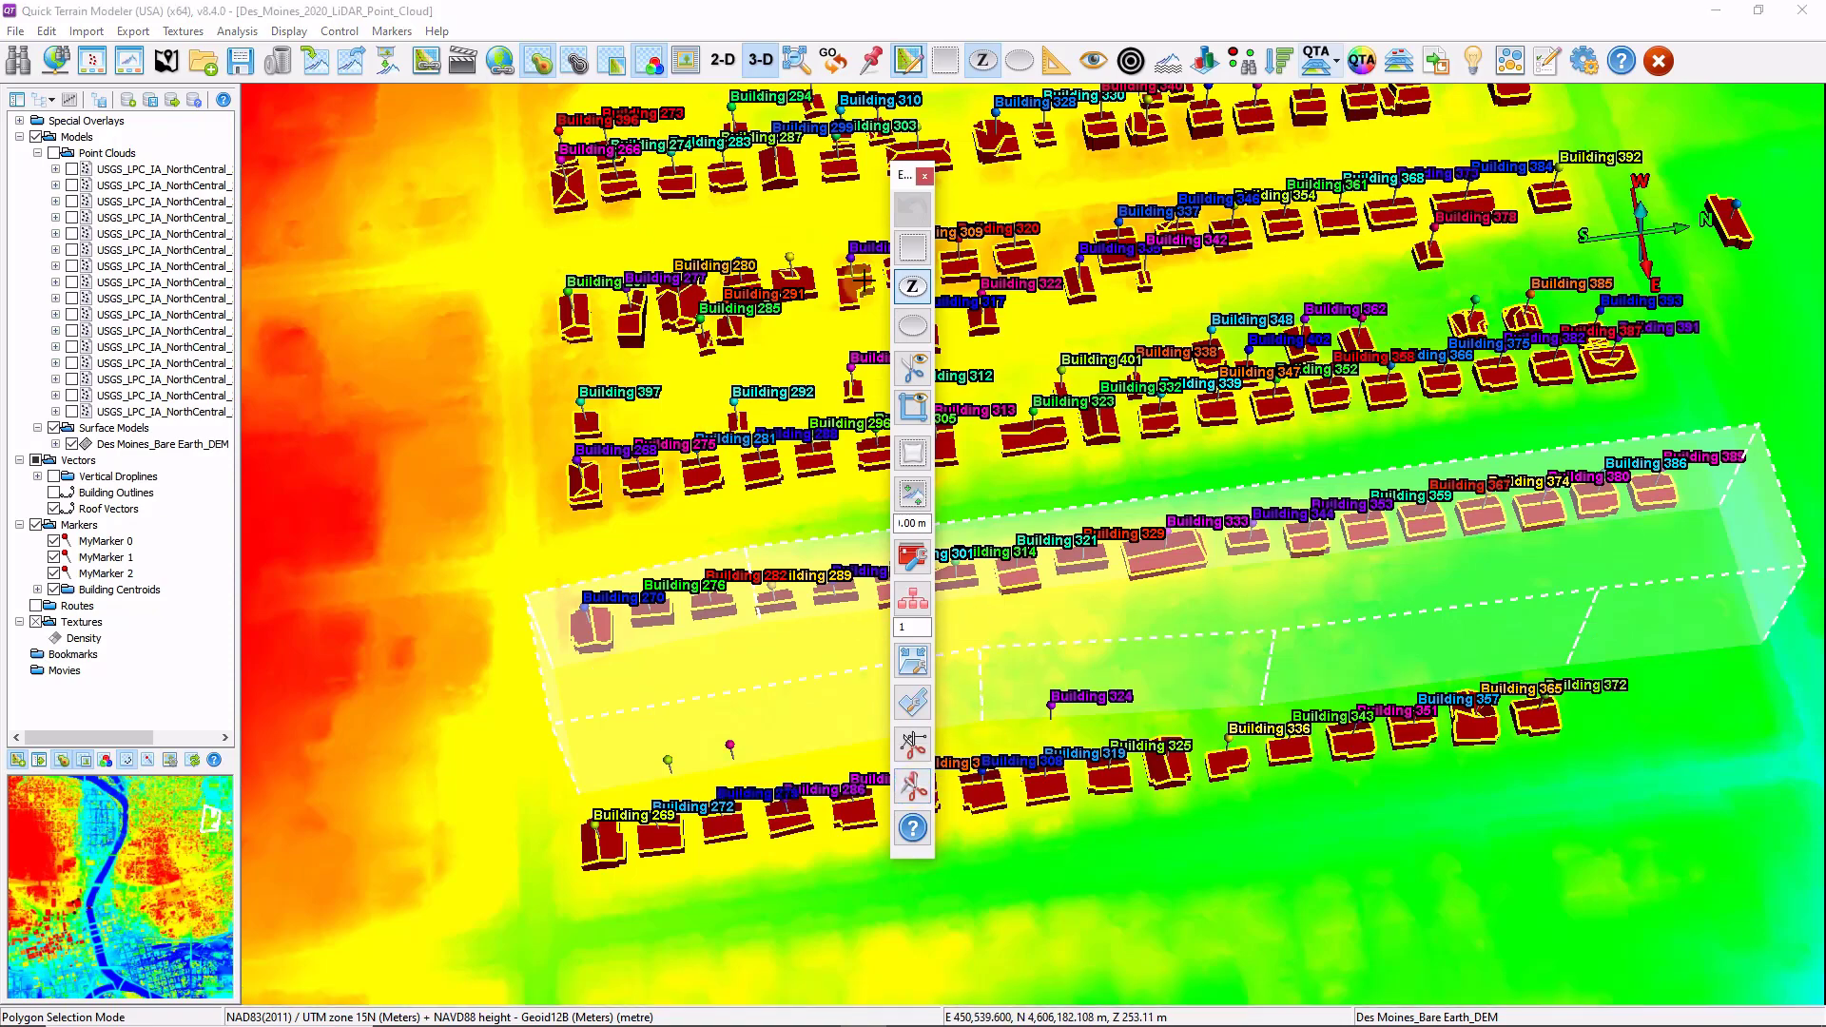
click(923, 176)
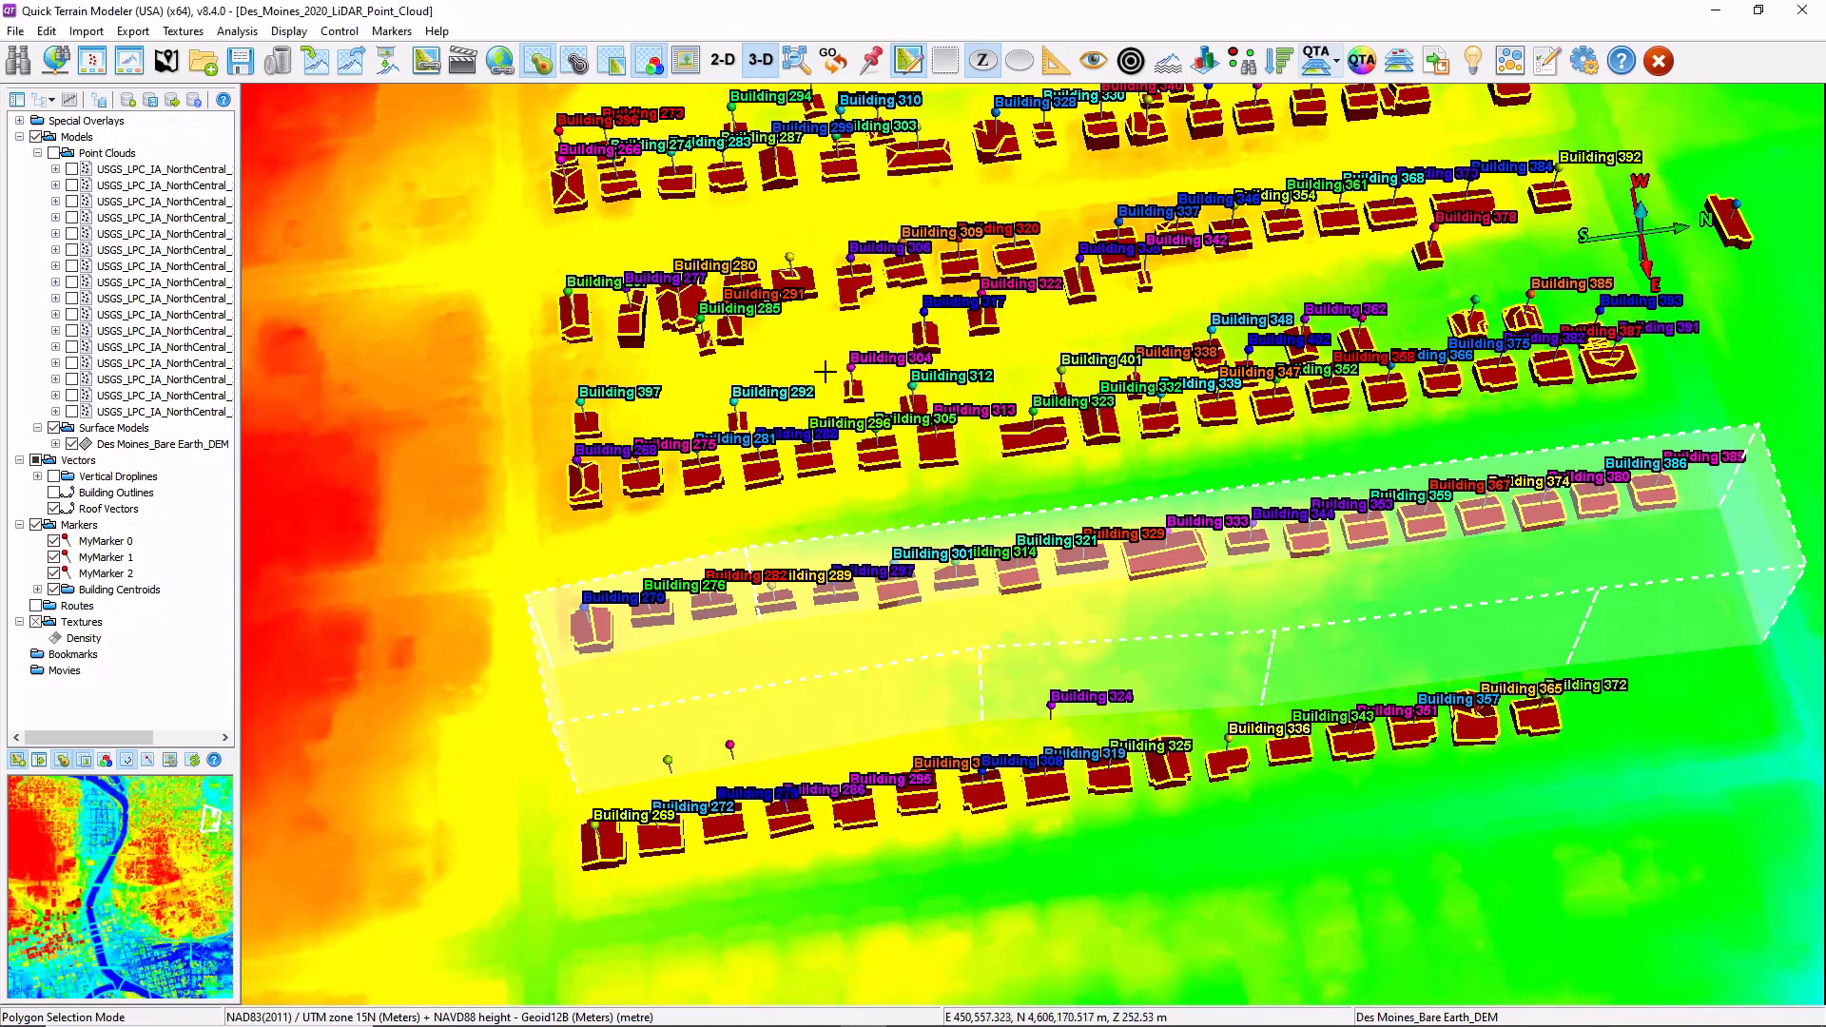
drag(923, 183, 1000, 88)
Show editable outline nodes, zoom to Building 305, drag a roof corner node, and hide the point clouds.
scroll(1106, 615, up, 10)
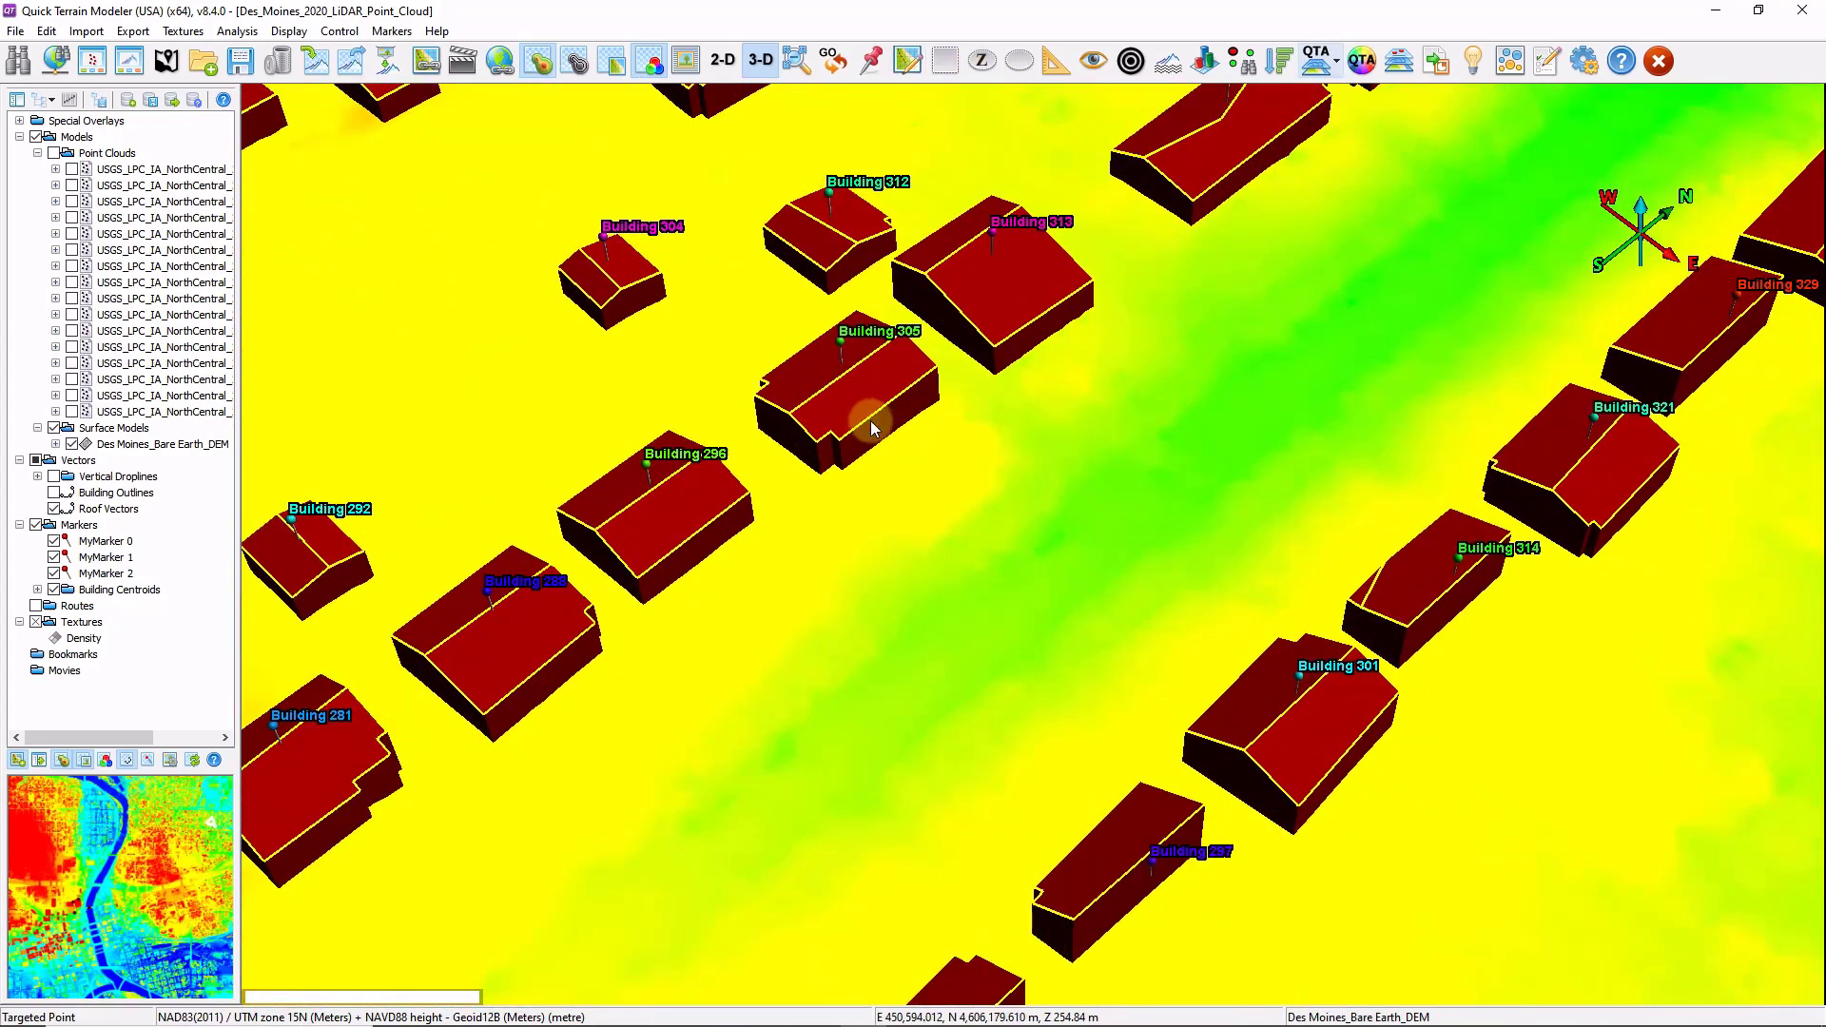
click(830, 458)
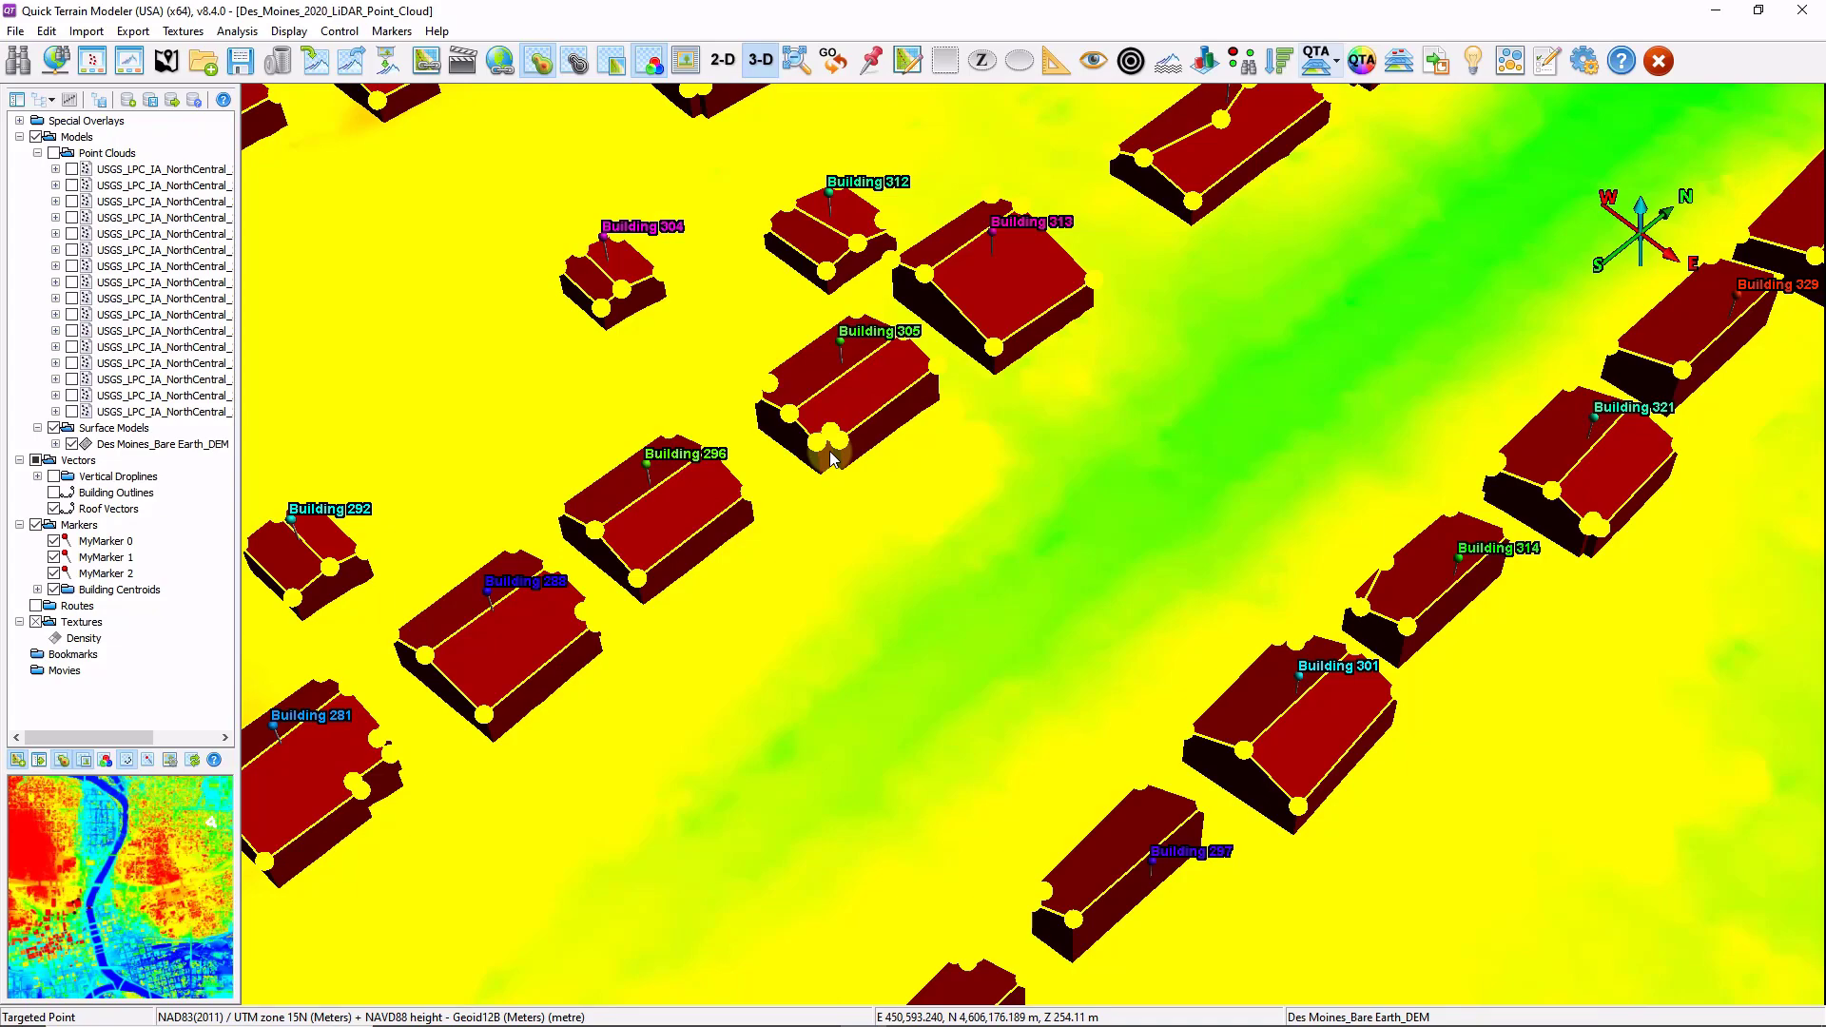
scroll(845, 373, up, 3)
middle_drag(845, 373, 922, 426)
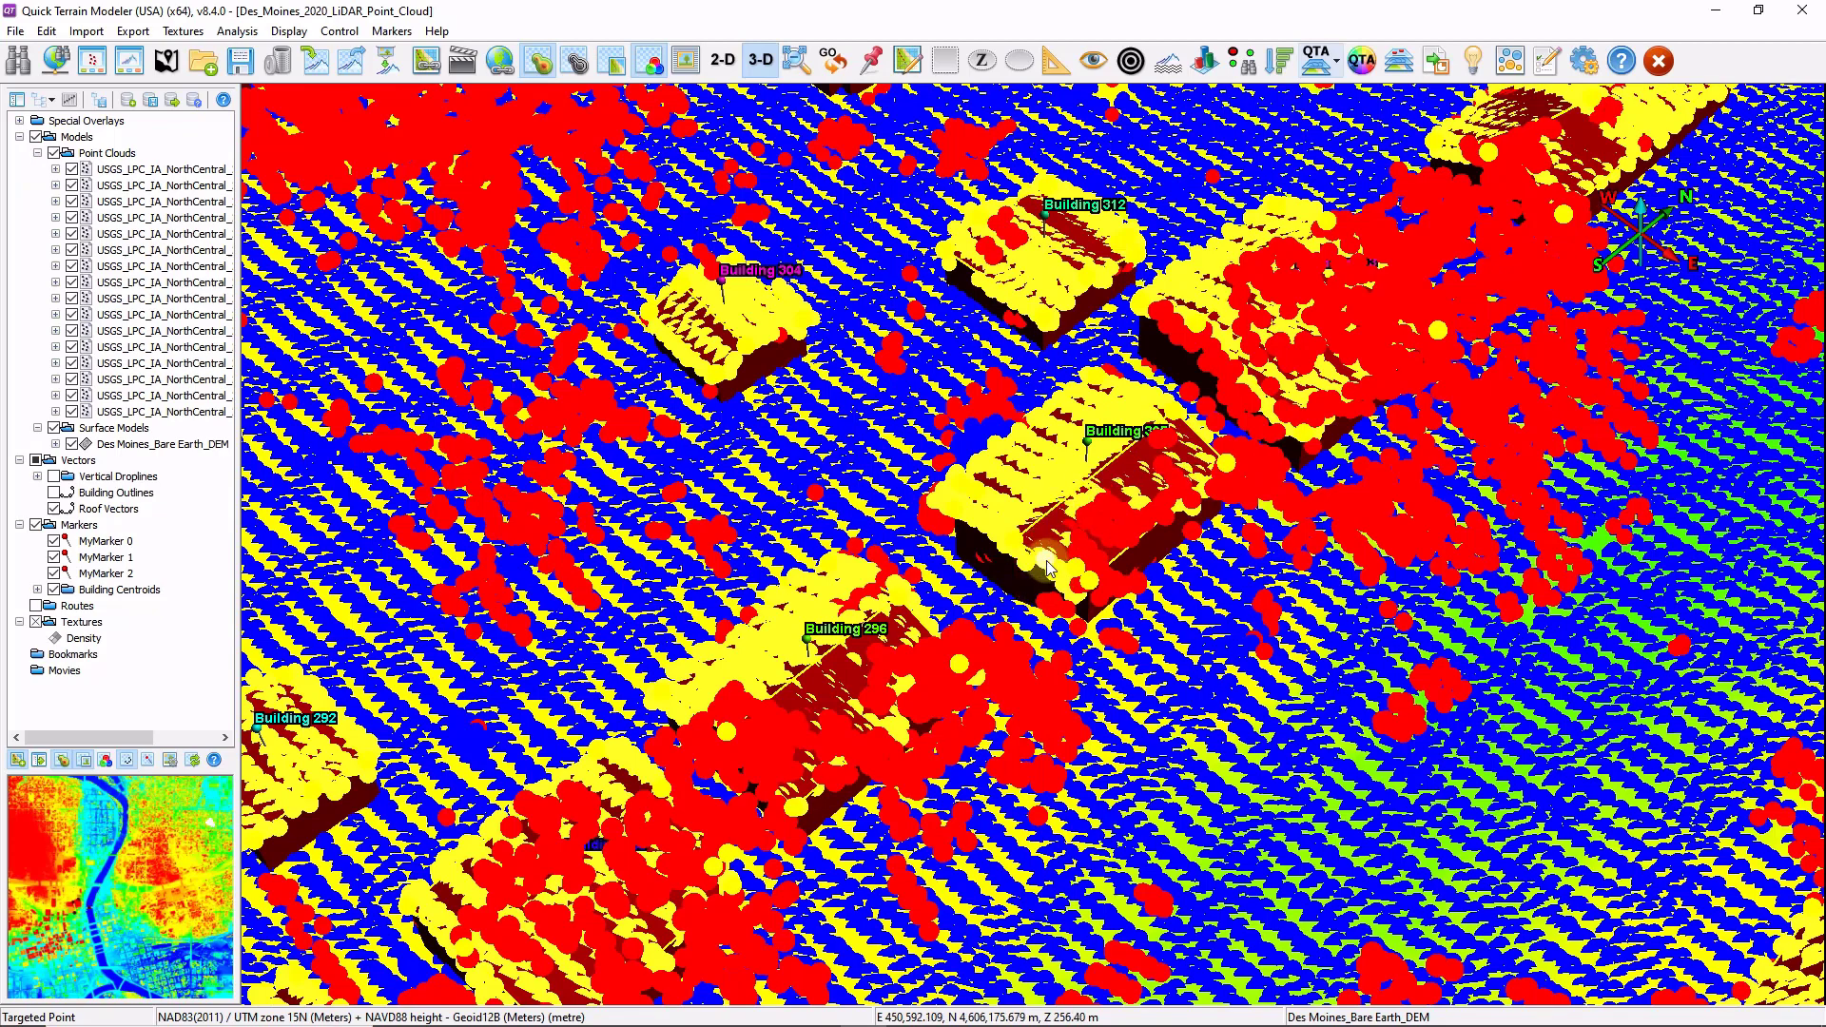
mouse_move(1047, 569)
mouse_down()
mouse_move(1195, 471)
mouse_move(1227, 472)
mouse_move(1213, 480)
mouse_up()
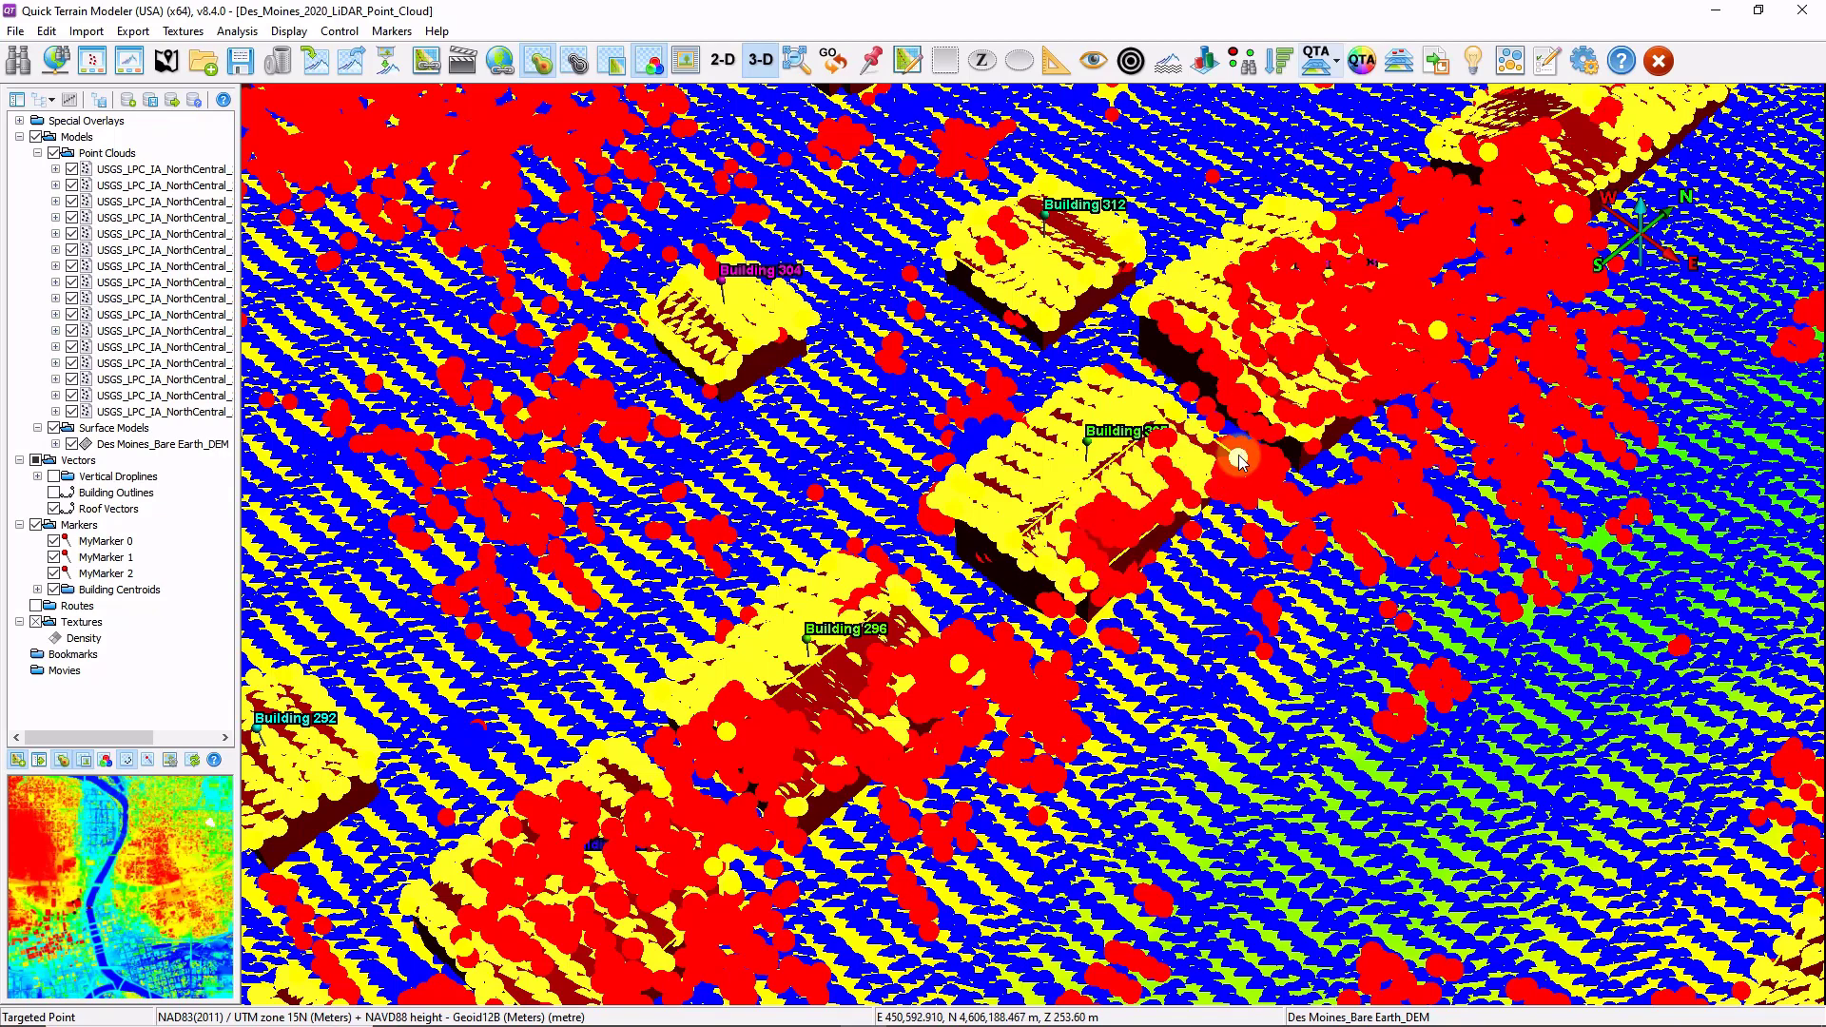
click(54, 153)
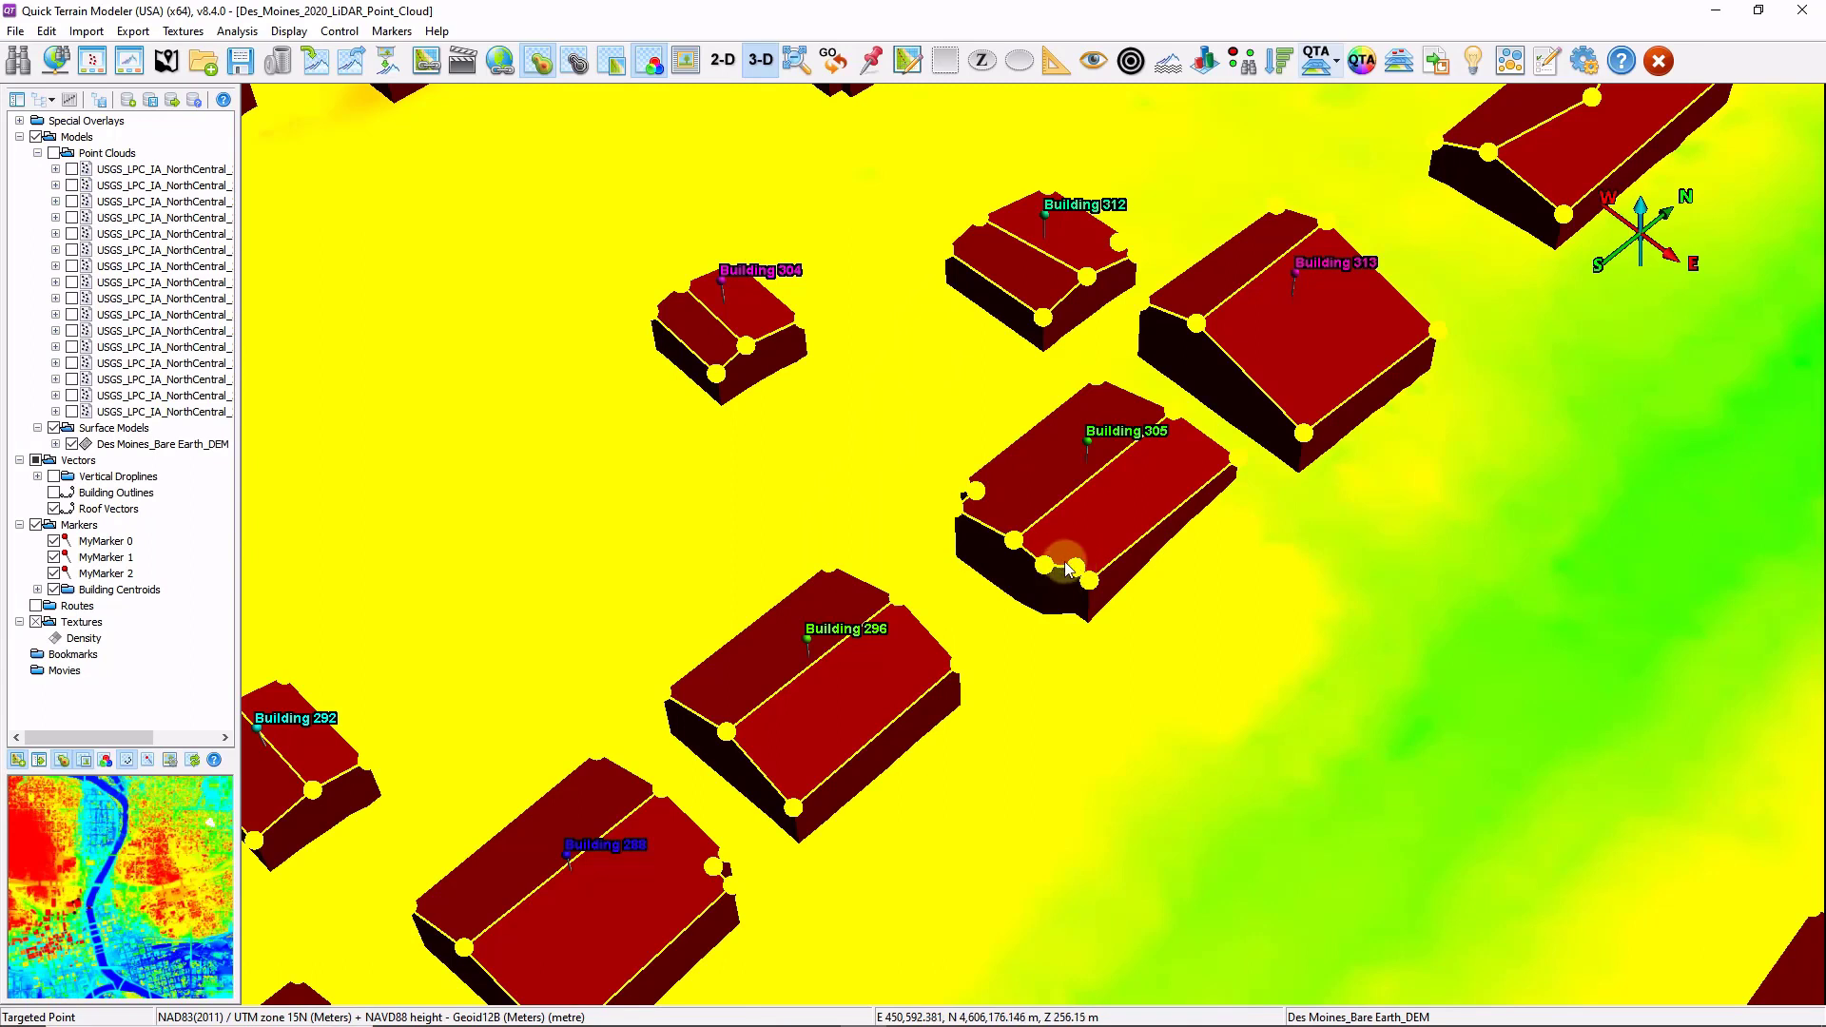
Remove three extra nodes from Building 305's roof outline and move a node onto its corner.
right_click(1077, 571)
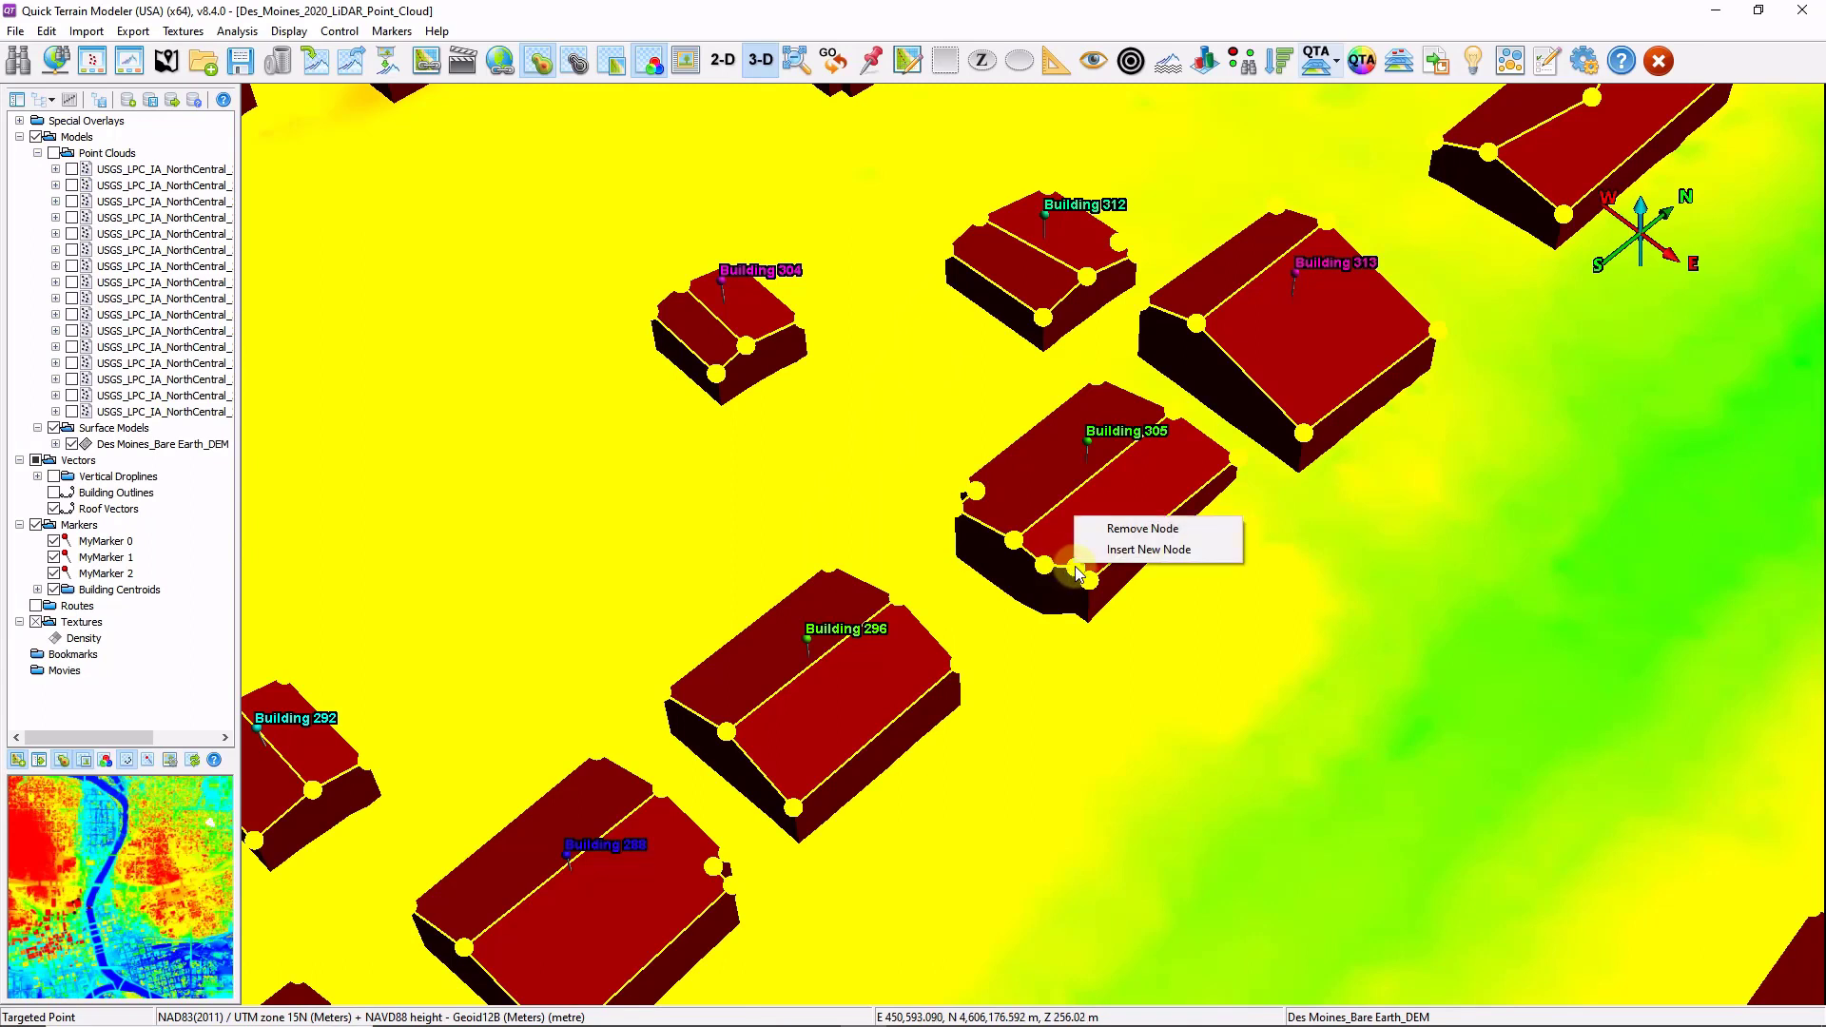
click(1111, 529)
right_click(979, 493)
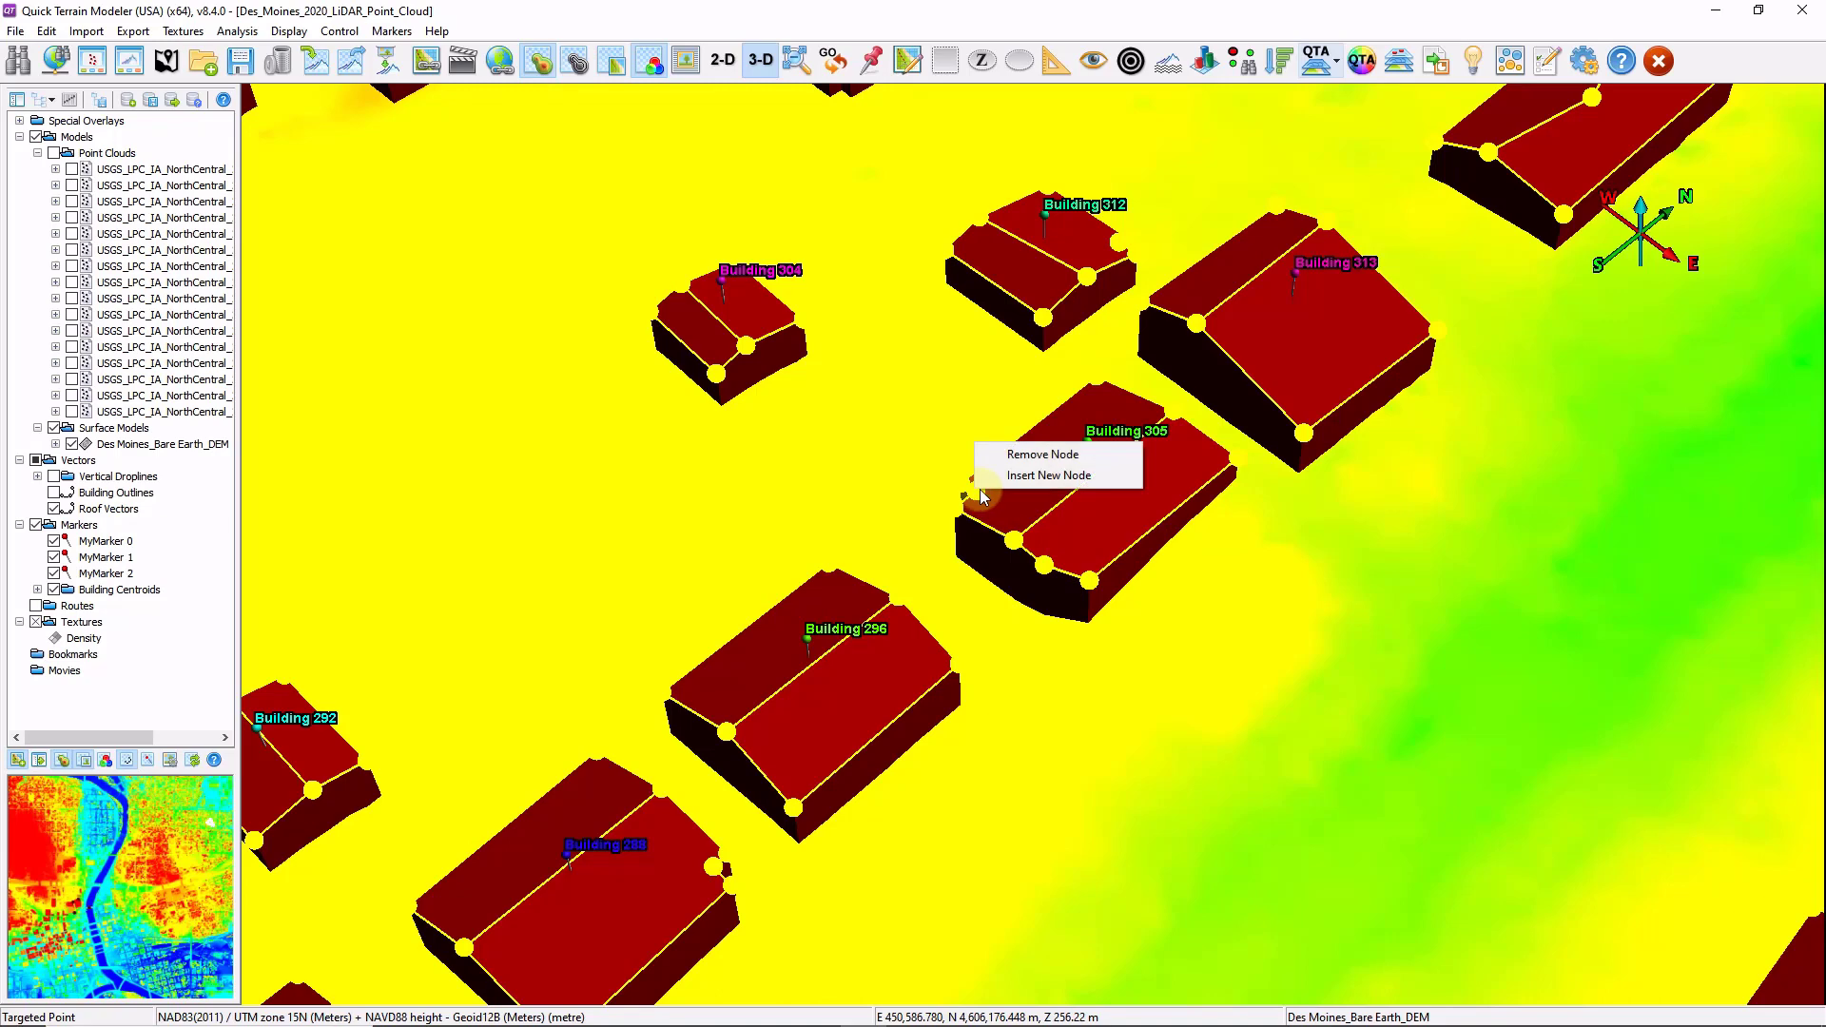
click(1042, 455)
drag(944, 544, 1133, 573)
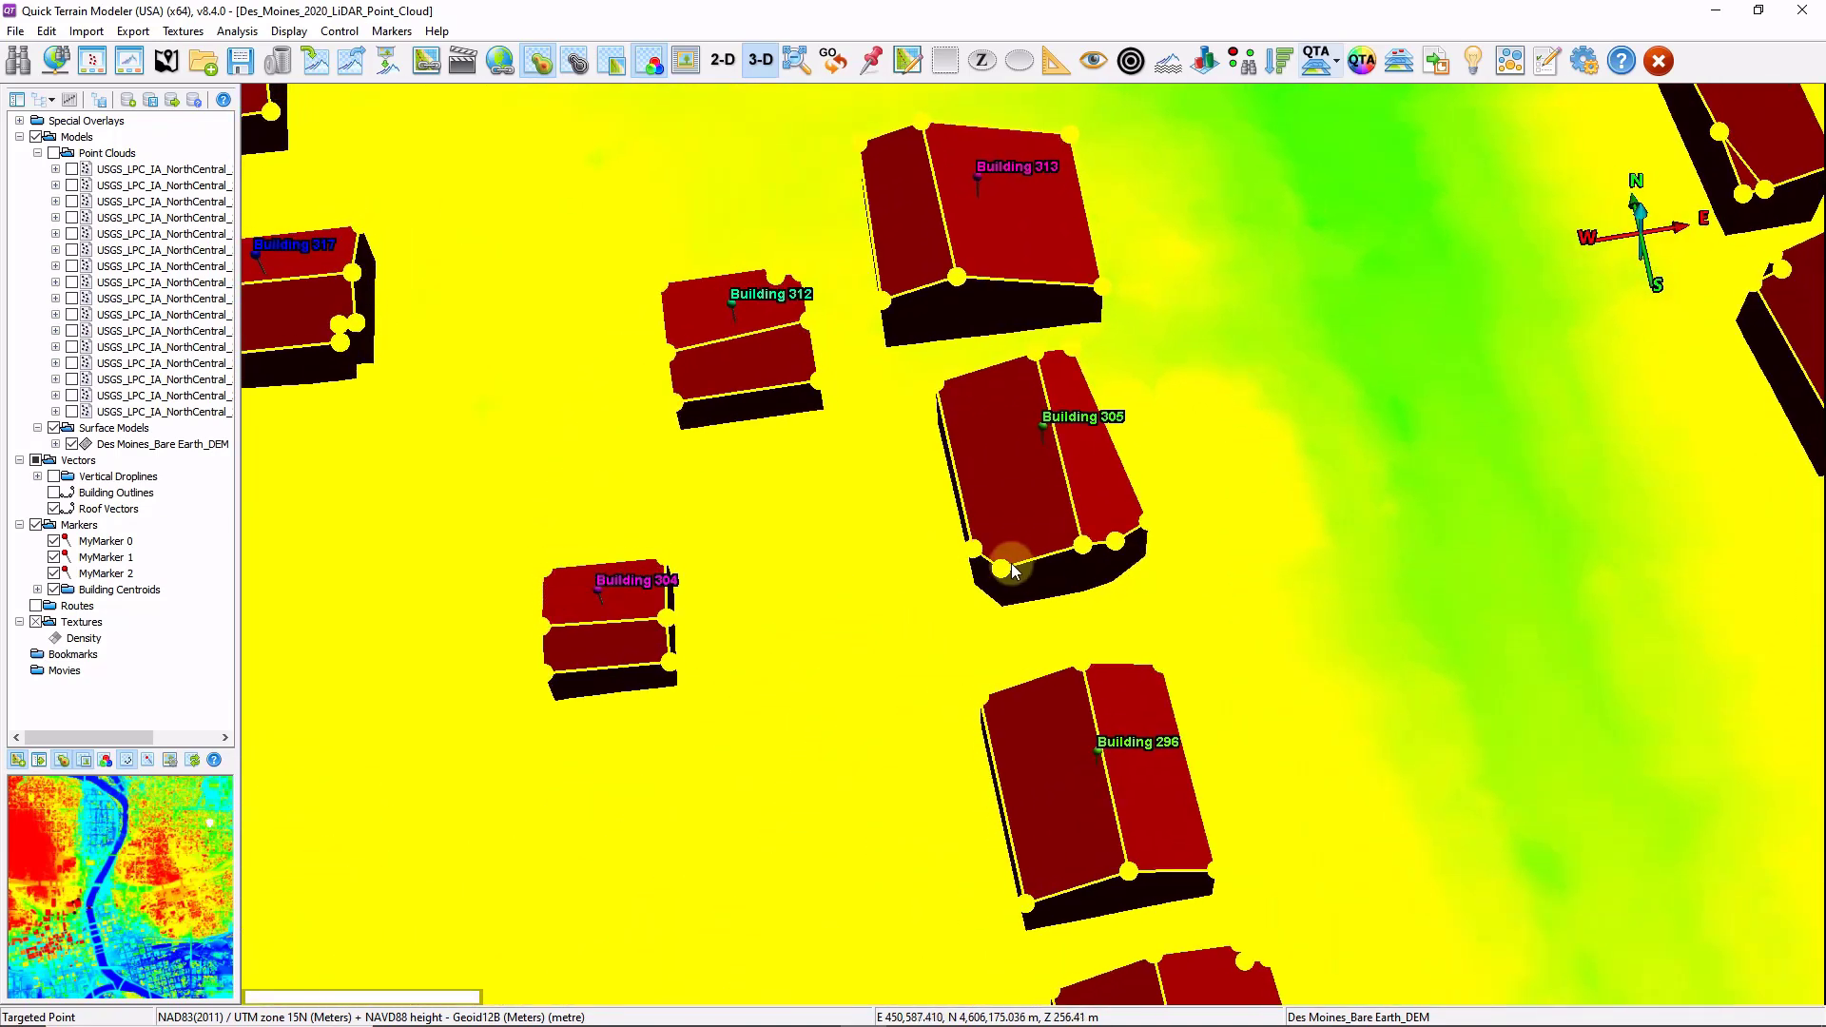
drag(999, 563, 1065, 545)
right_click(972, 556)
click(1009, 511)
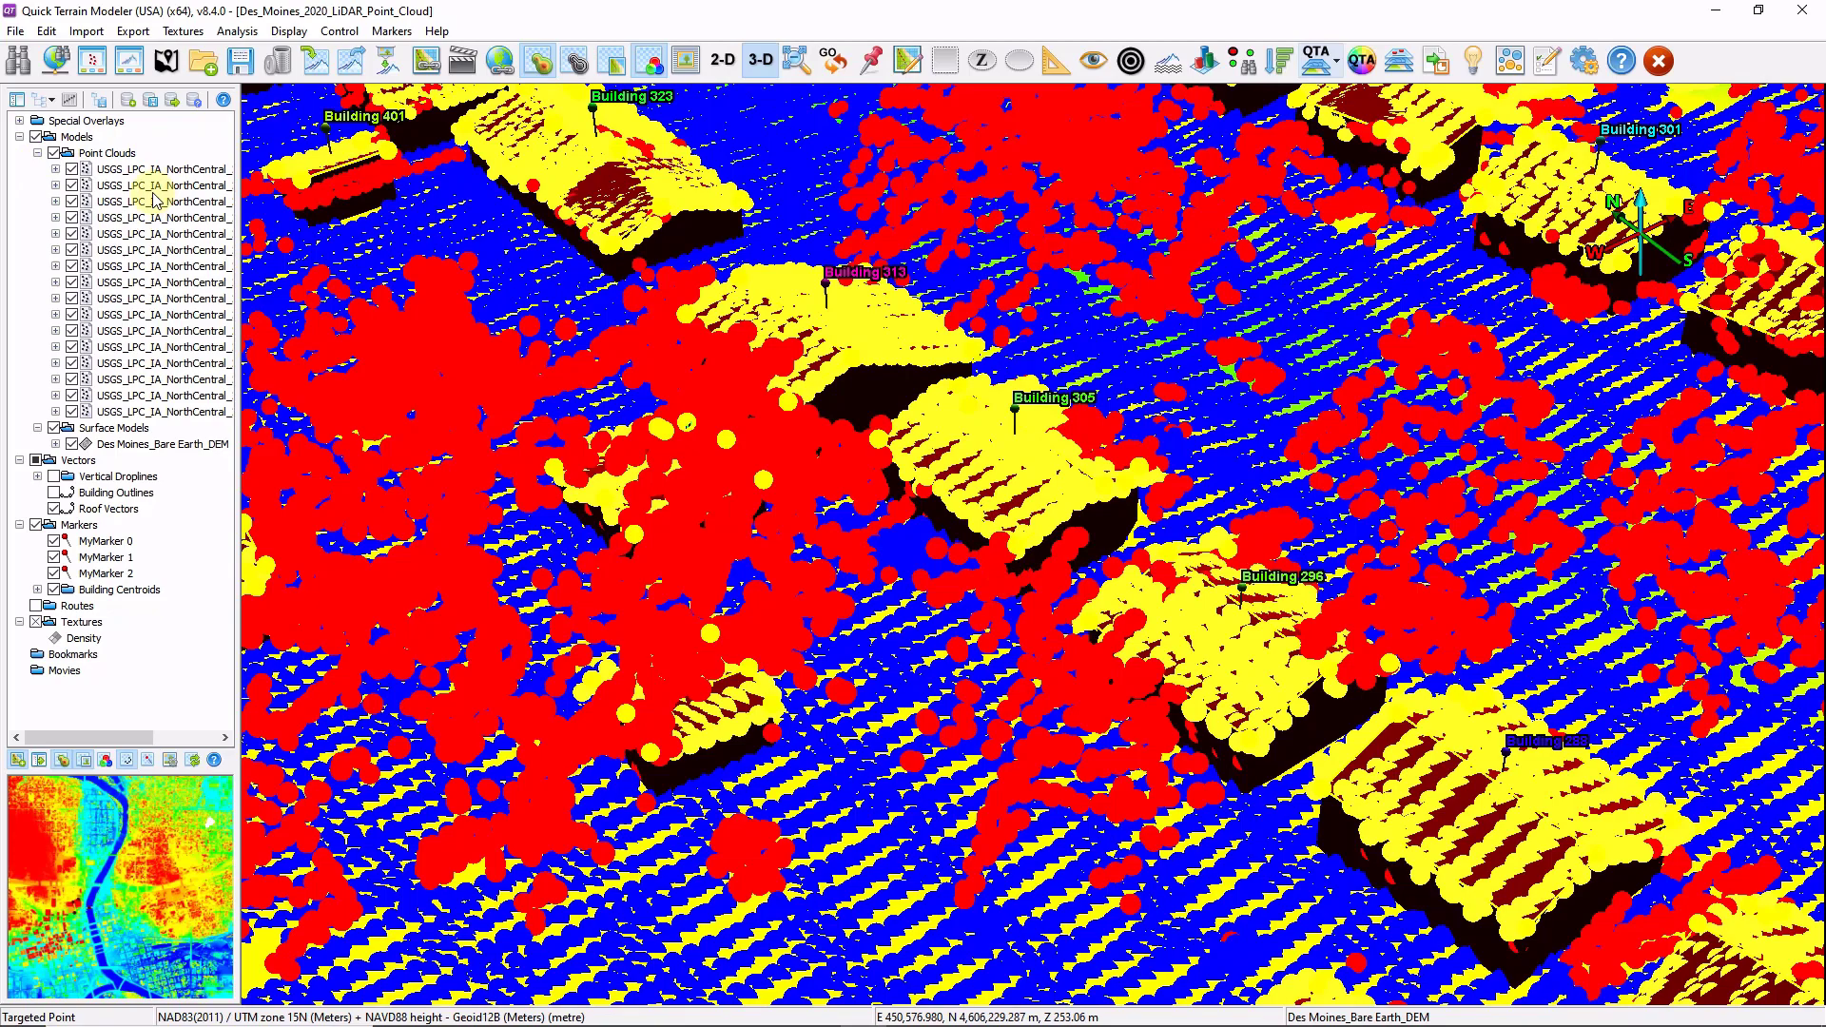
click(54, 153)
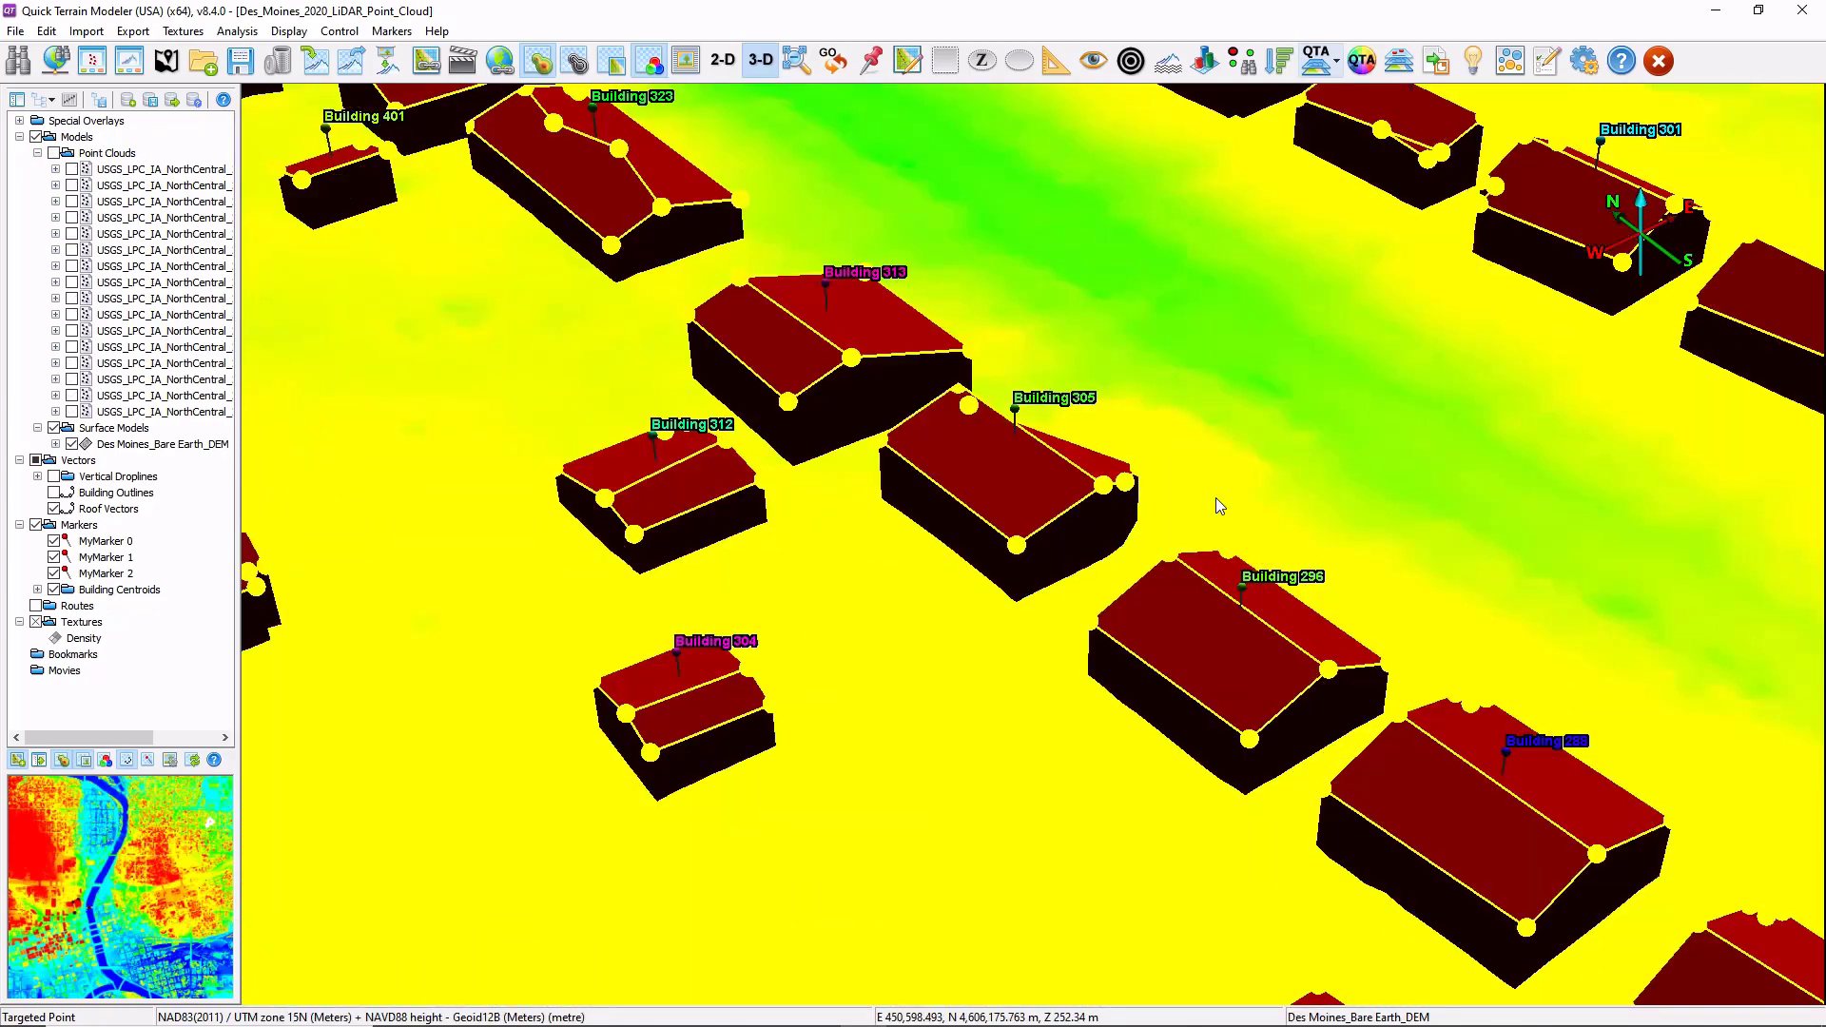